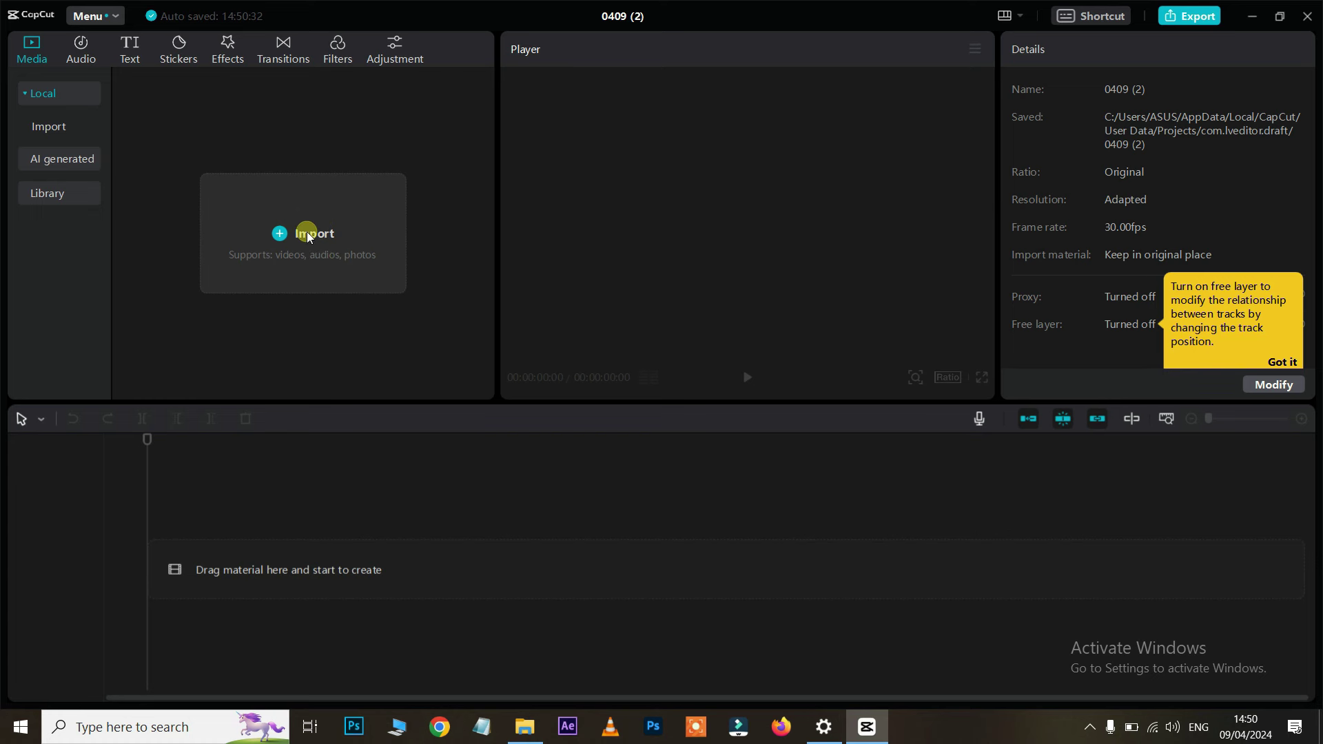
{"action": "left_click", "coordinate": [308, 234]}
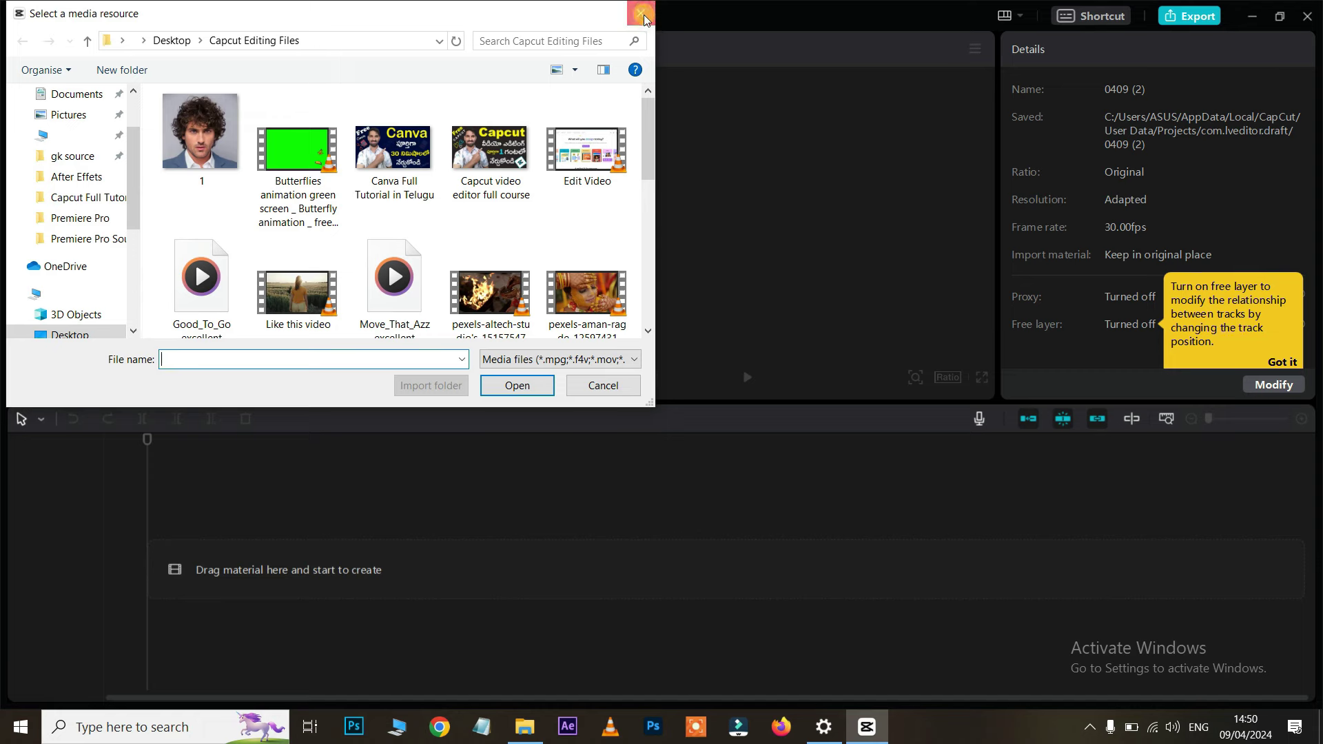
{"action": "left_click", "coordinate": [646, 13]}
{"action": "left_click", "coordinate": [525, 727]}
{"action": "left_click_drag", "start_coordinate": [1070, 279], "coordinate": [321, 265]}
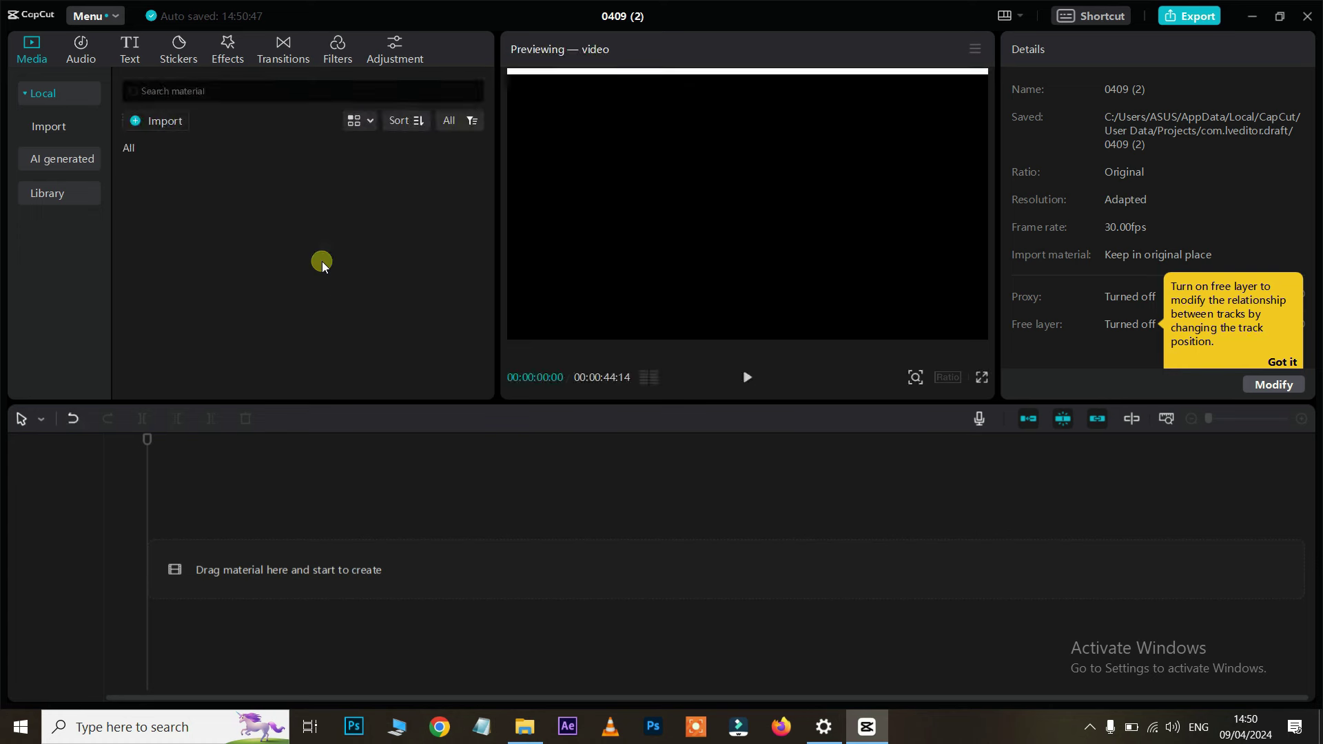
{"action": "left_click_drag", "start_coordinate": [178, 215], "coordinate": [194, 569]}
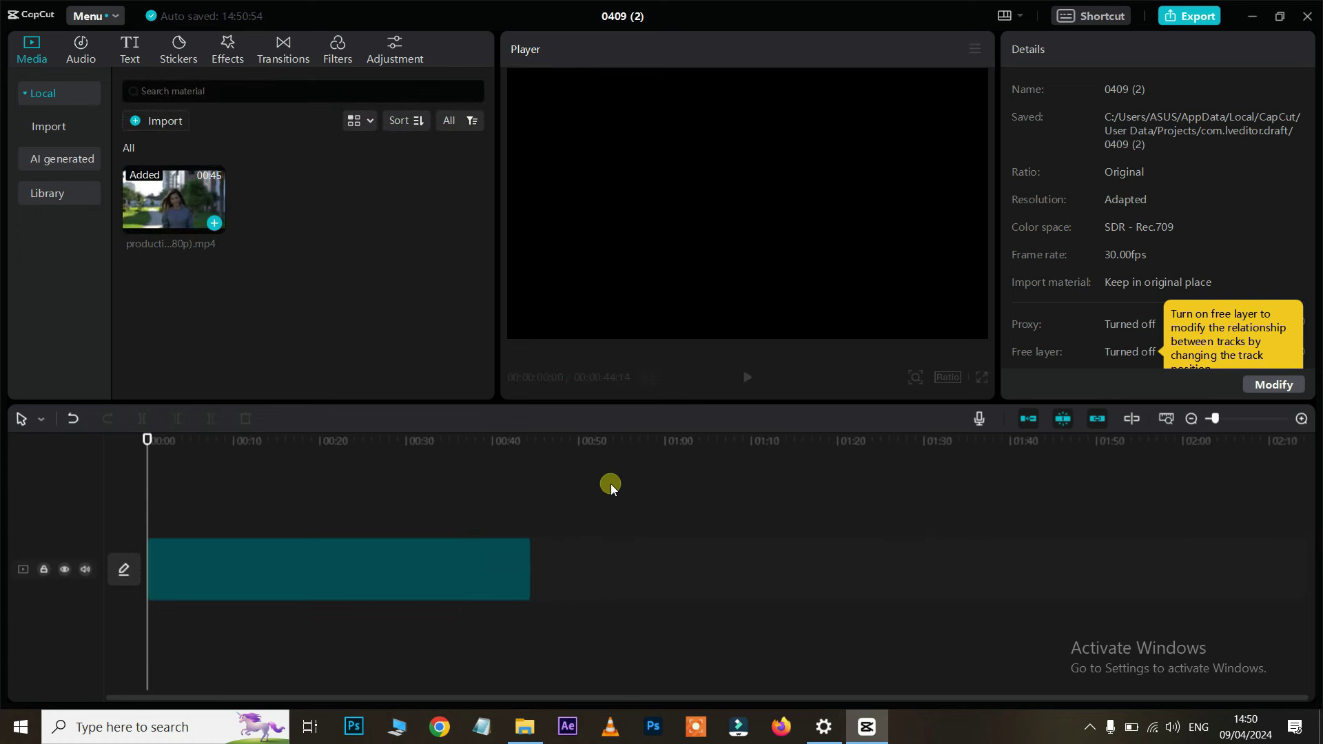
Step: Scrub the playhead from the clip's beginning to about 15 seconds to preview the footage
{"action": "left_click_drag", "start_coordinate": [610, 483], "coordinate": [1168, 626]}
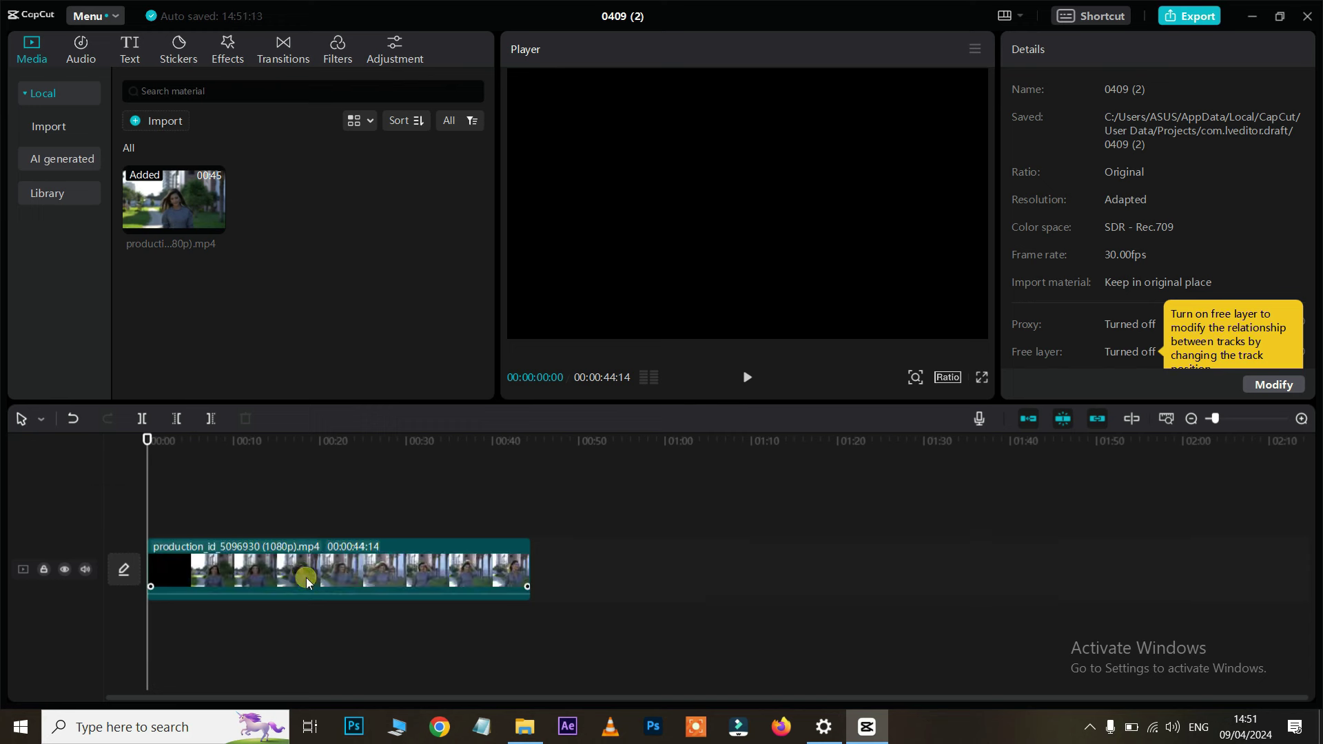
{"action": "left_click", "coordinate": [377, 490]}
{"action": "left_click_drag", "start_coordinate": [152, 467], "coordinate": [313, 463]}
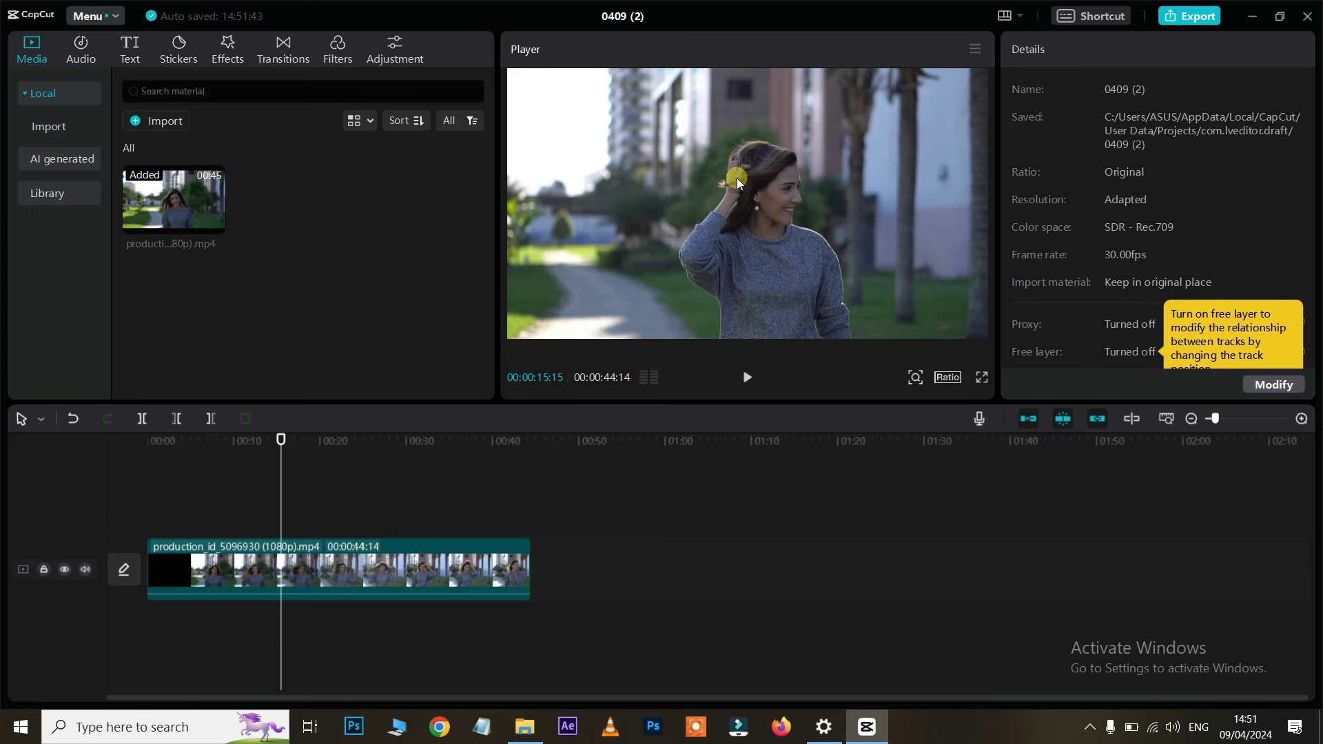
Step: Examine the timeline clip's speed settings and its In, Out and Combo animation presets, scrubbing between the clip's start and end
{"action": "left_click", "coordinate": [378, 572]}
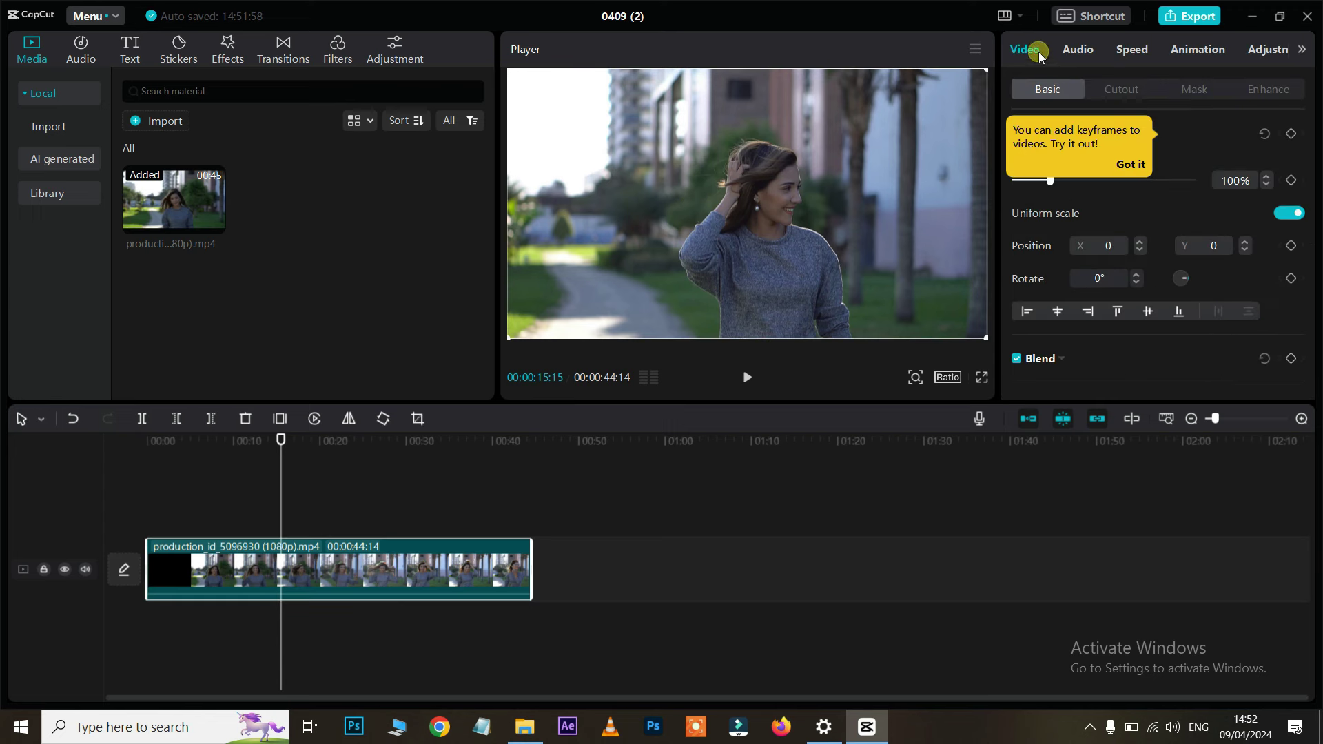
{"action": "left_click", "coordinate": [1134, 49]}
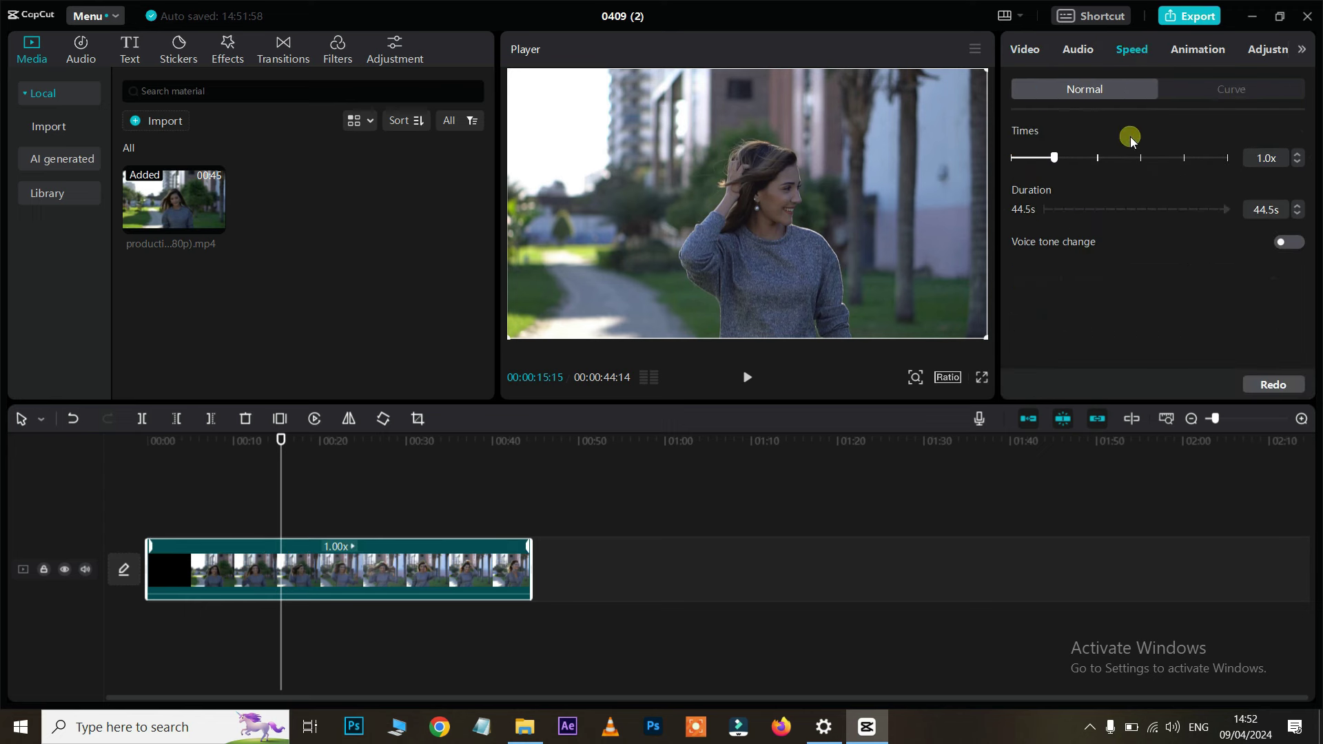
{"action": "left_click", "coordinate": [1202, 51]}
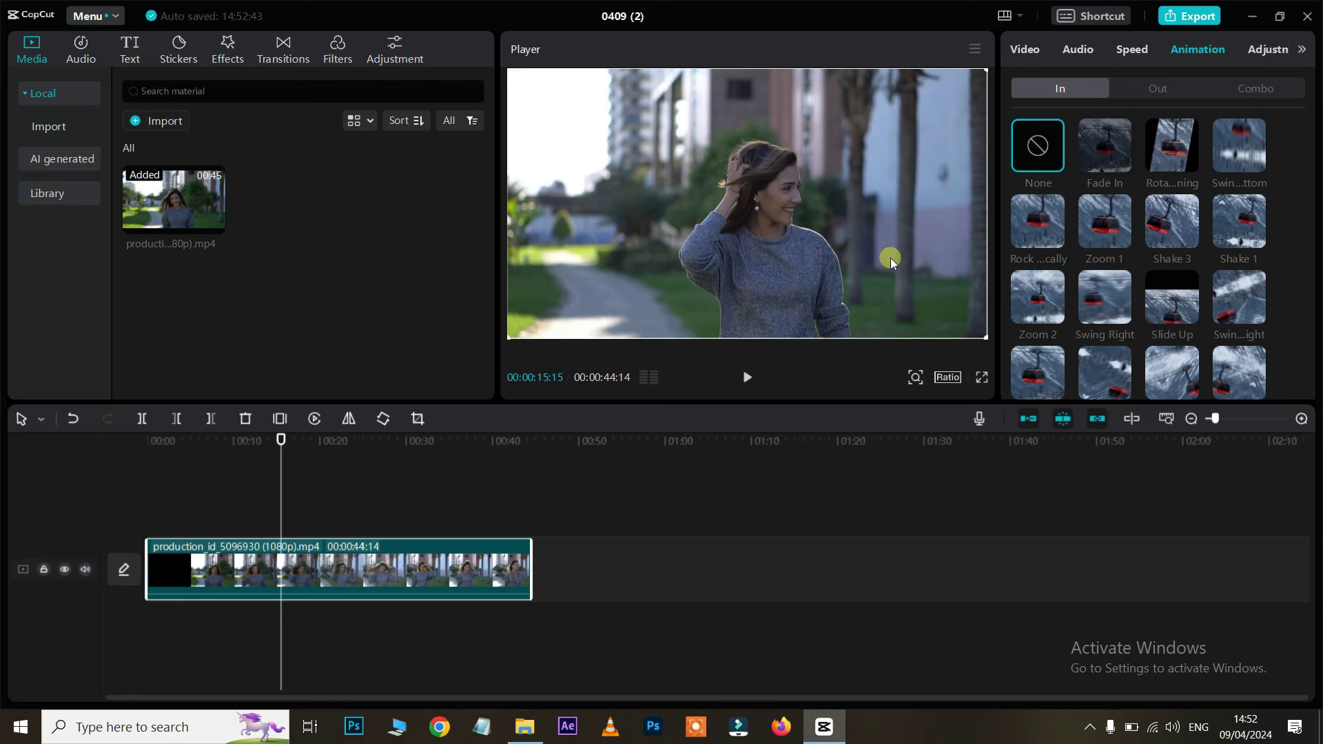
{"action": "left_click_drag", "start_coordinate": [281, 439], "coordinate": [105, 474]}
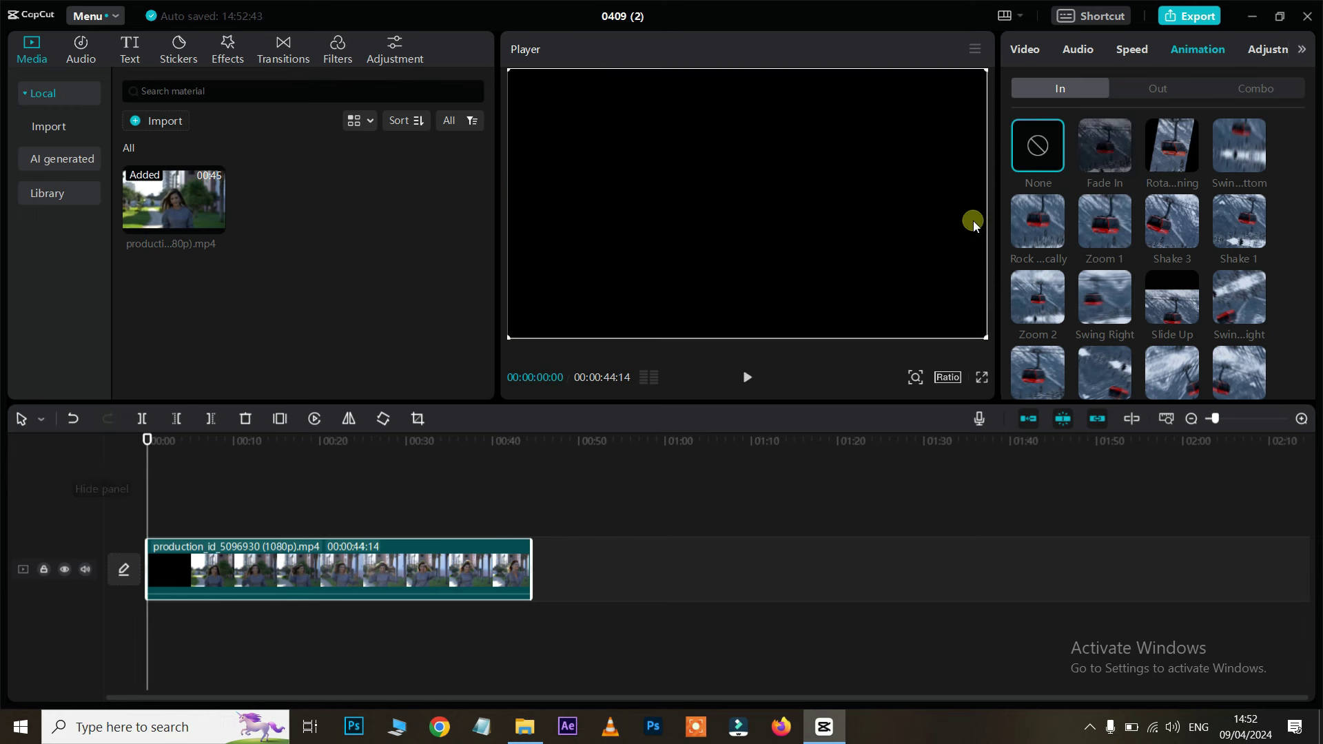
{"action": "left_click_drag", "start_coordinate": [160, 458], "coordinate": [515, 478]}
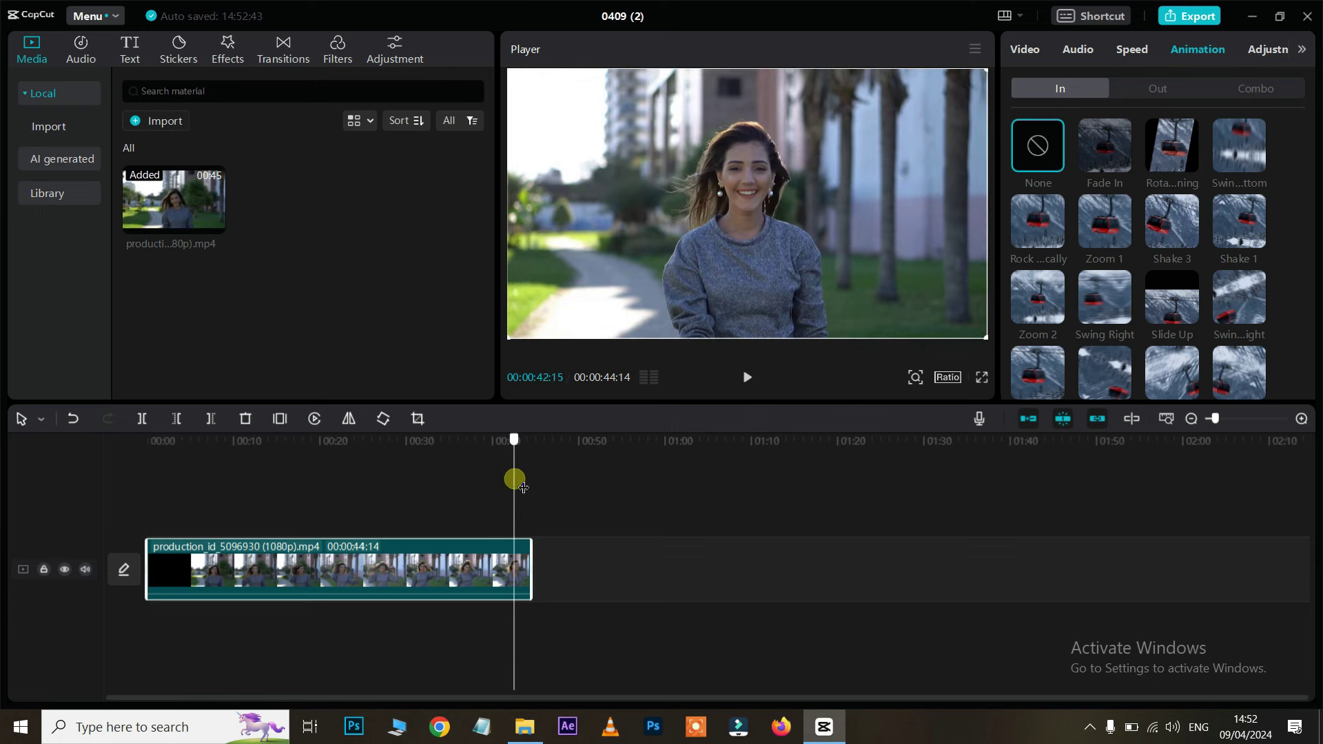
{"action": "left_click", "coordinate": [1257, 92]}
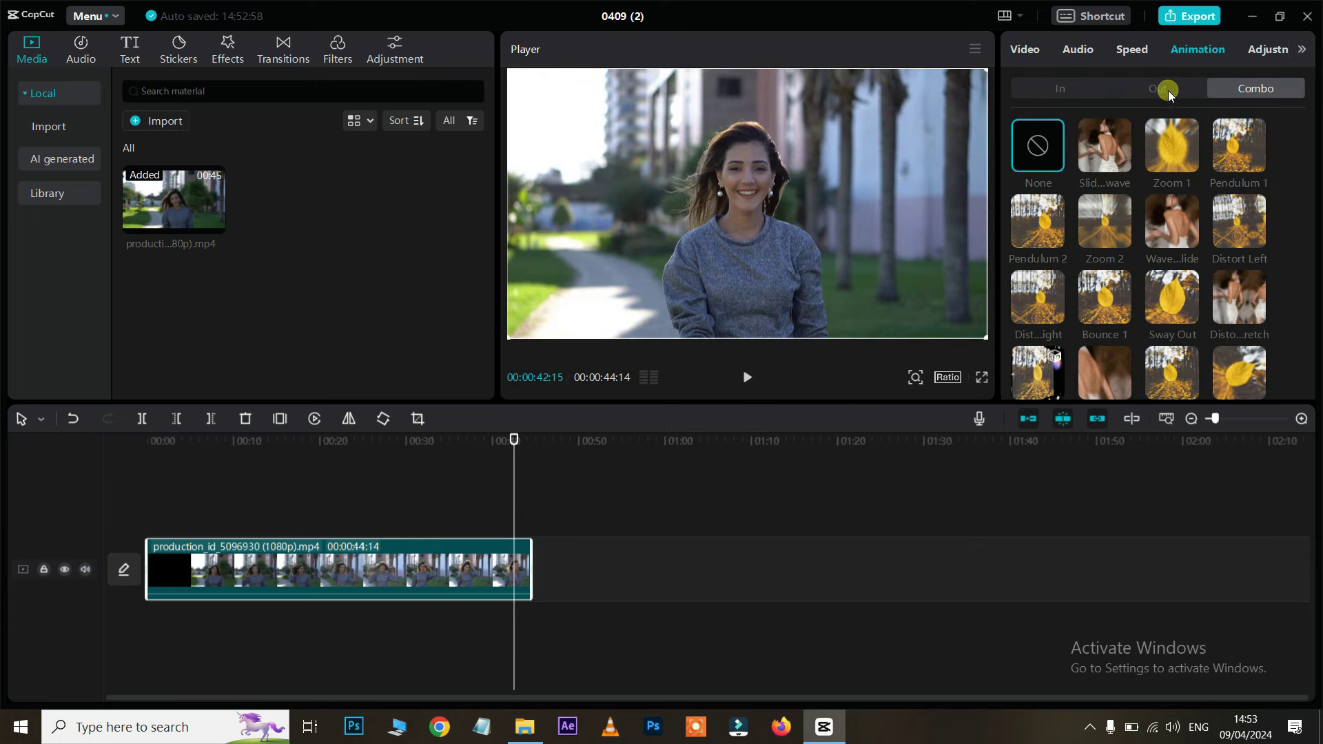
{"action": "left_click", "coordinate": [1169, 93]}
{"action": "left_click", "coordinate": [1206, 49]}
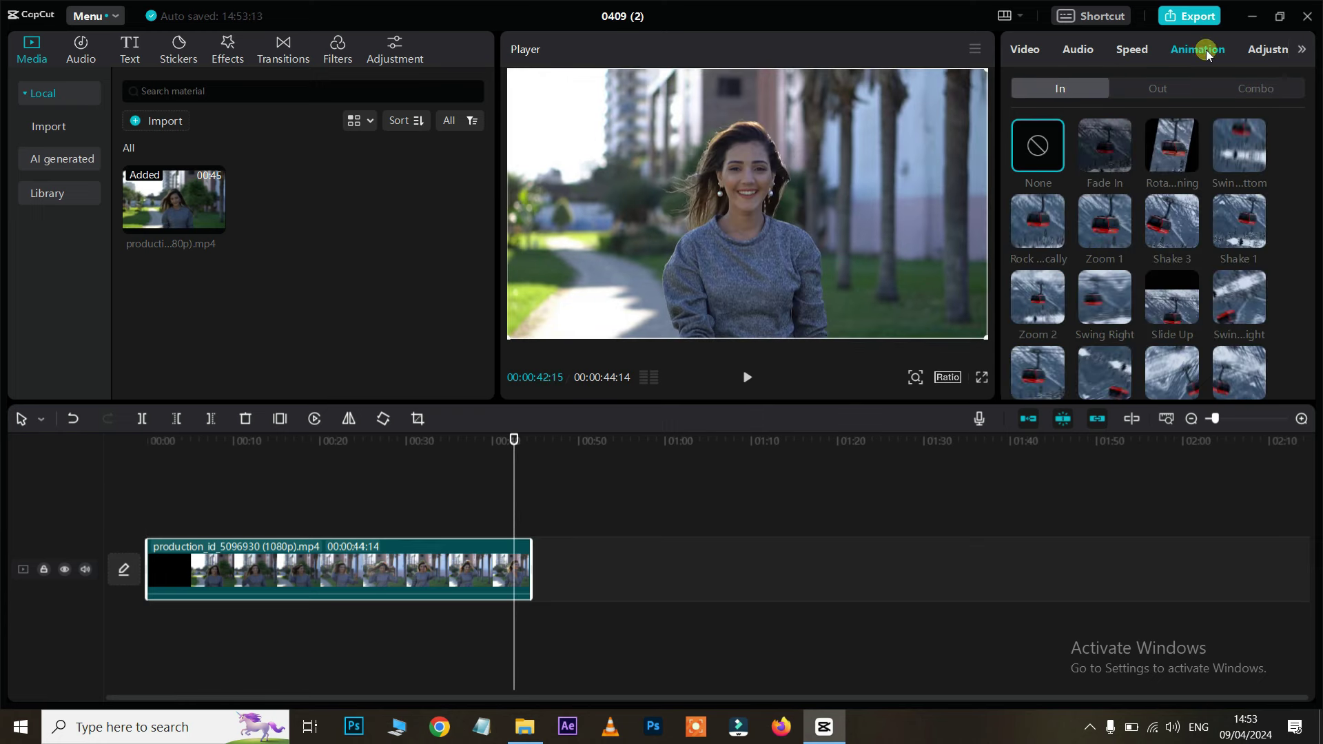
Step: Review the clip's color adjustment, audio and basic video settings, and deselect the clip
{"action": "left_click", "coordinate": [1265, 46]}
{"action": "scroll", "coordinate": [1224, 220], "scroll_direction": "down", "scroll_amount": 5}
{"action": "scroll", "coordinate": [1224, 228], "scroll_direction": "up", "scroll_amount": 6}
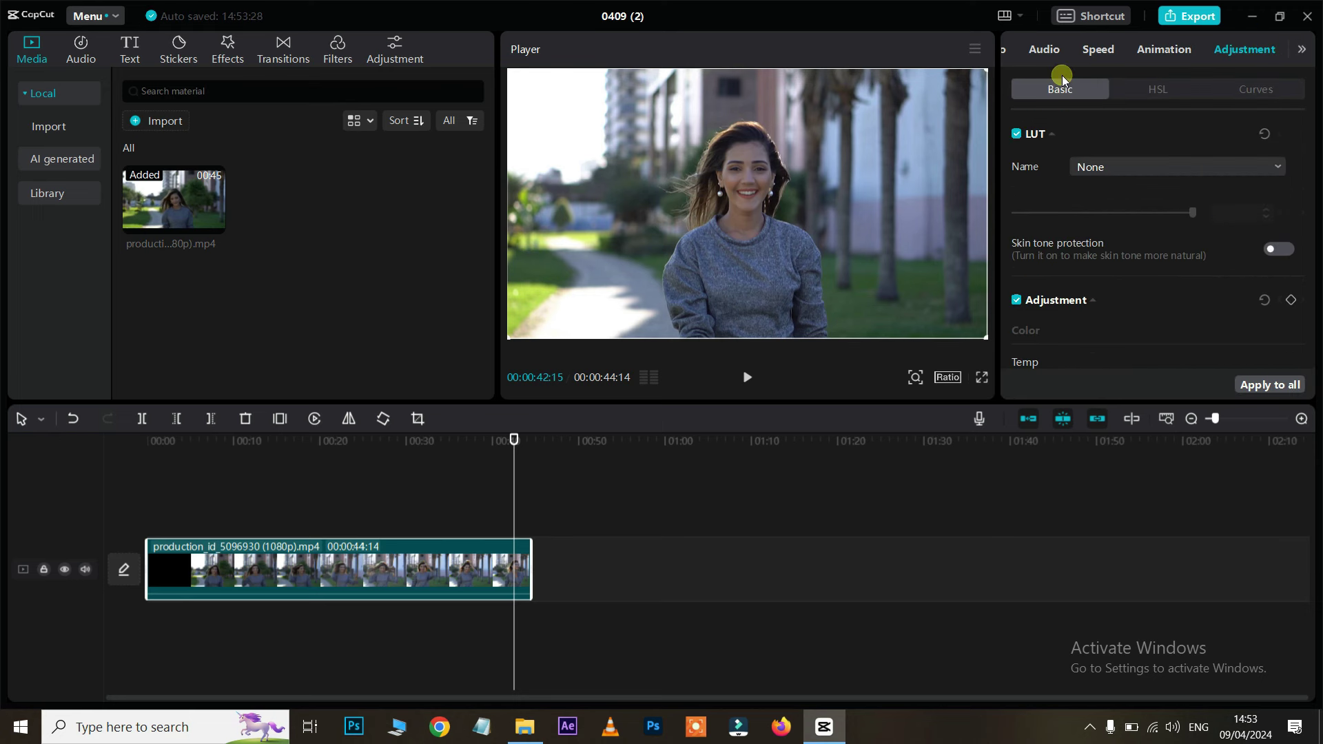
{"action": "left_click", "coordinate": [1045, 50]}
{"action": "left_click", "coordinate": [1010, 50]}
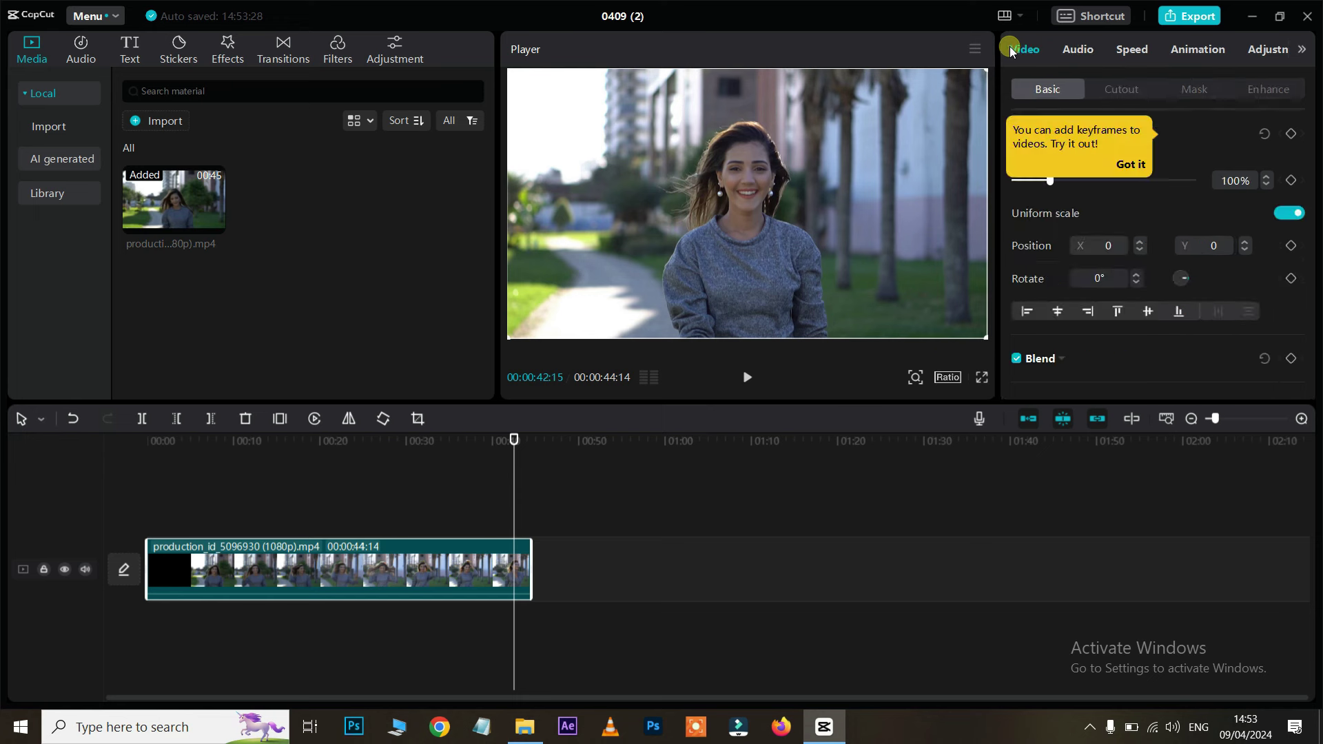
{"action": "left_click", "coordinate": [624, 497]}
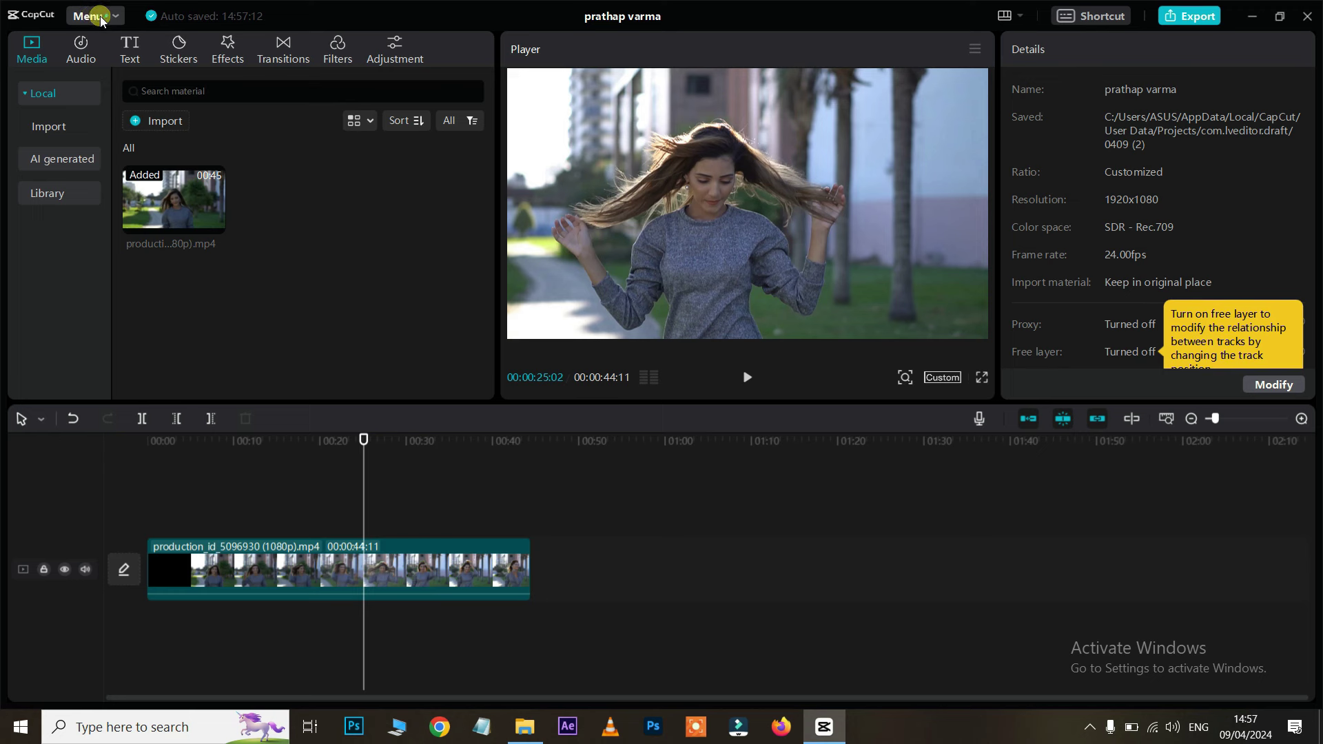
{"action": "left_click", "coordinate": [114, 16]}
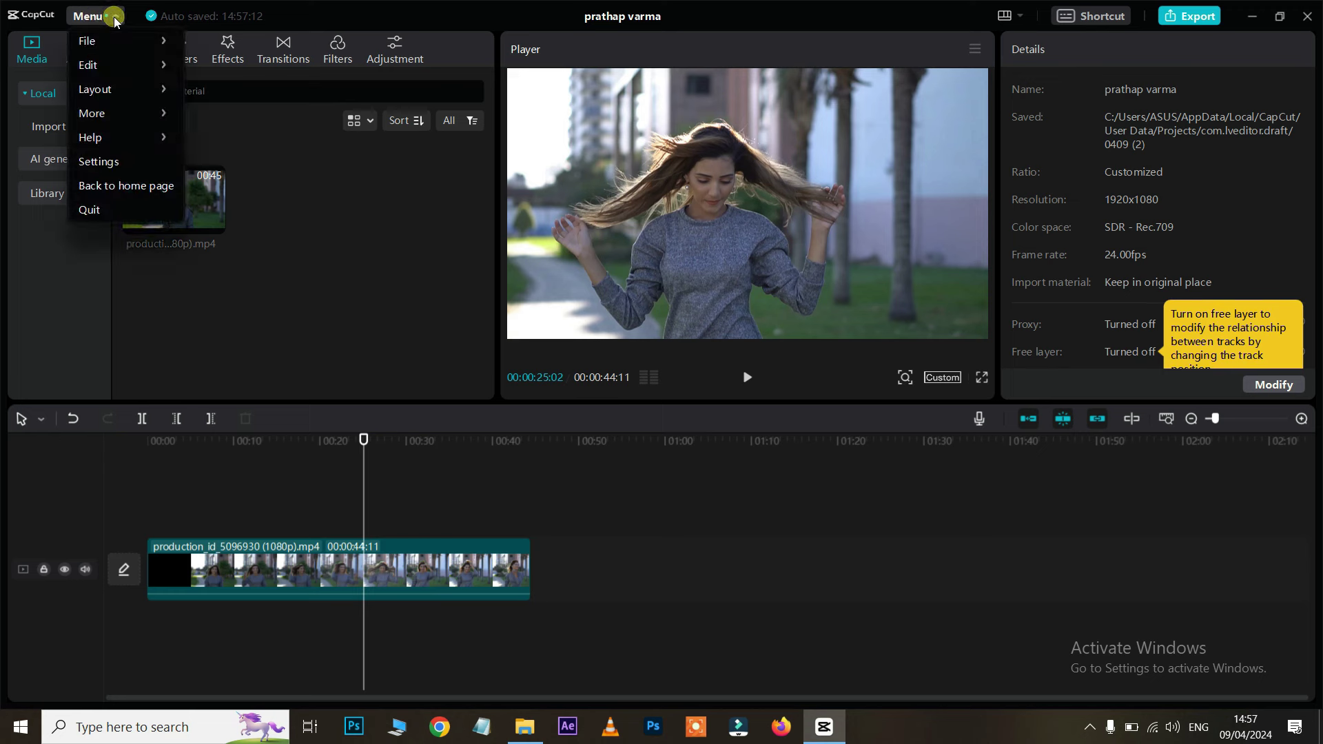
{"action": "mouse_move", "coordinate": [93, 53]}
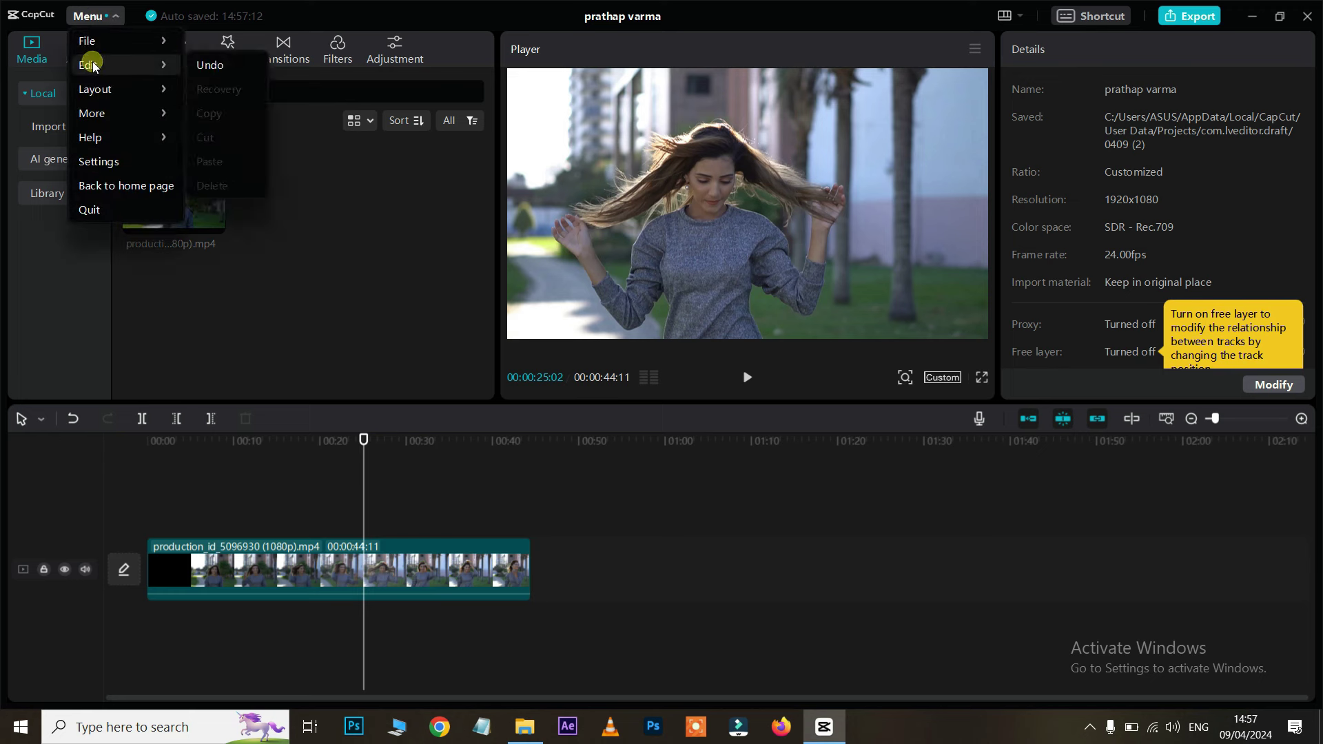
{"action": "left_click", "coordinate": [299, 17]}
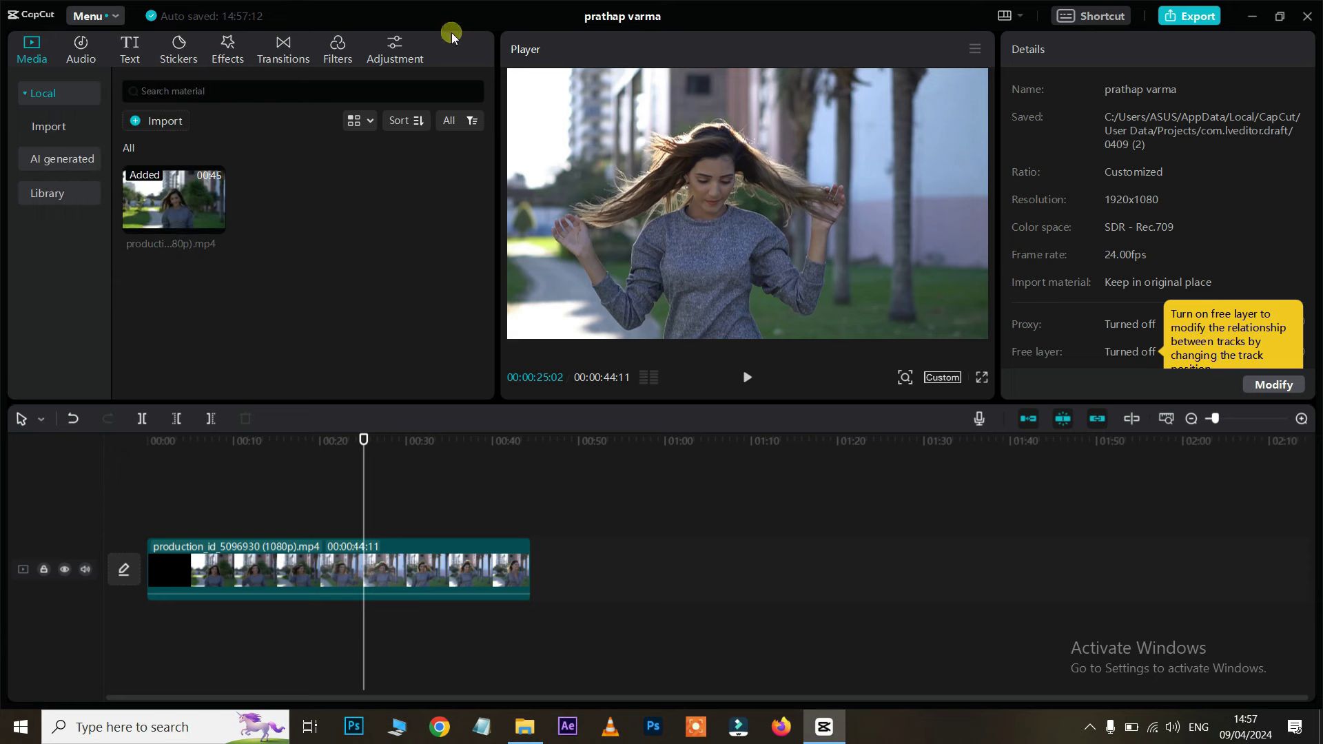
Step: Review the keyboard shortcut lists for the Timeline, Player, Basic and Other categories
{"action": "left_click", "coordinate": [1103, 16]}
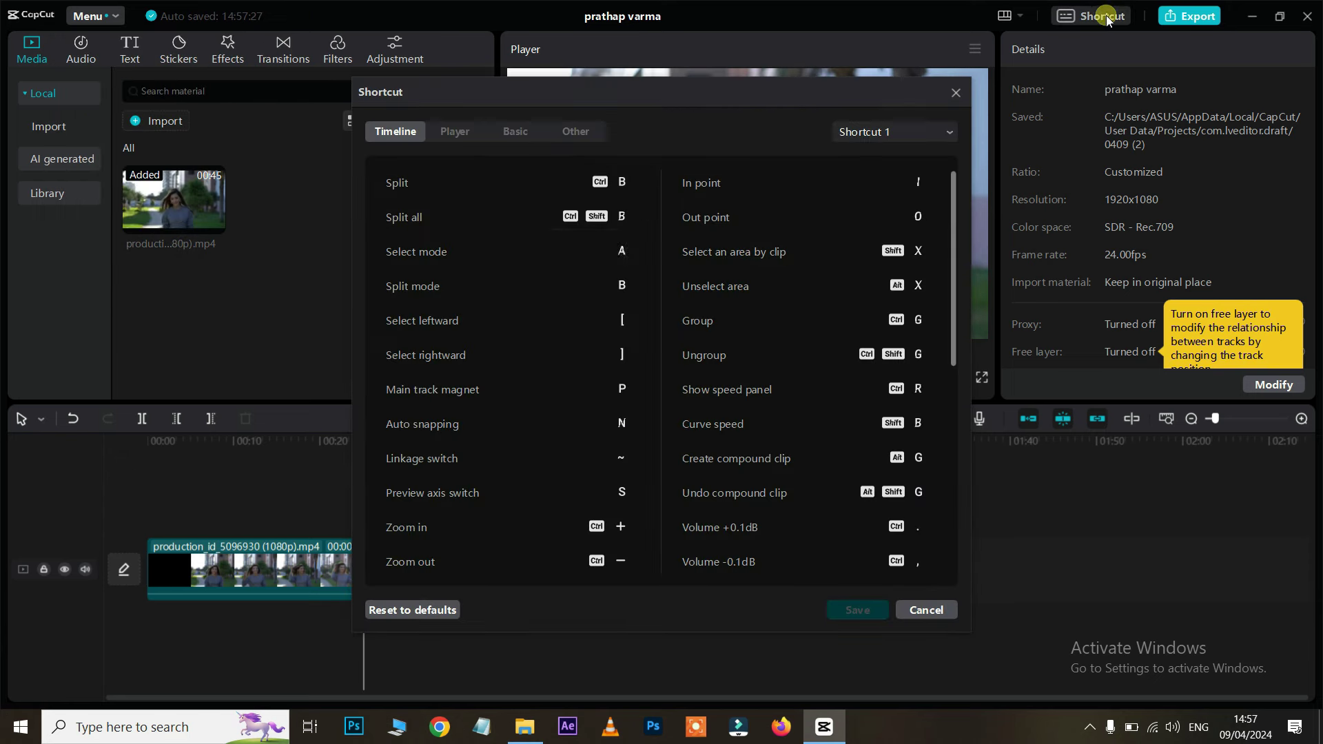
{"action": "scroll", "coordinate": [631, 301], "scroll_direction": "down", "scroll_amount": 1}
{"action": "scroll", "coordinate": [623, 333], "scroll_direction": "up", "scroll_amount": 1}
{"action": "left_click", "coordinate": [447, 132]}
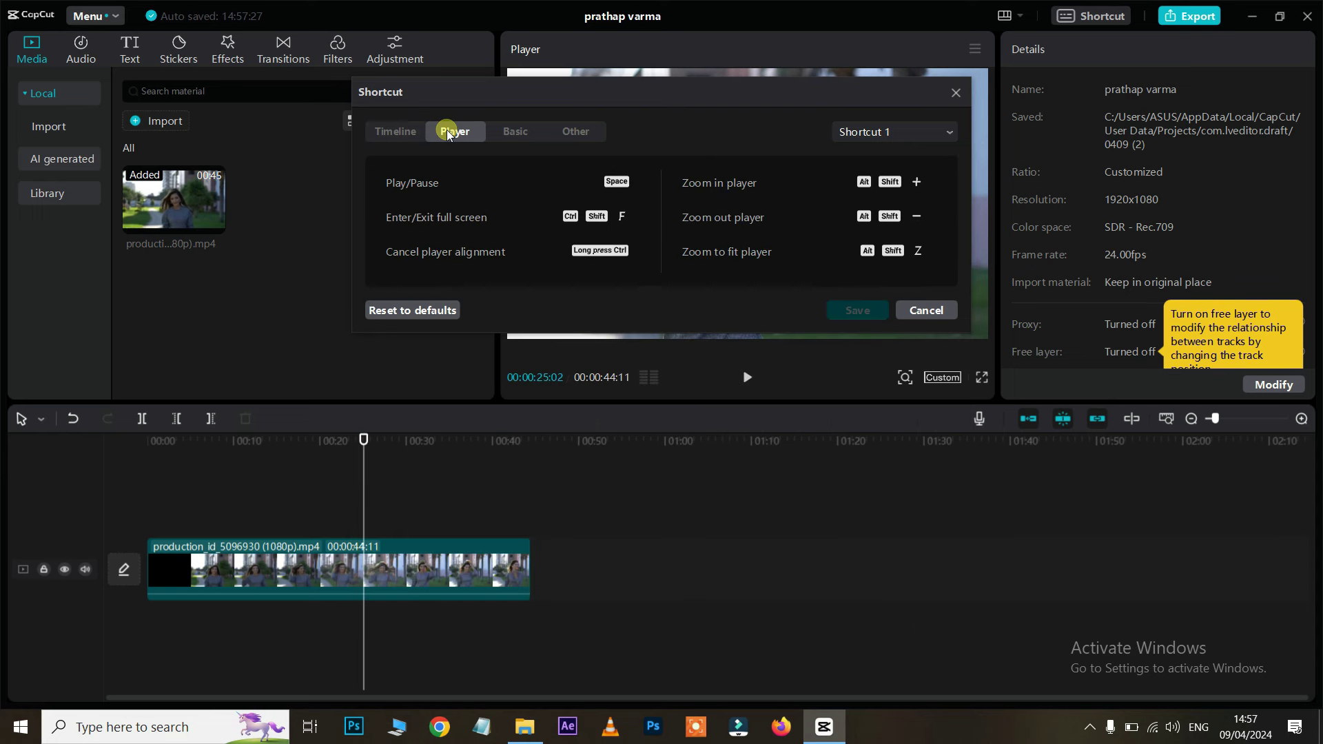
{"action": "left_click", "coordinate": [518, 134]}
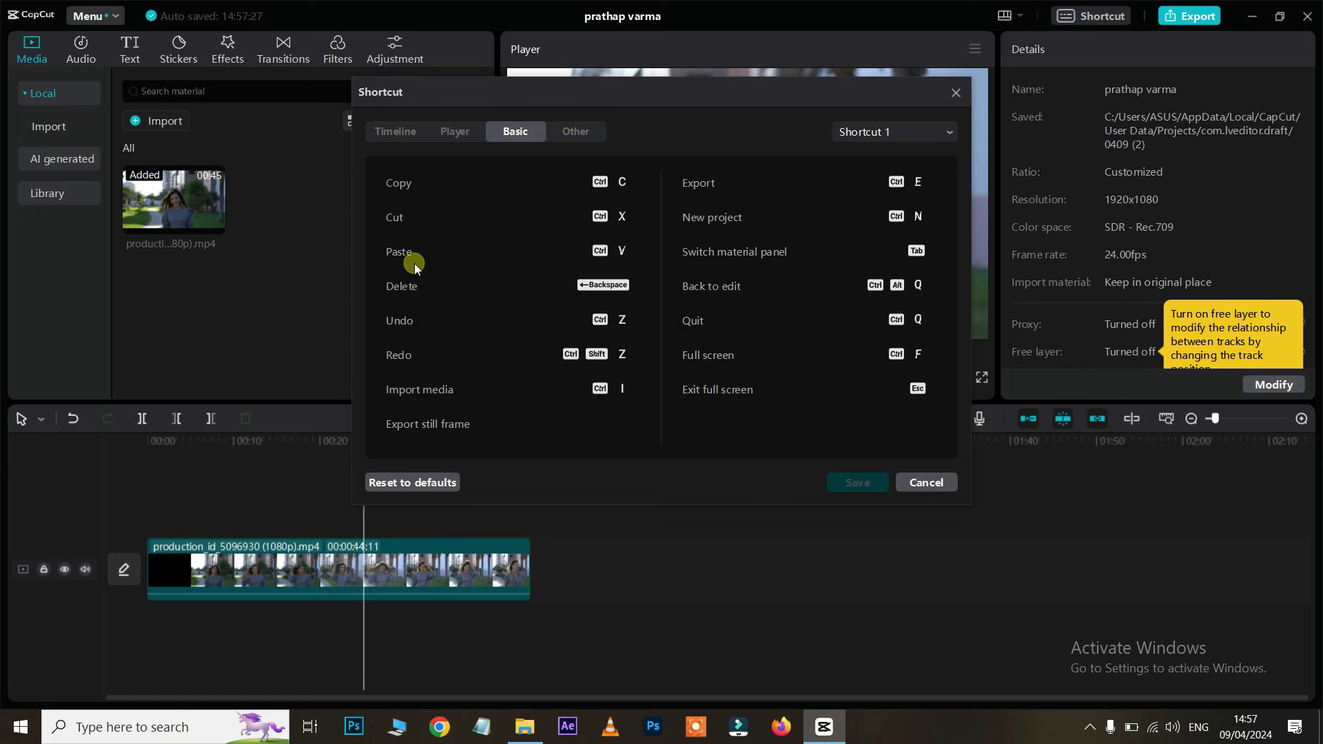
{"action": "left_click", "coordinate": [574, 133]}
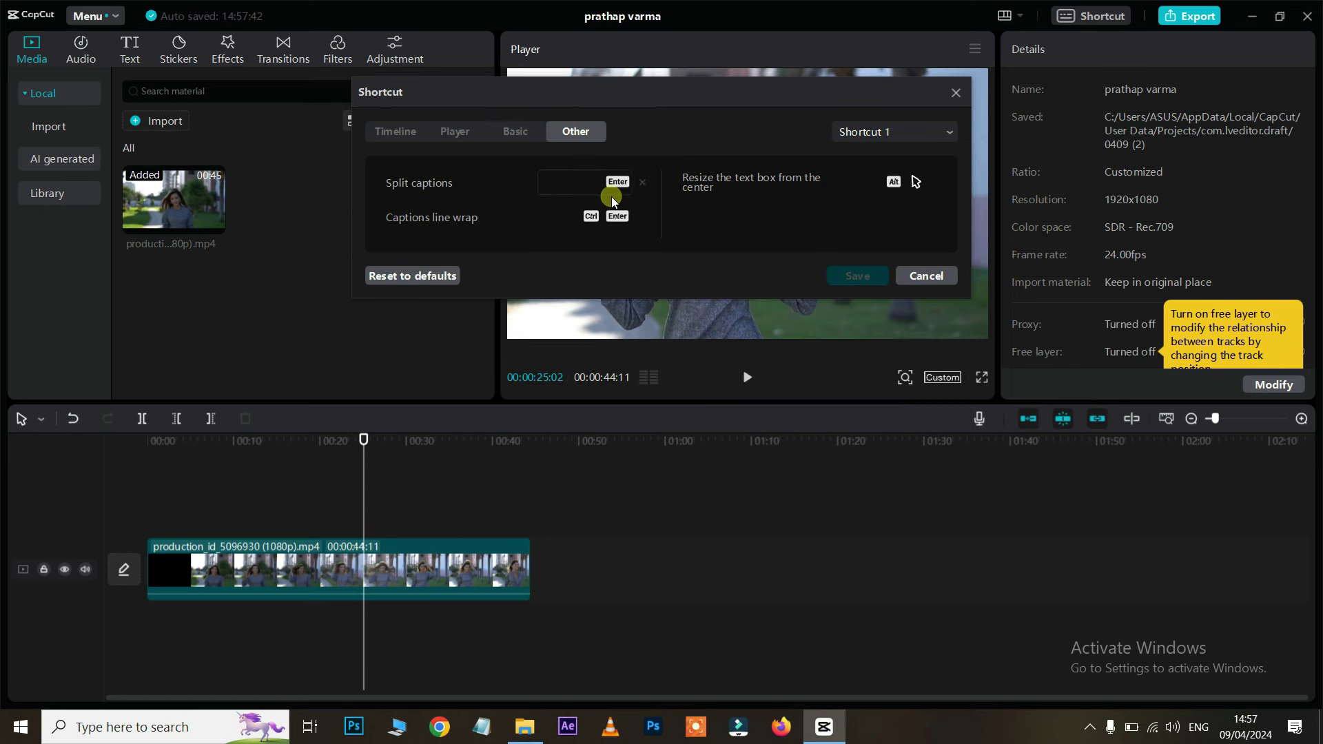
{"action": "left_click", "coordinate": [396, 132]}
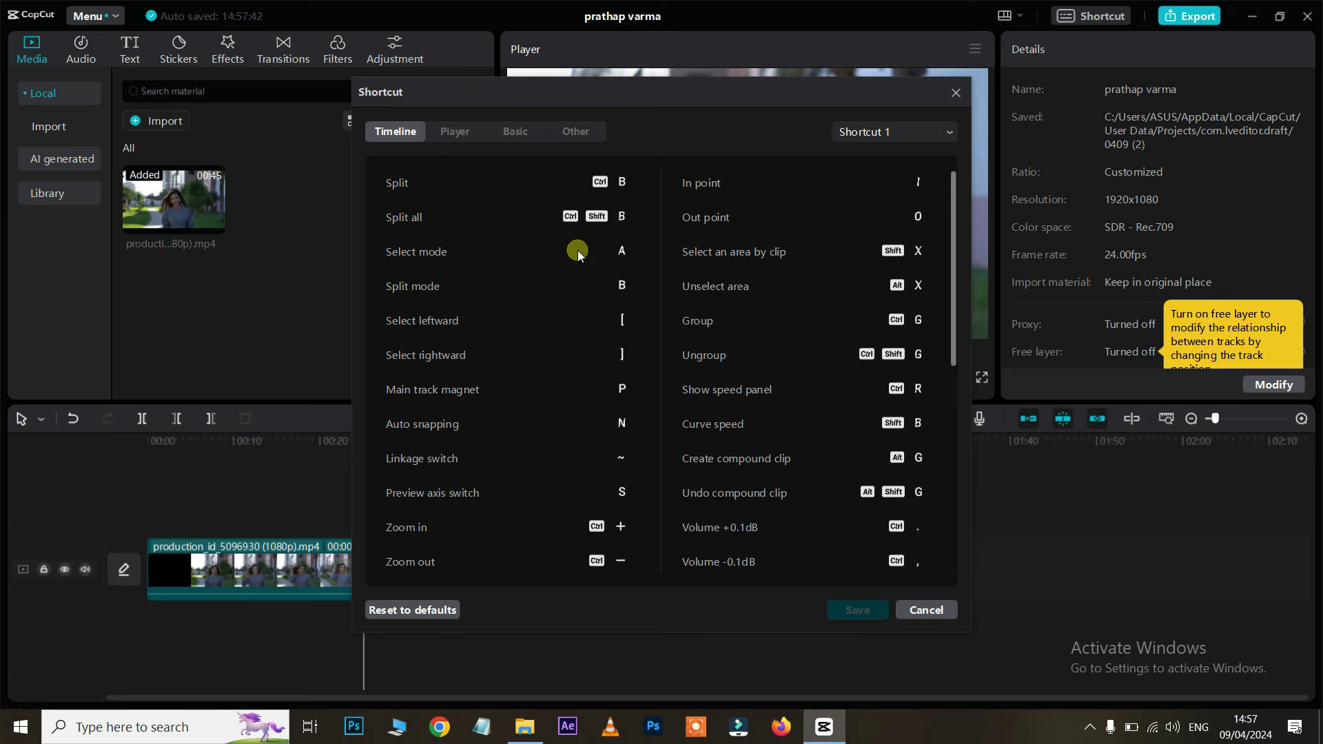
Step: Try reassigning the Select mode shortcut to Z and discard the change
{"action": "left_click", "coordinate": [622, 255]}
{"action": "key", "text": "z"}
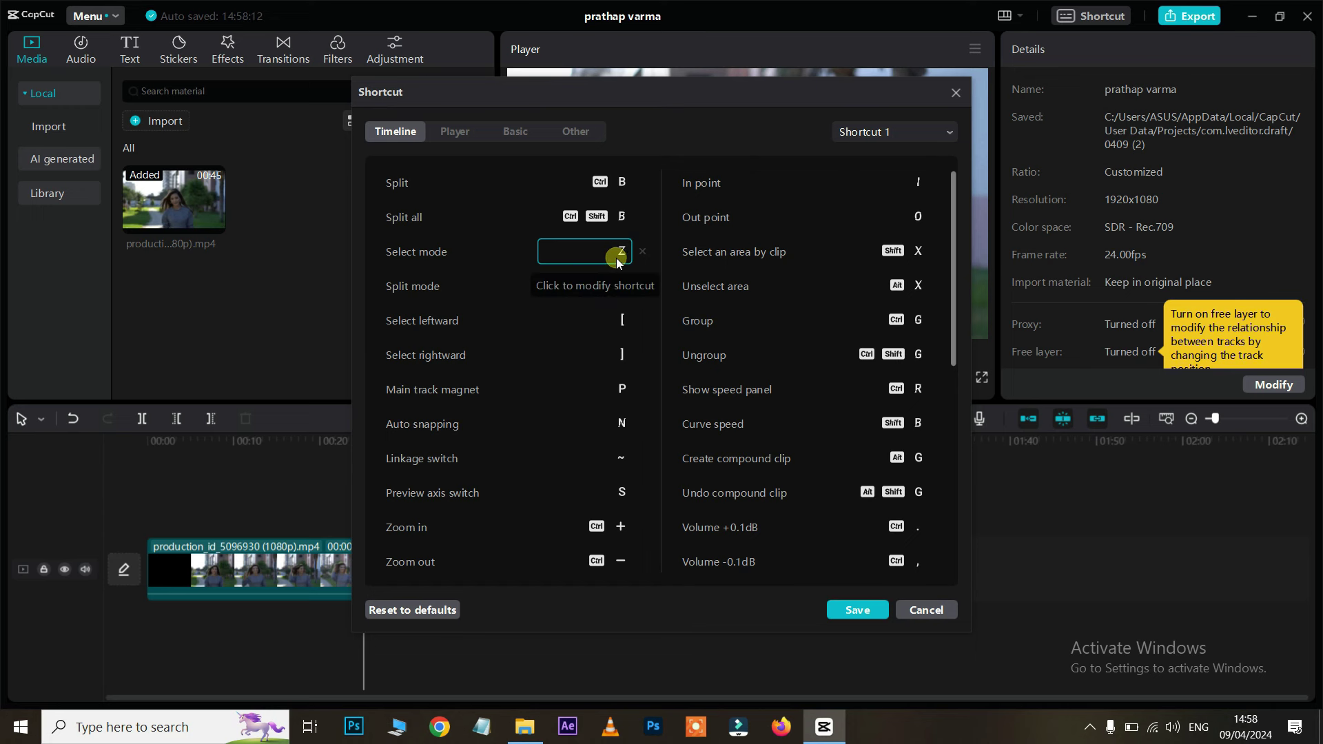
{"action": "left_click", "coordinate": [935, 610]}
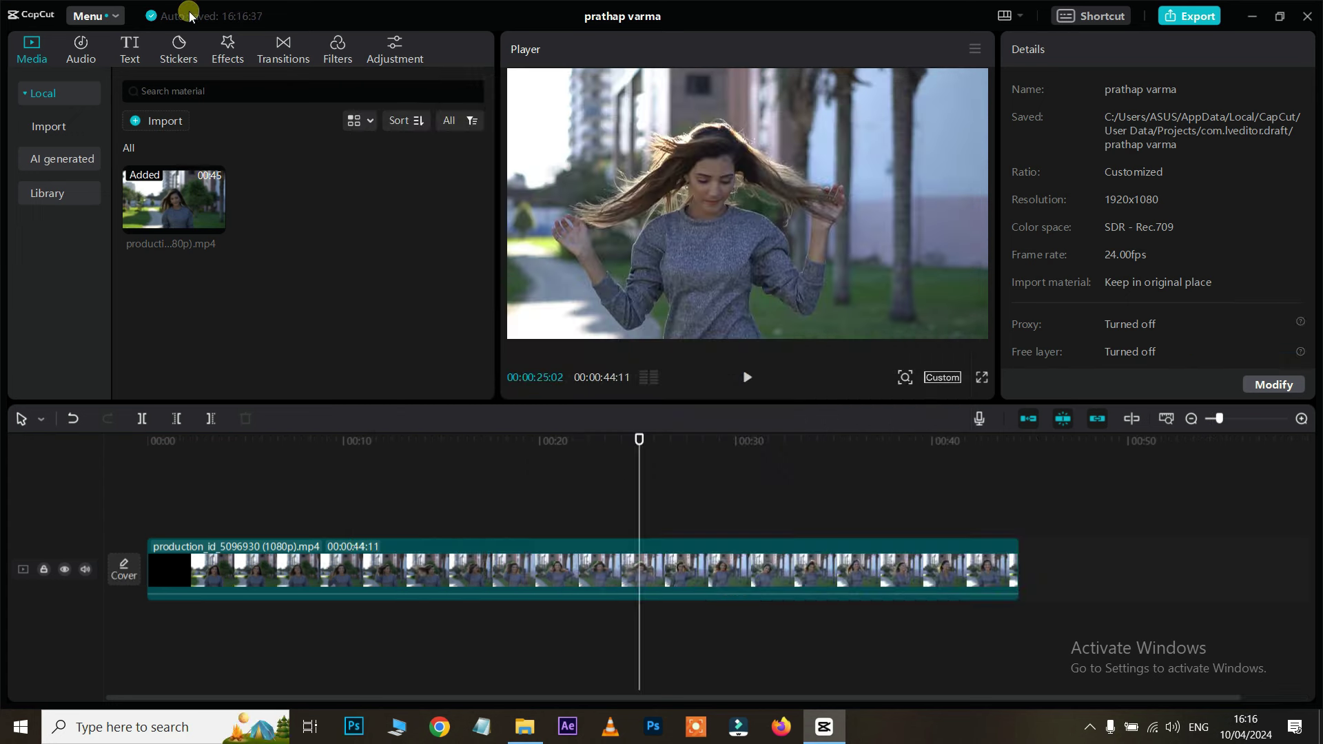
Step: Browse the Vlog music, trending text templates, Mood stickers and trending video effects available for the project
{"action": "left_click", "coordinate": [83, 59]}
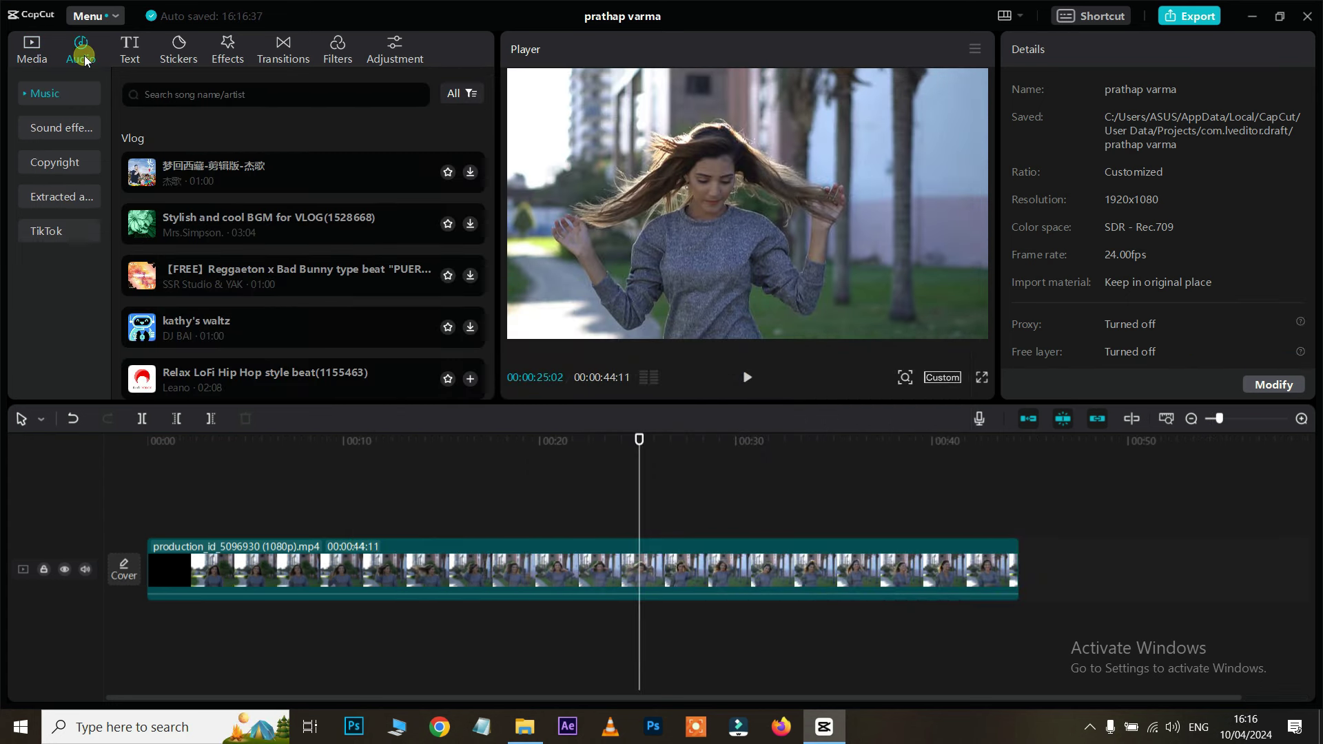
{"action": "scroll", "coordinate": [199, 244], "scroll_direction": "down", "scroll_amount": 3}
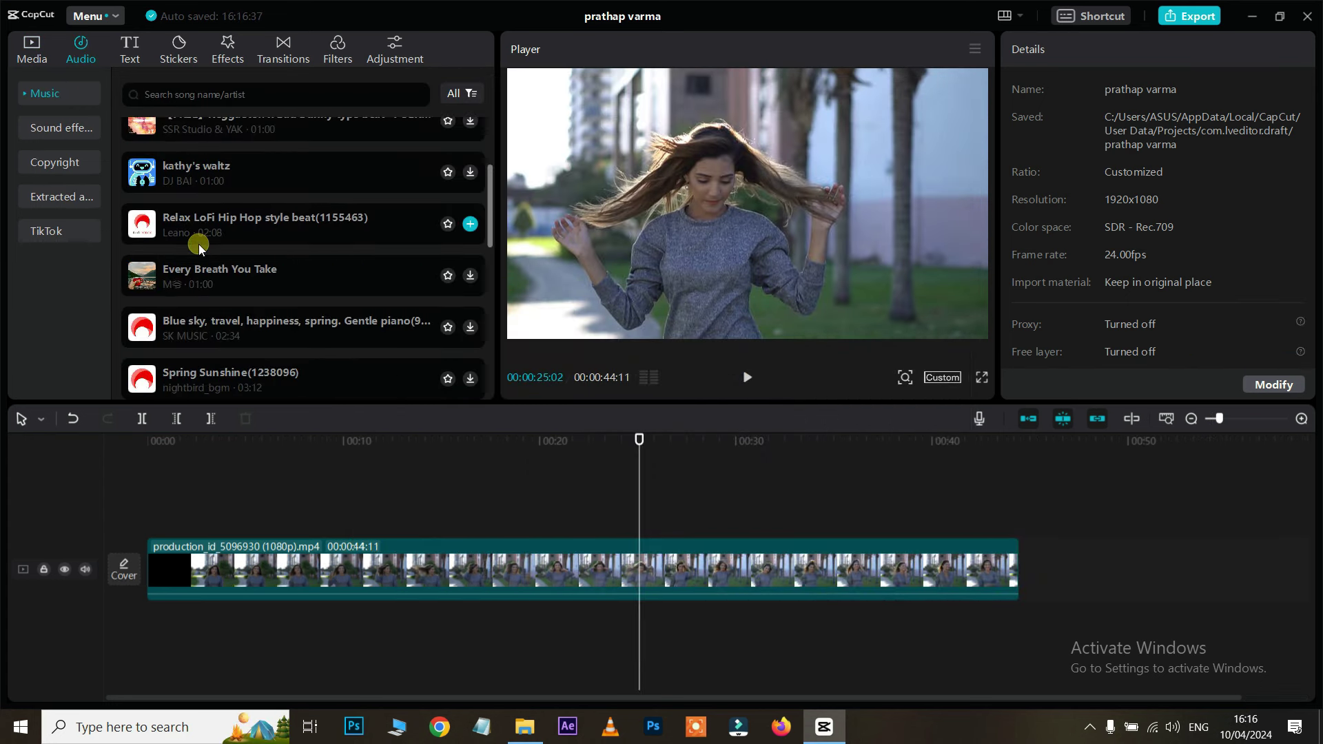
{"action": "scroll", "coordinate": [199, 245], "scroll_direction": "up", "scroll_amount": 3}
{"action": "left_click", "coordinate": [136, 50]}
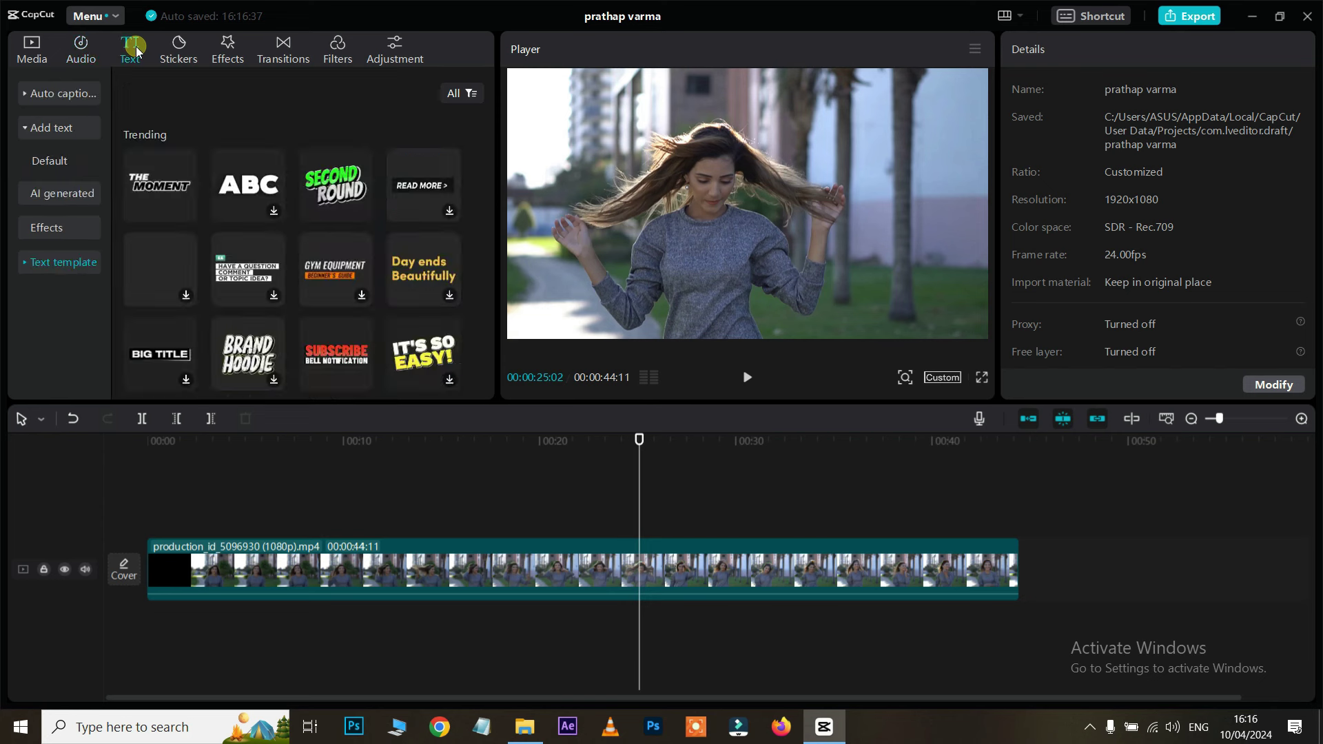
{"action": "mouse_move", "coordinate": [331, 203]}
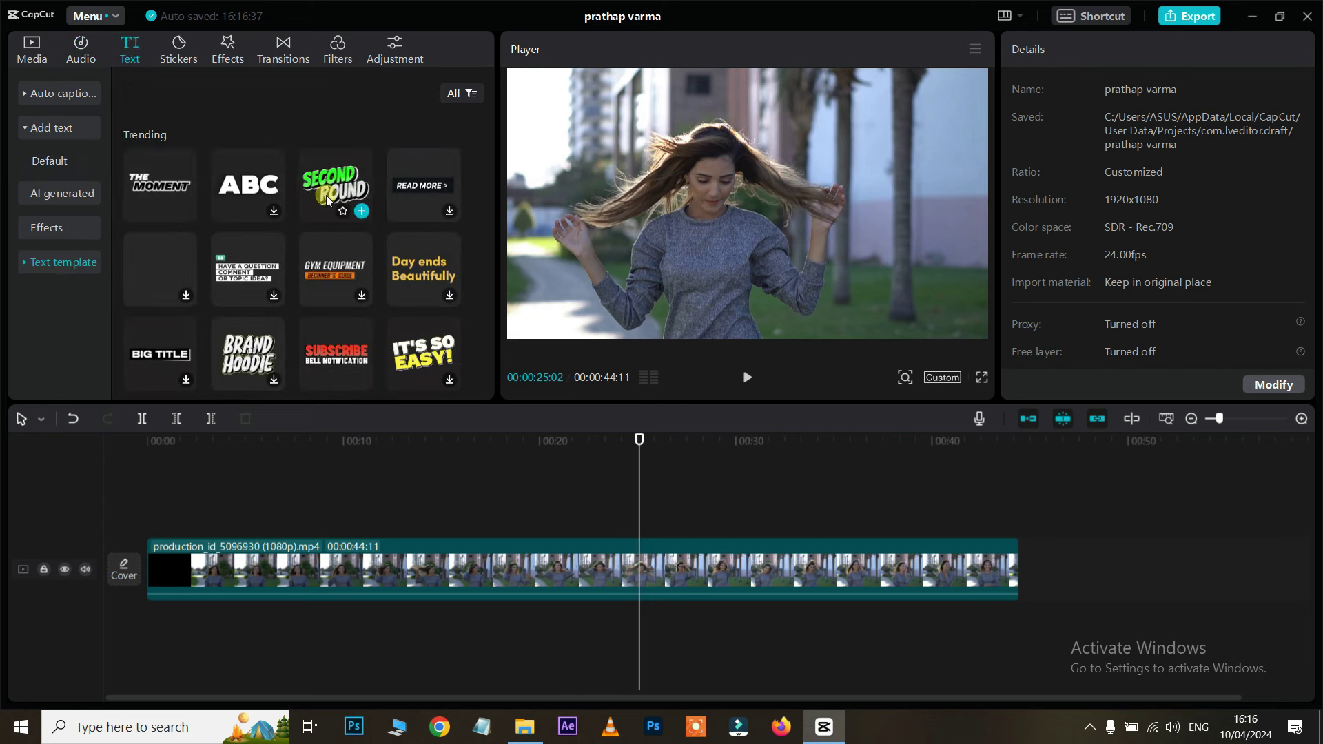
{"action": "mouse_move", "coordinate": [336, 355]}
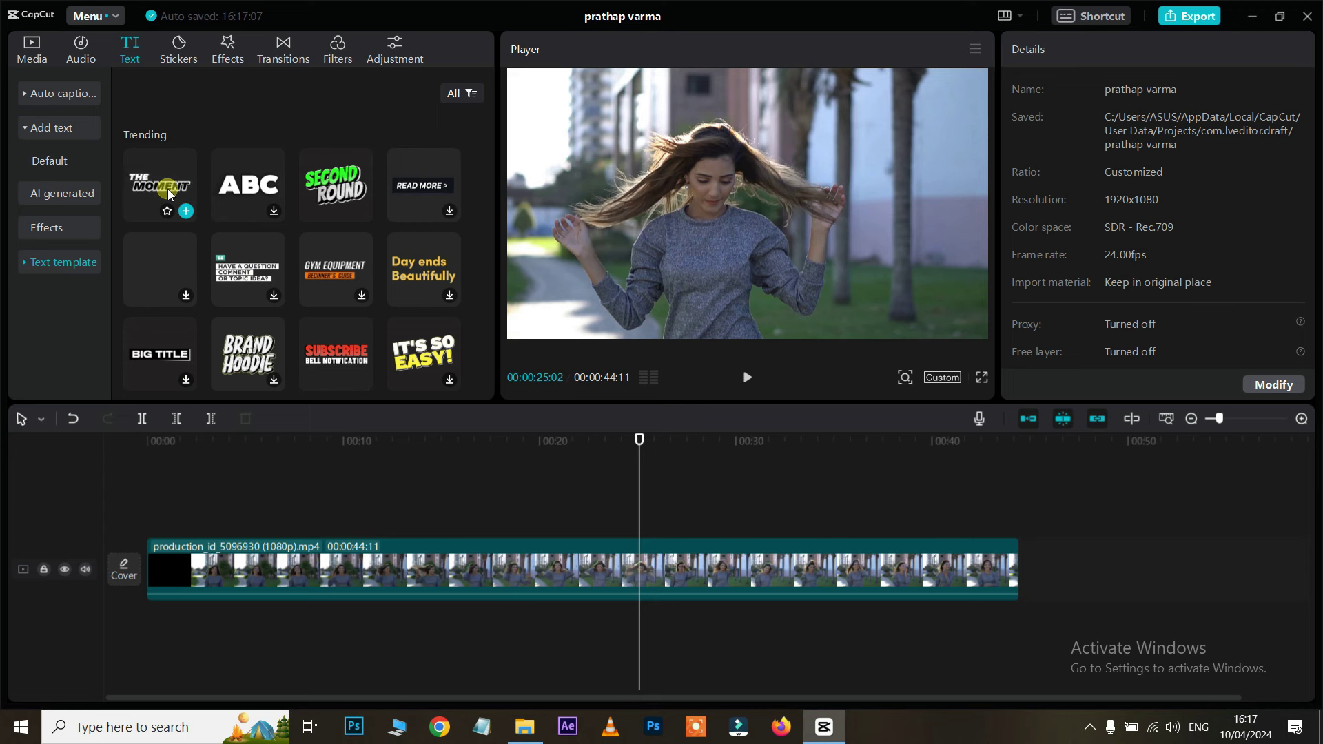
{"action": "left_click", "coordinate": [179, 51]}
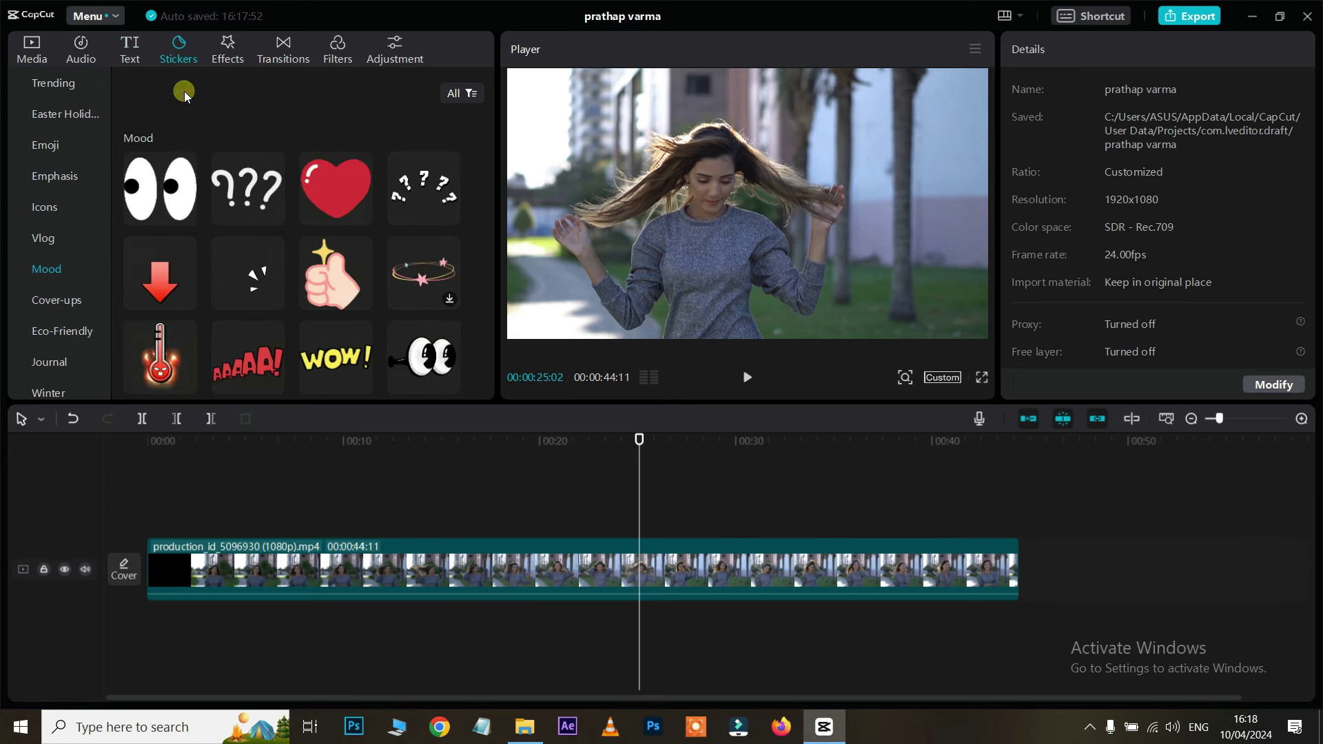
{"action": "mouse_move", "coordinate": [315, 193]}
{"action": "mouse_move", "coordinate": [191, 200]}
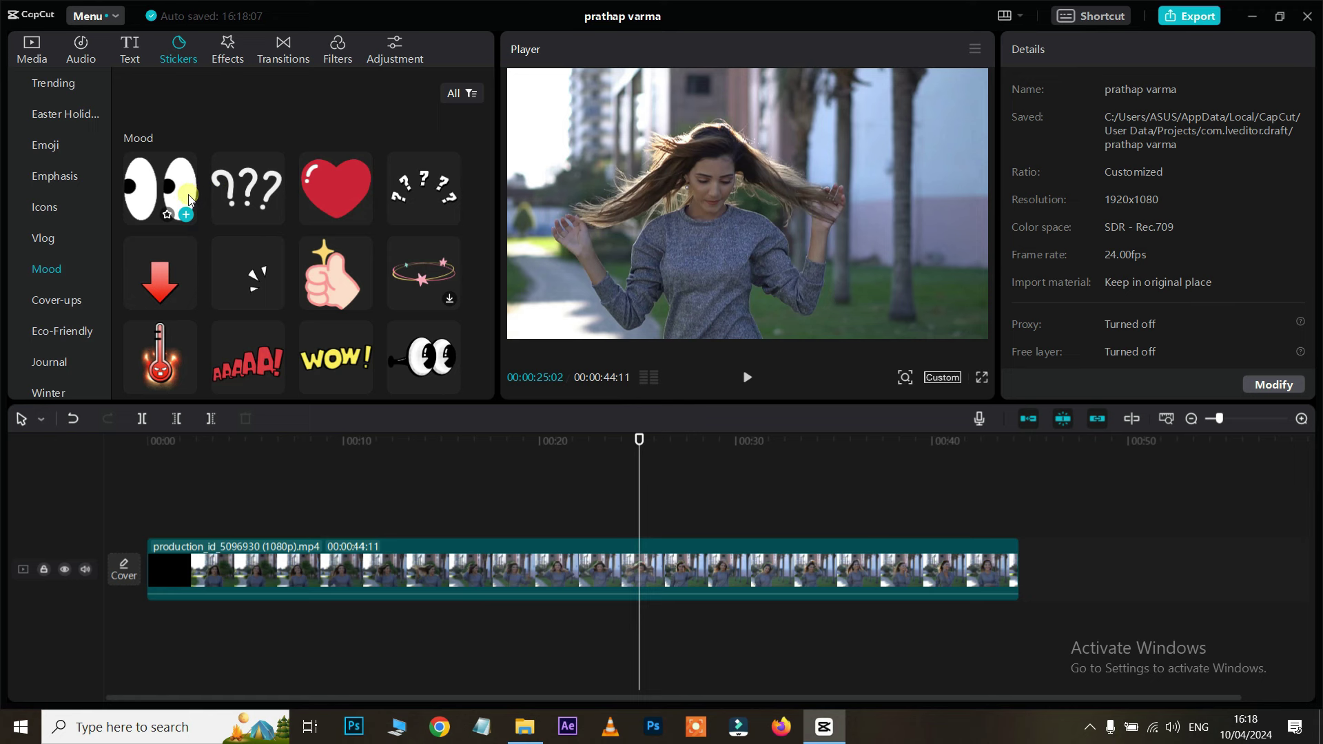
{"action": "left_click", "coordinate": [228, 58]}
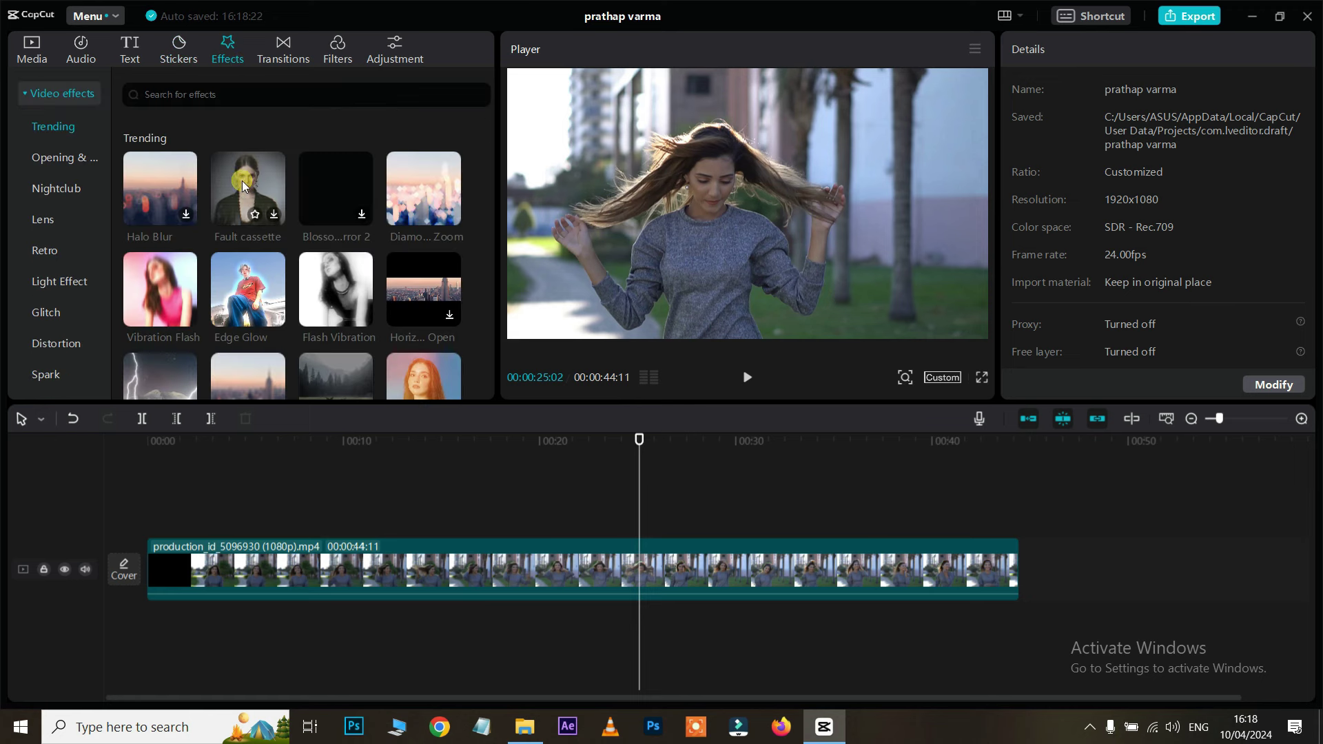
{"action": "scroll", "coordinate": [230, 290], "scroll_direction": "down", "scroll_amount": 1}
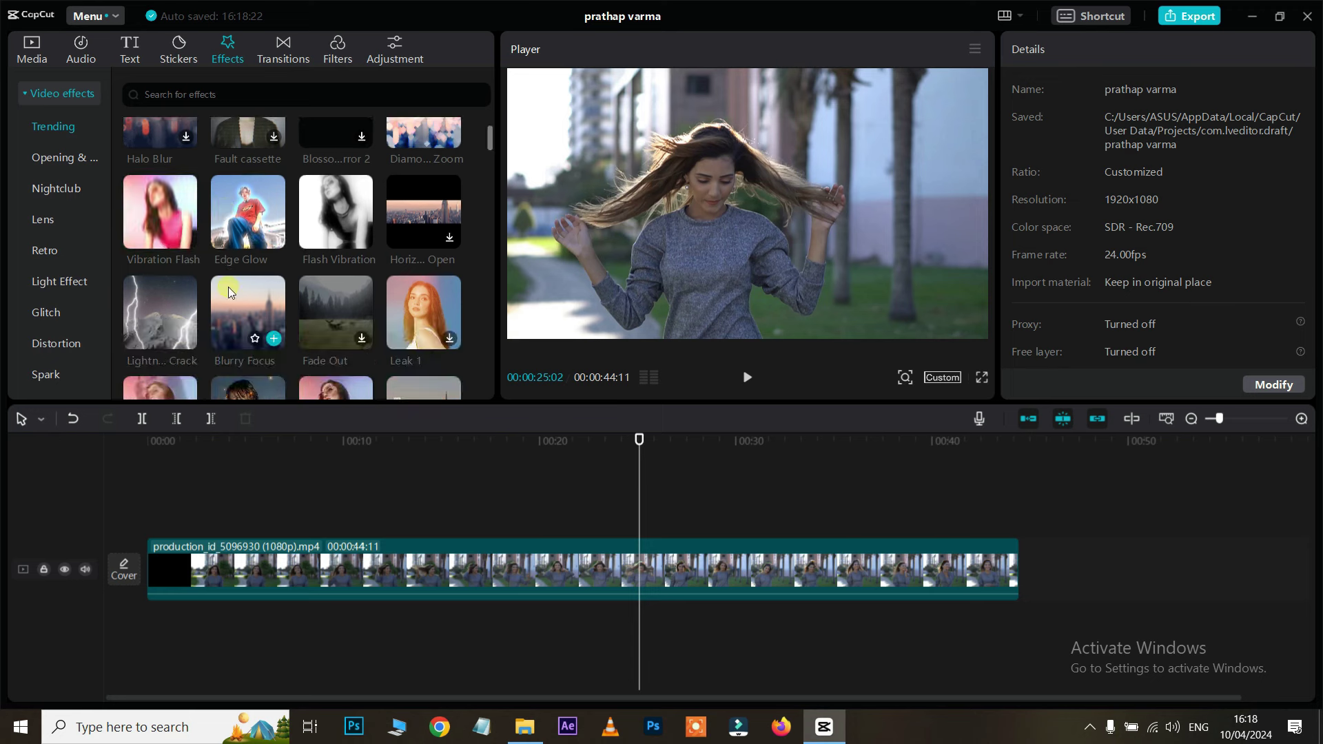
{"action": "scroll", "coordinate": [298, 281], "scroll_direction": "down", "scroll_amount": 1}
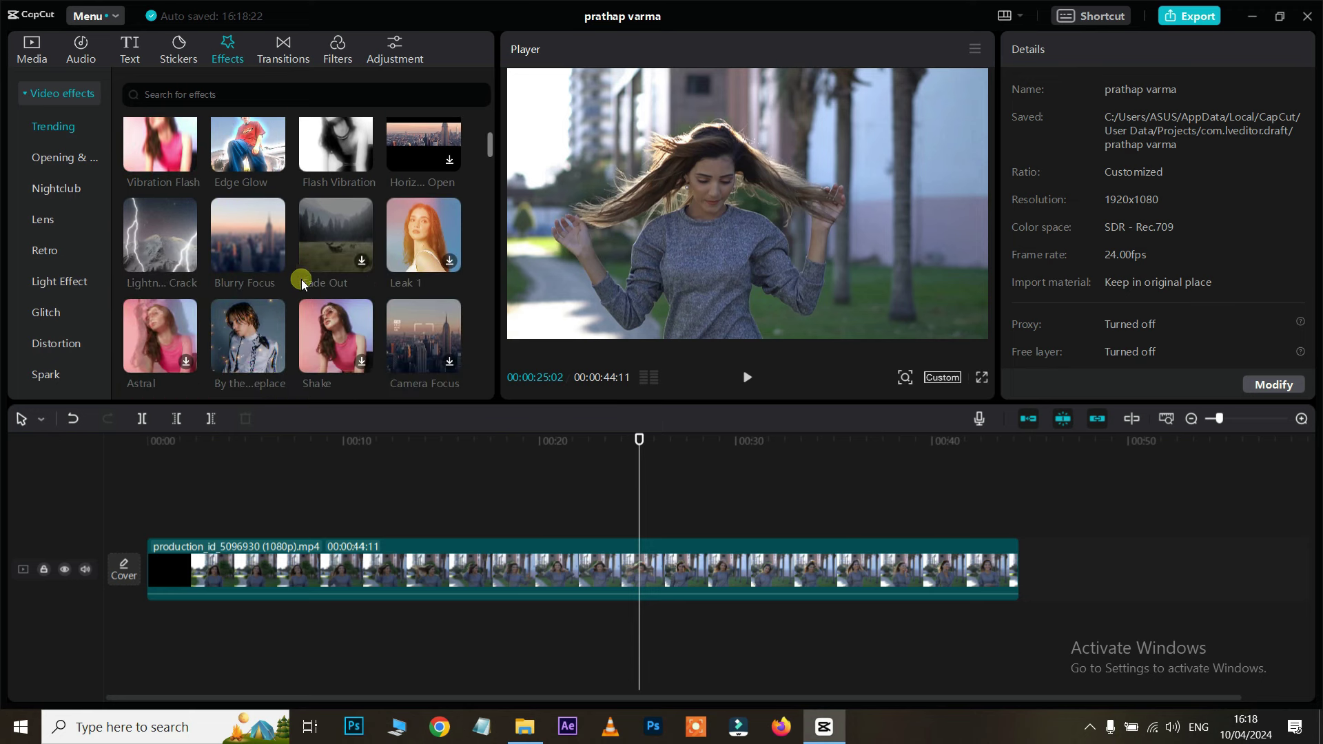
Step: Browse the Overlay and Camera transitions and their category list, and open the Life filters
{"action": "left_click", "coordinate": [288, 53]}
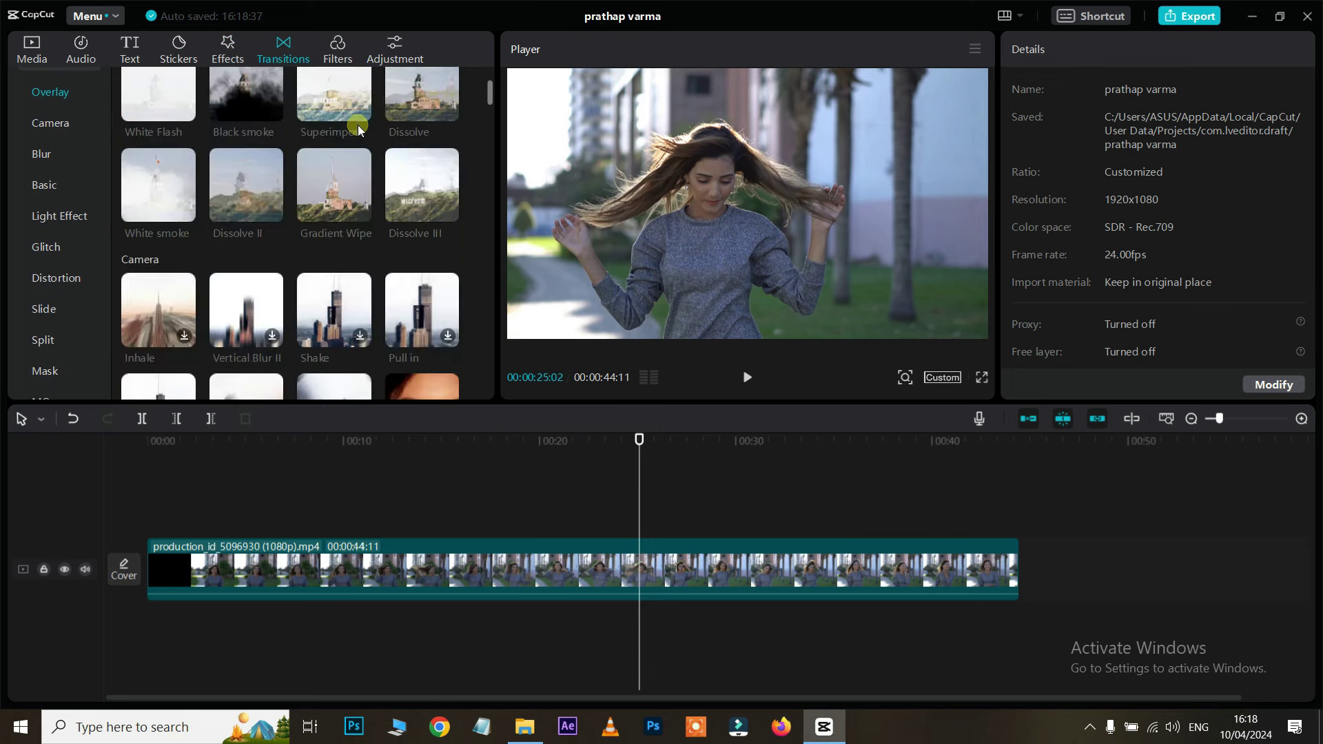
{"action": "scroll", "coordinate": [358, 125], "scroll_direction": "down", "scroll_amount": 2}
{"action": "scroll", "coordinate": [42, 158], "scroll_direction": "down", "scroll_amount": 1}
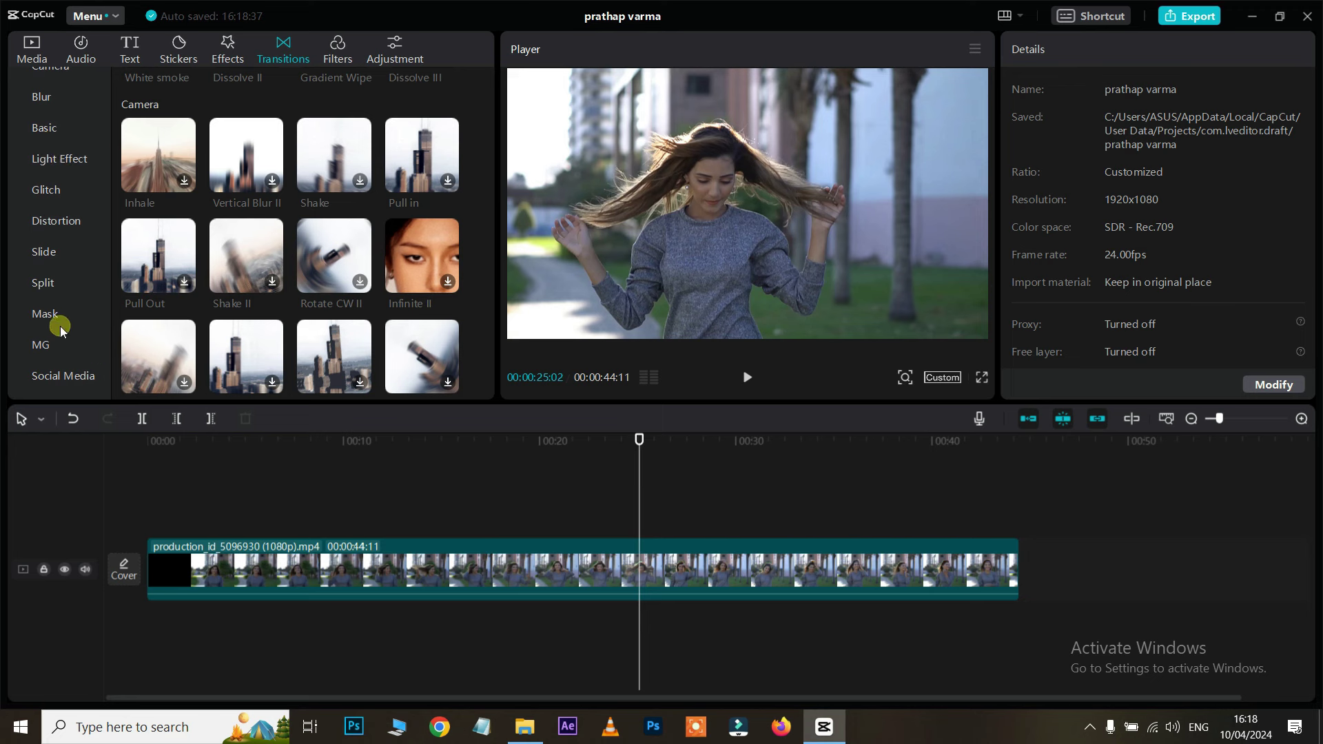
{"action": "scroll", "coordinate": [62, 289], "scroll_direction": "up", "scroll_amount": 2}
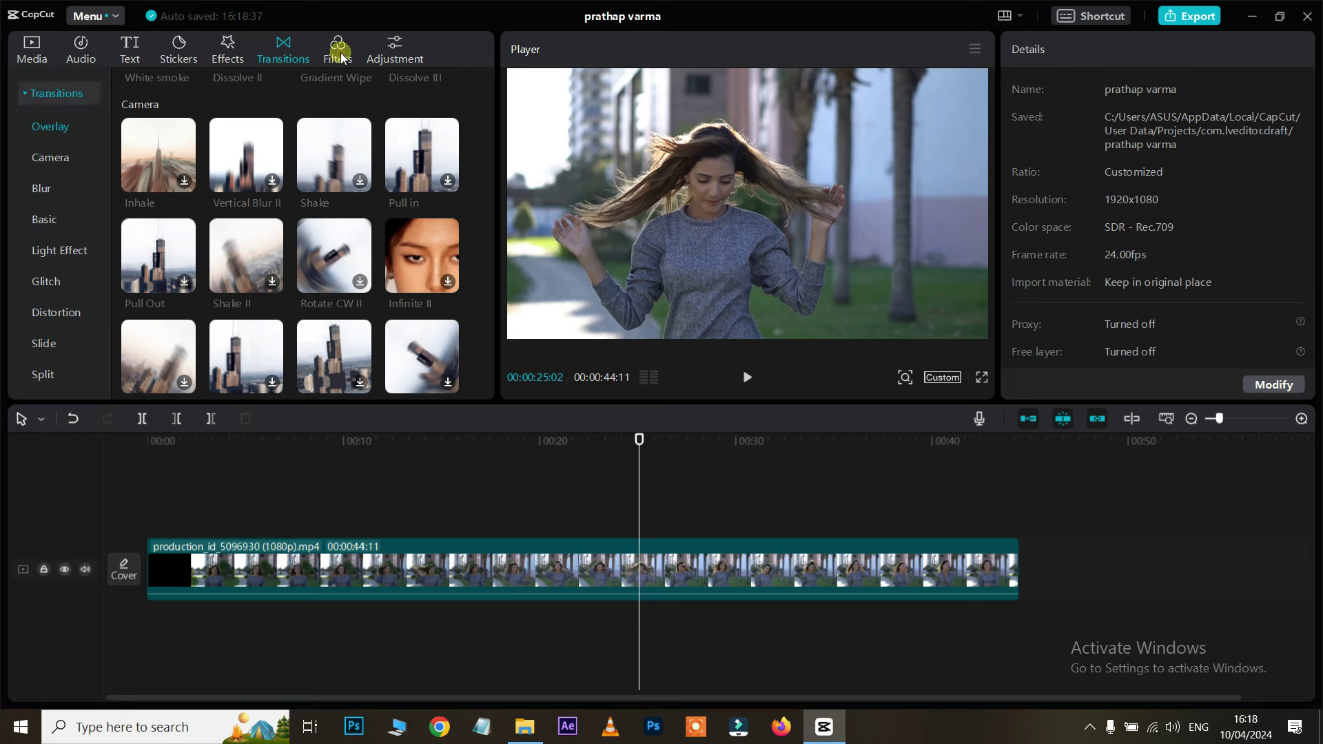
{"action": "scroll", "coordinate": [53, 227], "scroll_direction": "down", "scroll_amount": 2}
{"action": "scroll", "coordinate": [55, 222], "scroll_direction": "up", "scroll_amount": 2}
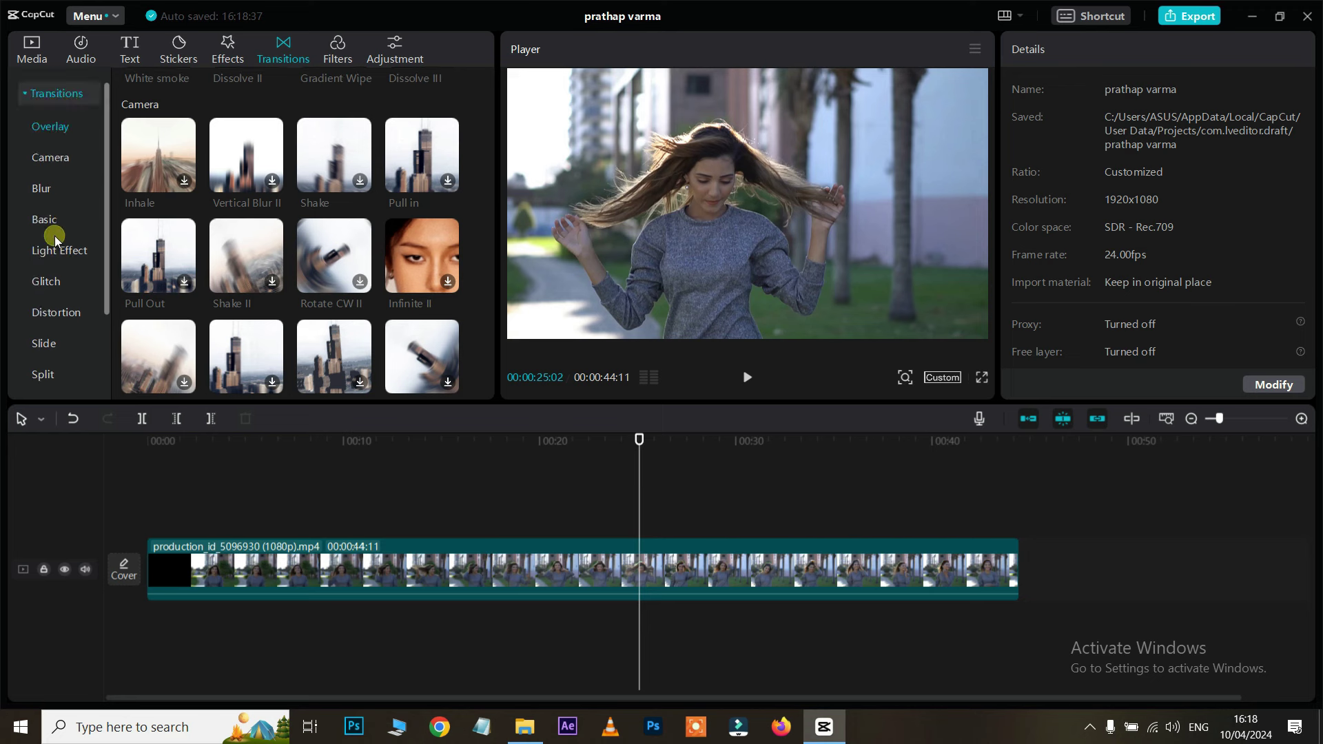
{"action": "left_click", "coordinate": [340, 58]}
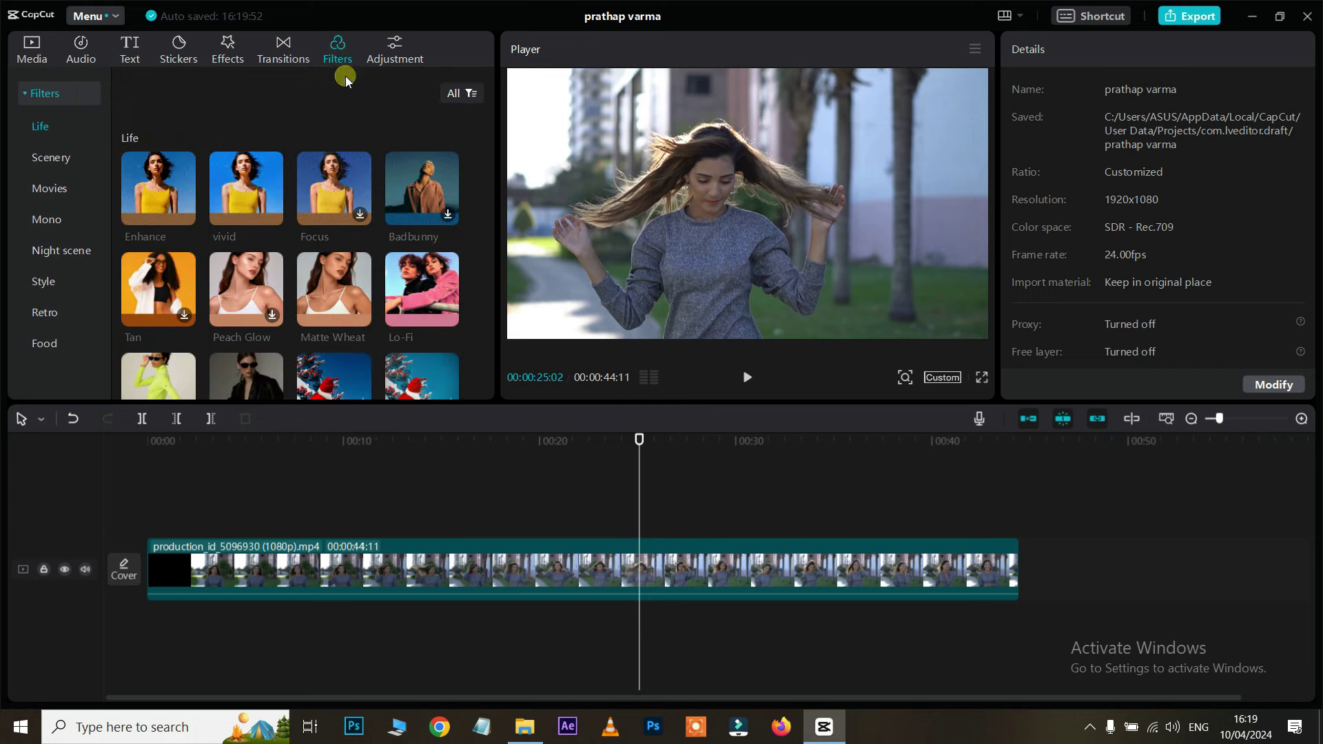
{"action": "left_click", "coordinate": [242, 198]}
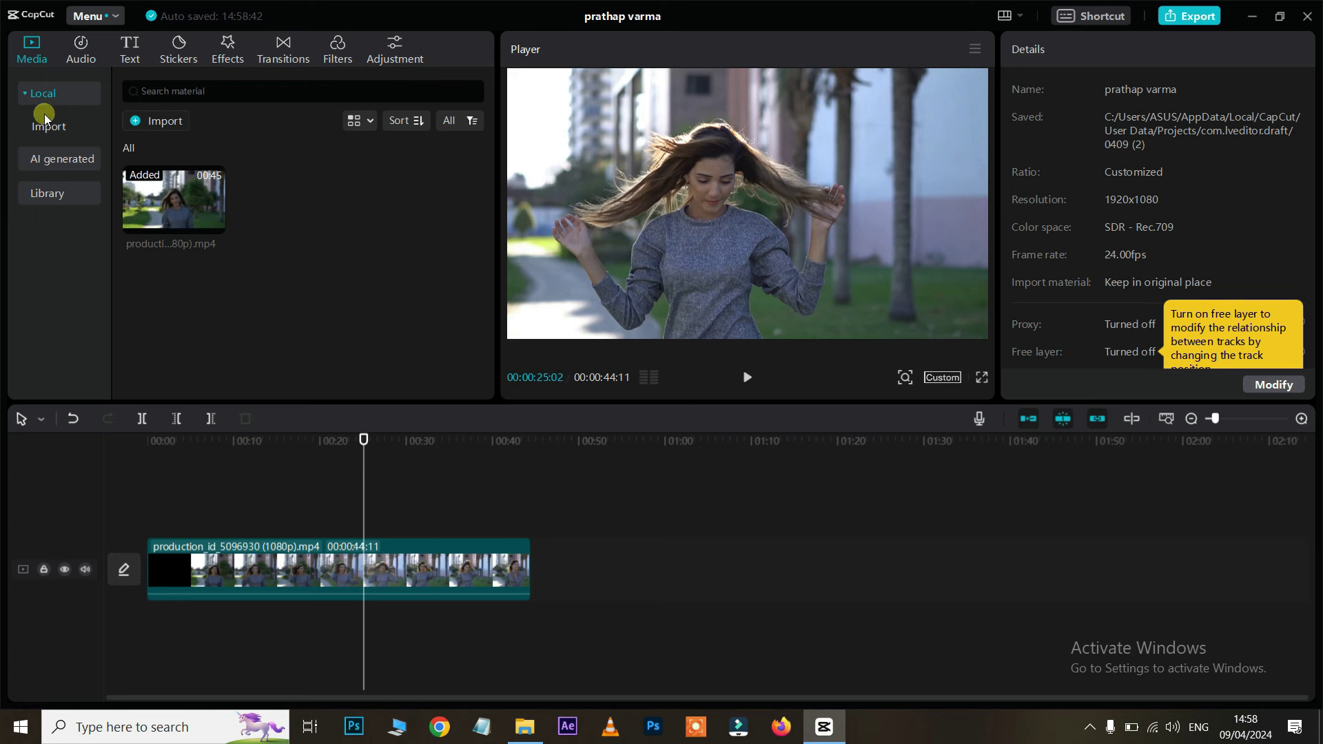
Step: Browse the Trending stock clips in the media library
{"action": "left_click", "coordinate": [41, 193]}
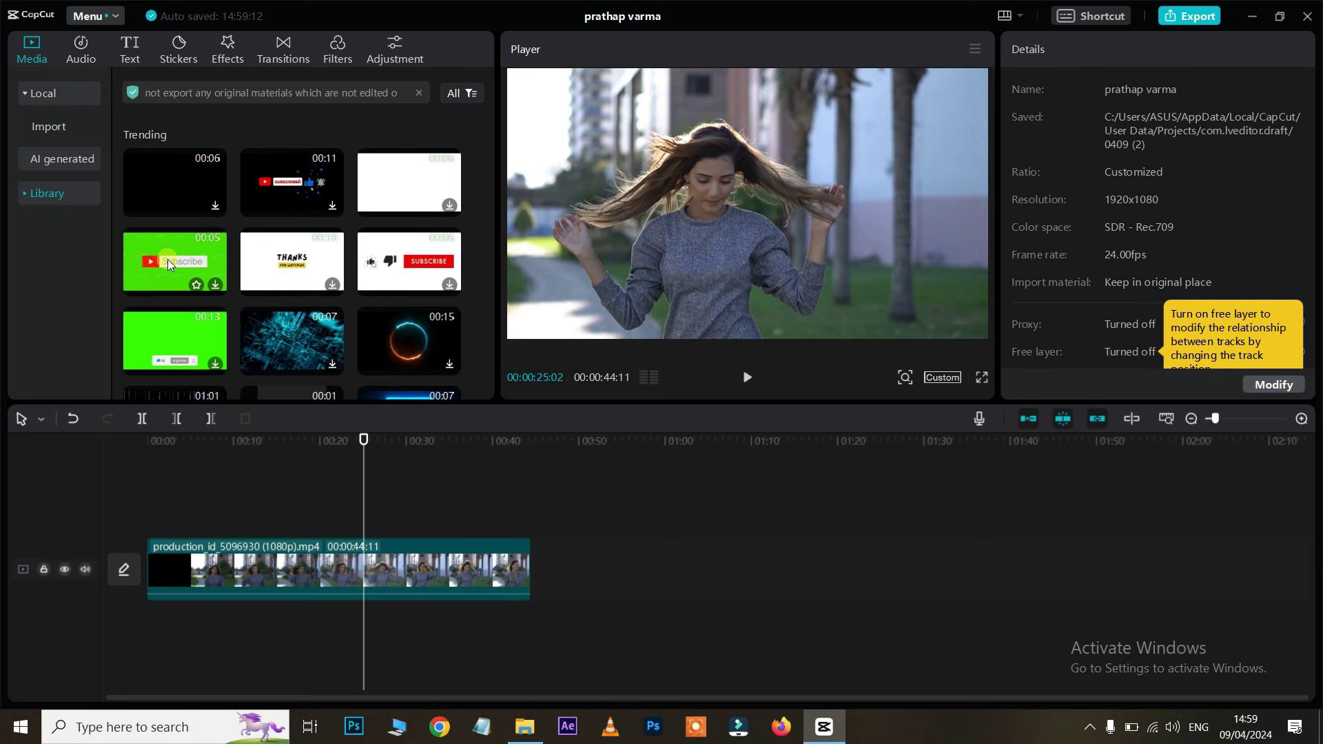
{"action": "scroll", "coordinate": [395, 279], "scroll_direction": "down", "scroll_amount": 1}
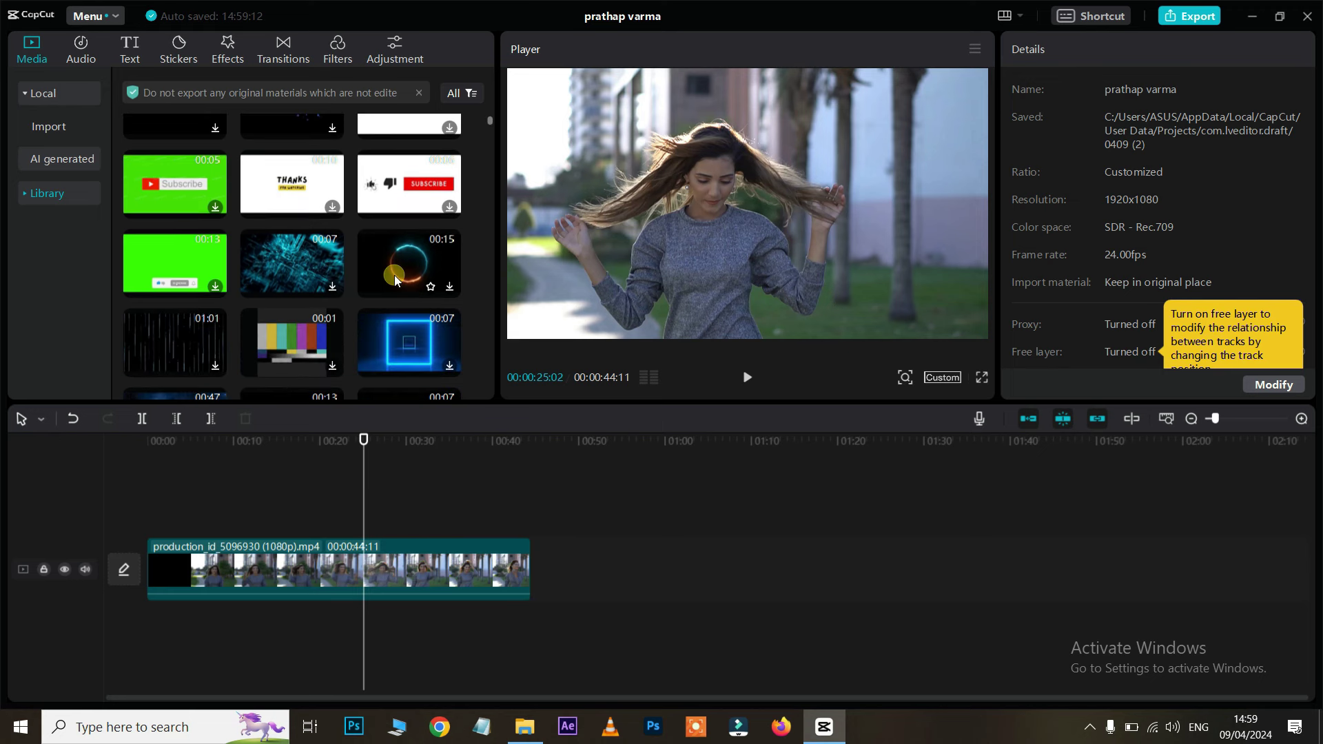
{"action": "scroll", "coordinate": [395, 278], "scroll_direction": "down", "scroll_amount": 5}
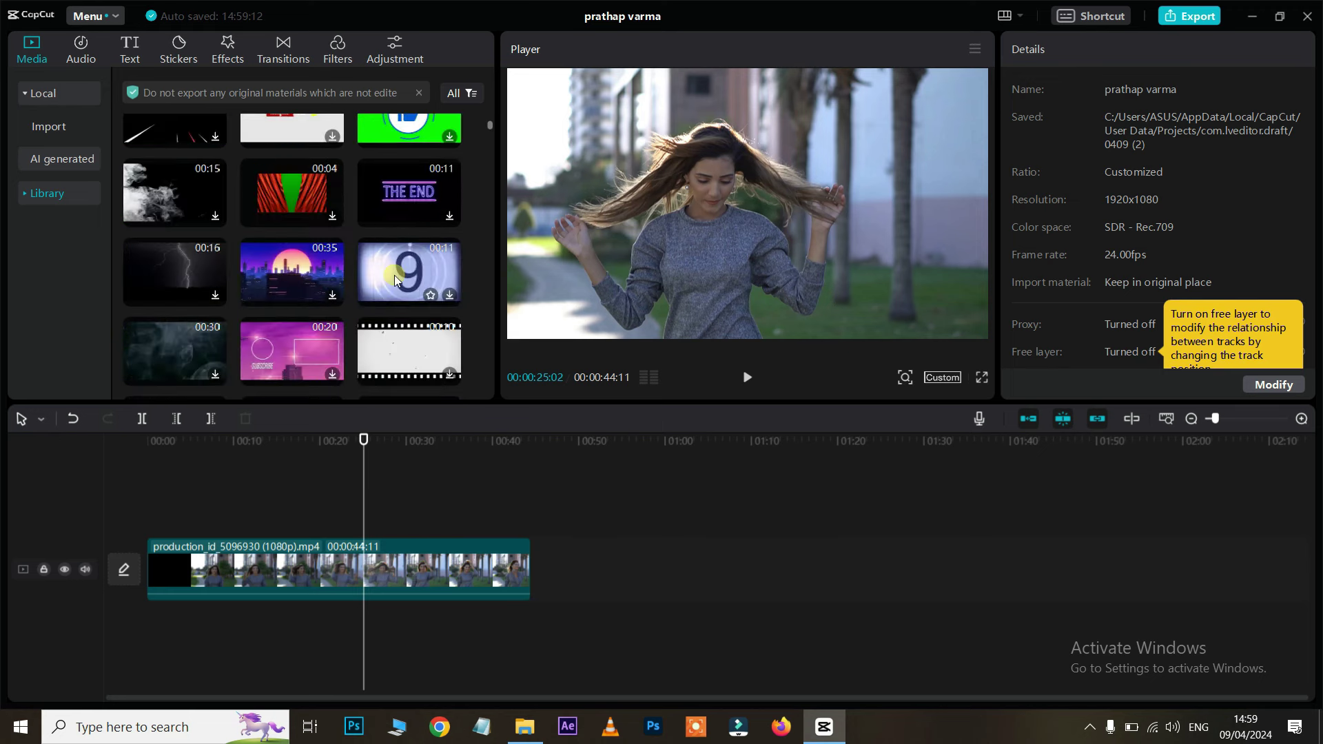
{"action": "scroll", "coordinate": [404, 286], "scroll_direction": "down", "scroll_amount": 2}
{"action": "scroll", "coordinate": [276, 287], "scroll_direction": "down", "scroll_amount": 1}
{"action": "scroll", "coordinate": [262, 288], "scroll_direction": "up", "scroll_amount": 2}
Step: Try the Vlog track "Relax LoFi Hip Hop style beat" beneath the video, trimmed to the clip's end, and remove it after playback
{"action": "left_click", "coordinate": [78, 48]}
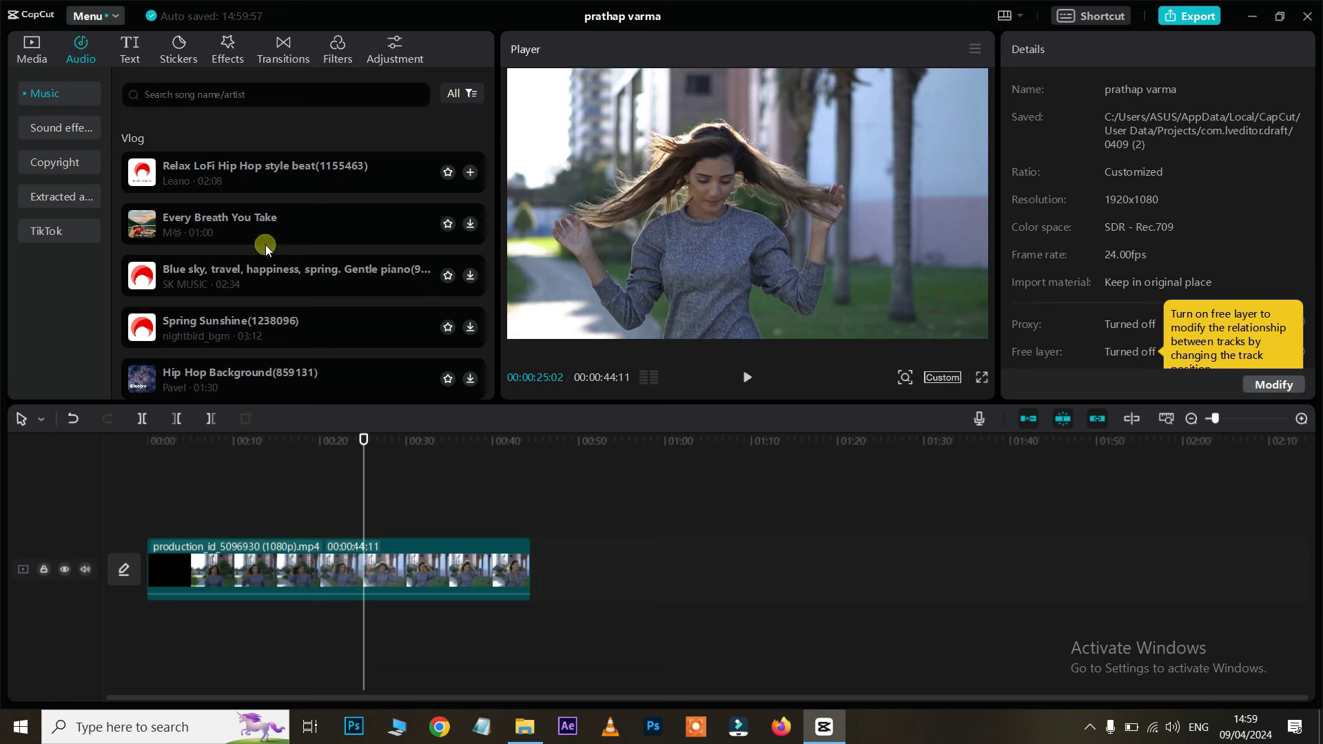
{"action": "scroll", "coordinate": [266, 245], "scroll_direction": "down", "scroll_amount": 5}
{"action": "scroll", "coordinate": [232, 205], "scroll_direction": "up", "scroll_amount": 10}
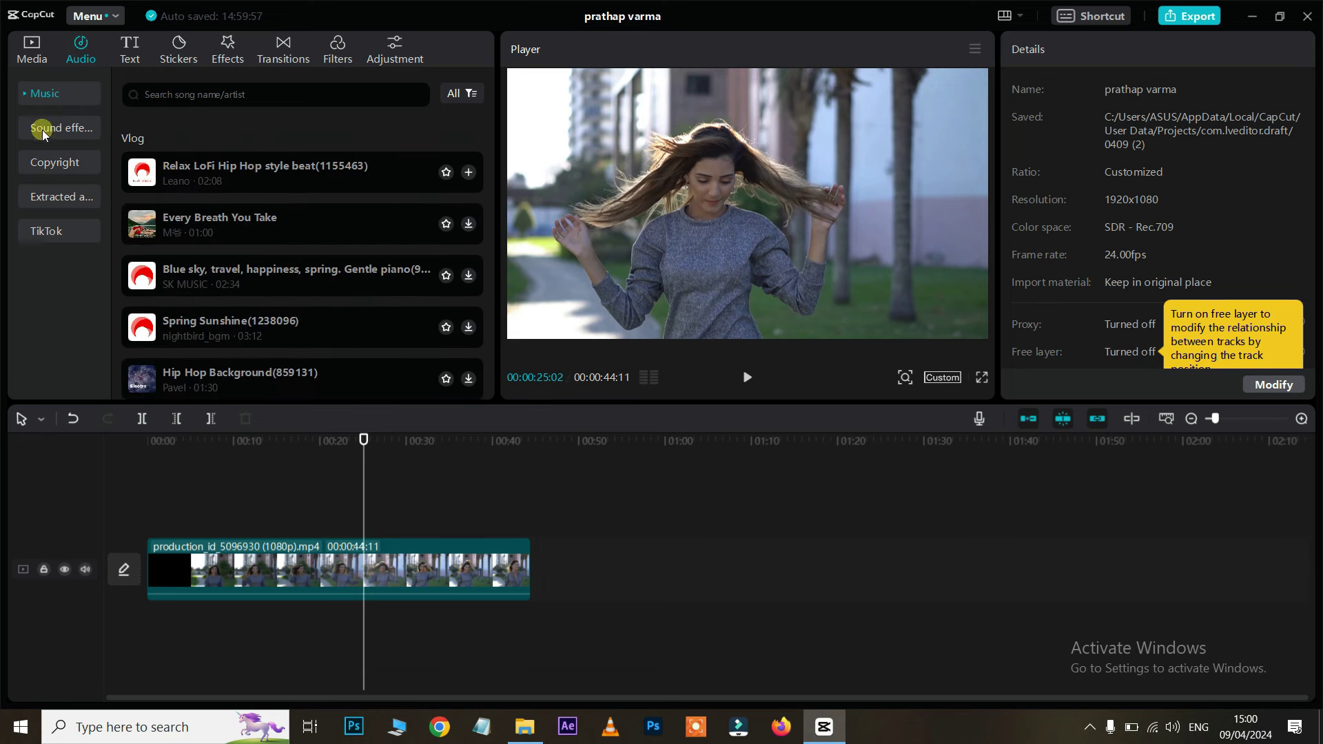
{"action": "left_click_drag", "start_coordinate": [198, 171], "coordinate": [312, 672]}
{"action": "left_click_drag", "start_coordinate": [1252, 624], "coordinate": [541, 627]}
{"action": "key", "text": "space"}
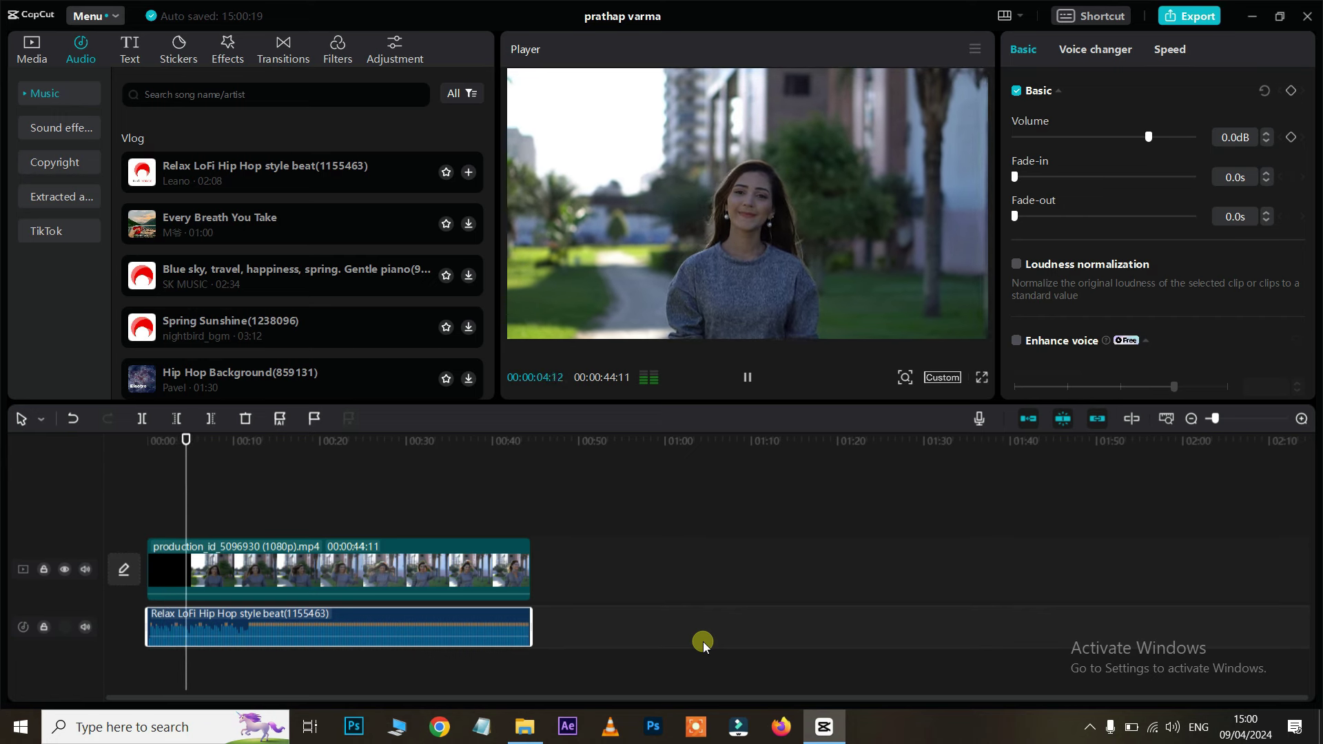
{"action": "key", "text": "ctrl+z"}
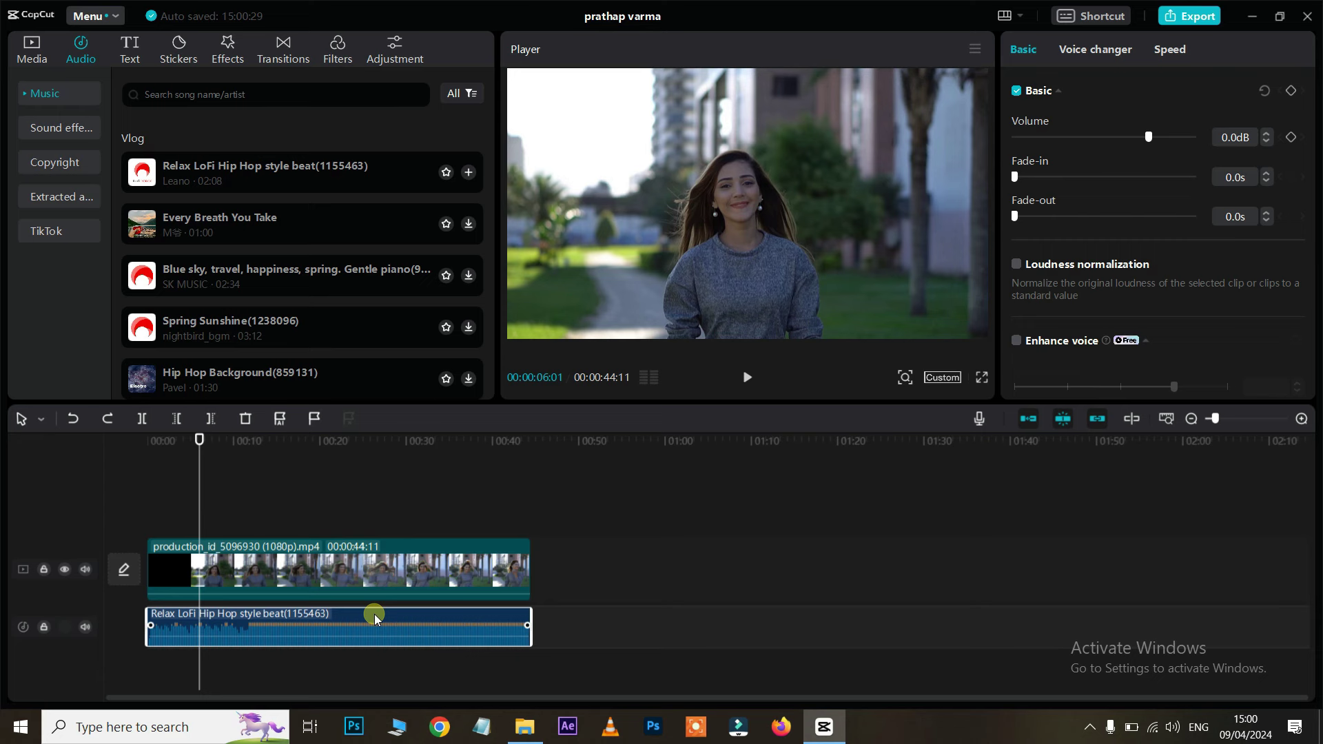
{"action": "key", "text": "Delete"}
Step: Look through the sound effect and music categories and browse the Beats music tracks
{"action": "left_click", "coordinate": [58, 129]}
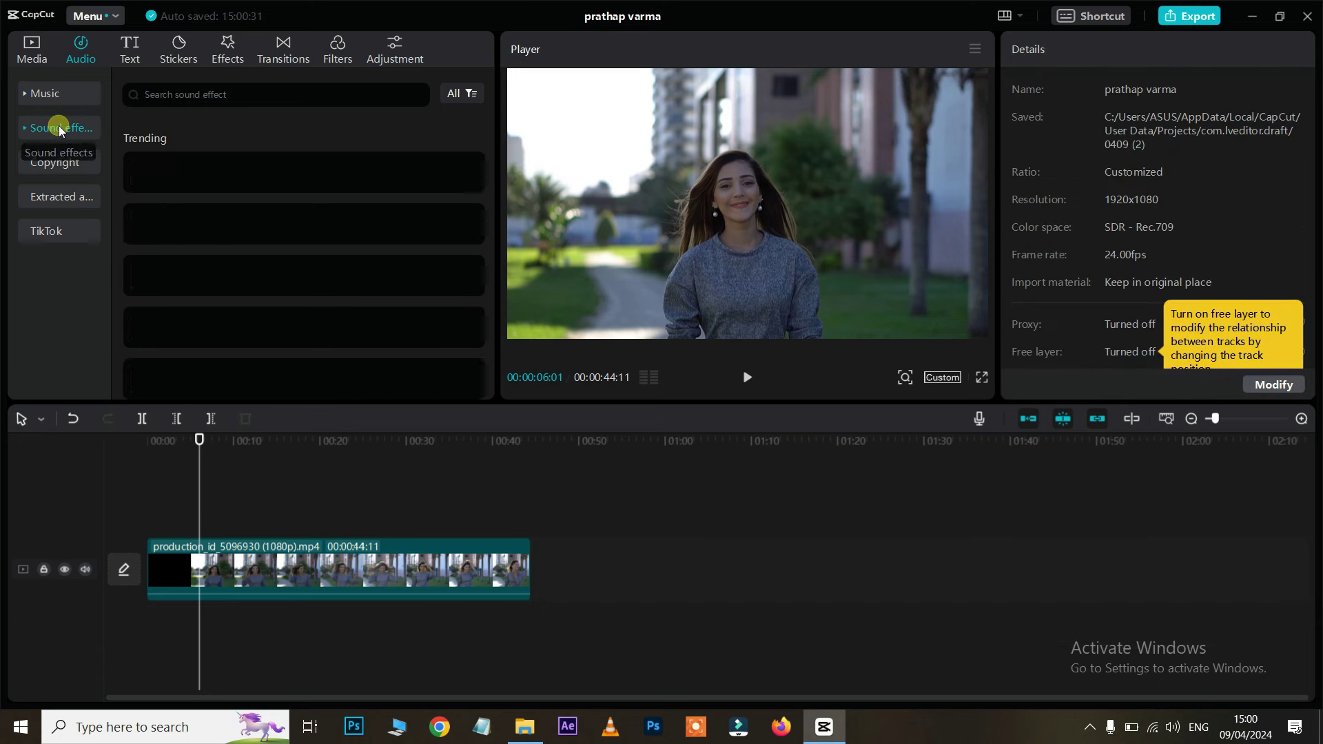
{"action": "left_click", "coordinate": [23, 129]}
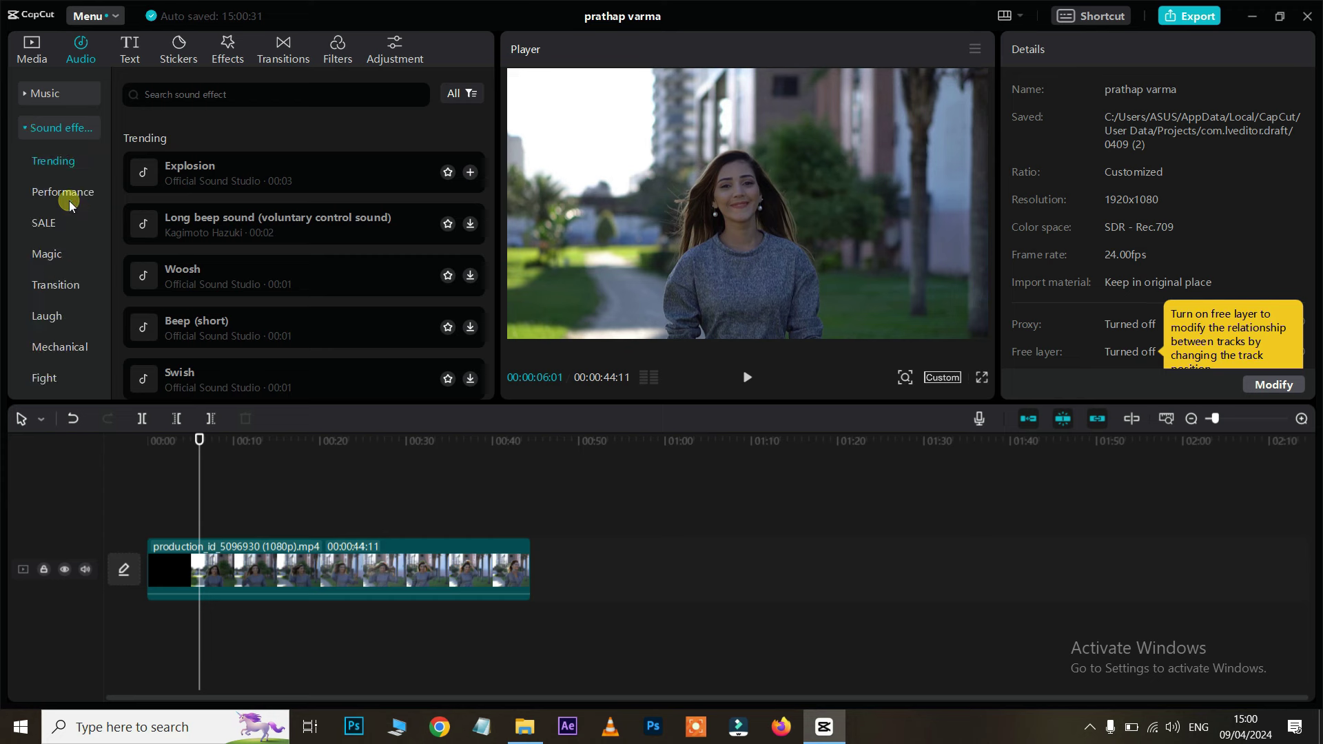
{"action": "left_click", "coordinate": [25, 96]}
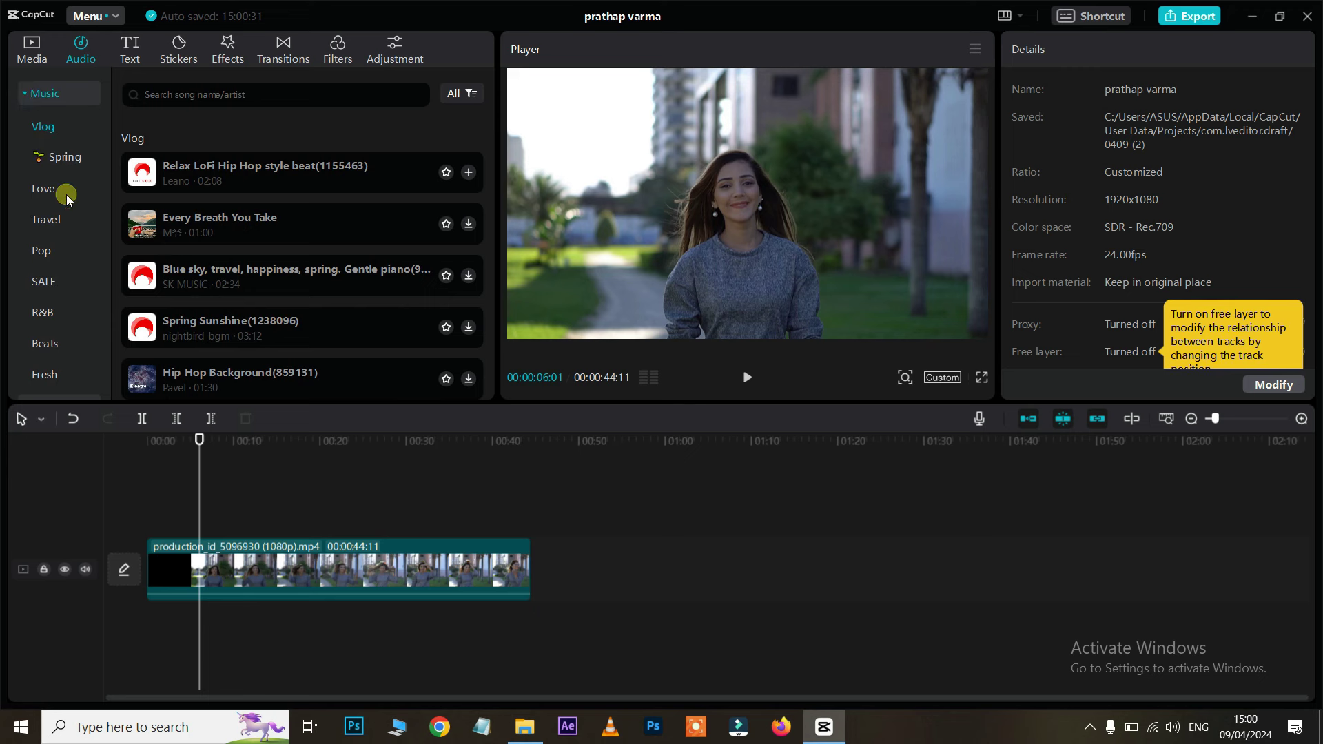
{"action": "scroll", "coordinate": [66, 194], "scroll_direction": "down", "scroll_amount": 2}
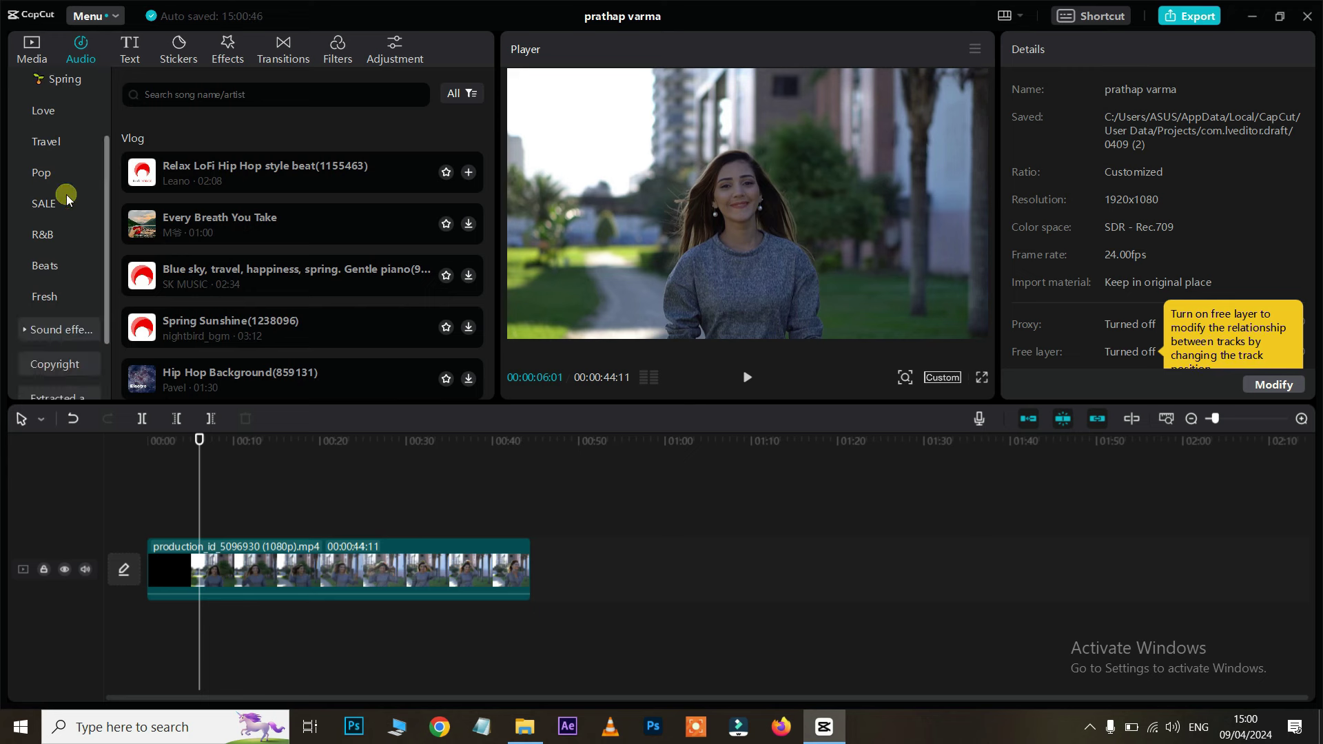
{"action": "left_click", "coordinate": [48, 268]}
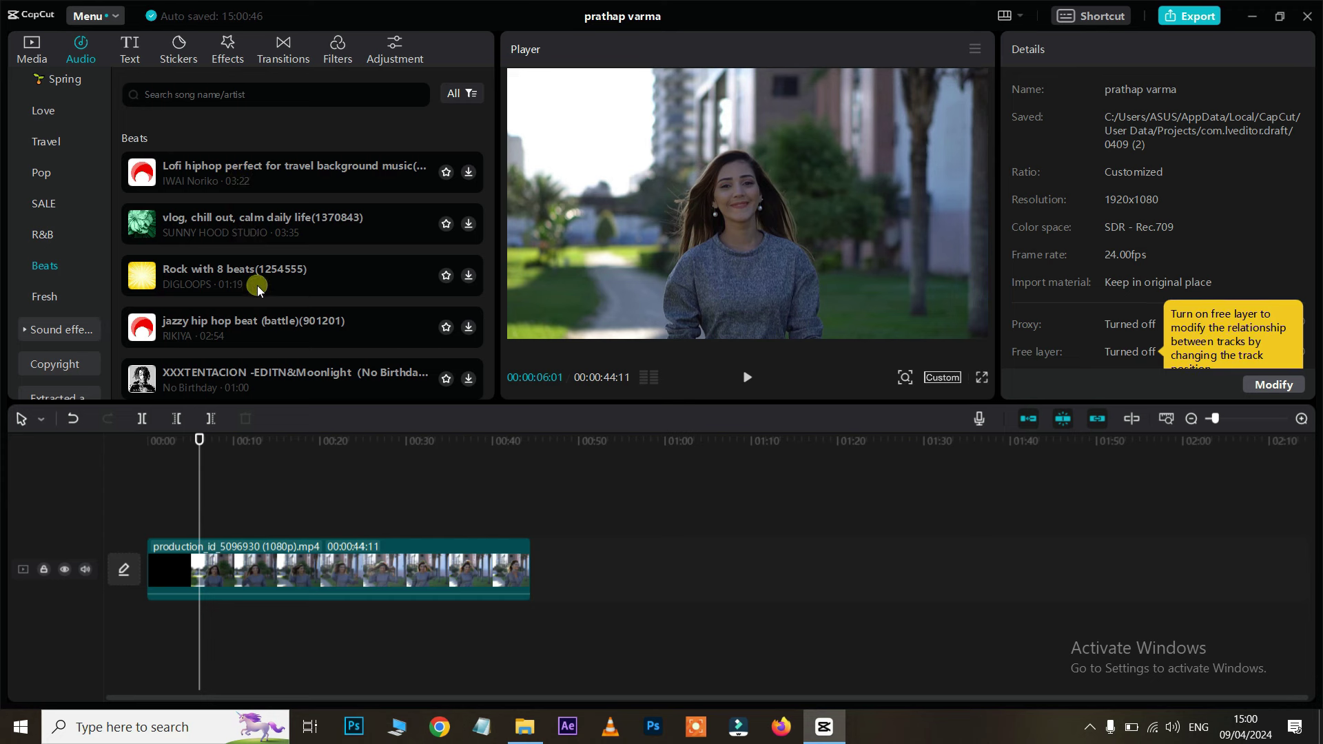
{"action": "scroll", "coordinate": [258, 288], "scroll_direction": "down", "scroll_amount": 1}
{"action": "scroll", "coordinate": [290, 269], "scroll_direction": "up", "scroll_amount": 1}
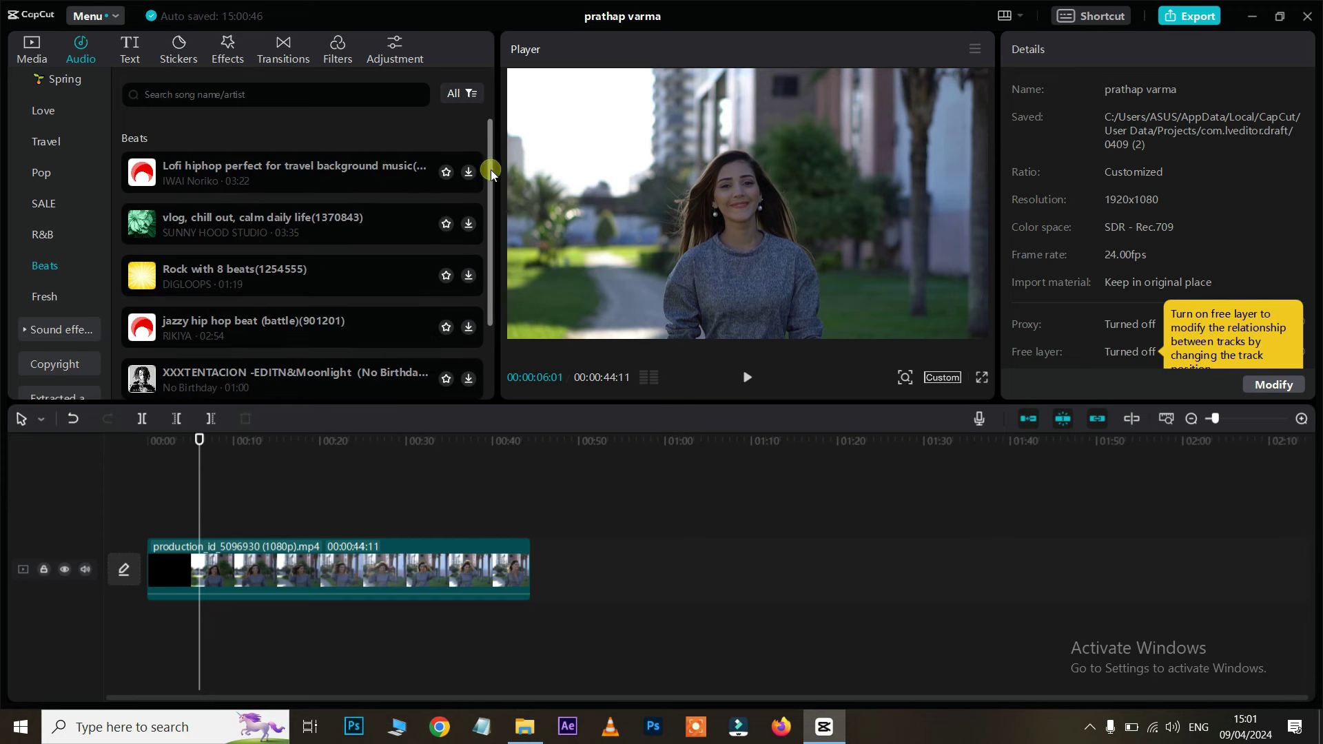
{"action": "left_click", "coordinate": [469, 173]}
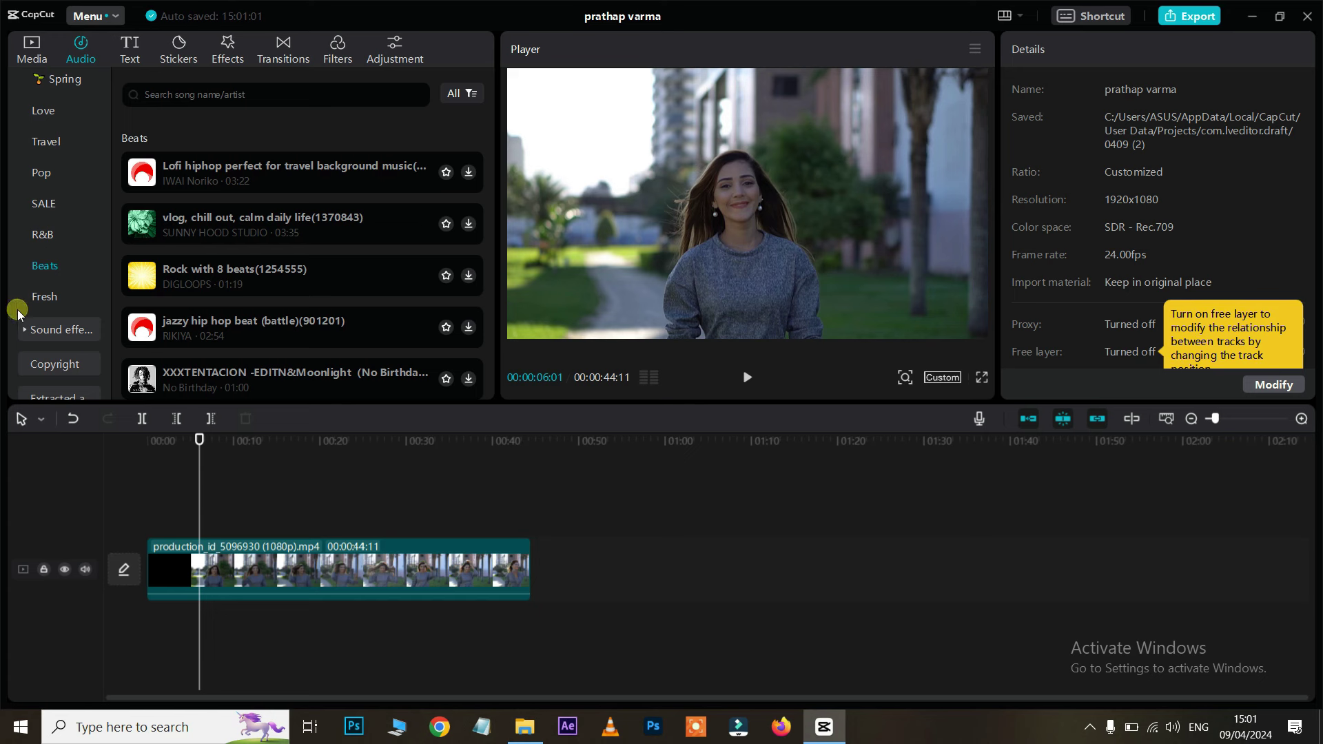
Step: Preview the Laugh sound effects Devil's laughter, just can't stop laughing B, Baby laughter and Young person "goose" laughter
{"action": "left_click", "coordinate": [38, 330]}
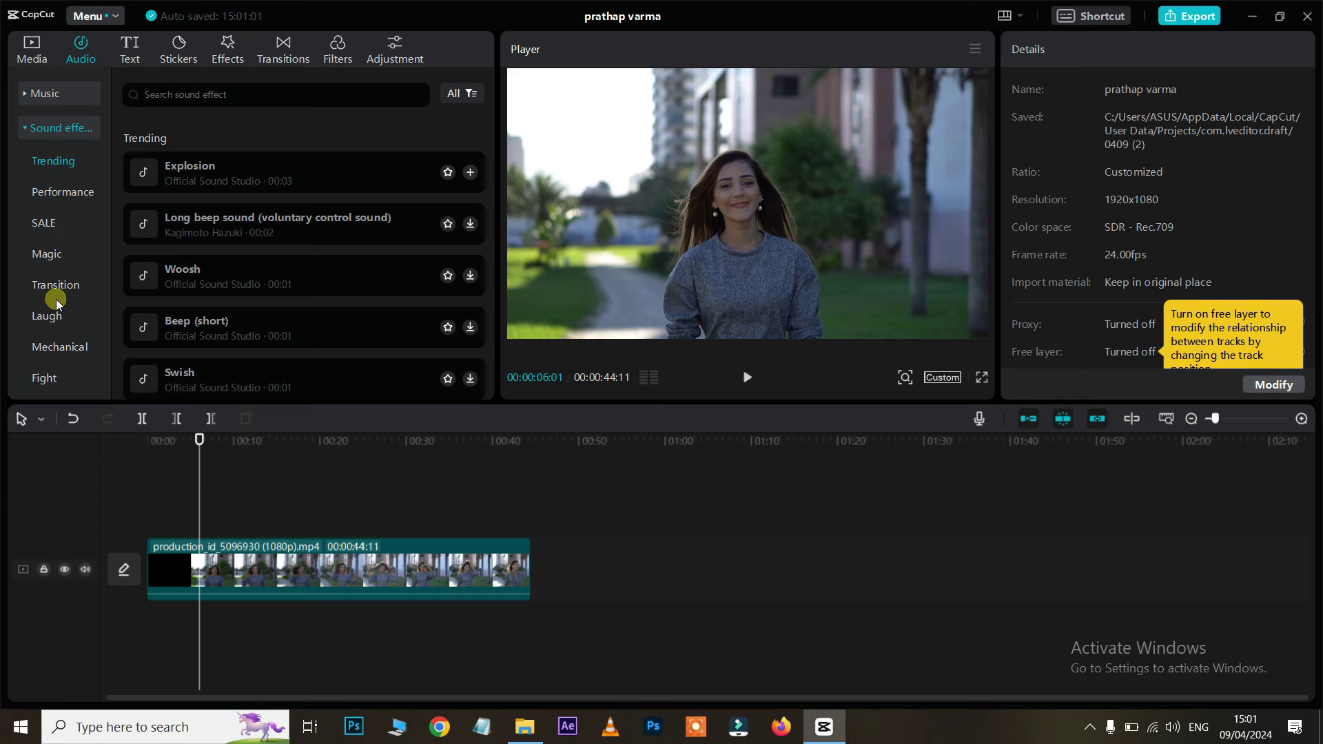
{"action": "left_click", "coordinate": [47, 318]}
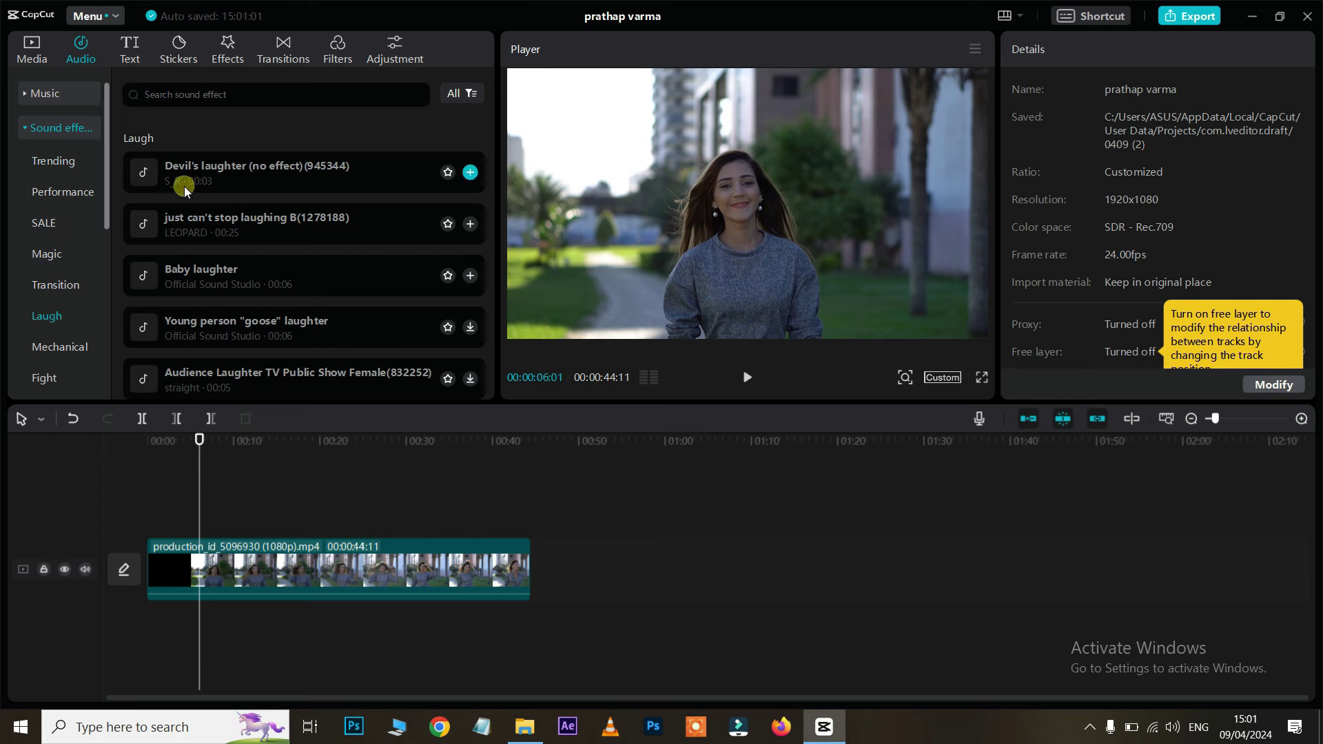
{"action": "left_click", "coordinate": [199, 175]}
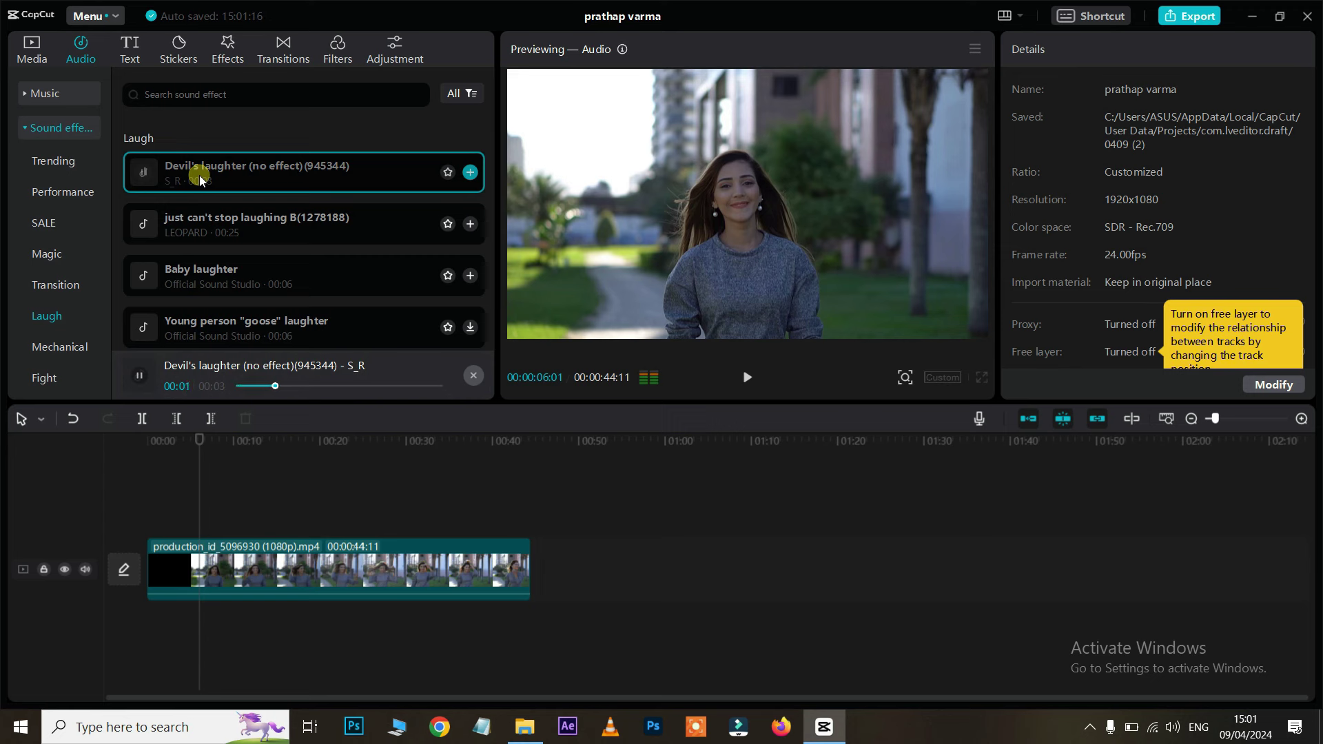
{"action": "left_click", "coordinate": [208, 218]}
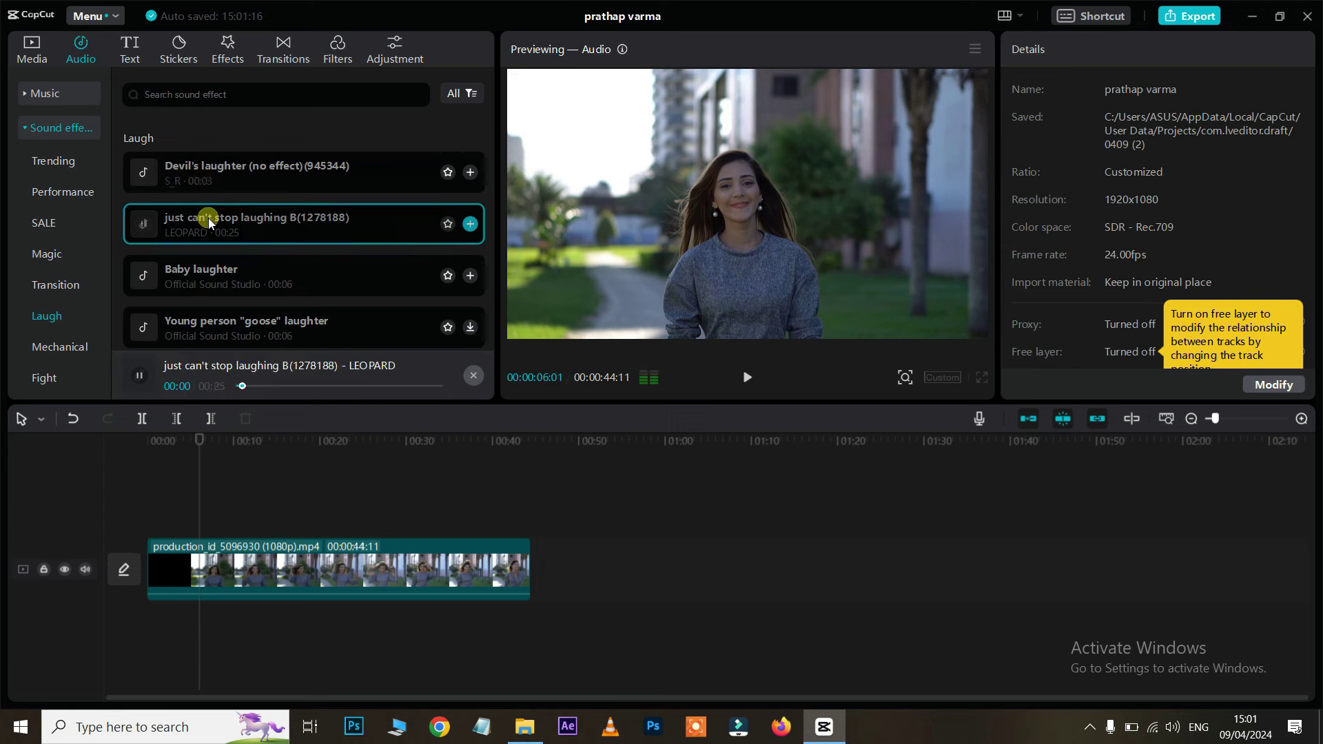
{"action": "left_click", "coordinate": [209, 274]}
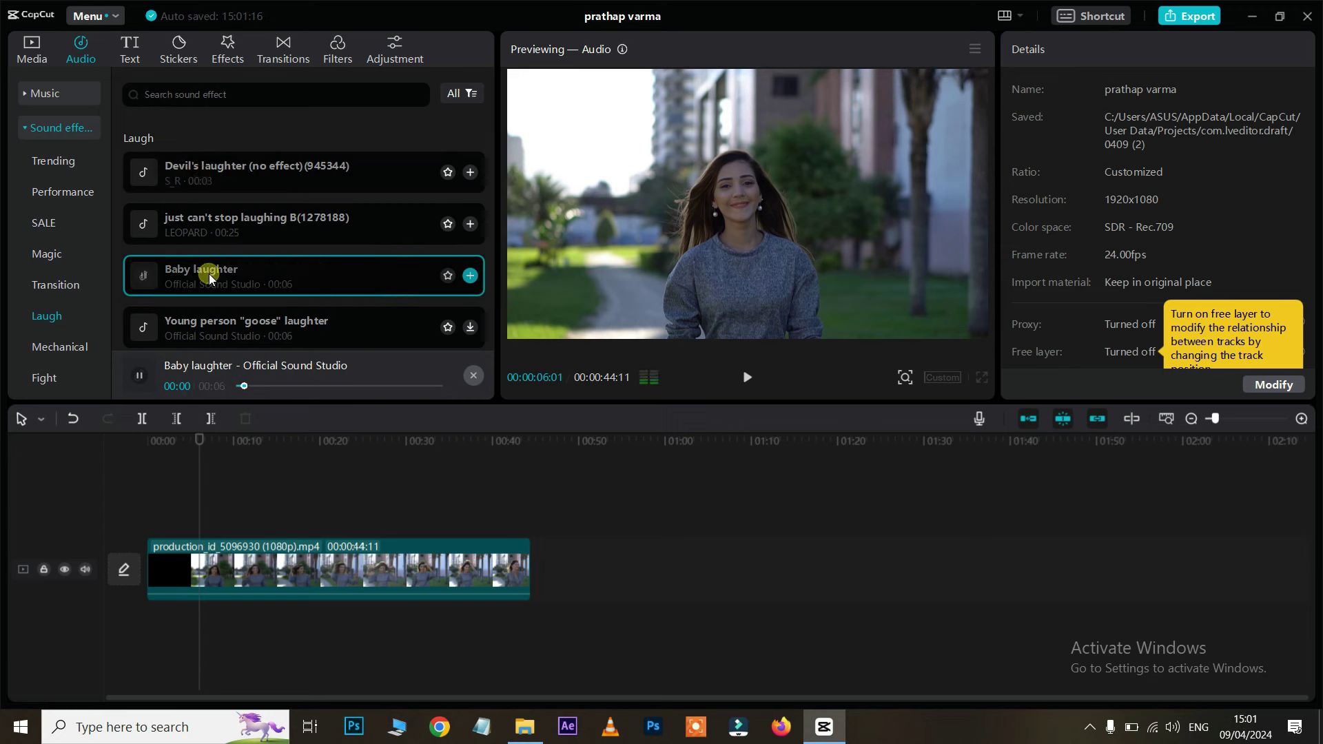
{"action": "left_click", "coordinate": [218, 328]}
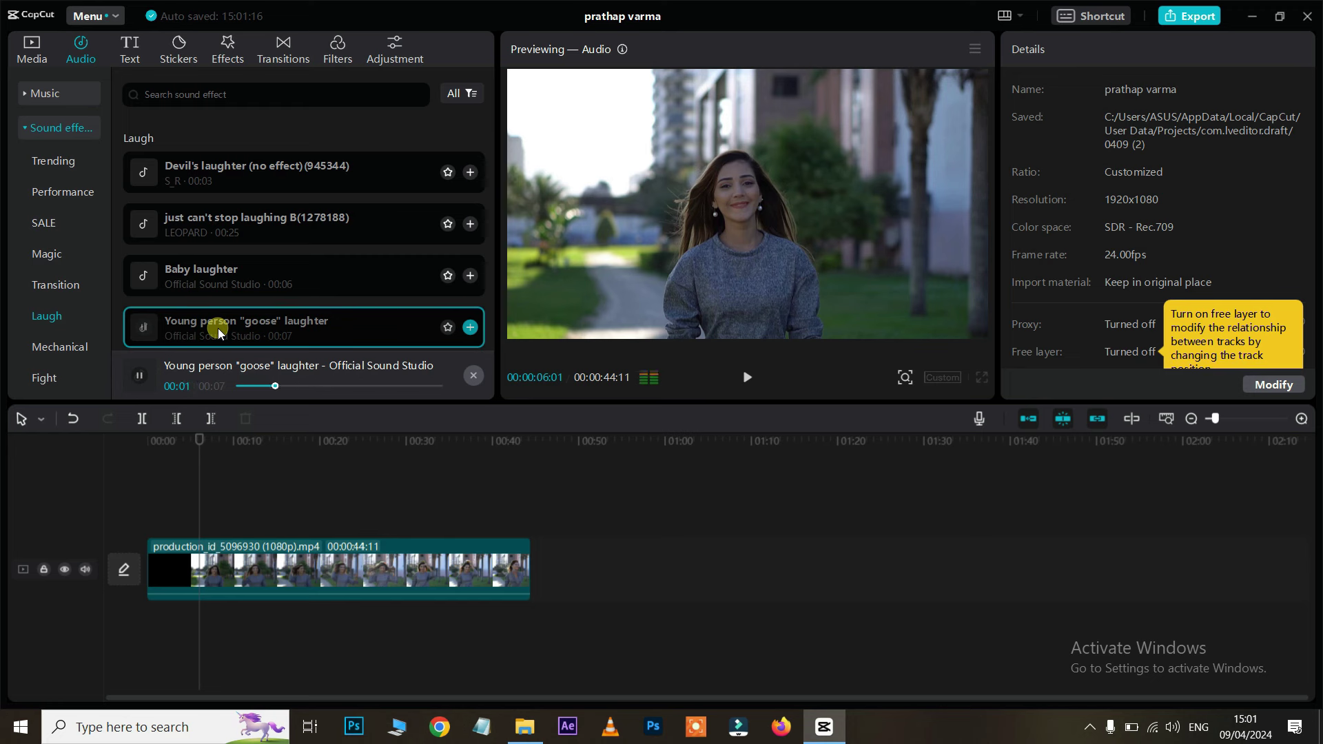
{"action": "left_click", "coordinate": [218, 328]}
Step: Preview the Horror sound effects: the 60-second dark cinematic cue, the eerie music box song and Surprised horror sound
{"action": "scroll", "coordinate": [60, 306], "scroll_direction": "down", "scroll_amount": 2}
{"action": "scroll", "coordinate": [70, 296], "scroll_direction": "down", "scroll_amount": 2}
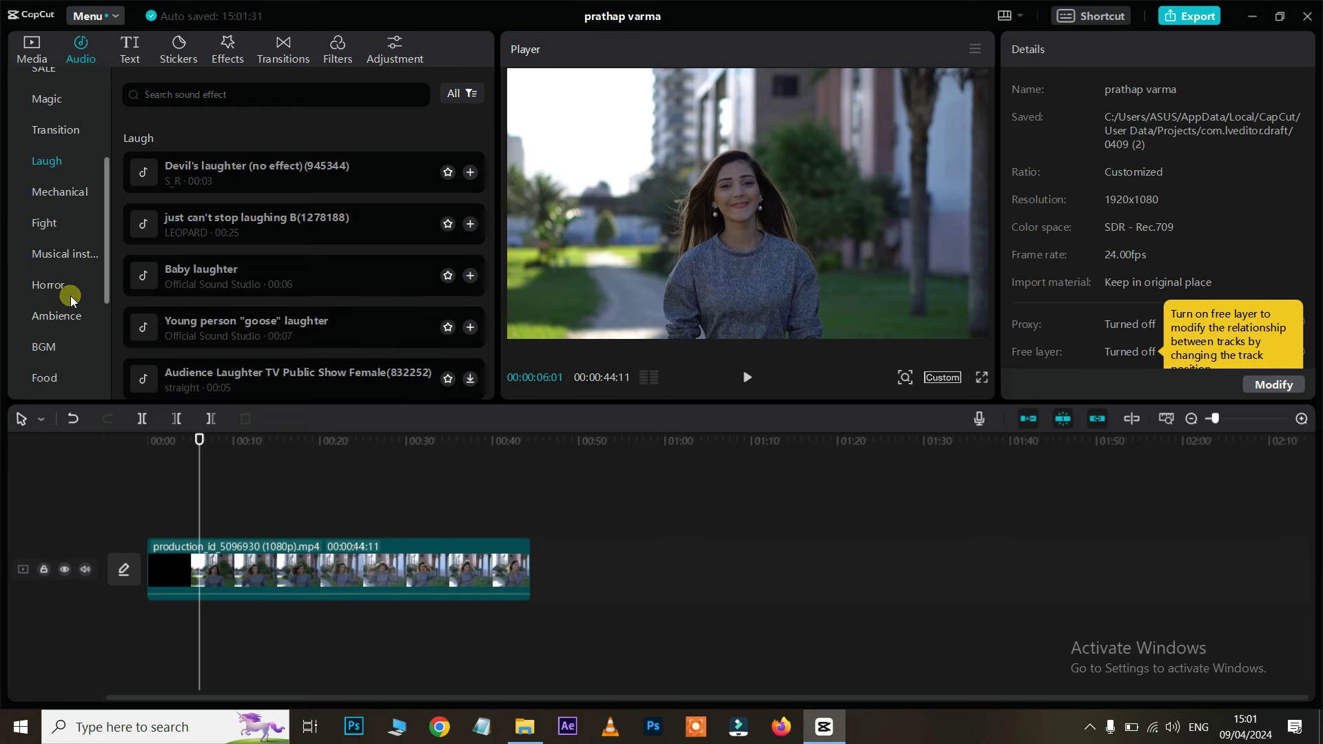
{"action": "left_click", "coordinate": [54, 288]}
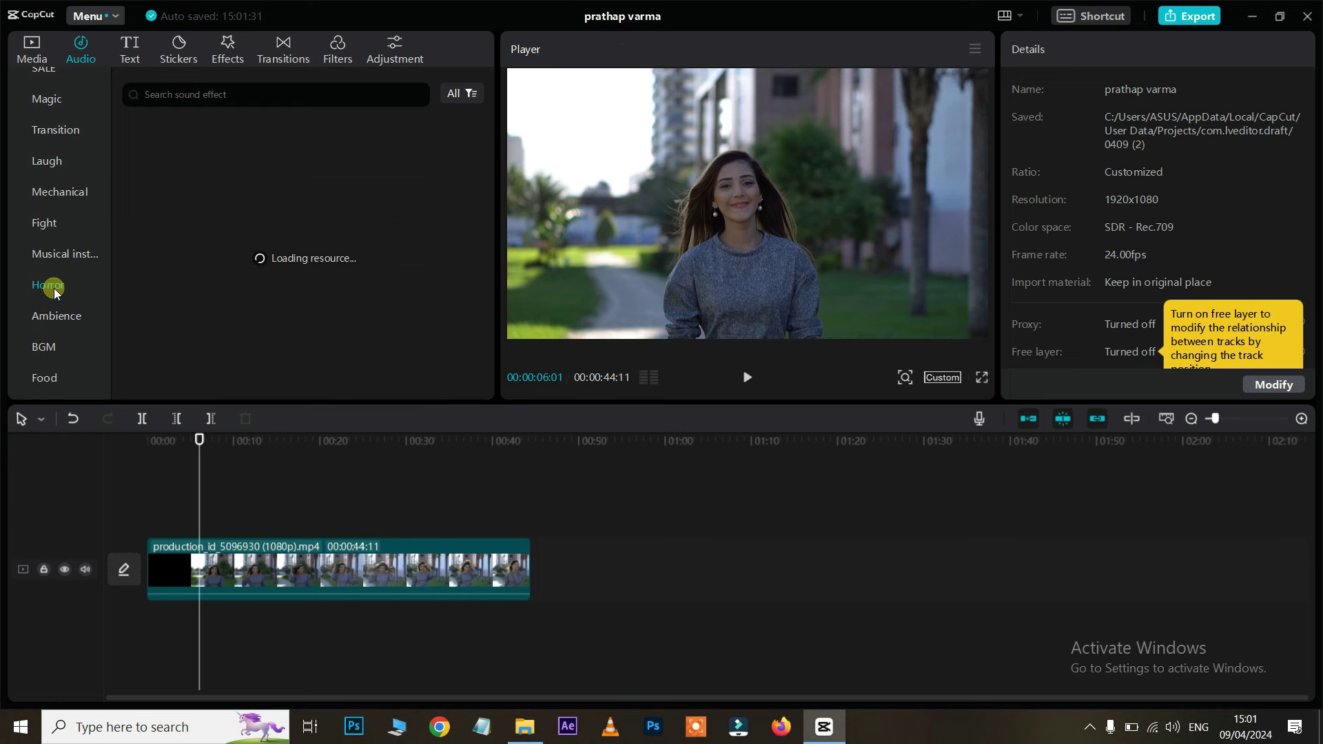
{"action": "left_click", "coordinate": [284, 168]}
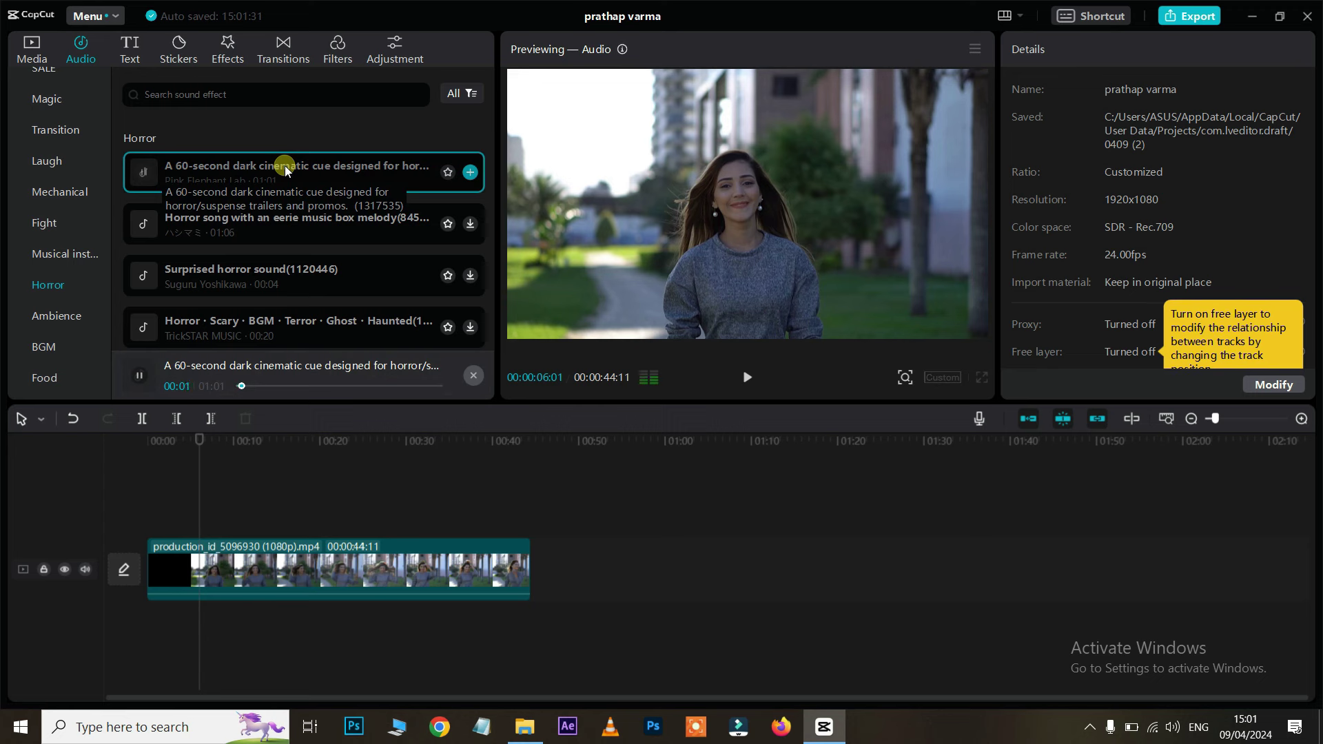
{"action": "left_click", "coordinate": [275, 231]}
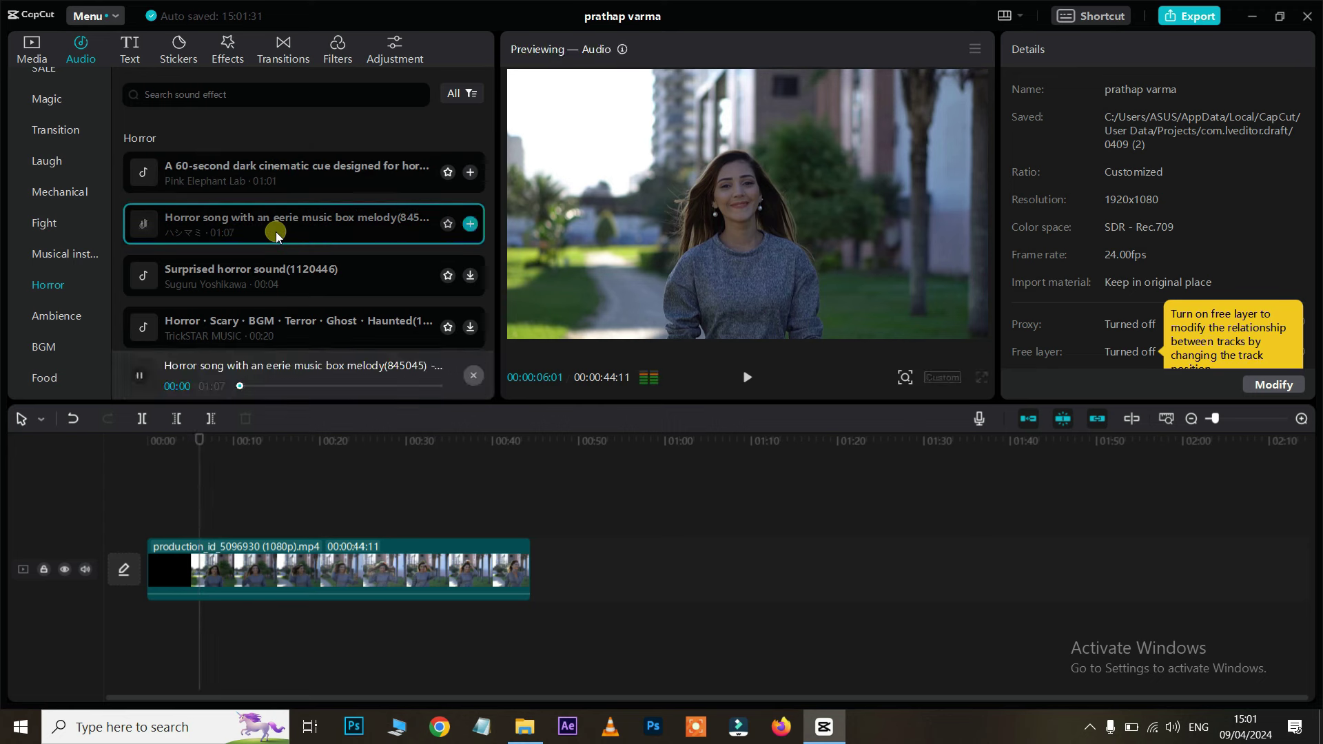
{"action": "left_click", "coordinate": [262, 276]}
Step: Preview the Animals sound effects Birds chirping, Chicken barks and Birds [Spring, Morning, Under Trees]
{"action": "scroll", "coordinate": [66, 248], "scroll_direction": "down", "scroll_amount": 1}
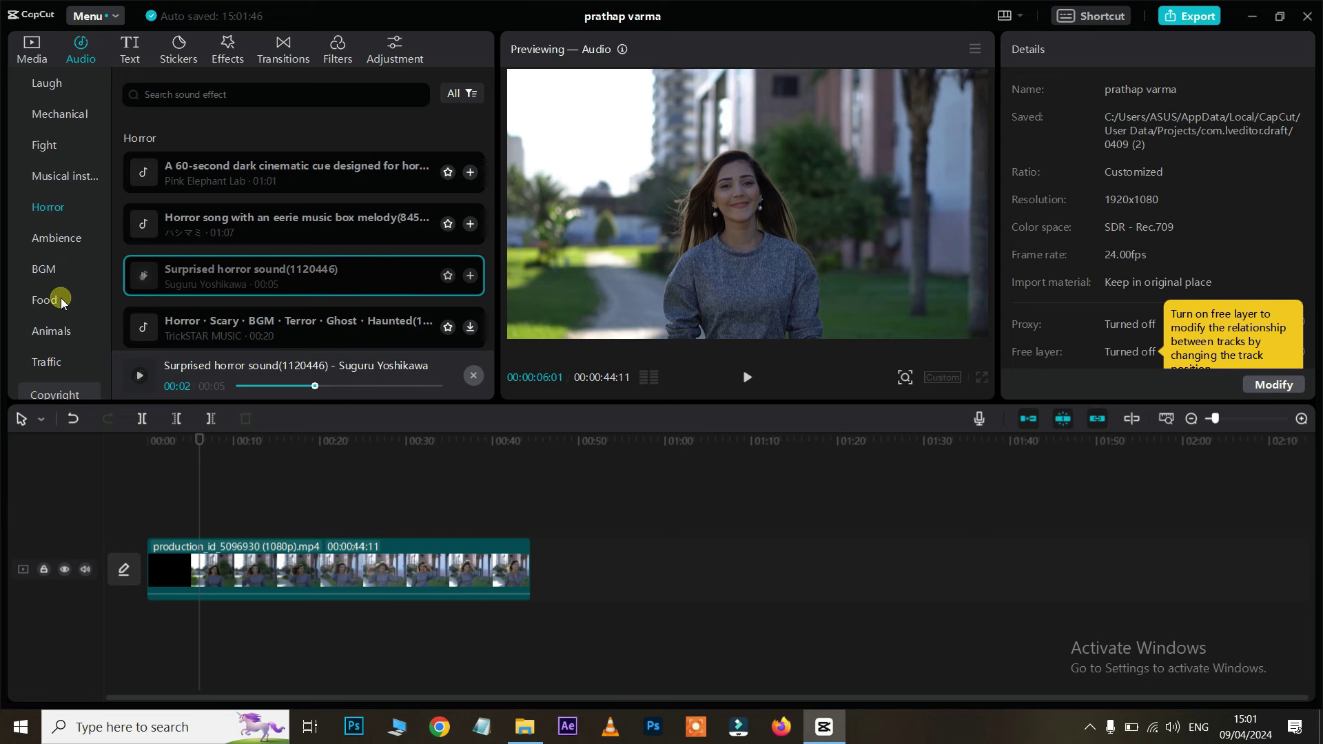
{"action": "left_click", "coordinate": [55, 335]}
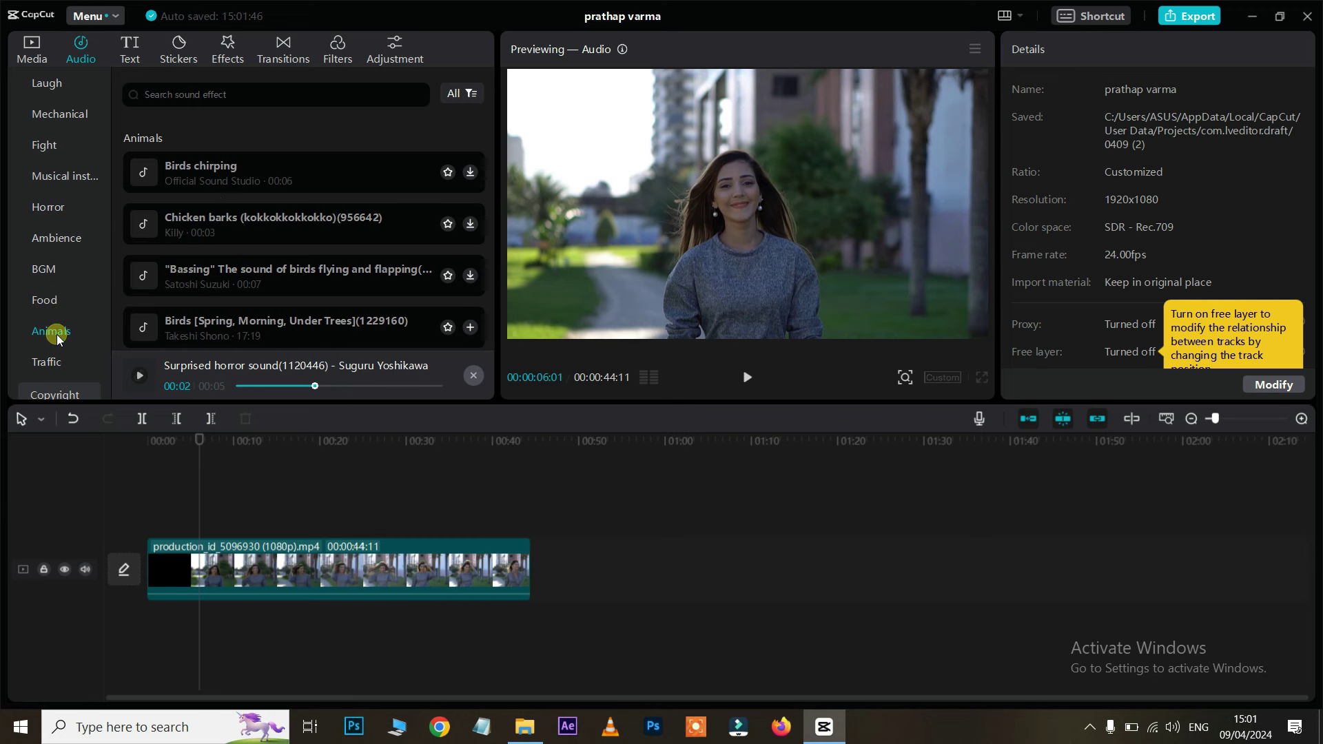
{"action": "left_click", "coordinate": [230, 169]}
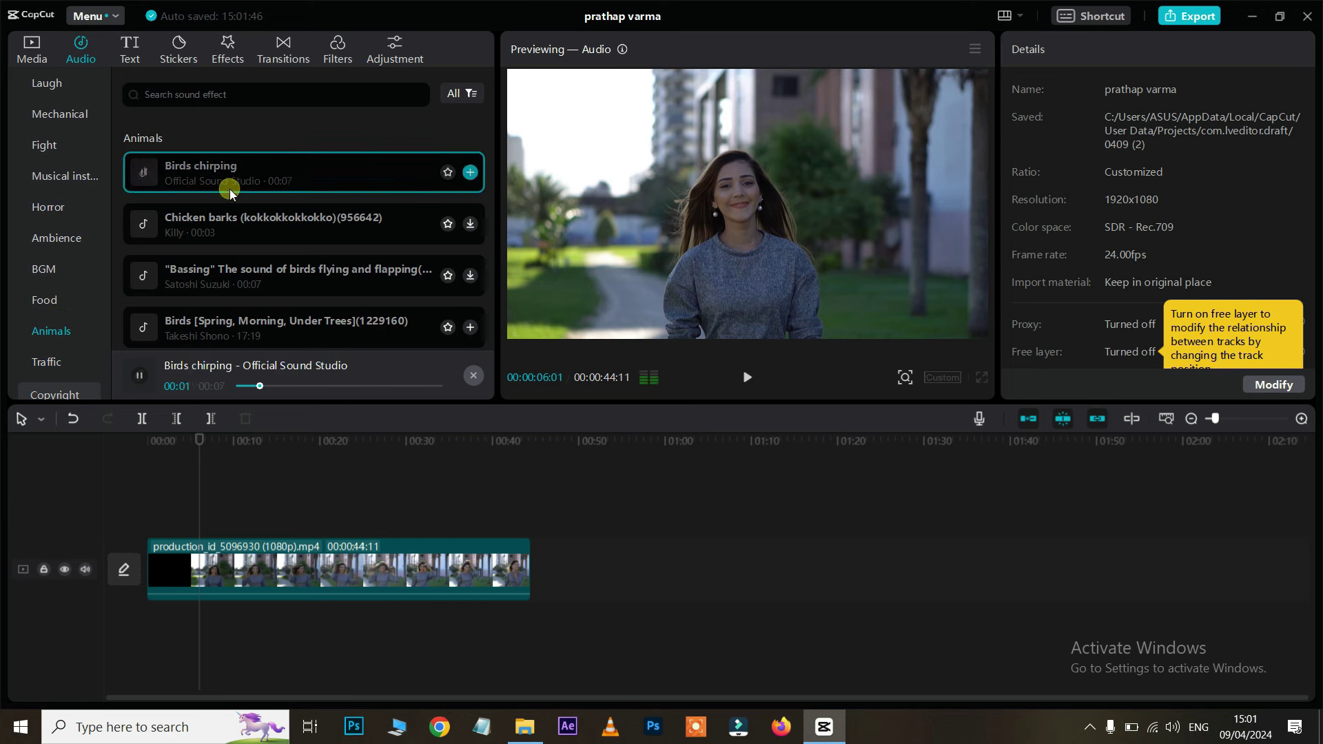
{"action": "left_click", "coordinate": [225, 220]}
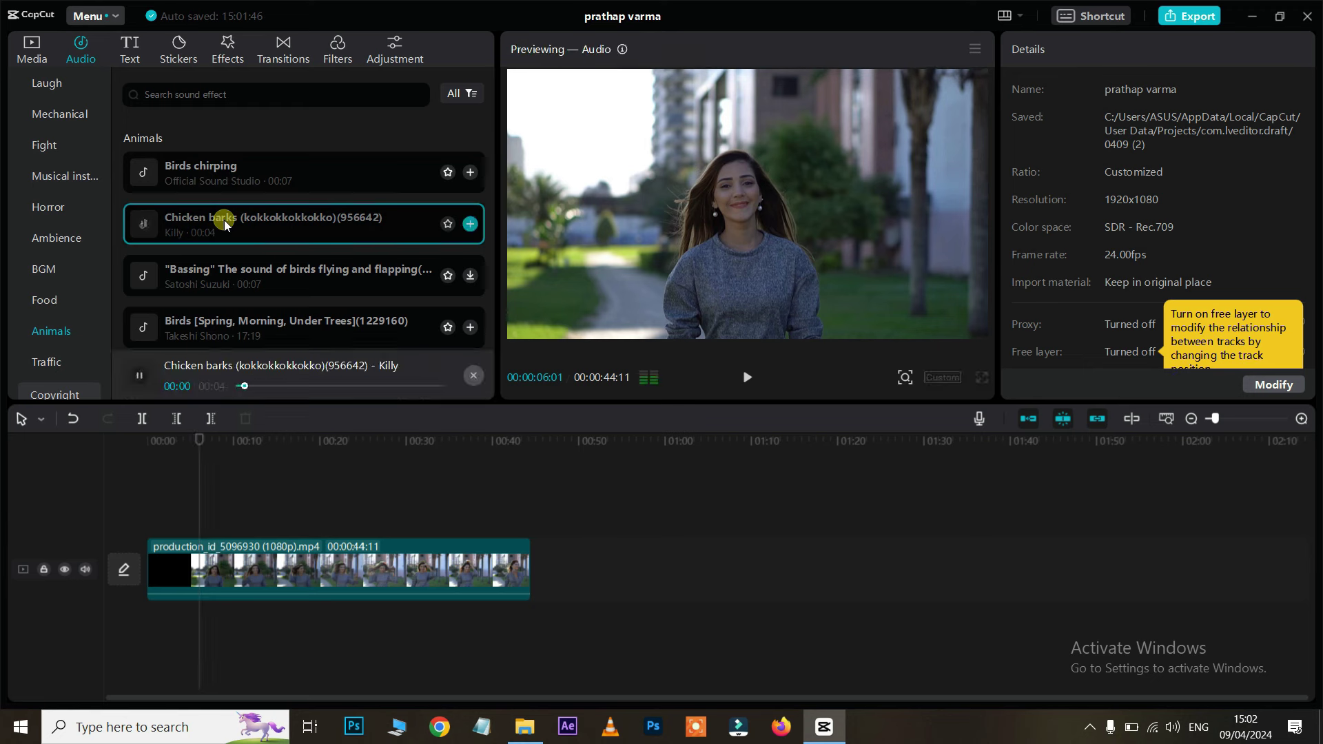
{"action": "left_click", "coordinate": [193, 323]}
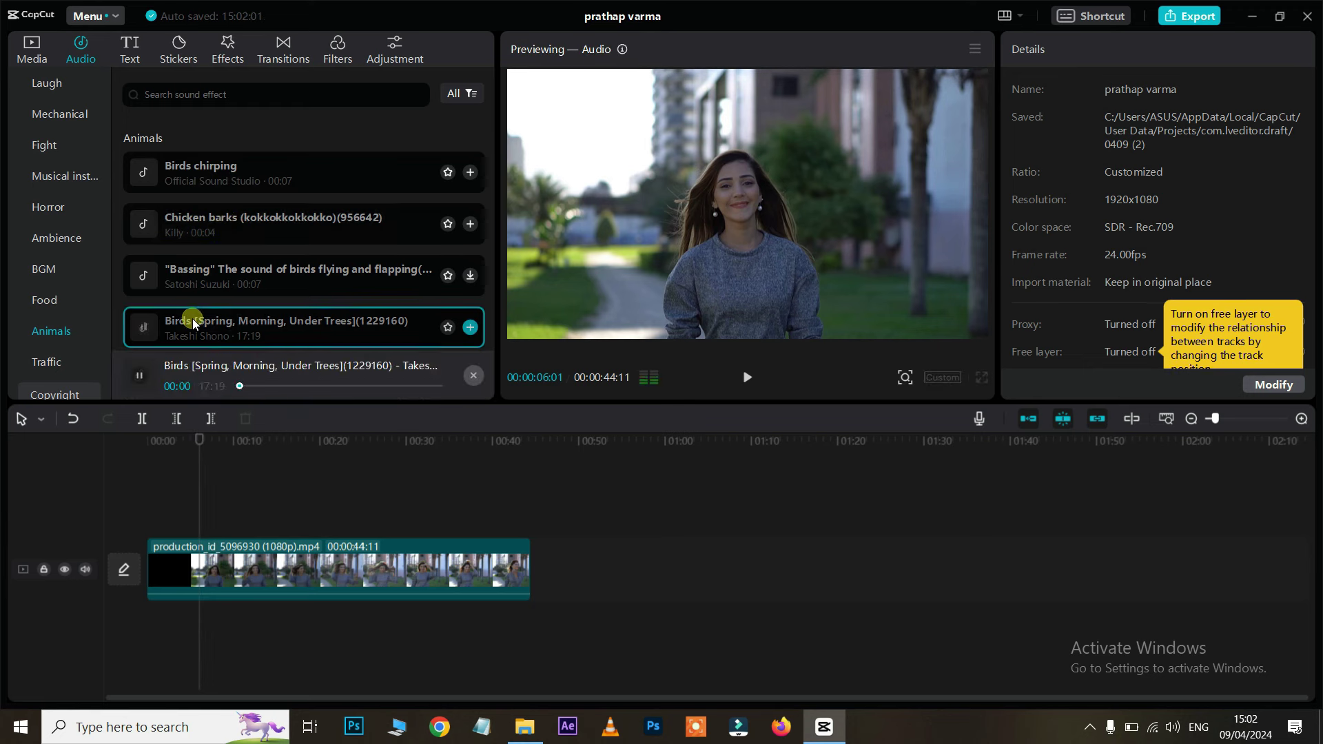
Step: Preview the Animals sound effects Horse whistle and horse's foot, Horse bark (buhihin) and Fight between dogs
{"action": "scroll", "coordinate": [310, 264], "scroll_direction": "down", "scroll_amount": 5}
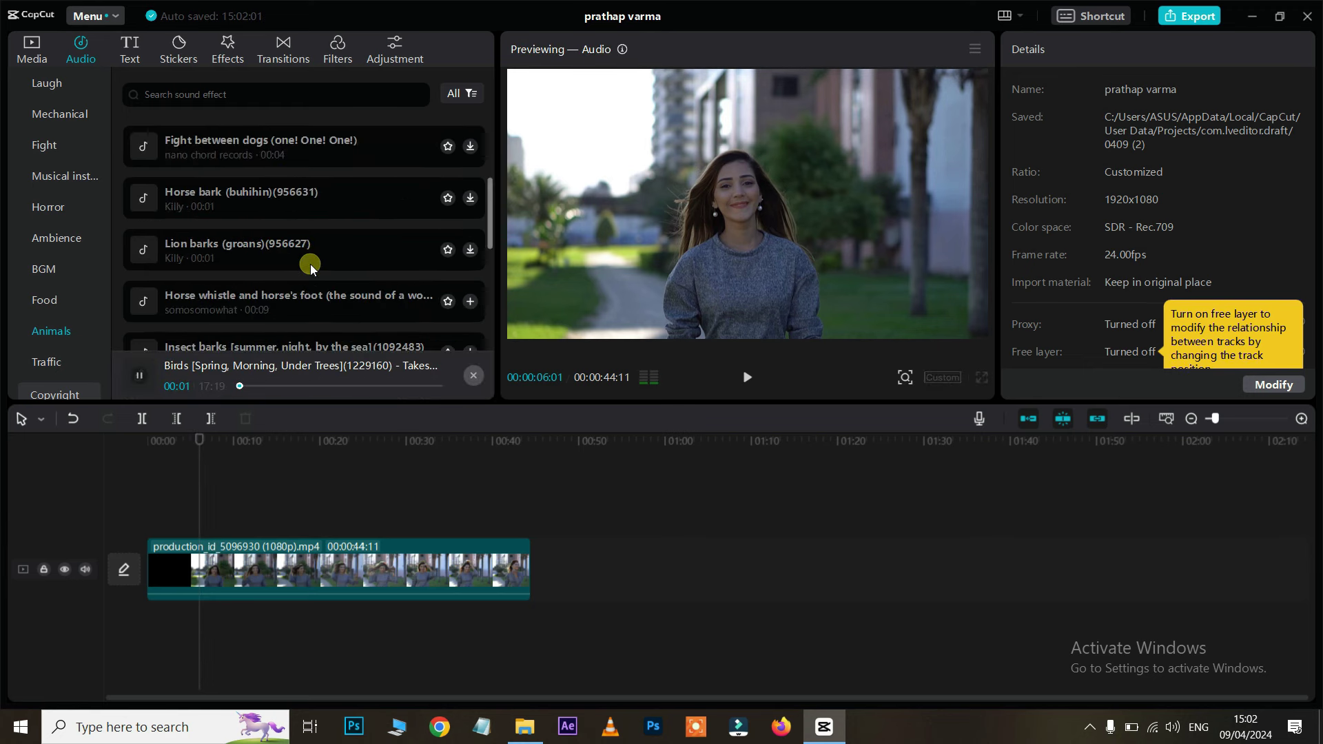
{"action": "left_click", "coordinate": [254, 295]}
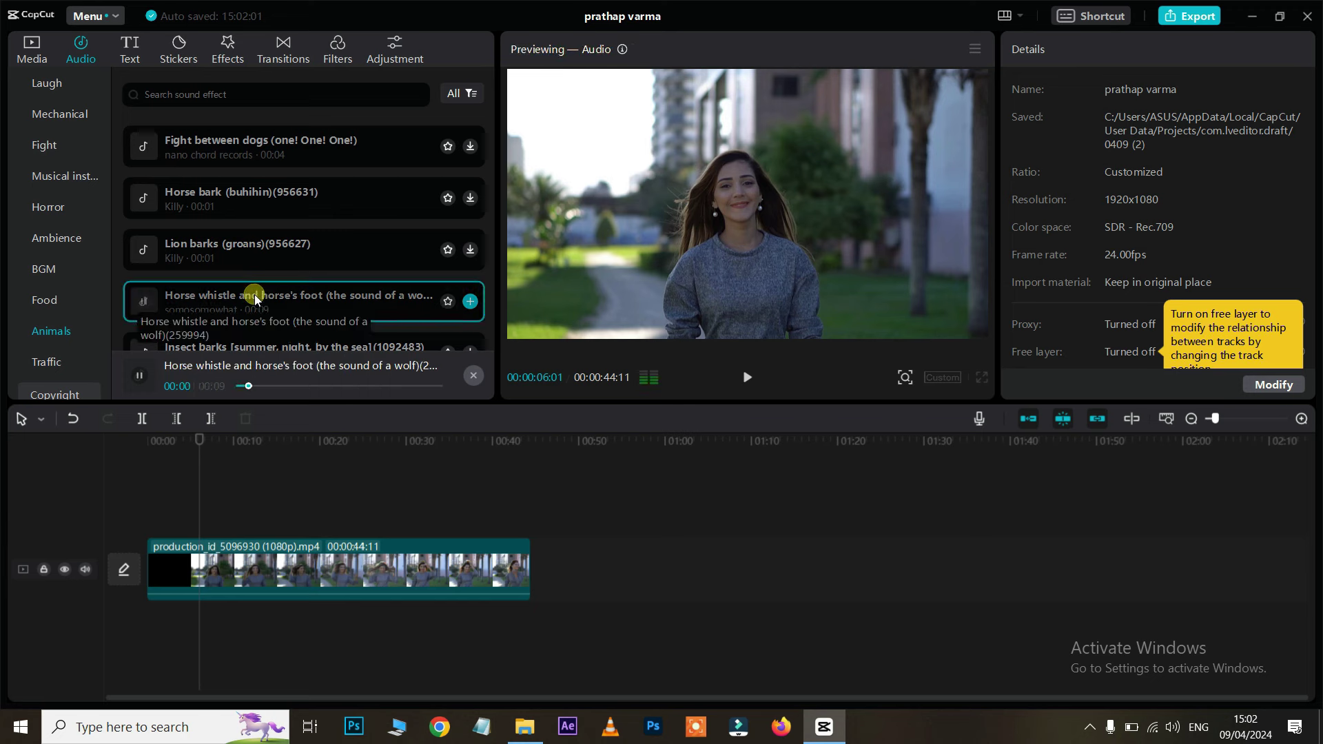
{"action": "left_click", "coordinate": [218, 195]}
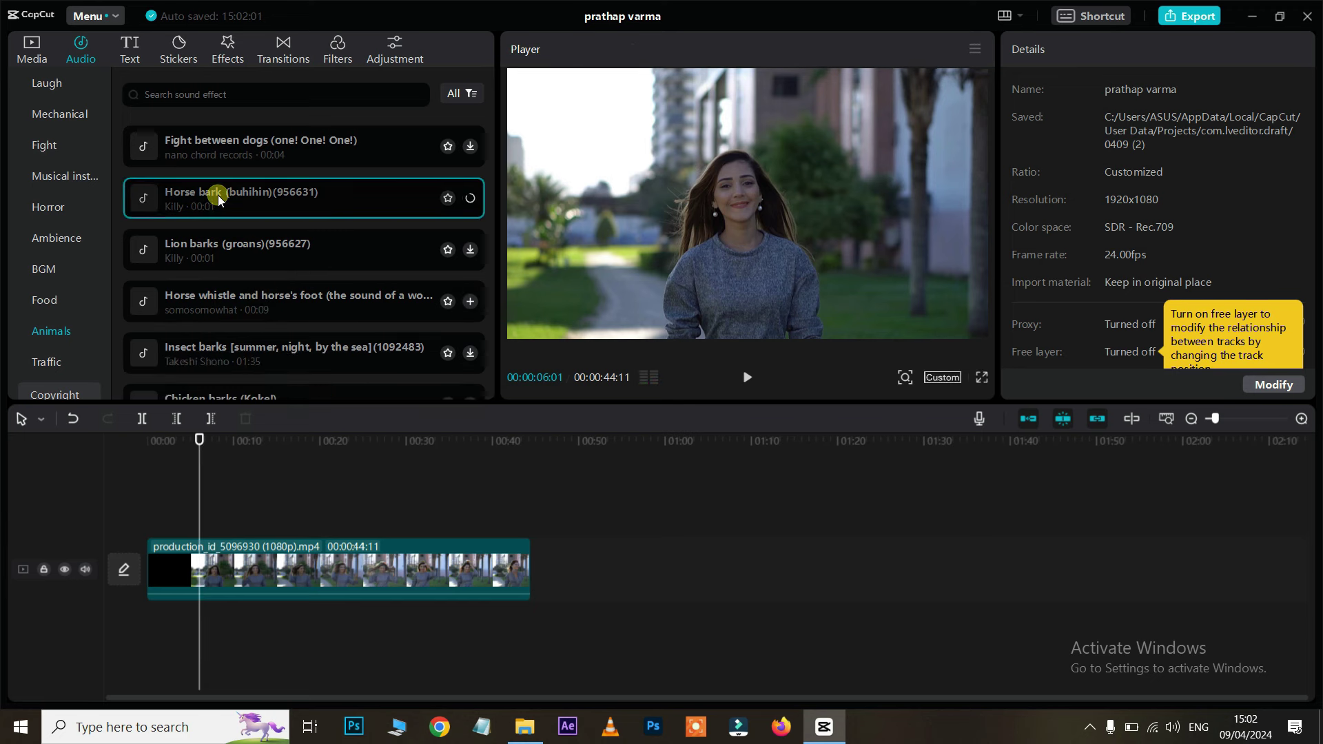
{"action": "left_click", "coordinate": [212, 144]}
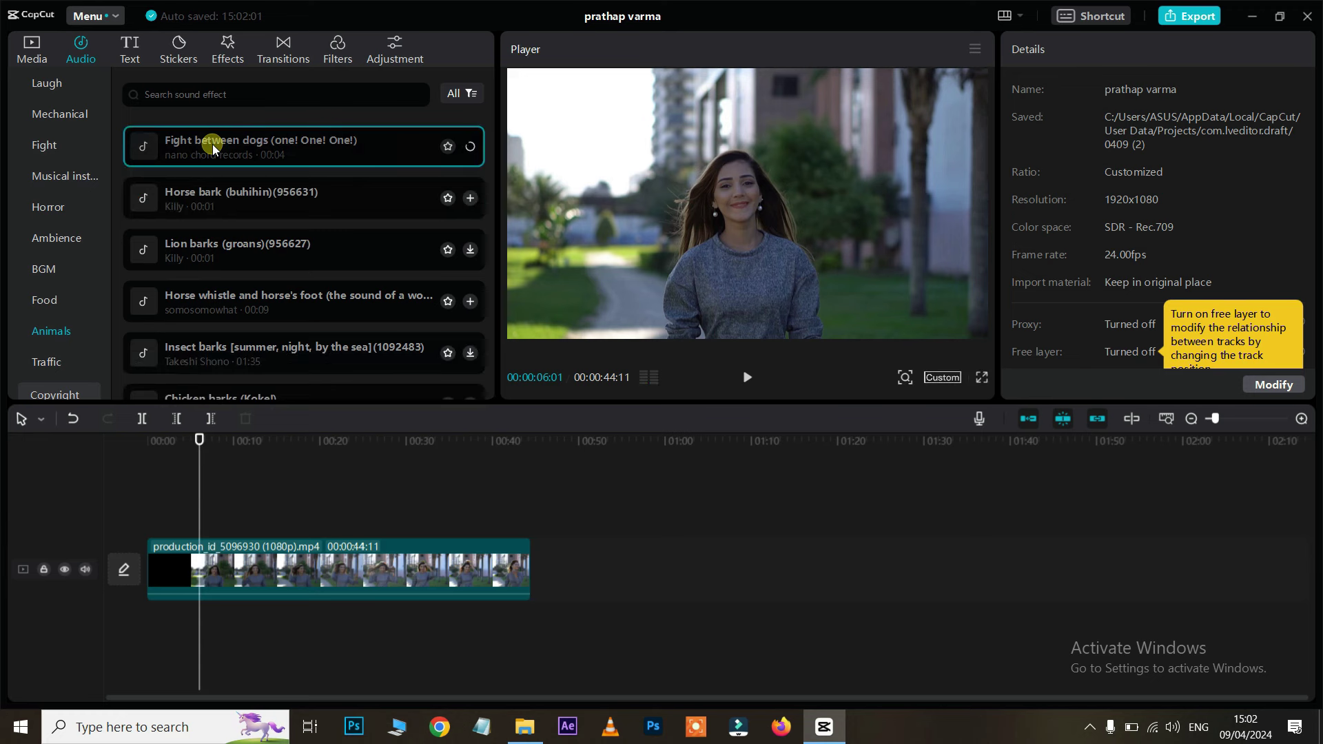
Step: Preview the Traffic sound effects Car crashing sound and Sirens for police cars
{"action": "left_click", "coordinate": [48, 363]}
{"action": "left_click", "coordinate": [207, 180]}
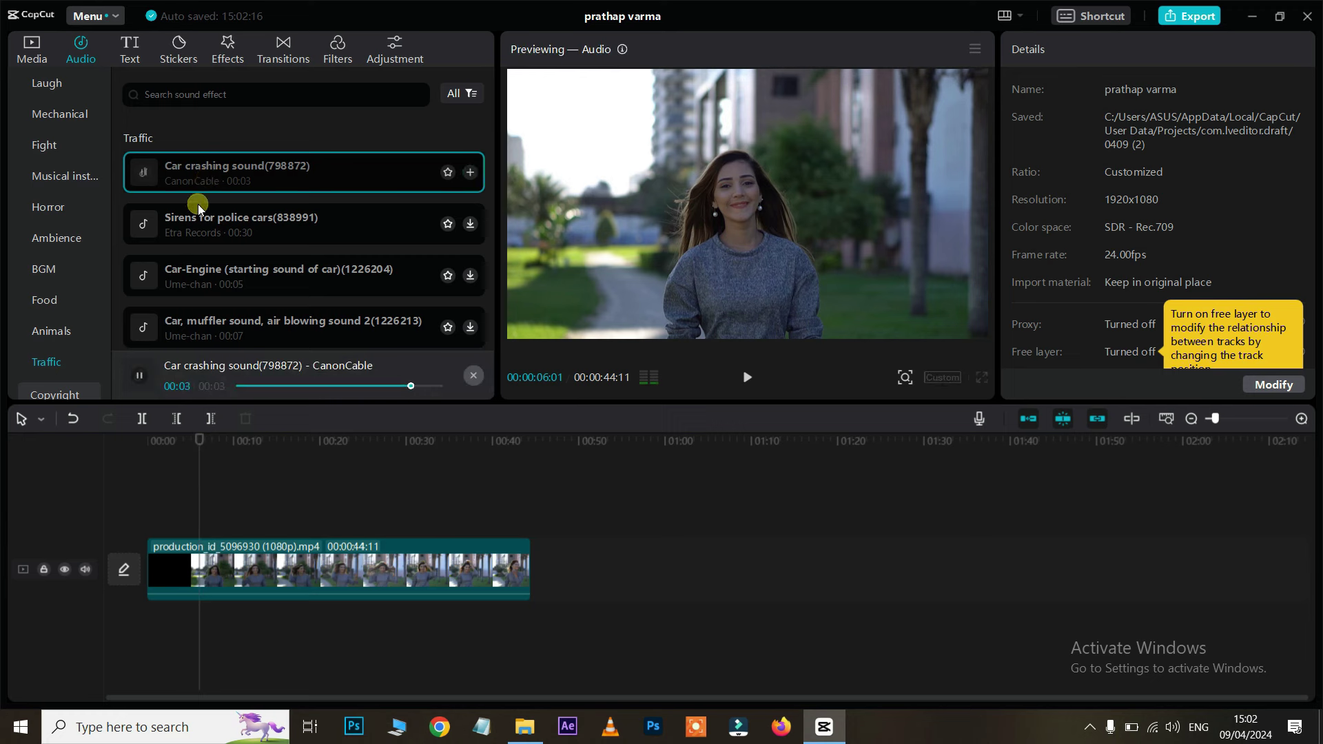
{"action": "scroll", "coordinate": [44, 251], "scroll_direction": "up", "scroll_amount": 5}
{"action": "left_click", "coordinate": [258, 207]}
{"action": "left_click", "coordinate": [275, 168]}
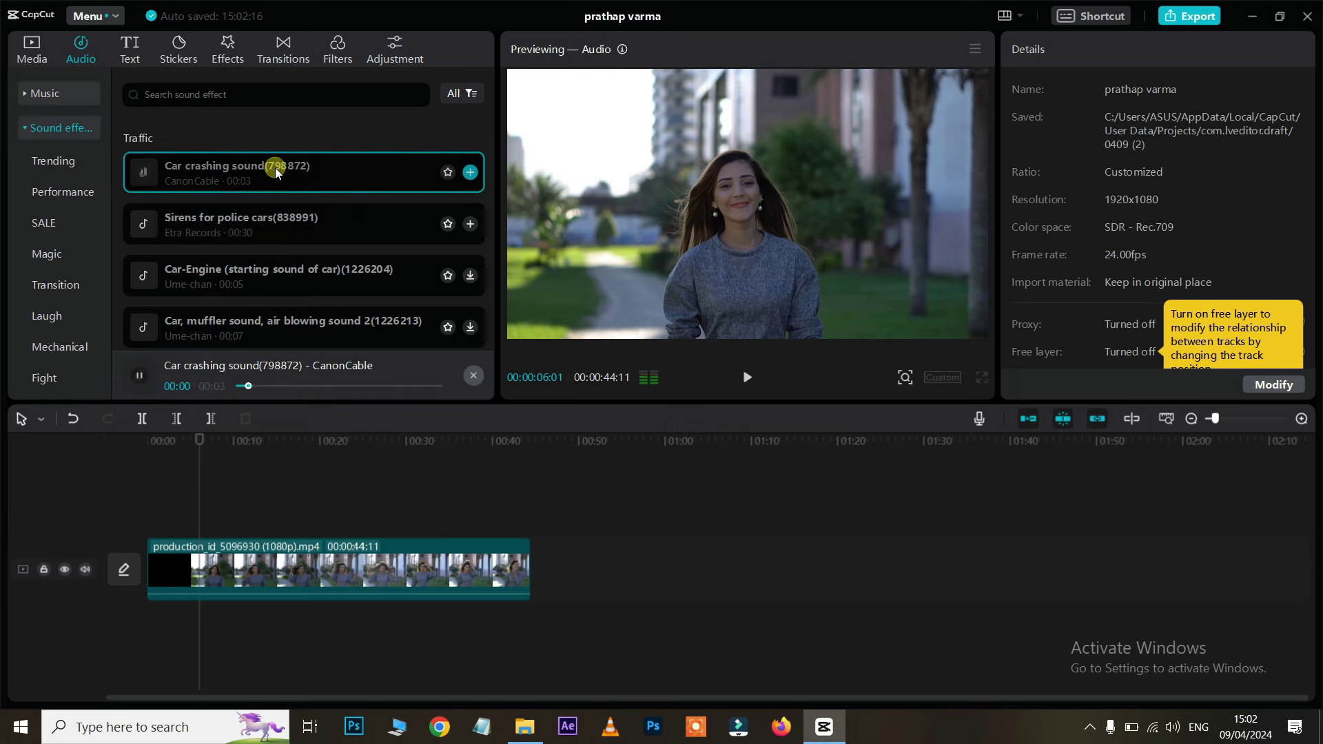
{"action": "left_click", "coordinate": [251, 233]}
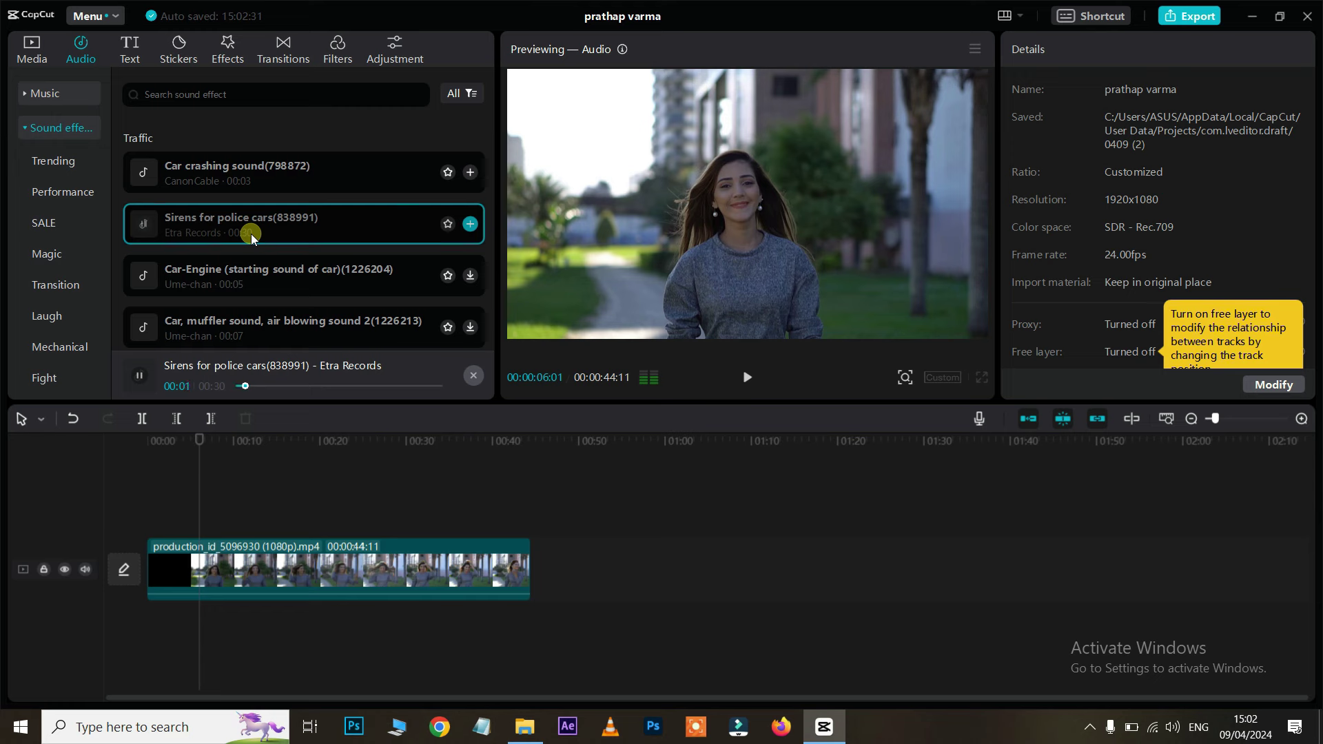
Step: Check the TikTok audio source and look through the sound effect category list again
{"action": "left_click", "coordinate": [61, 128]}
{"action": "left_click", "coordinate": [45, 231]}
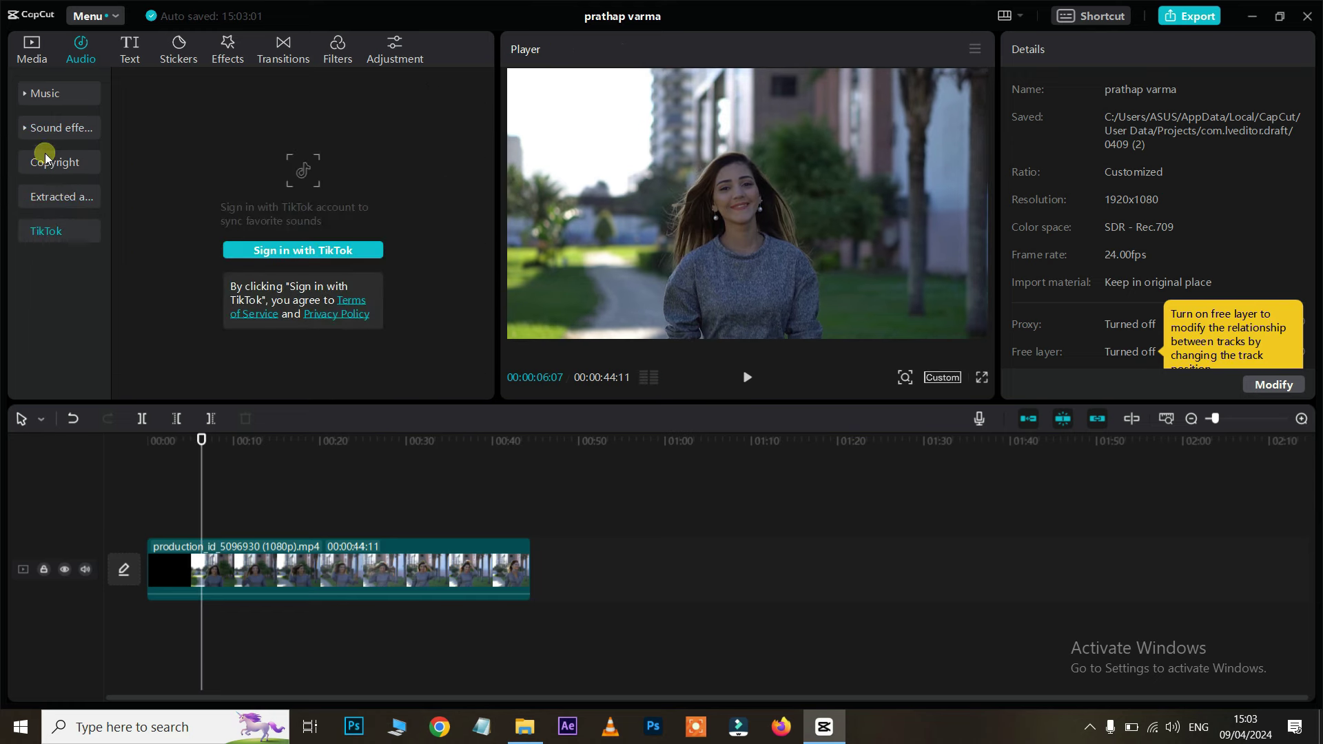
{"action": "left_click", "coordinate": [51, 129]}
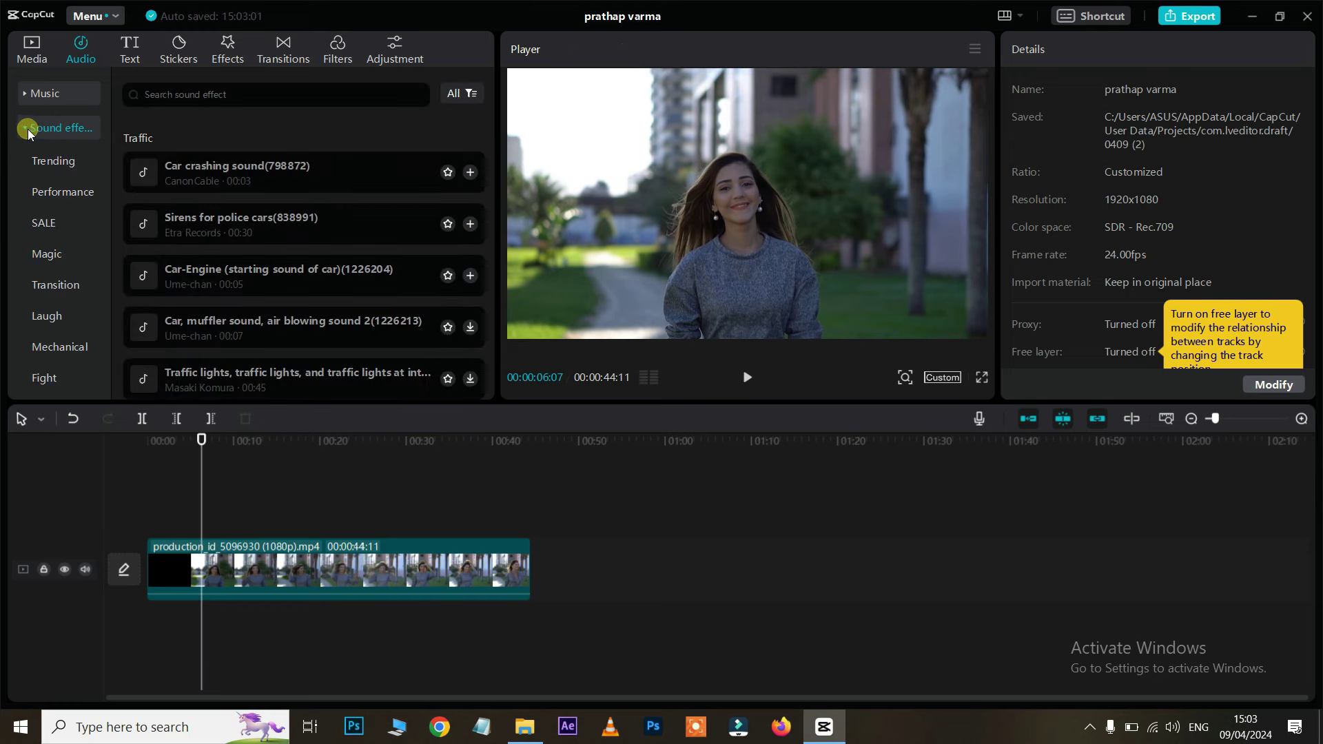
{"action": "scroll", "coordinate": [41, 166], "scroll_direction": "down", "scroll_amount": 3}
{"action": "scroll", "coordinate": [66, 262], "scroll_direction": "down", "scroll_amount": 2}
{"action": "scroll", "coordinate": [66, 266], "scroll_direction": "up", "scroll_amount": 5}
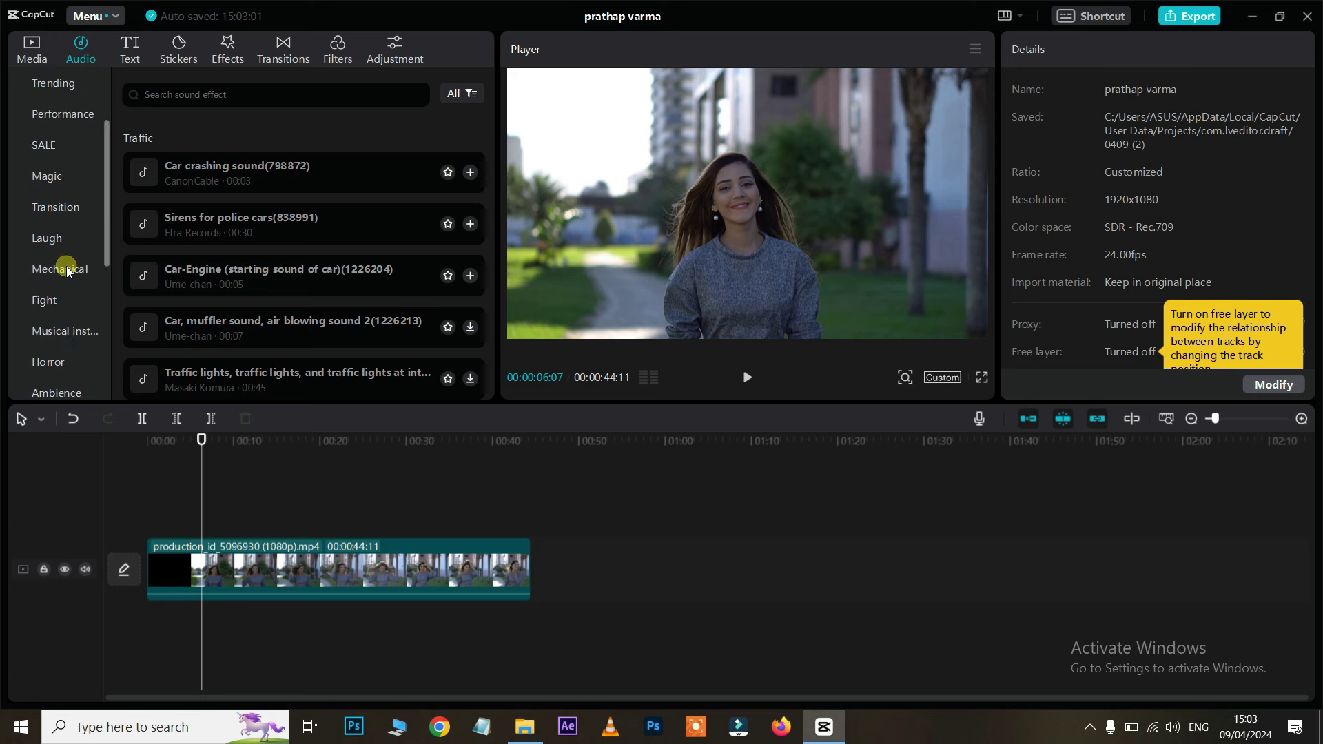
{"action": "left_click", "coordinate": [25, 137]}
Step: Add a default text clip above the video, starting at about 10 seconds, and move the playhead to about 13 seconds
{"action": "left_click", "coordinate": [126, 46]}
{"action": "left_click", "coordinate": [128, 46]}
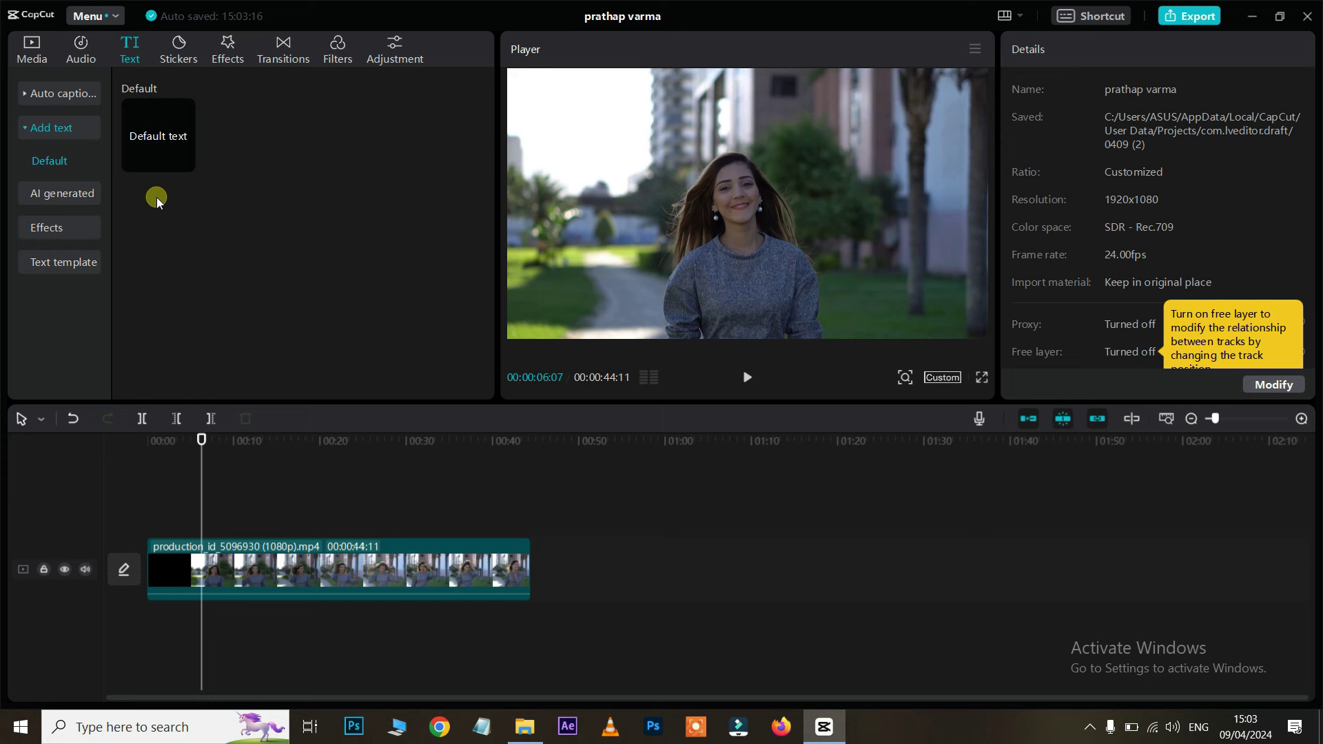
{"action": "left_click_drag", "start_coordinate": [154, 130], "coordinate": [364, 522]}
{"action": "left_click", "coordinate": [257, 523]}
{"action": "left_click", "coordinate": [262, 441]}
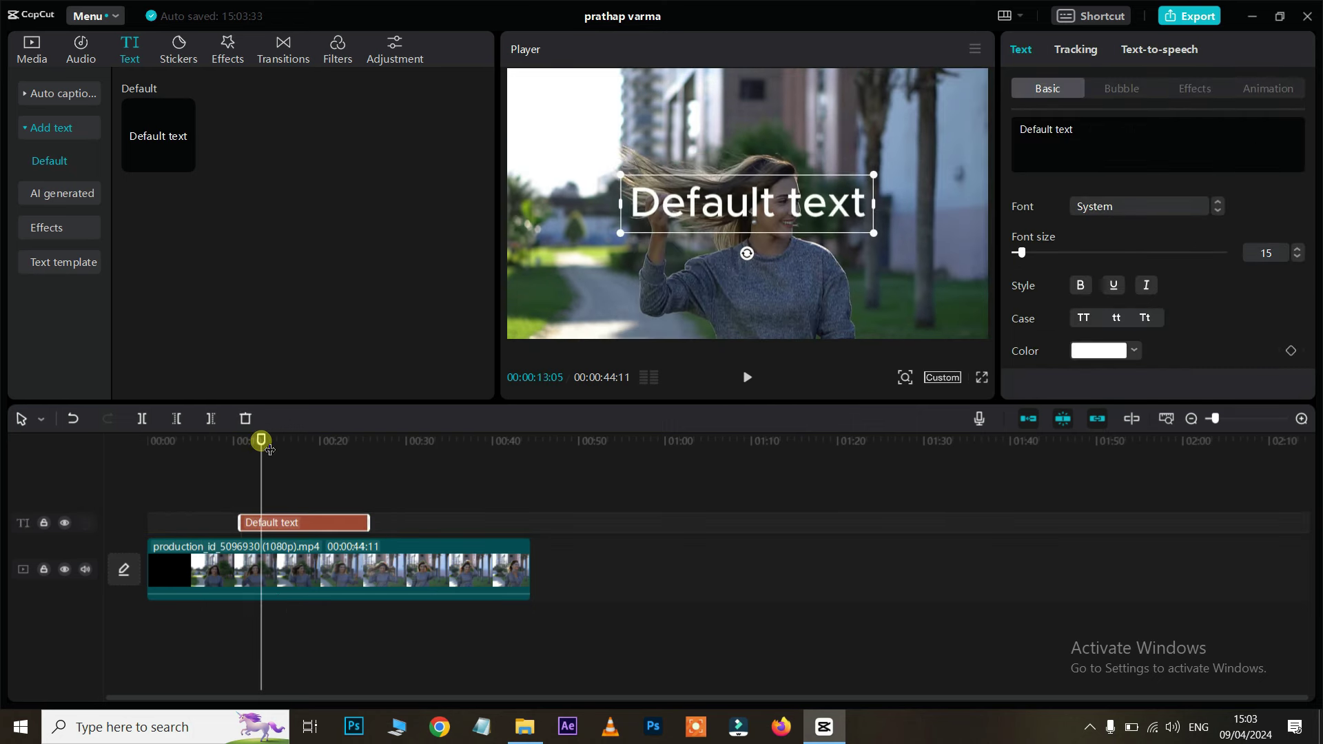
Step: Replace the default text's wording with the creator's full name
{"action": "double_click", "coordinate": [838, 205]}
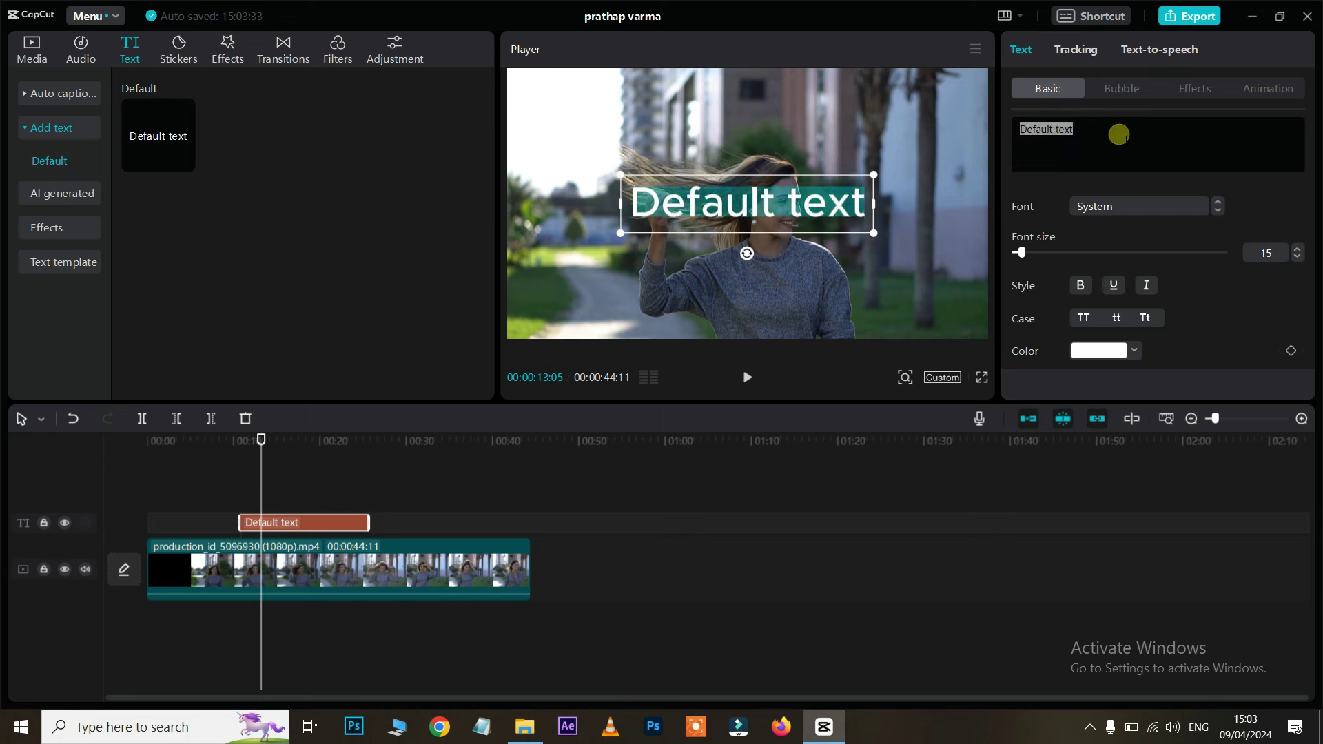
{"action": "type", "text": "Prat"}
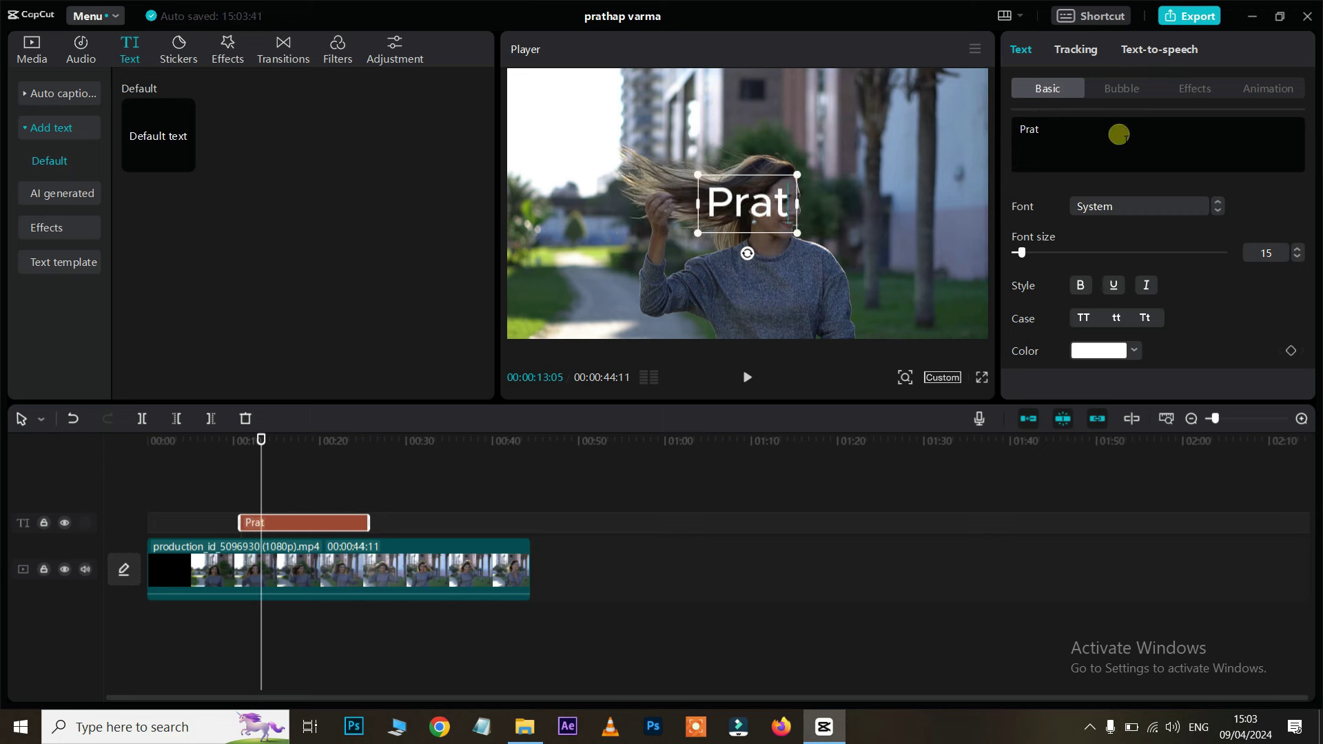
{"action": "type", "text": "hap varma"}
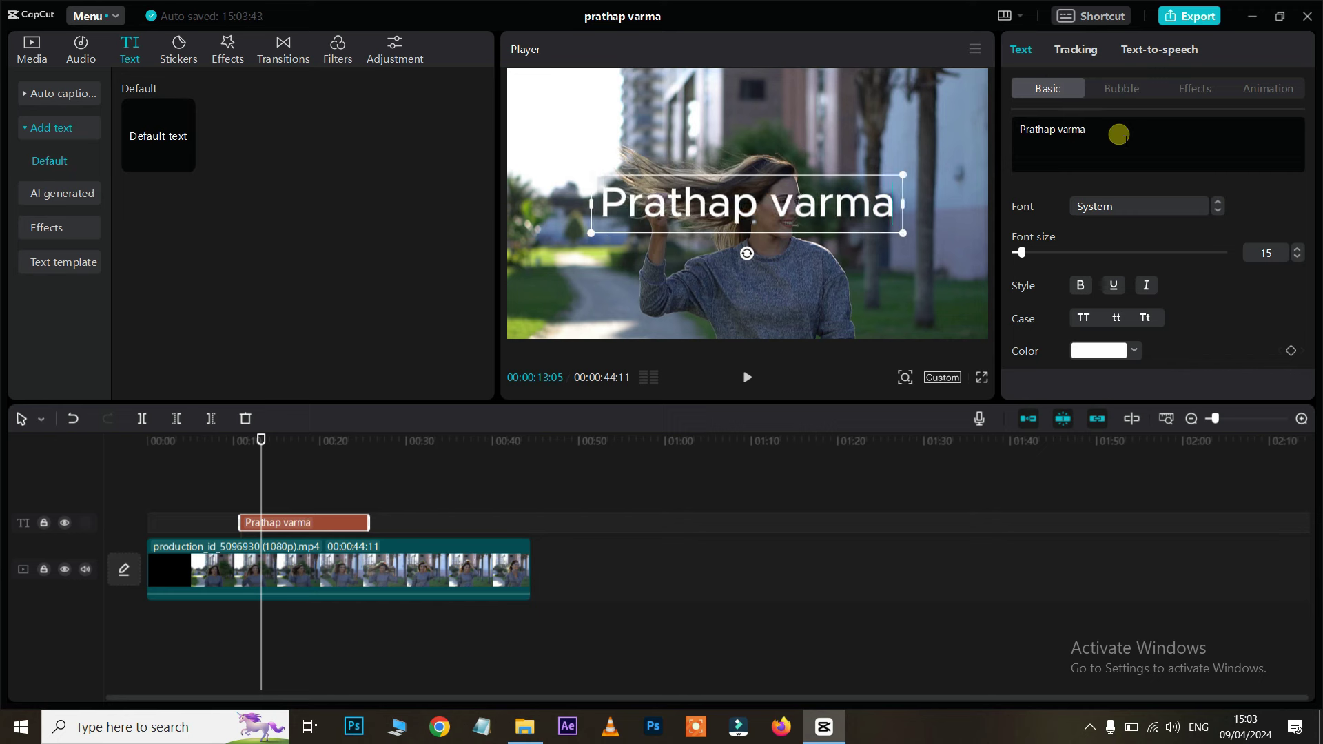
Step: Set the name text's font size to 20 and make it underlined and italic
{"action": "left_click_drag", "start_coordinate": [1022, 255], "coordinate": [1026, 255]}
{"action": "scroll", "coordinate": [1161, 292], "scroll_direction": "down", "scroll_amount": 2}
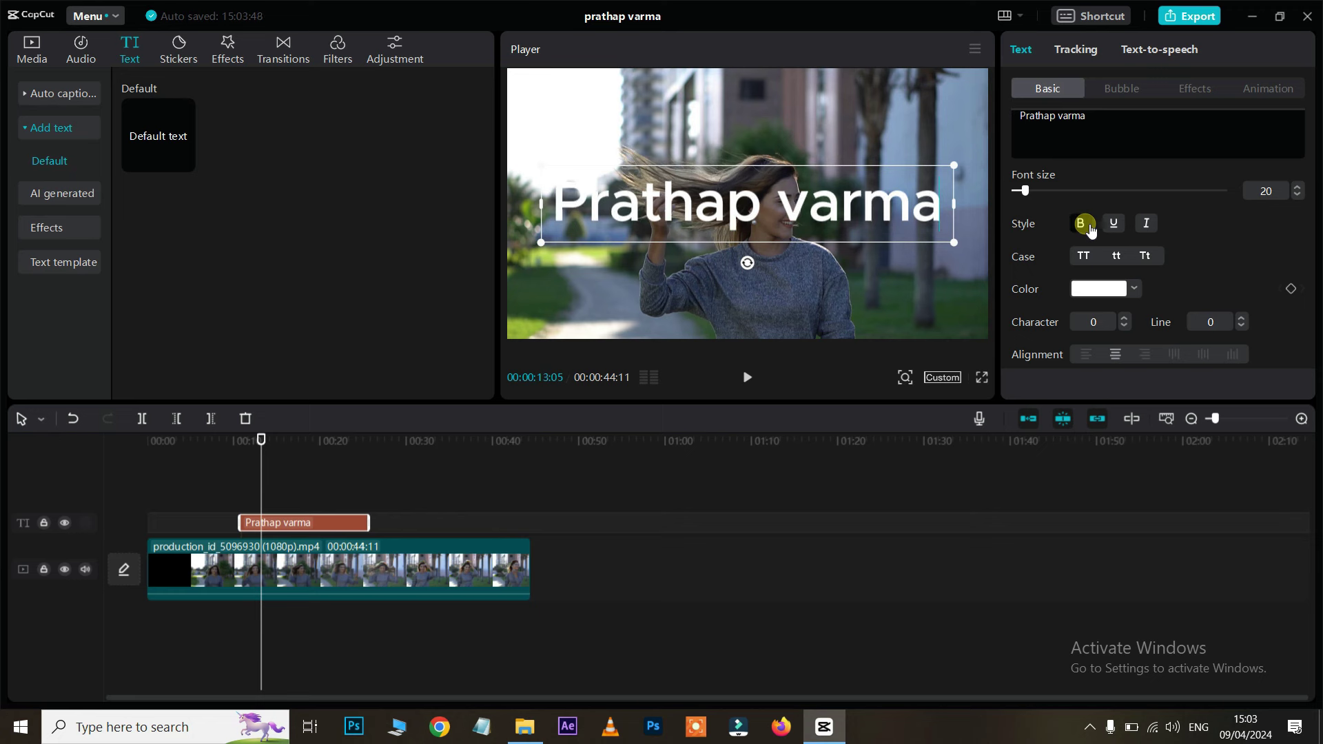
{"action": "left_click", "coordinate": [1113, 222]}
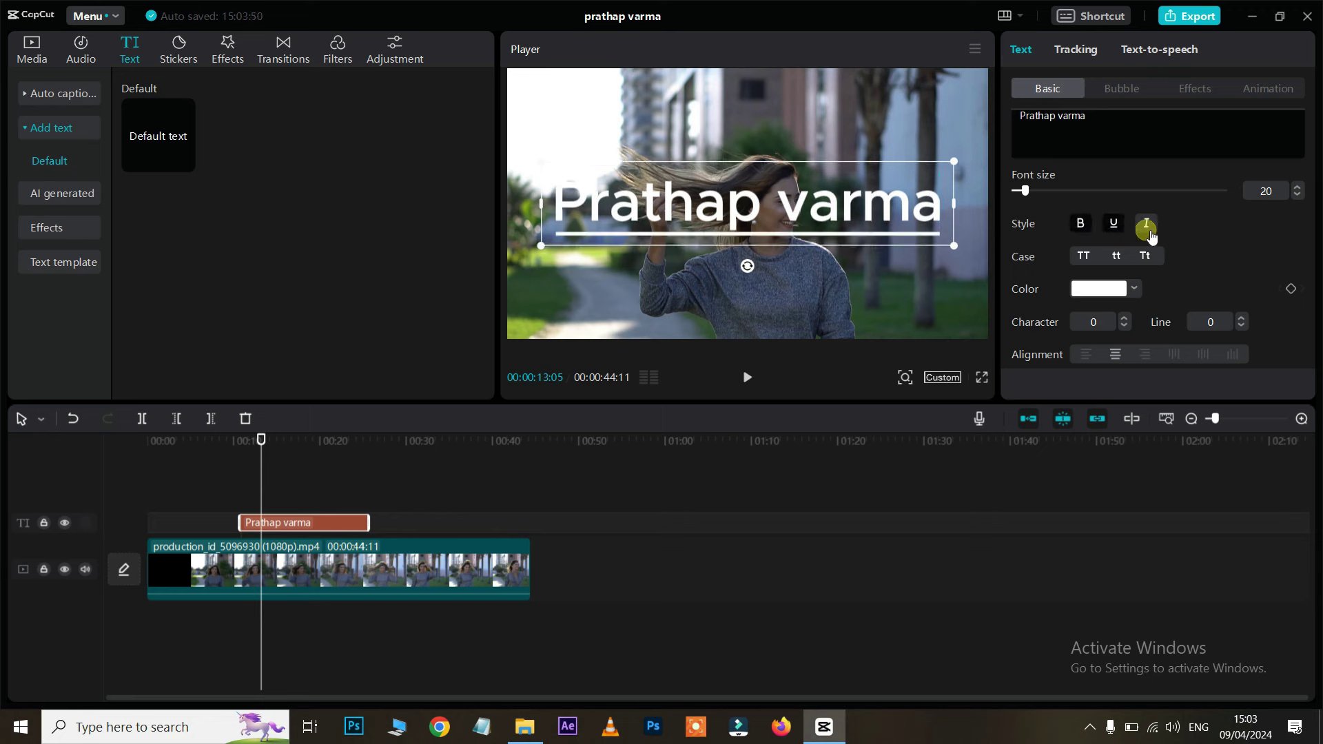
{"action": "left_click", "coordinate": [1146, 224]}
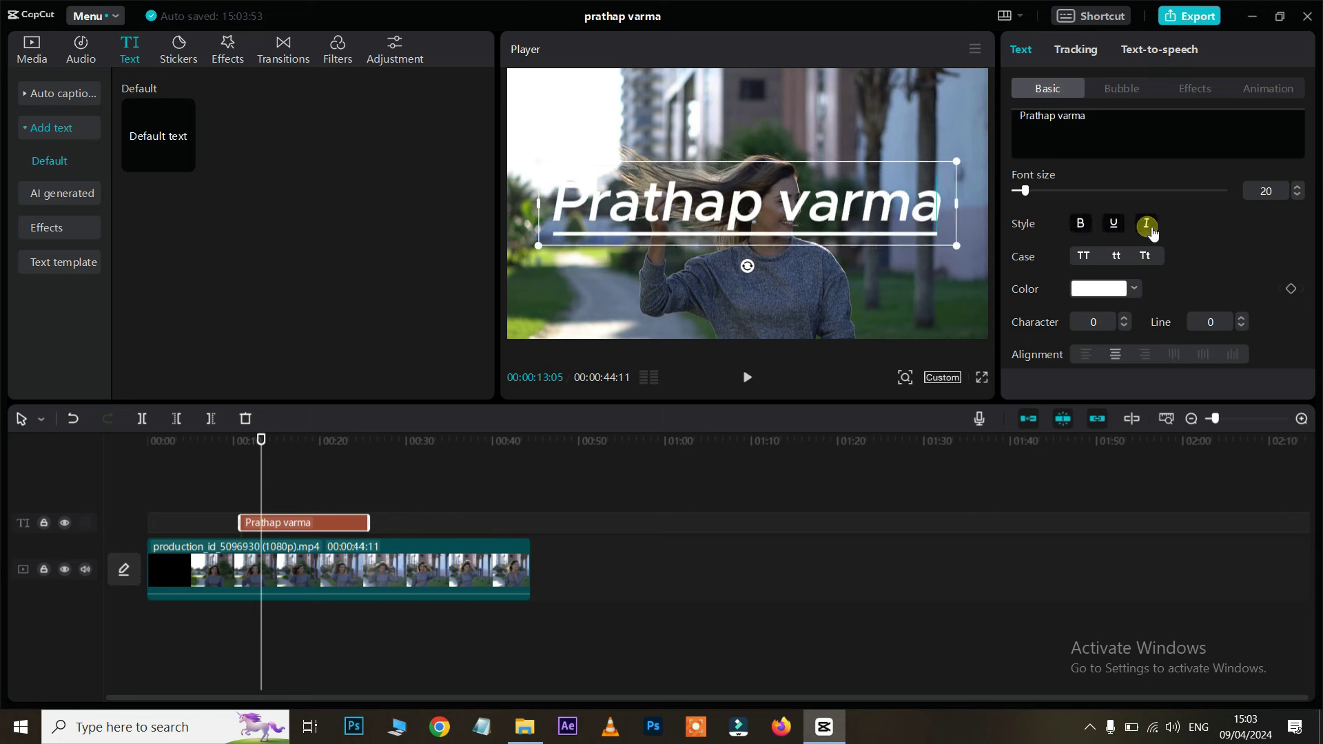
Step: Change the name text's color to yellow
{"action": "left_click", "coordinate": [1087, 293]}
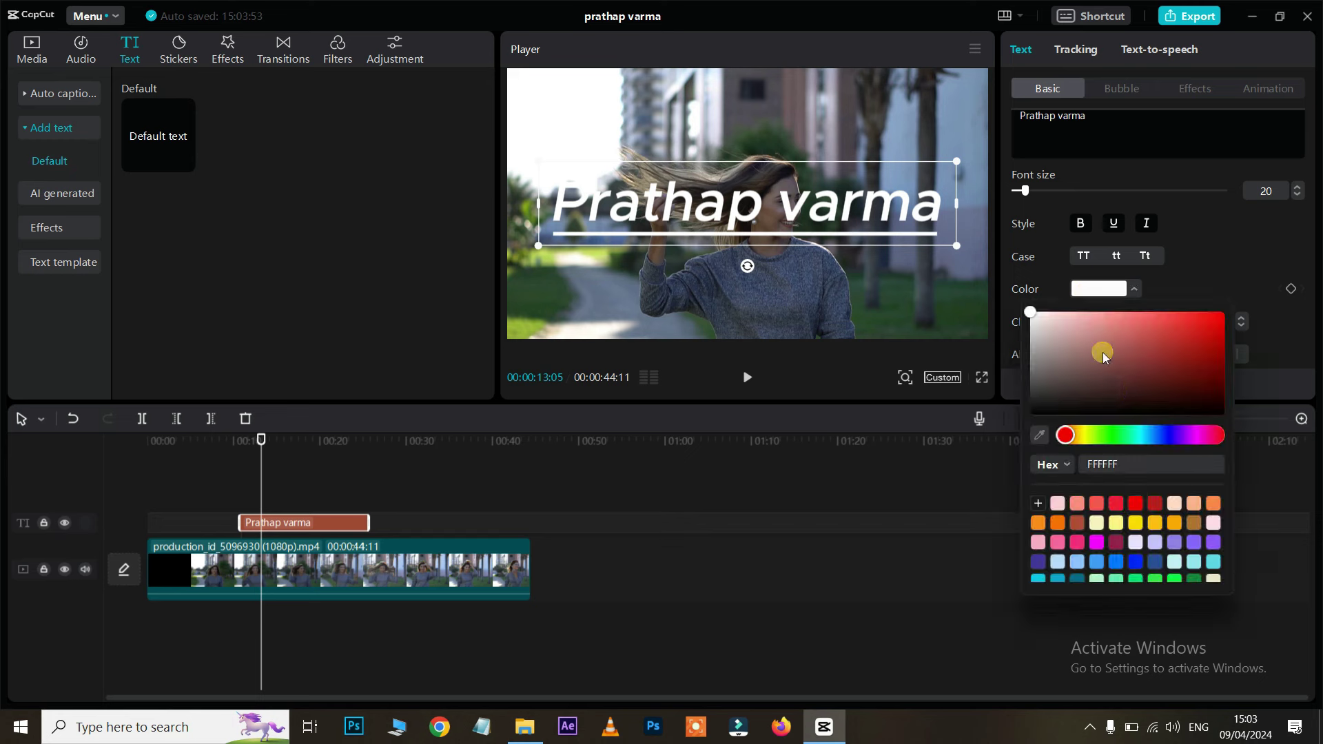
{"action": "left_click", "coordinate": [1132, 525]}
{"action": "scroll", "coordinate": [1167, 224], "scroll_direction": "down", "scroll_amount": 5}
{"action": "scroll", "coordinate": [1210, 289], "scroll_direction": "up", "scroll_amount": 5}
{"action": "scroll", "coordinate": [1224, 303], "scroll_direction": "down", "scroll_amount": 6}
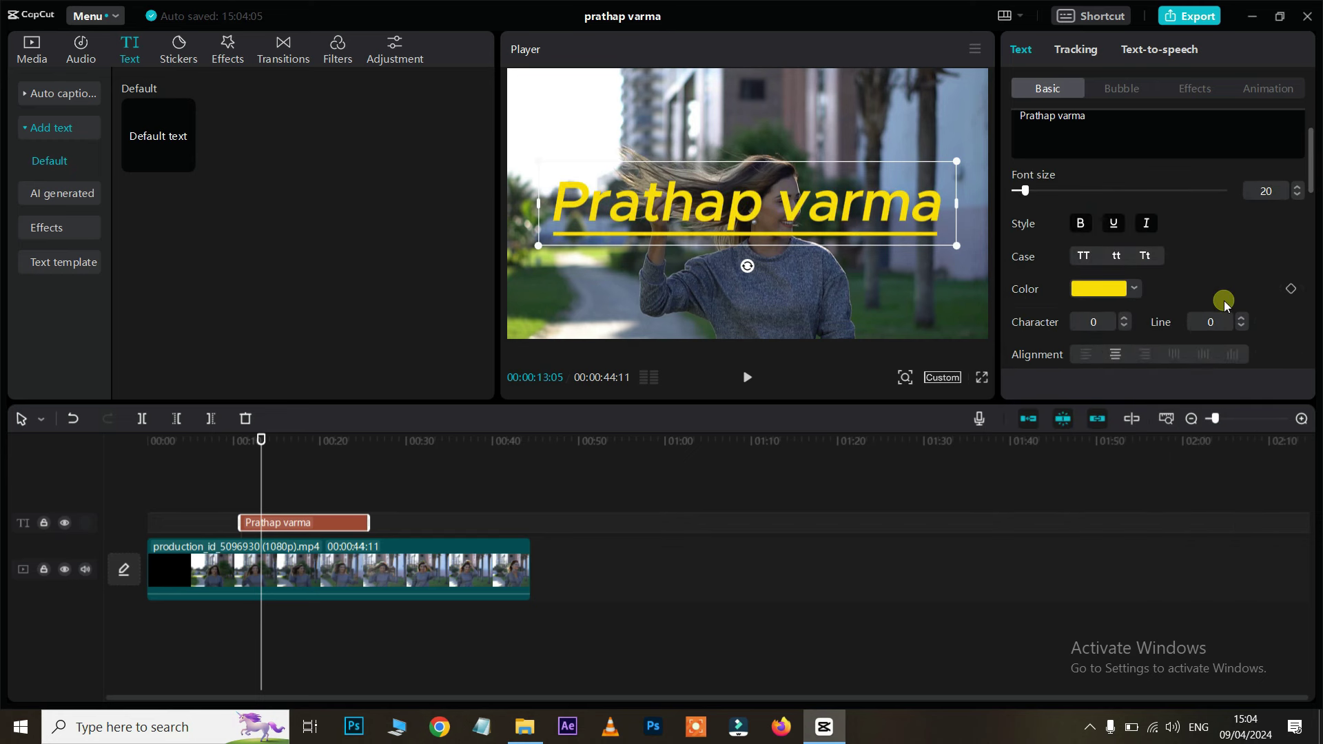
Step: Try the white-outlined black, yellow and pink-outlined white preset styles on the name text
{"action": "scroll", "coordinate": [1225, 304], "scroll_direction": "down", "scroll_amount": 3}
{"action": "scroll", "coordinate": [1224, 300], "scroll_direction": "up", "scroll_amount": 4}
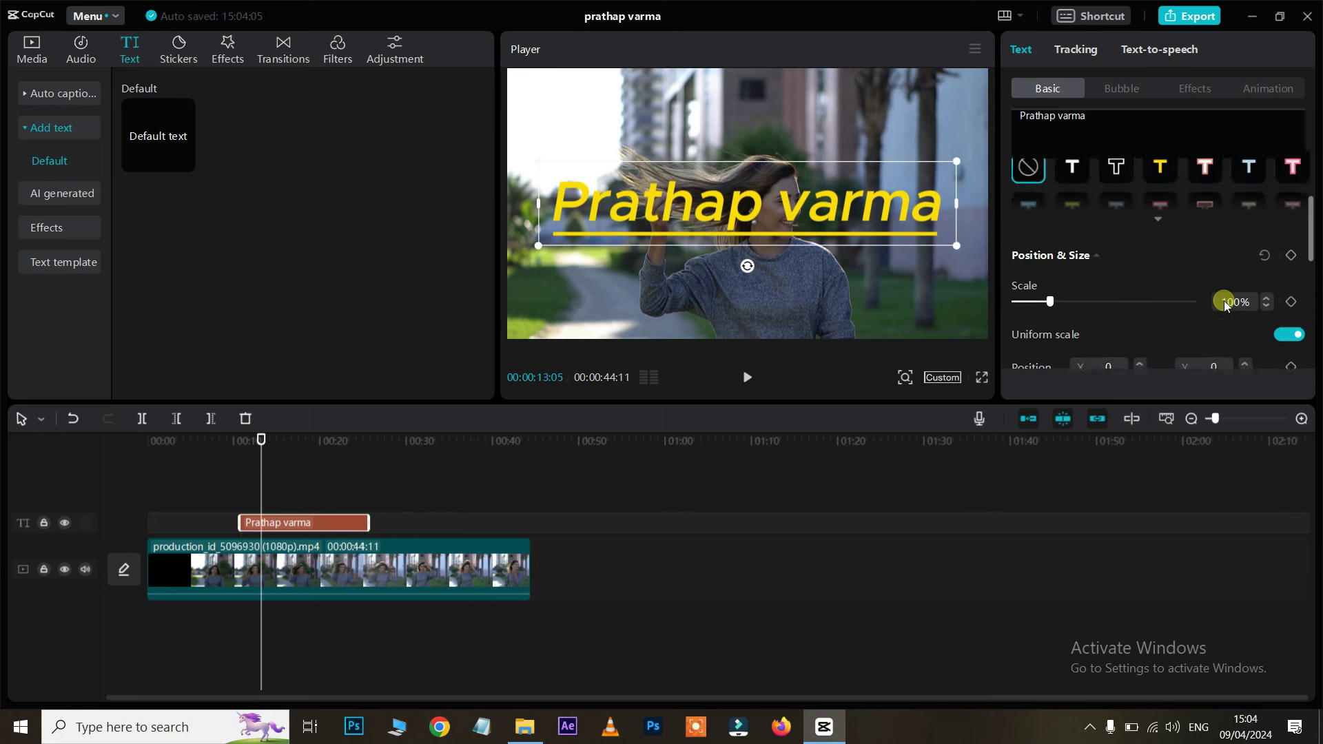
{"action": "left_click", "coordinate": [1117, 245]}
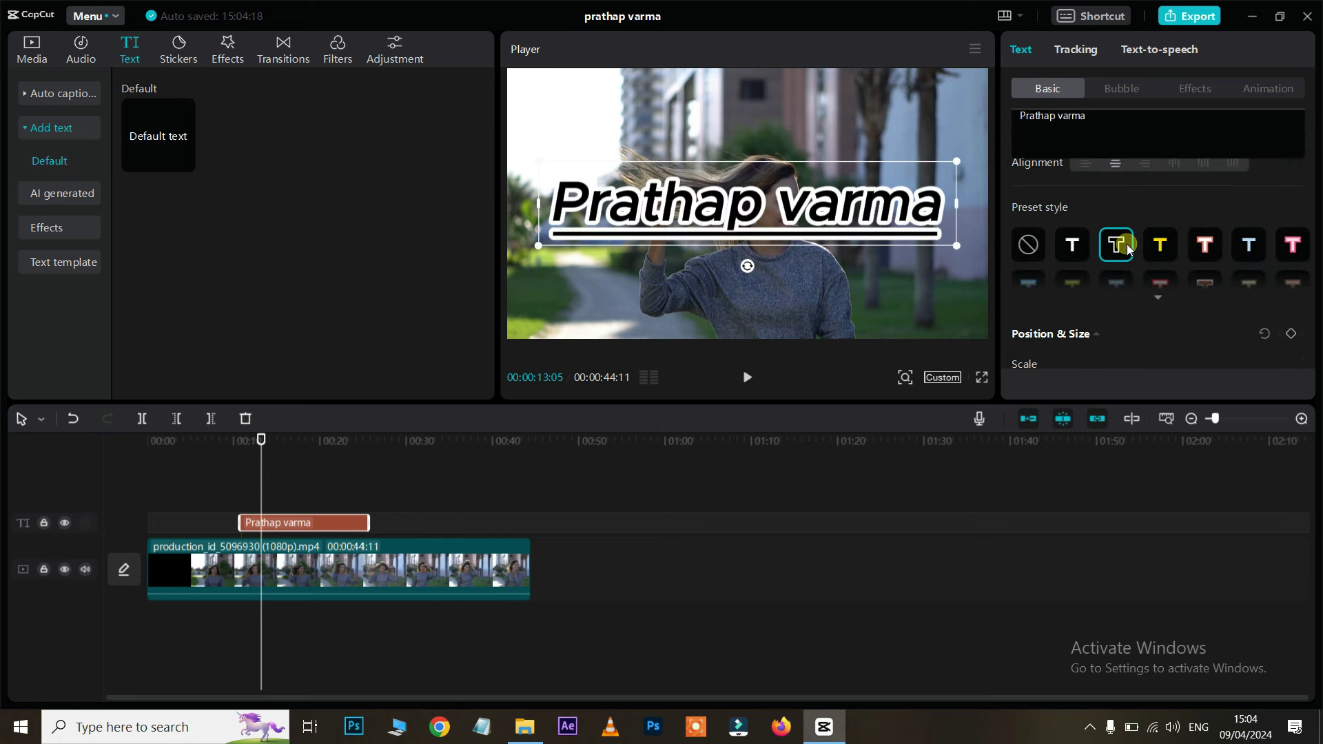
{"action": "left_click", "coordinate": [1164, 247]}
{"action": "left_click", "coordinate": [1205, 245]}
Step: Expand the preset styles and apply the one with black lettering on a yellow background to the name text
{"action": "left_click_drag", "start_coordinate": [1306, 200], "coordinate": [1302, 213]}
{"action": "left_click", "coordinate": [1159, 295]}
{"action": "scroll", "coordinate": [1209, 267], "scroll_direction": "down", "scroll_amount": 1}
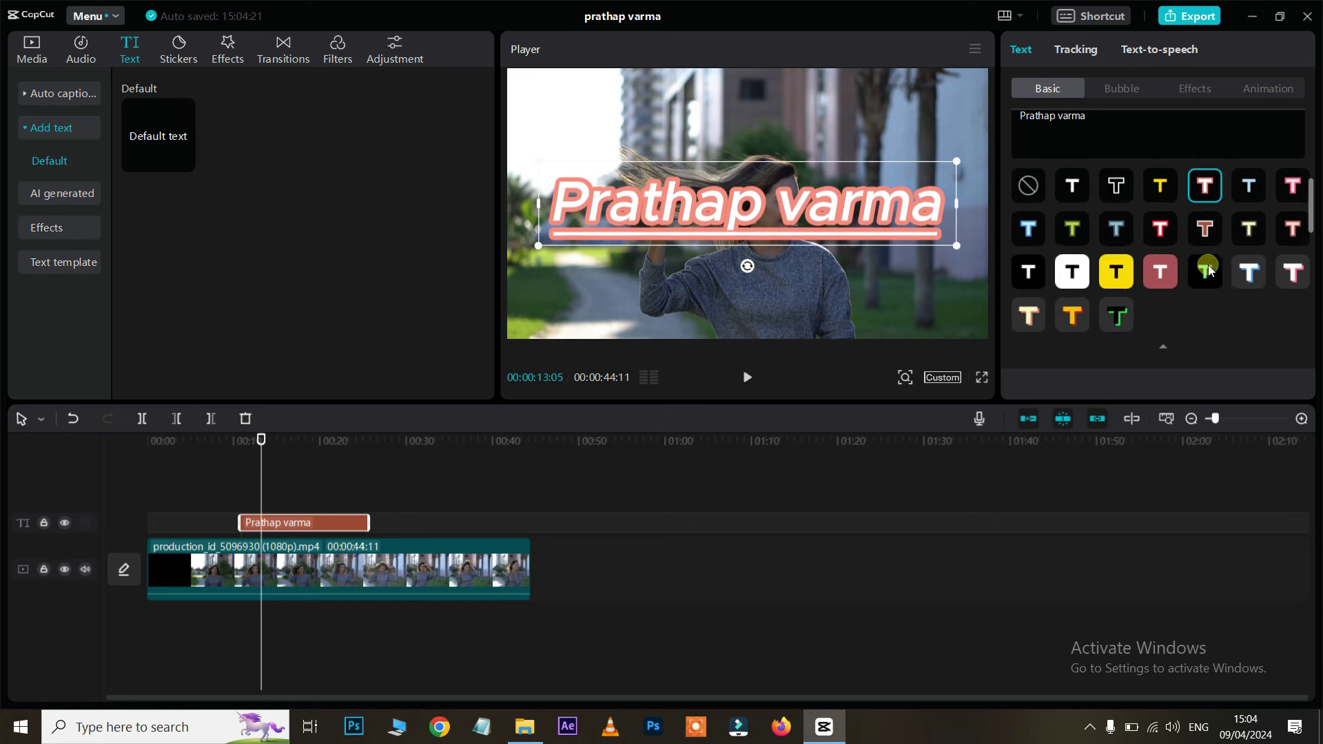
{"action": "left_click", "coordinate": [1122, 277]}
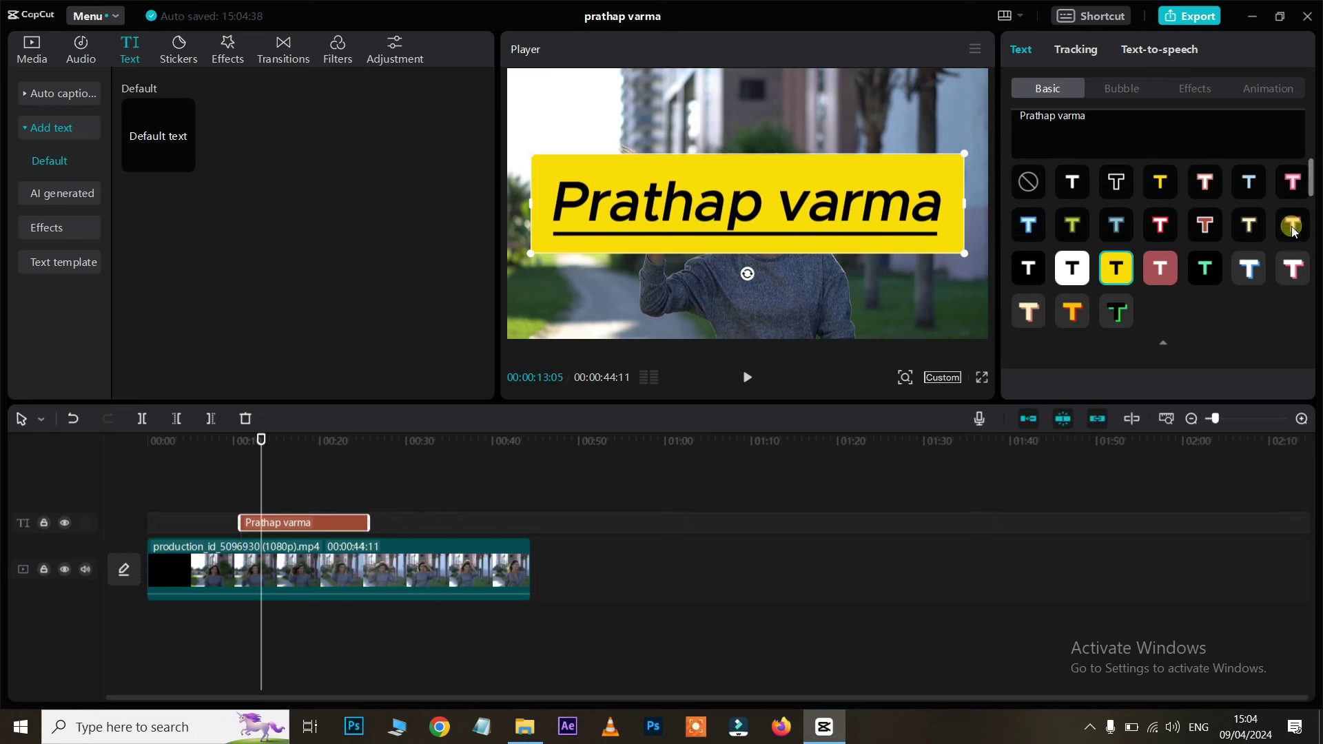
Step: Look through the remaining basic text settings, including the offset, Glow and Shadow options
{"action": "left_click_drag", "start_coordinate": [1309, 181], "coordinate": [1308, 304]}
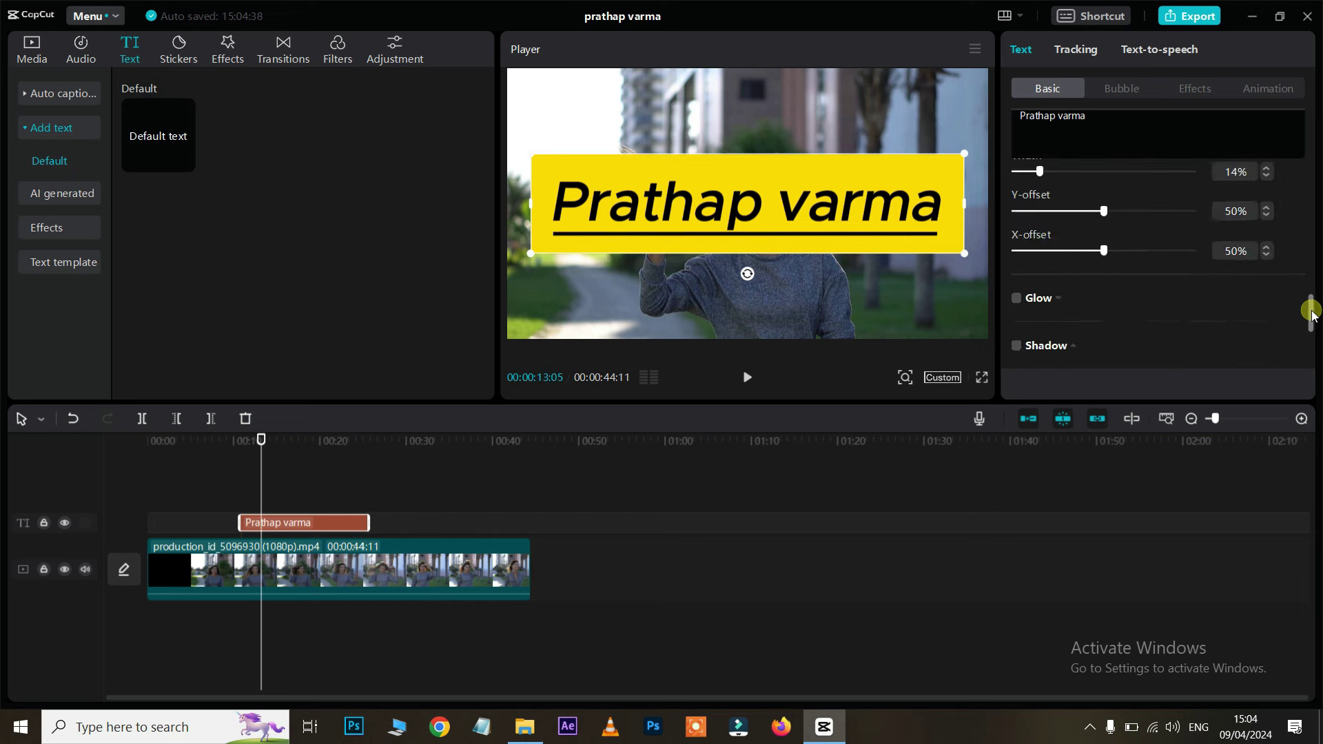
{"action": "left_click", "coordinate": [1268, 88]}
{"action": "left_click", "coordinate": [1029, 90]}
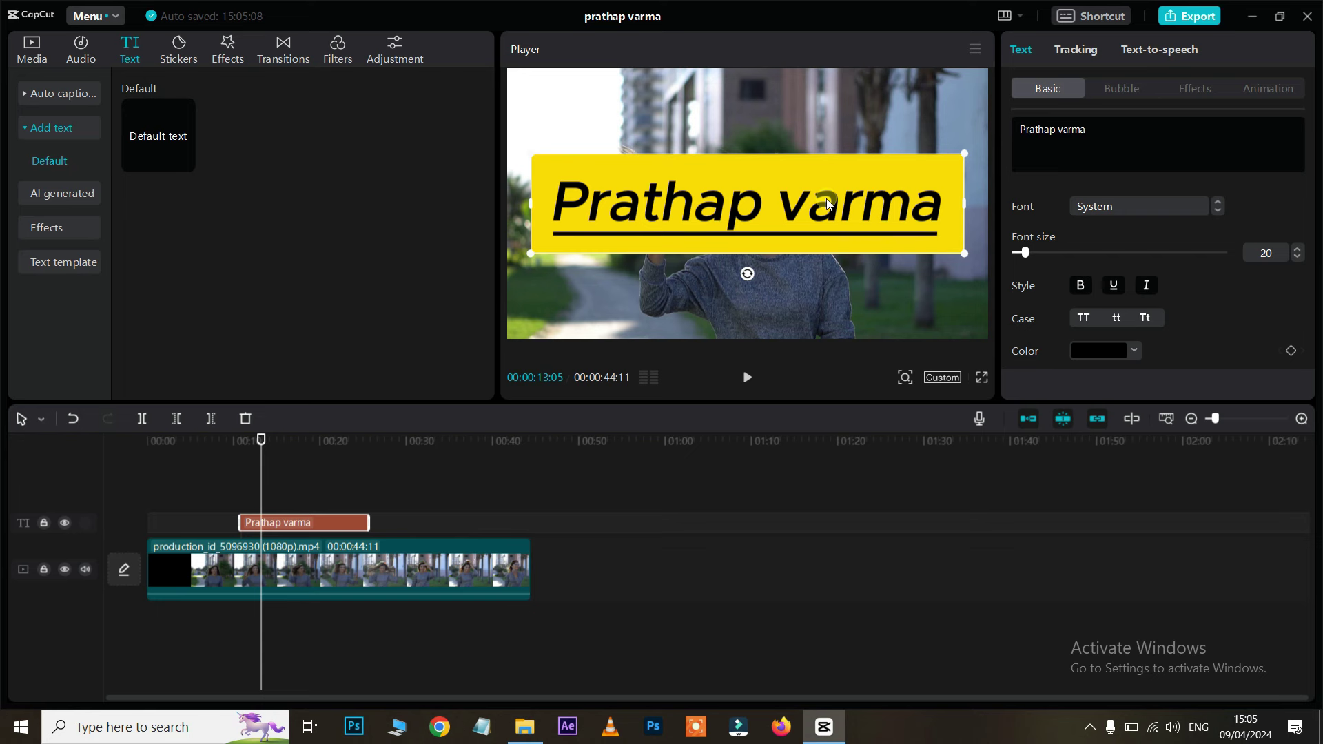
Step: Try the Pop Up and Fade In entrance animations on the name text, and settle on Flipping
{"action": "left_click", "coordinate": [1271, 89]}
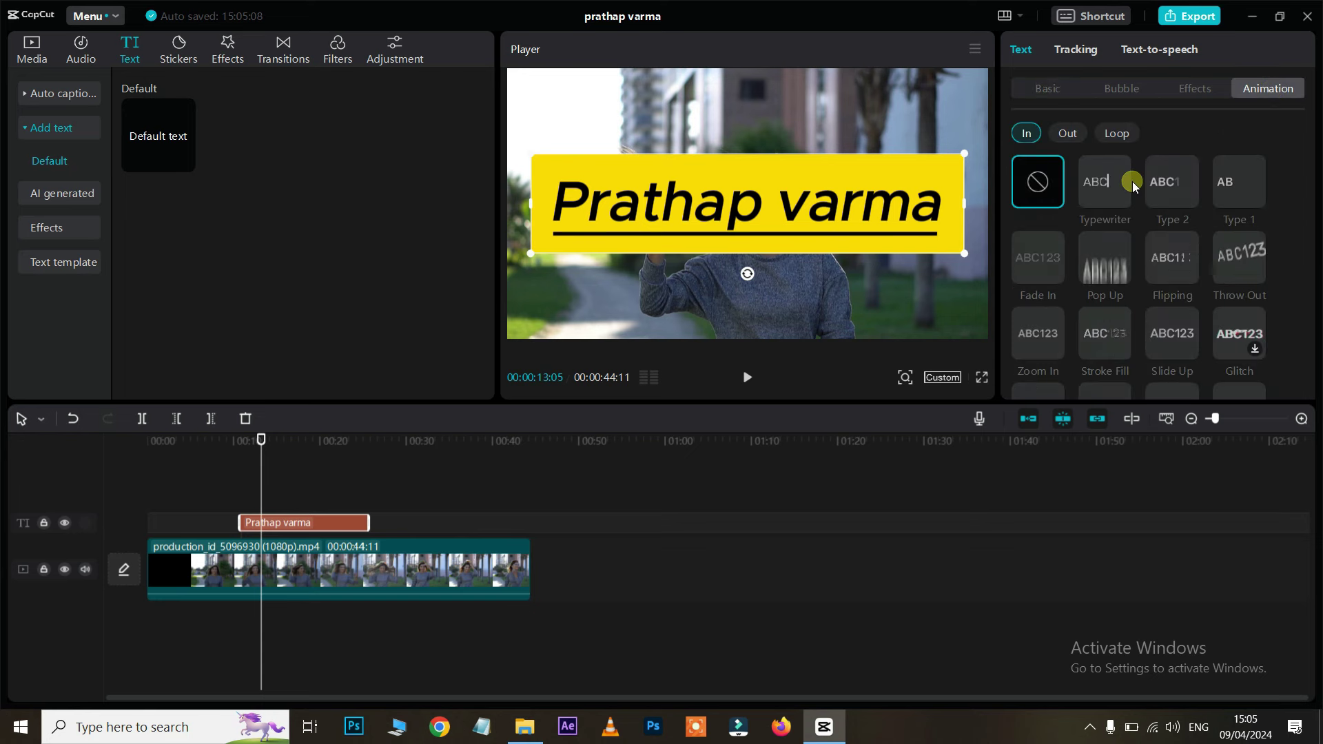
{"action": "left_click", "coordinate": [1101, 271]}
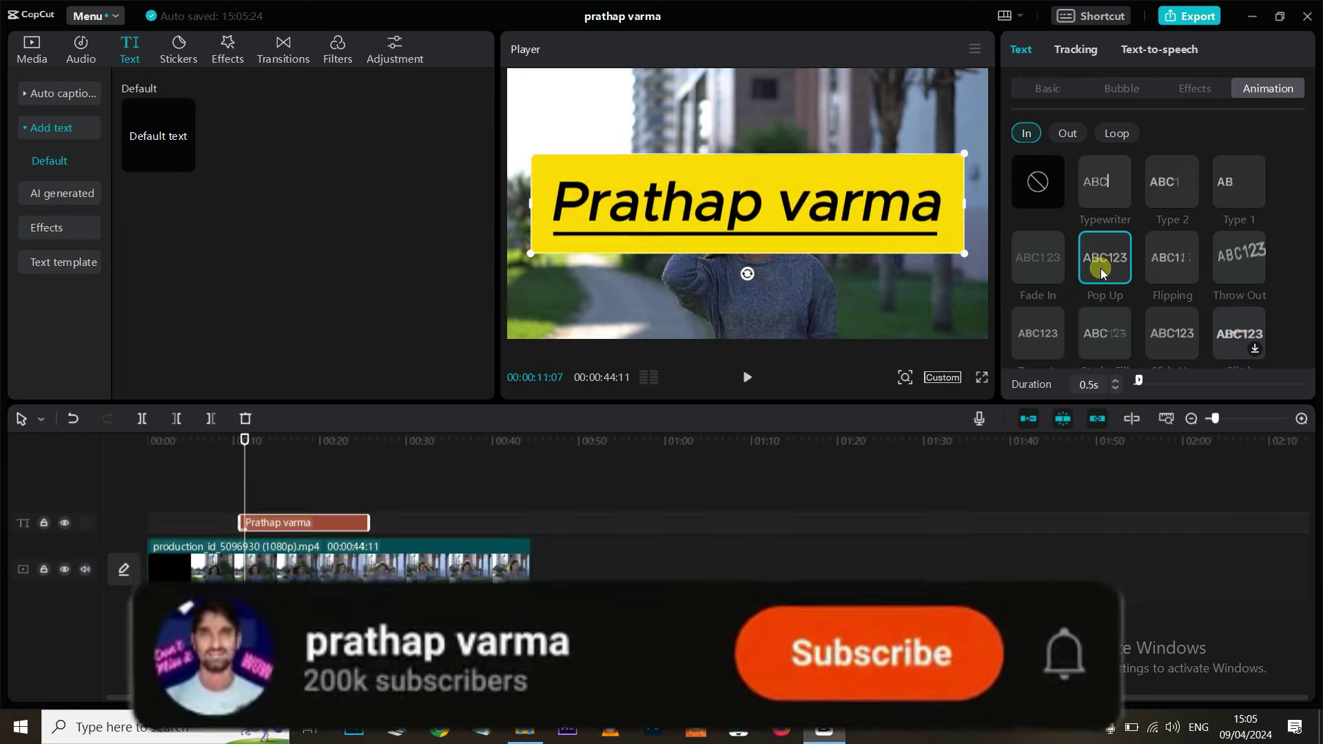
{"action": "left_click", "coordinate": [1060, 266]}
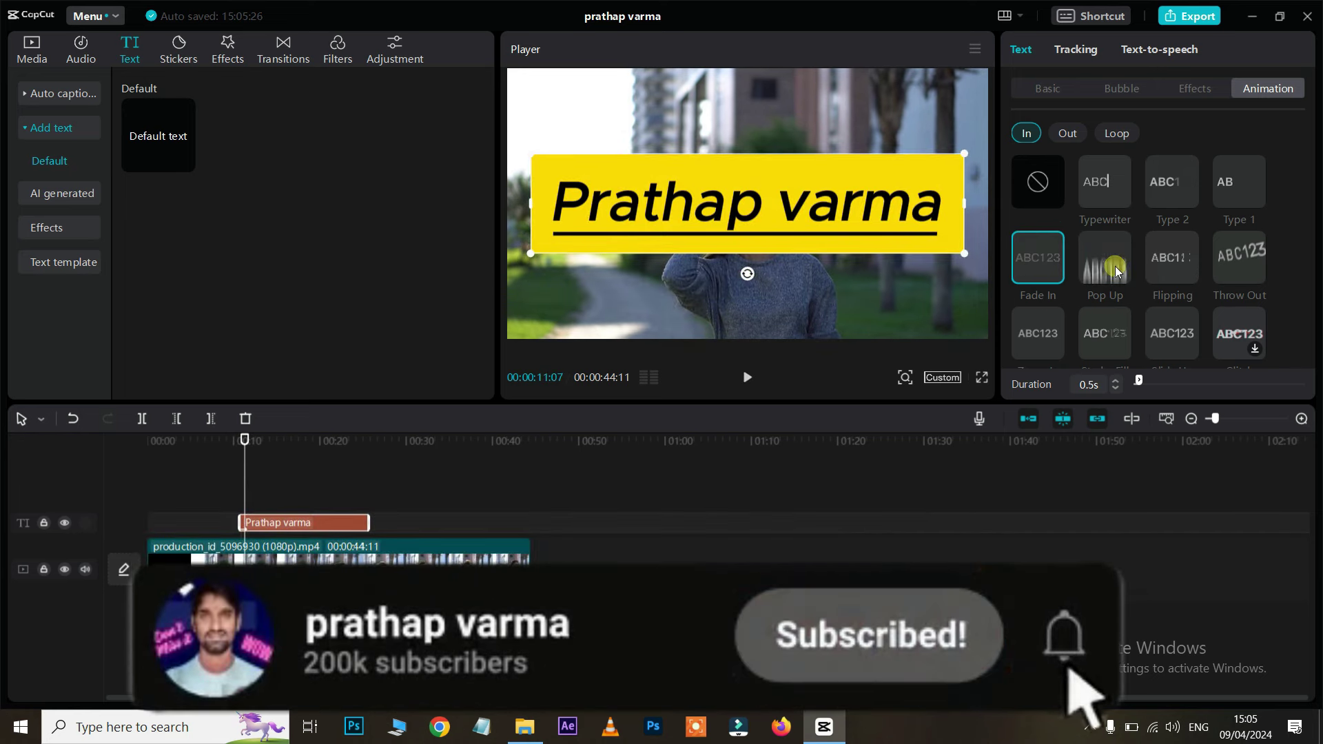
{"action": "left_click", "coordinate": [1168, 268]}
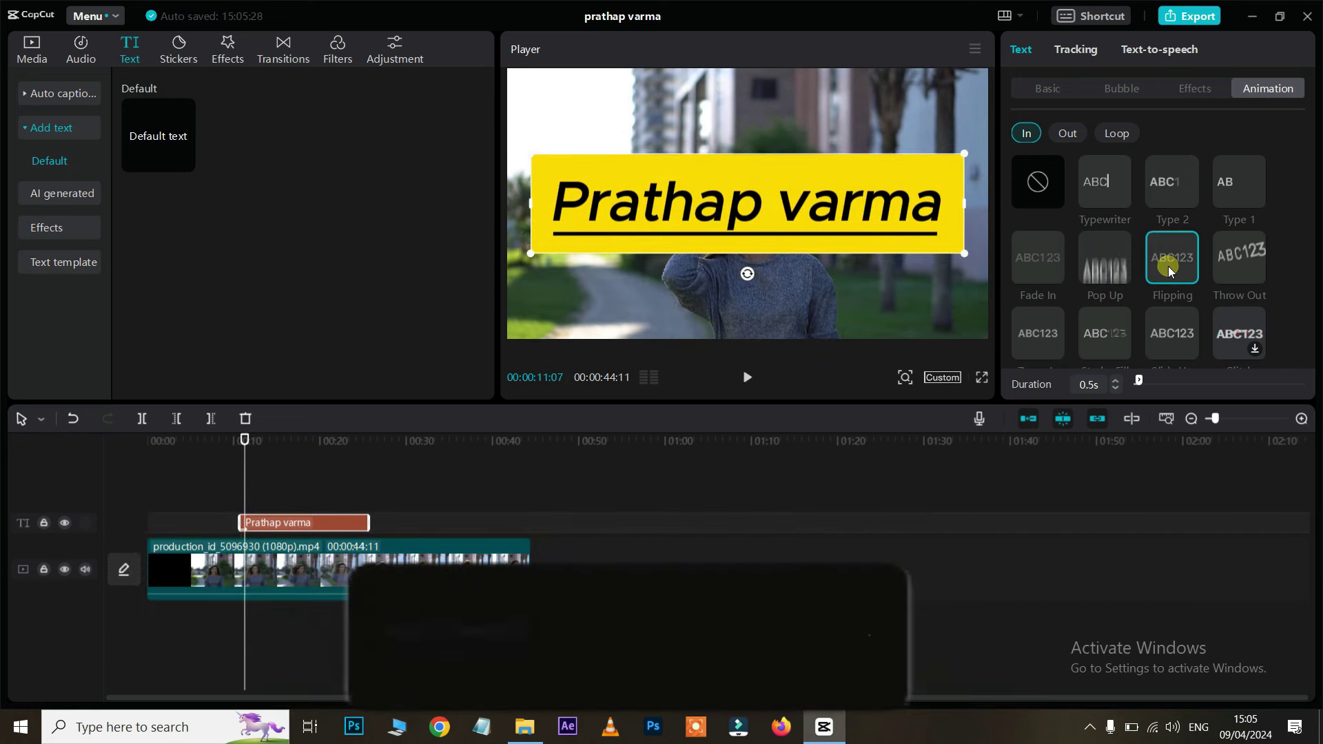
Step: Try the color-shifting exit animation beside Fade Out on the name text, and settle on Expand
{"action": "left_click", "coordinate": [1068, 133]}
{"action": "left_click", "coordinate": [1173, 190]}
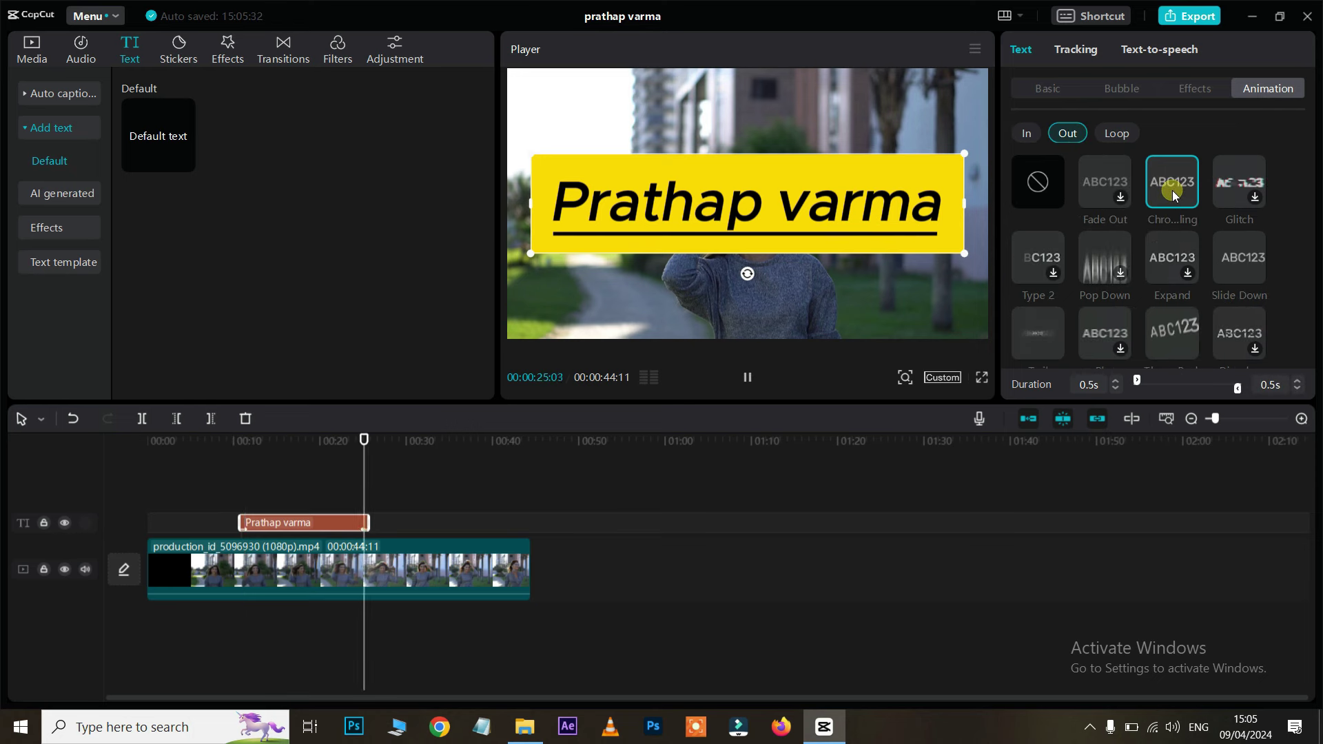
{"action": "left_click", "coordinate": [1170, 246]}
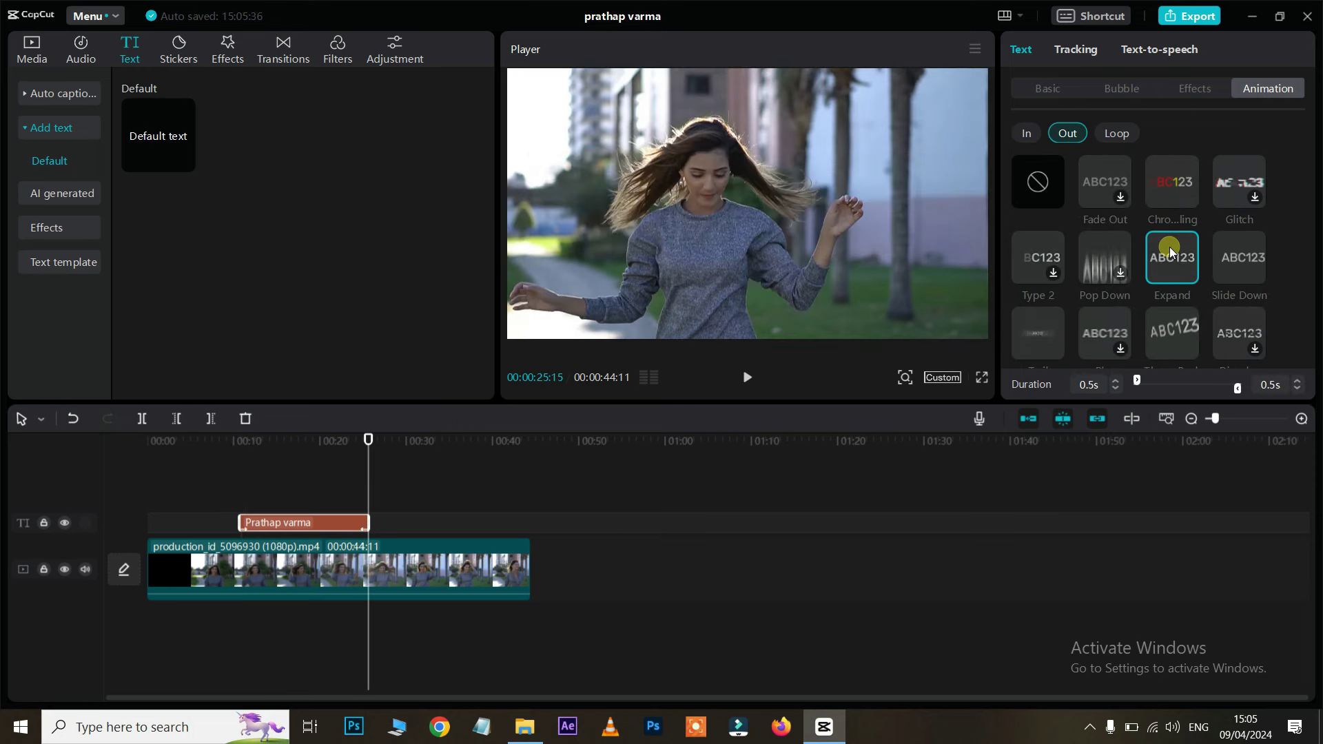
Step: Apply the Flare loop animation to the name text and scale its box down to about two-thirds of its size
{"action": "left_click", "coordinate": [1124, 134]}
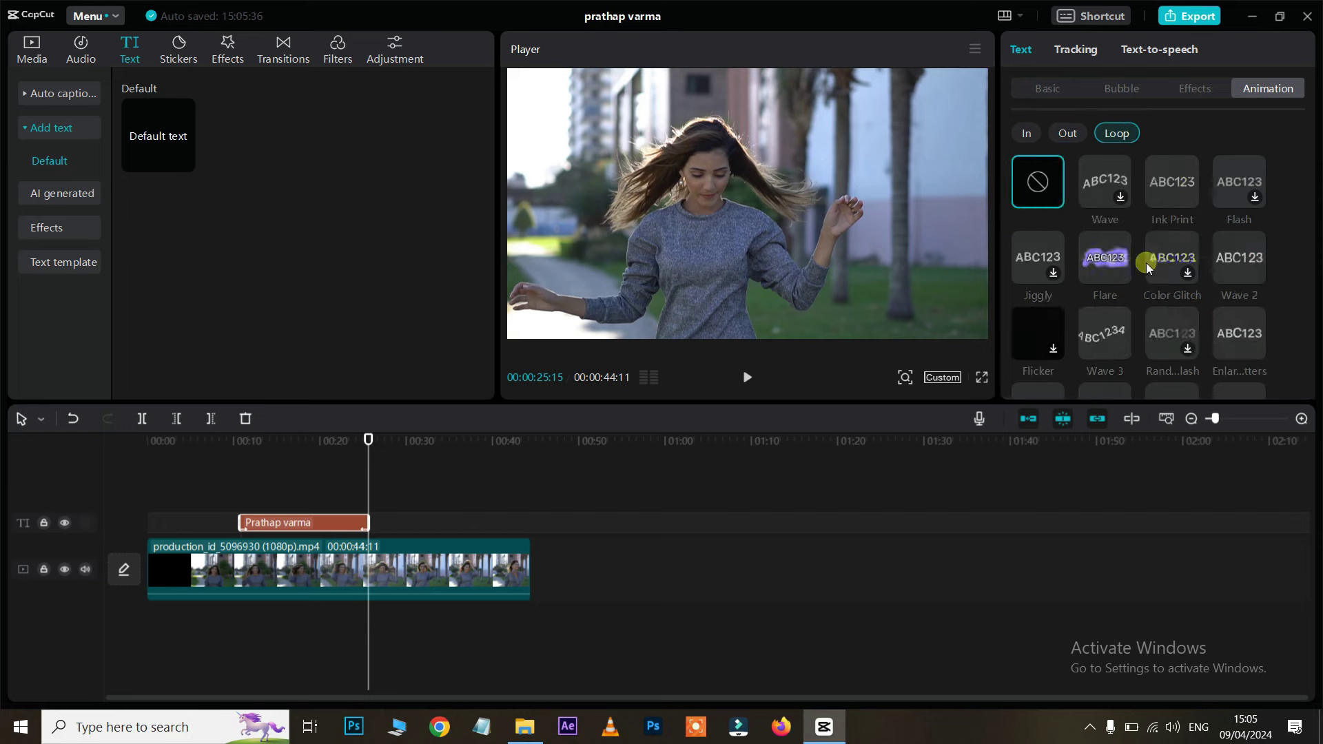
{"action": "left_click", "coordinate": [1107, 260]}
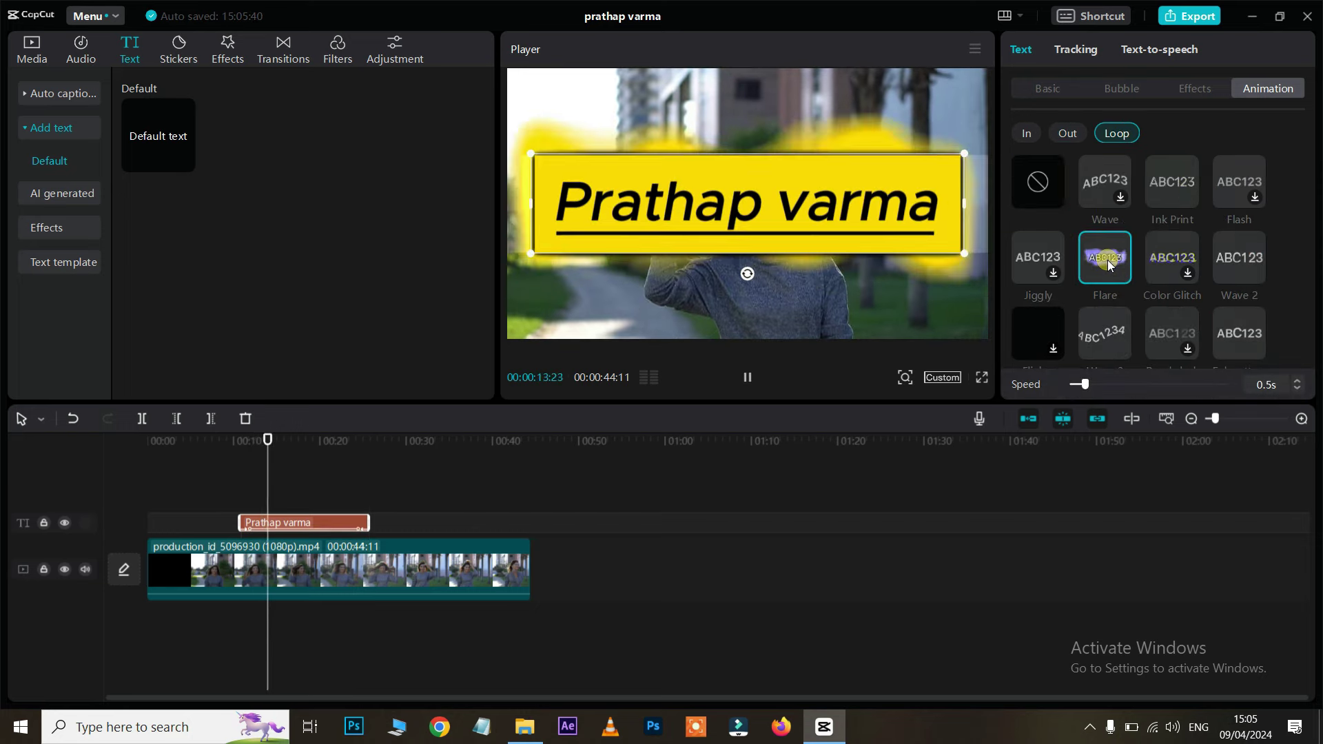
{"action": "left_click_drag", "start_coordinate": [968, 157], "coordinate": [896, 170]}
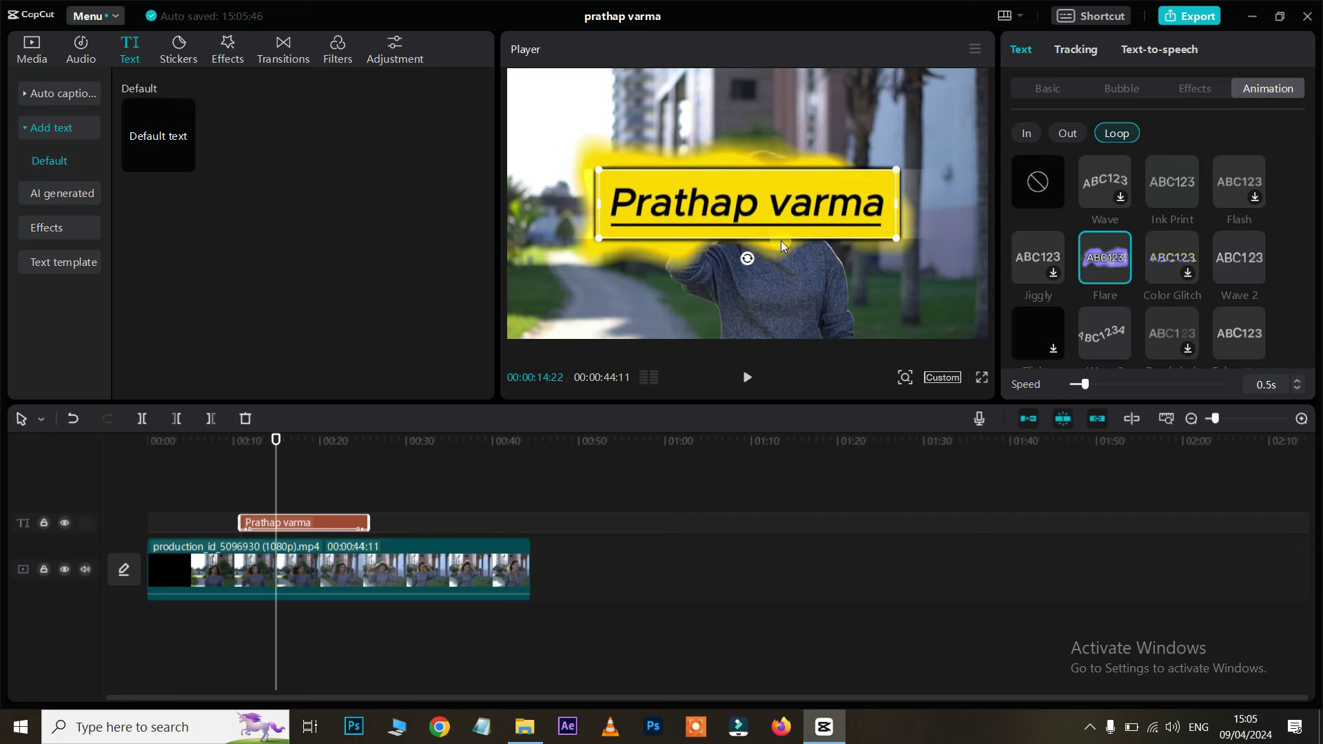
Step: Move the name text to the lower-right corner of the video frame, scale it to about three-quarters, and replay its Flare loop animation
{"action": "left_click_drag", "start_coordinate": [780, 242], "coordinate": [784, 303]}
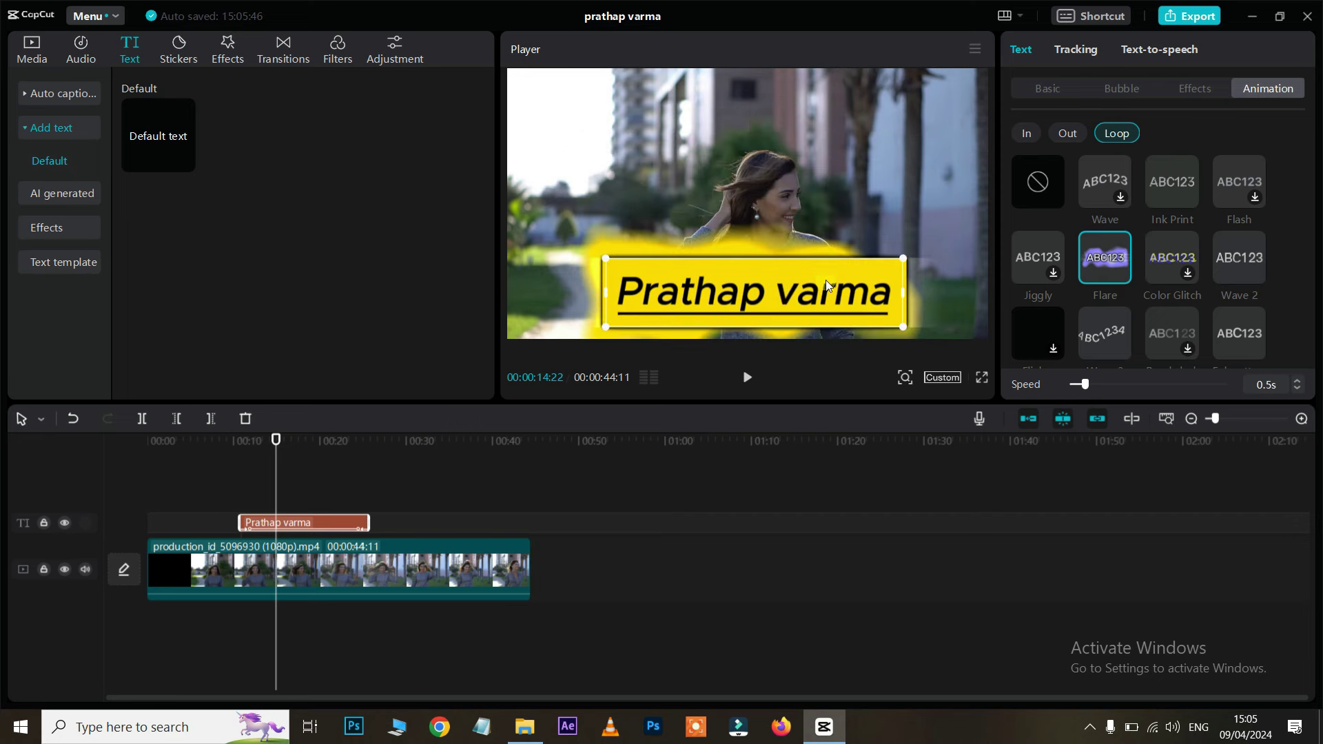
{"action": "left_click_drag", "start_coordinate": [902, 258], "coordinate": [920, 305]}
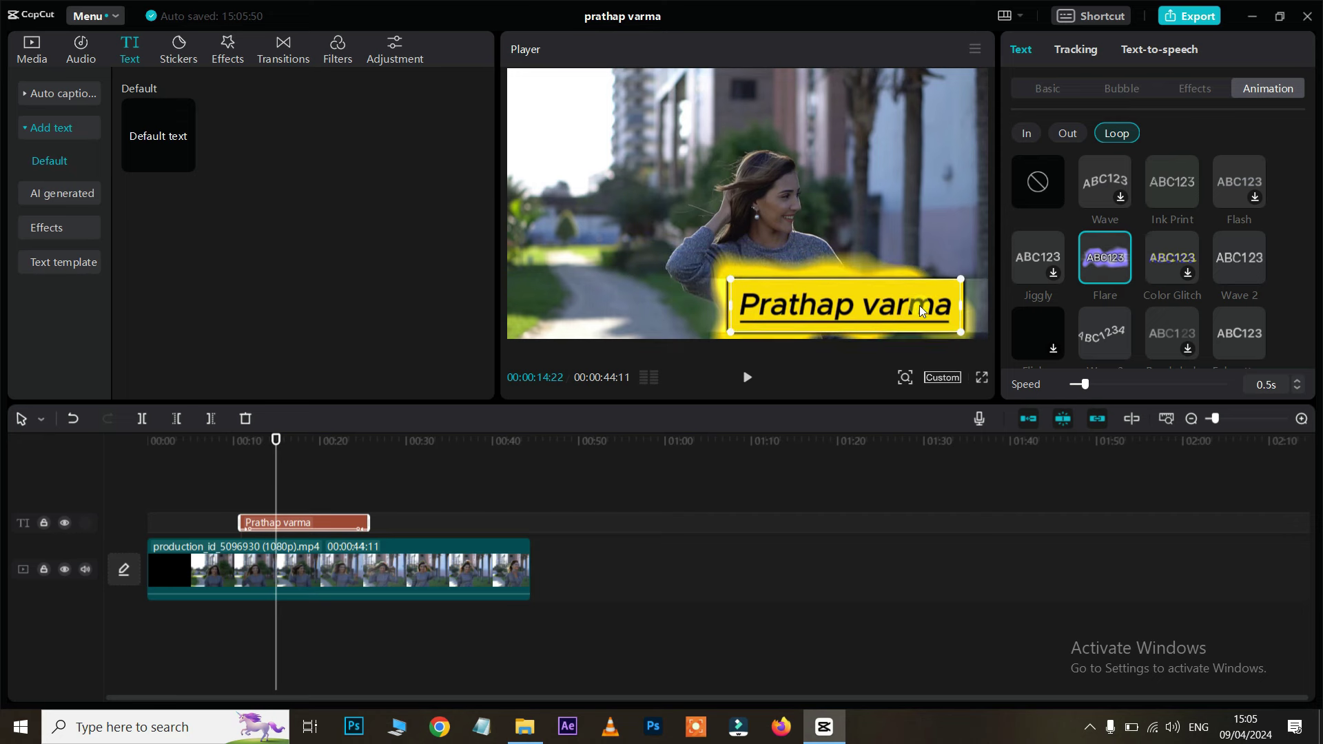
{"action": "left_click", "coordinate": [1110, 261]}
Step: Try the Wobble 3, Scrolling and trailing loop animations on the name text, and settle on no loop animation
{"action": "scroll", "coordinate": [1176, 254], "scroll_direction": "down", "scroll_amount": 5}
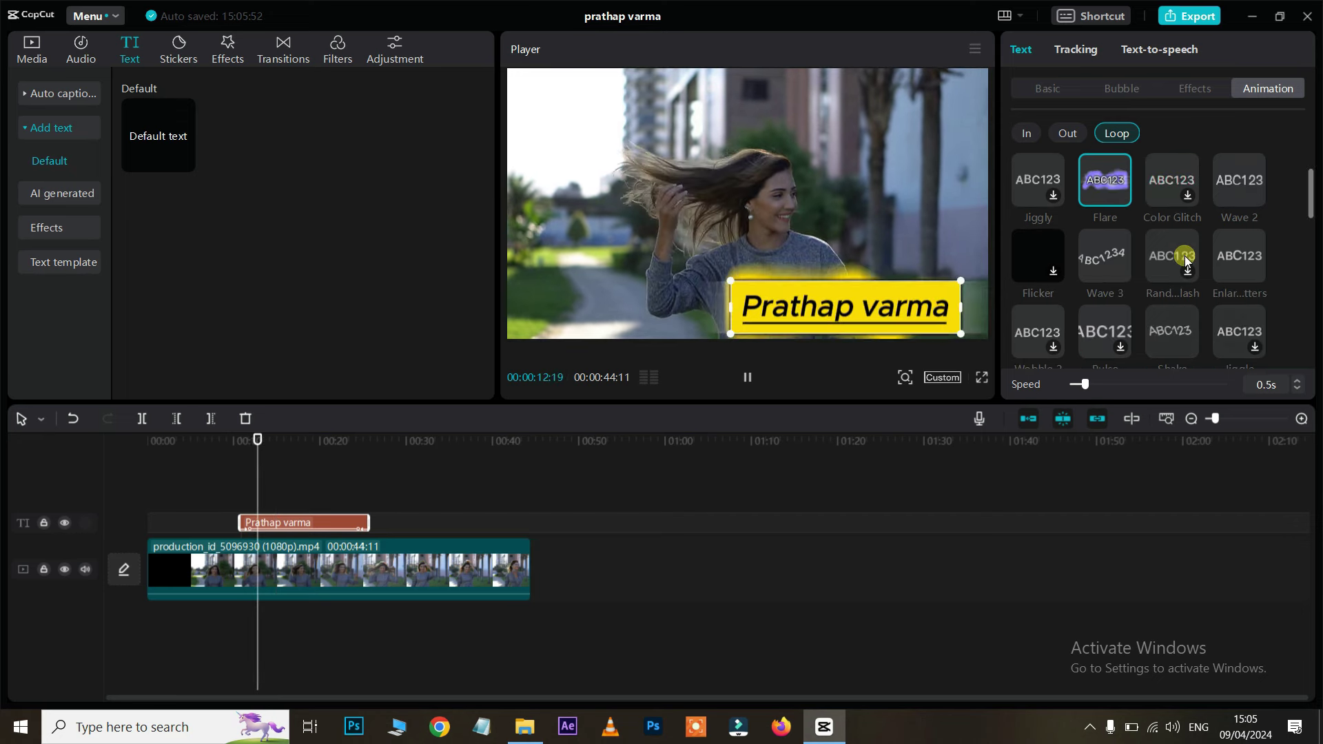
{"action": "left_click", "coordinate": [1103, 261]}
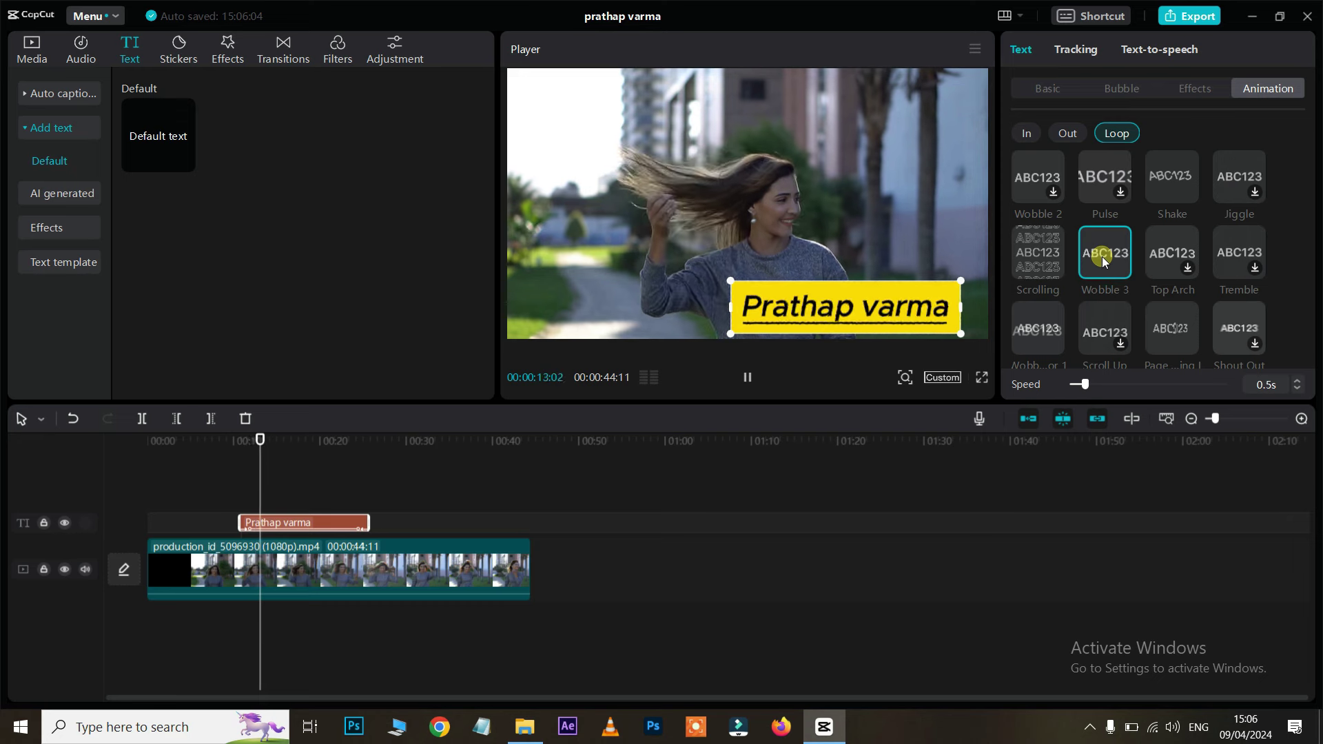
{"action": "left_click", "coordinate": [1051, 261]}
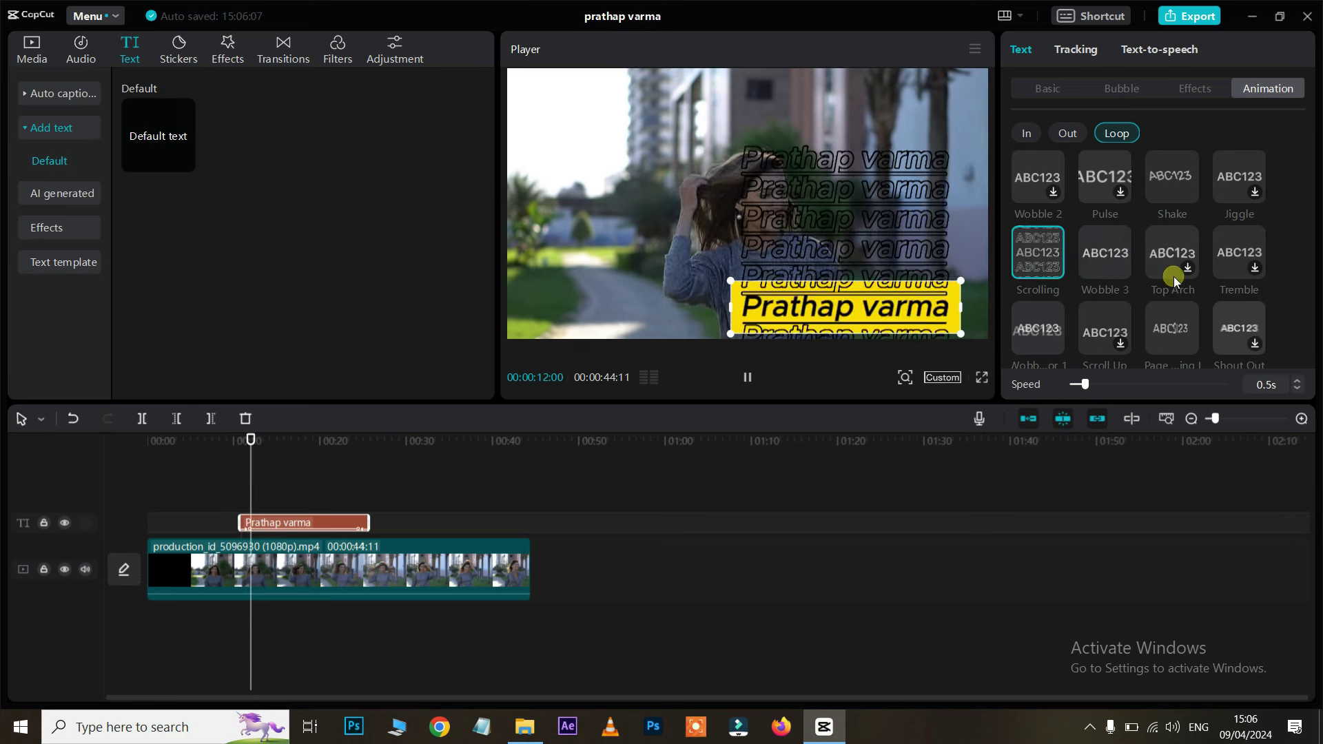
{"action": "scroll", "coordinate": [1173, 276], "scroll_direction": "down", "scroll_amount": 2}
{"action": "left_click", "coordinate": [1045, 323]}
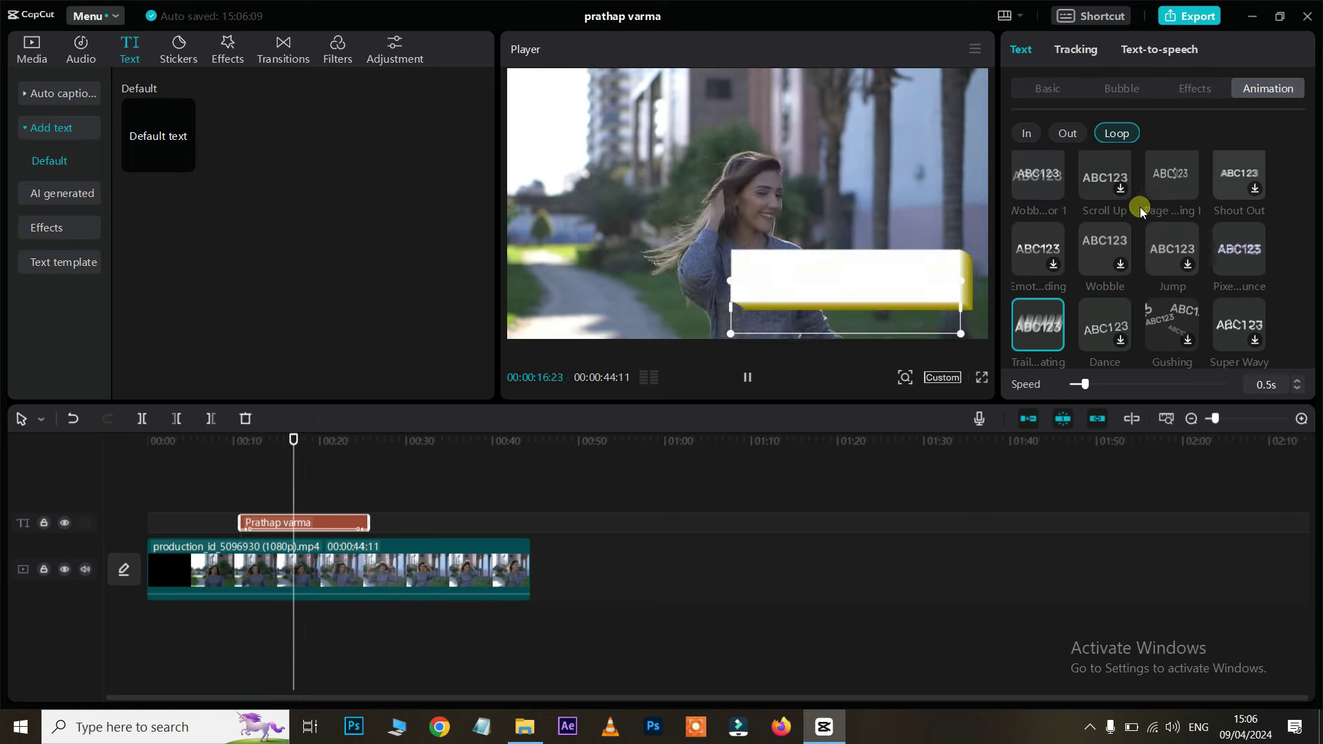
{"action": "left_click", "coordinate": [1121, 193]}
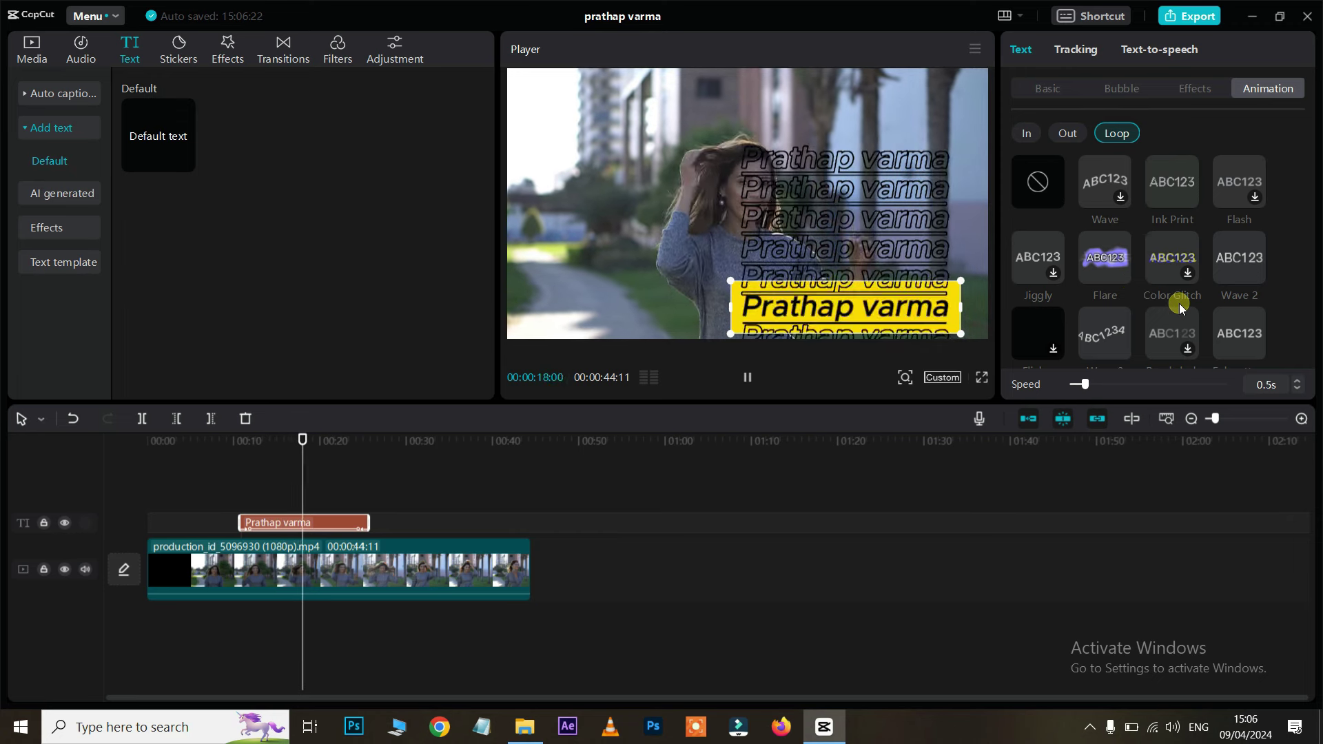
{"action": "left_click", "coordinate": [1041, 183]}
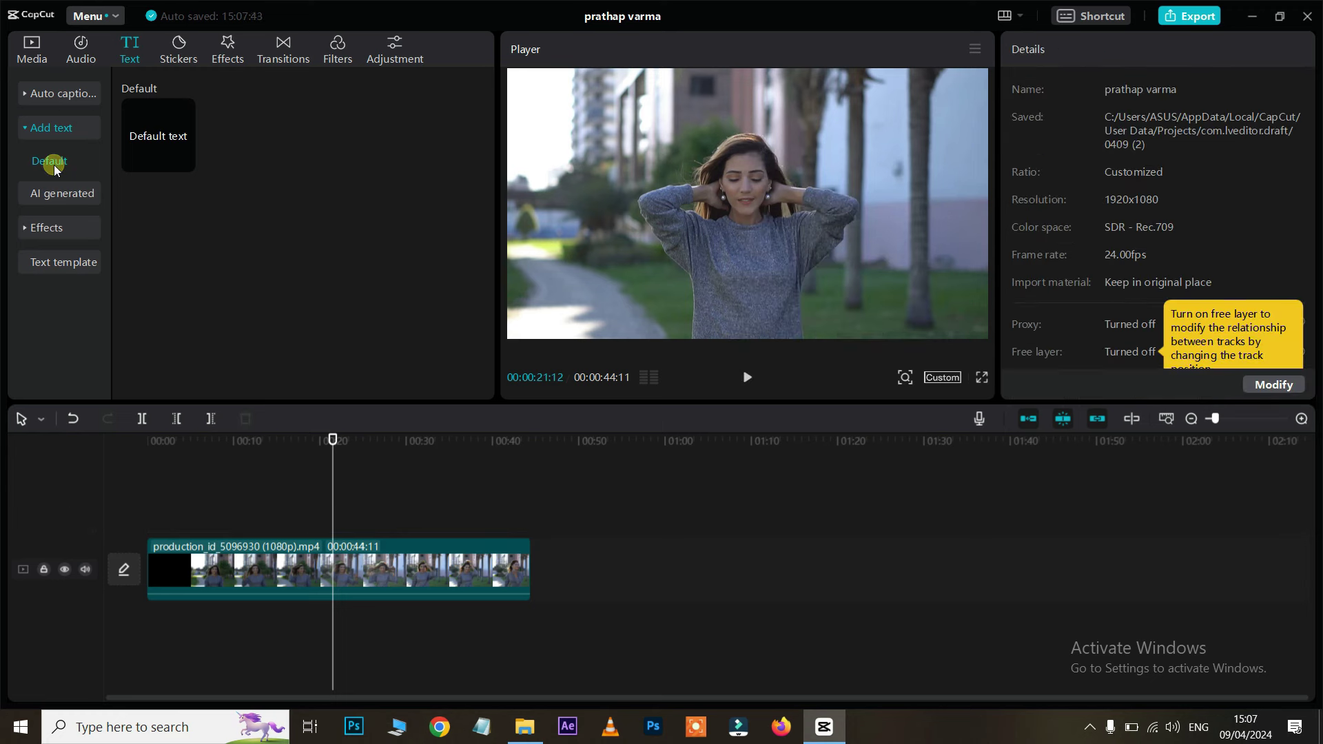
Step: Add the Trending text template "SECOND ROUND" above the video clip at about the 20-second mark
{"action": "left_click", "coordinate": [60, 263]}
{"action": "mouse_move", "coordinate": [283, 216]}
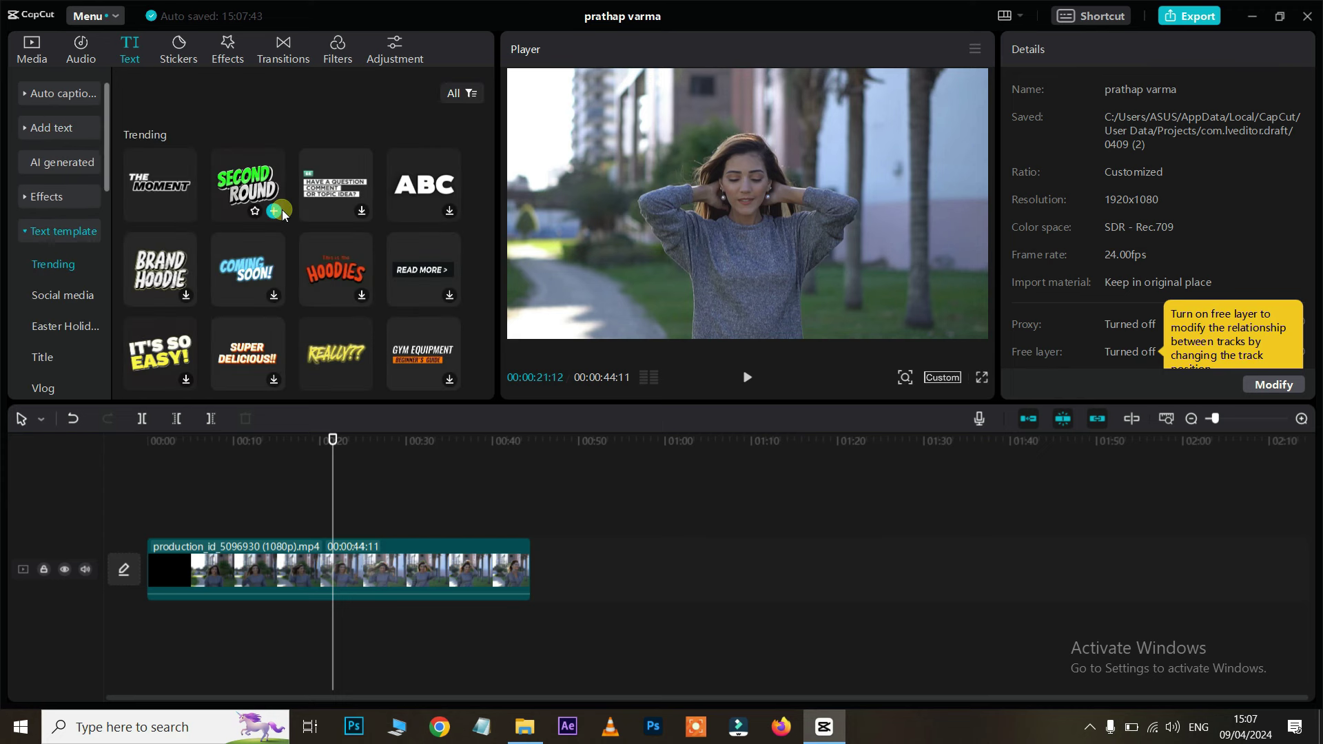
{"action": "scroll", "coordinate": [282, 215], "scroll_direction": "down", "scroll_amount": 1}
{"action": "scroll", "coordinate": [283, 215], "scroll_direction": "up", "scroll_amount": 1}
{"action": "left_click_drag", "start_coordinate": [283, 215], "coordinate": [322, 514]}
Step: Replace SECOND with the person's first name and ROUND with the surname in the text template, and play back the result
{"action": "left_click", "coordinate": [791, 153]}
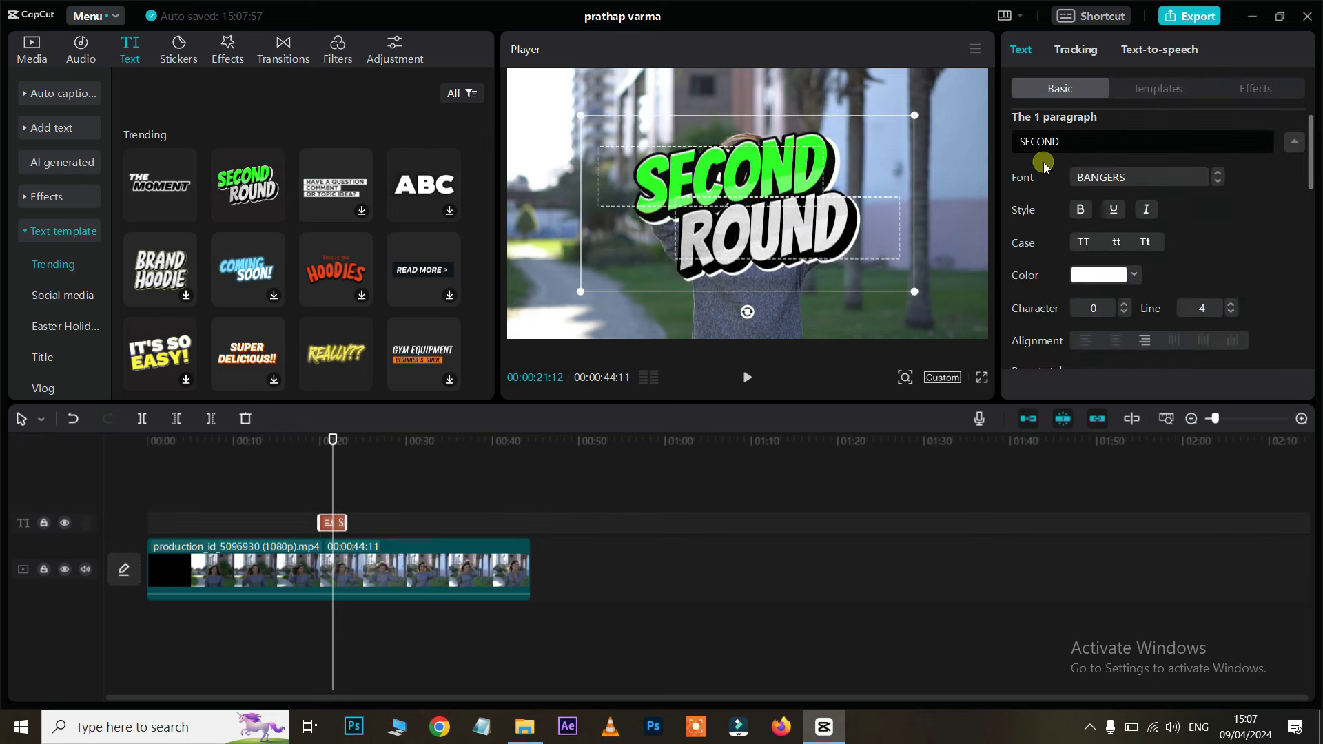
{"action": "left_click_drag", "start_coordinate": [1070, 143], "coordinate": [1003, 133]}
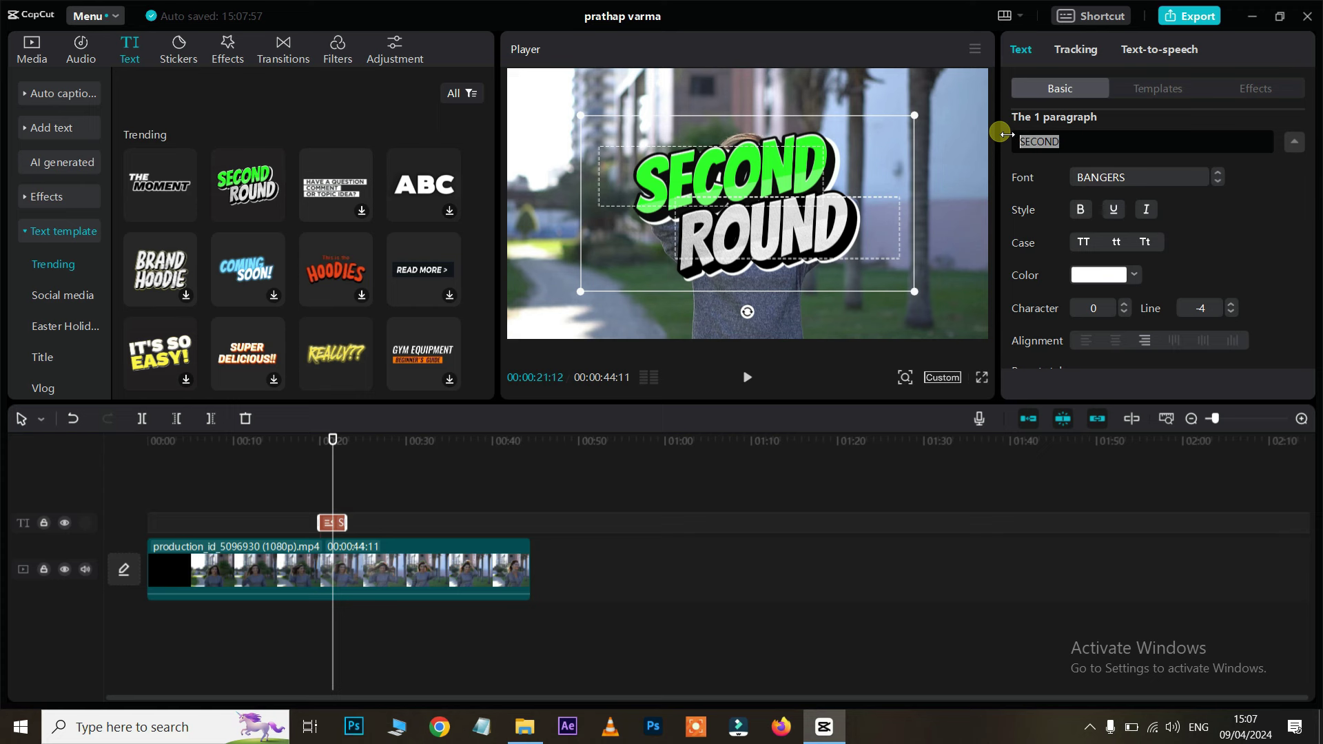
{"action": "type", "text": "PRATHAP"}
{"action": "left_click", "coordinate": [824, 230]}
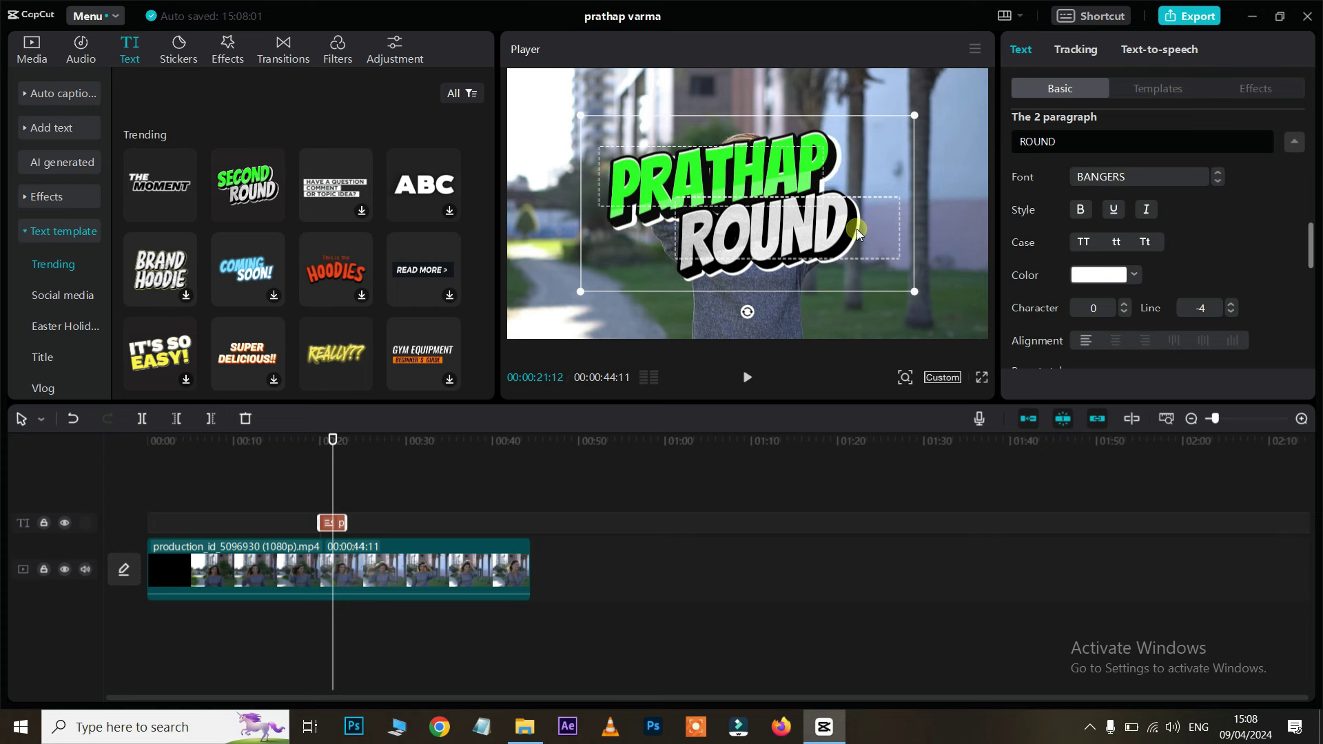
{"action": "left_click_drag", "start_coordinate": [1092, 139], "coordinate": [963, 139]}
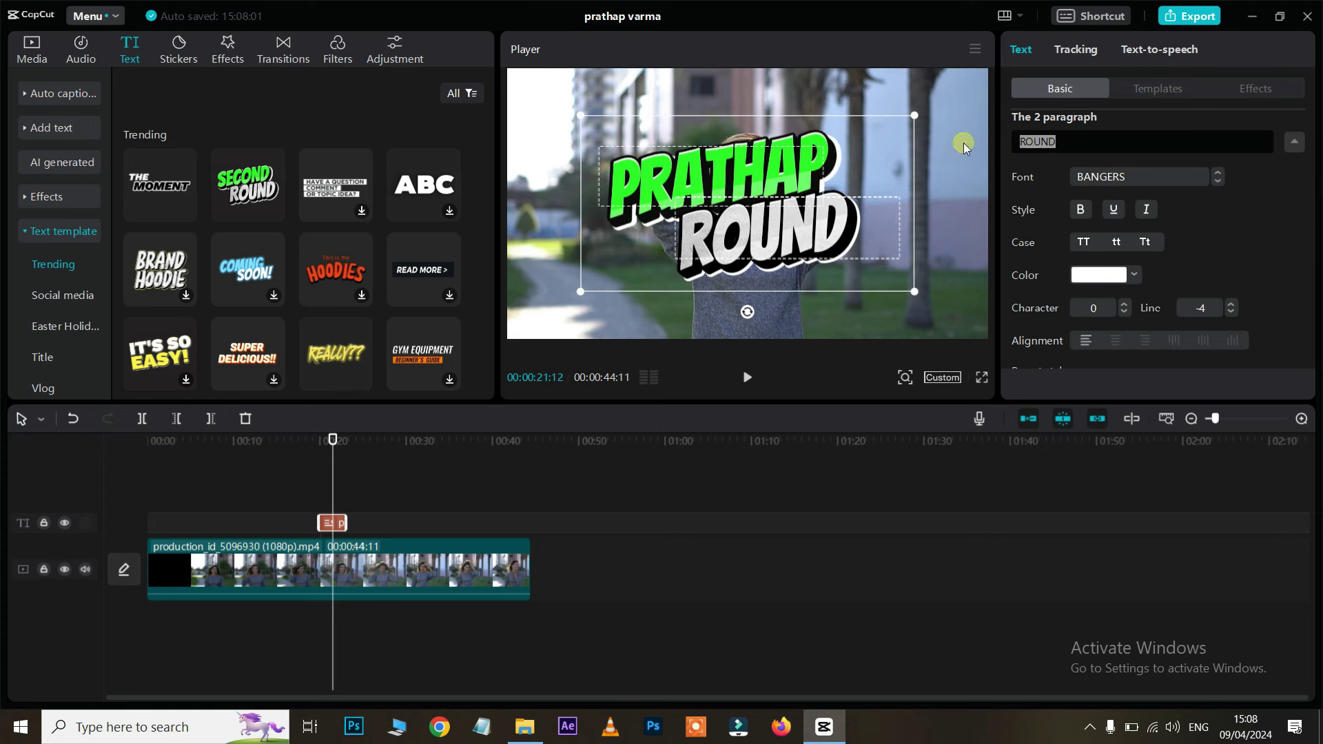
{"action": "type", "text": "varma"}
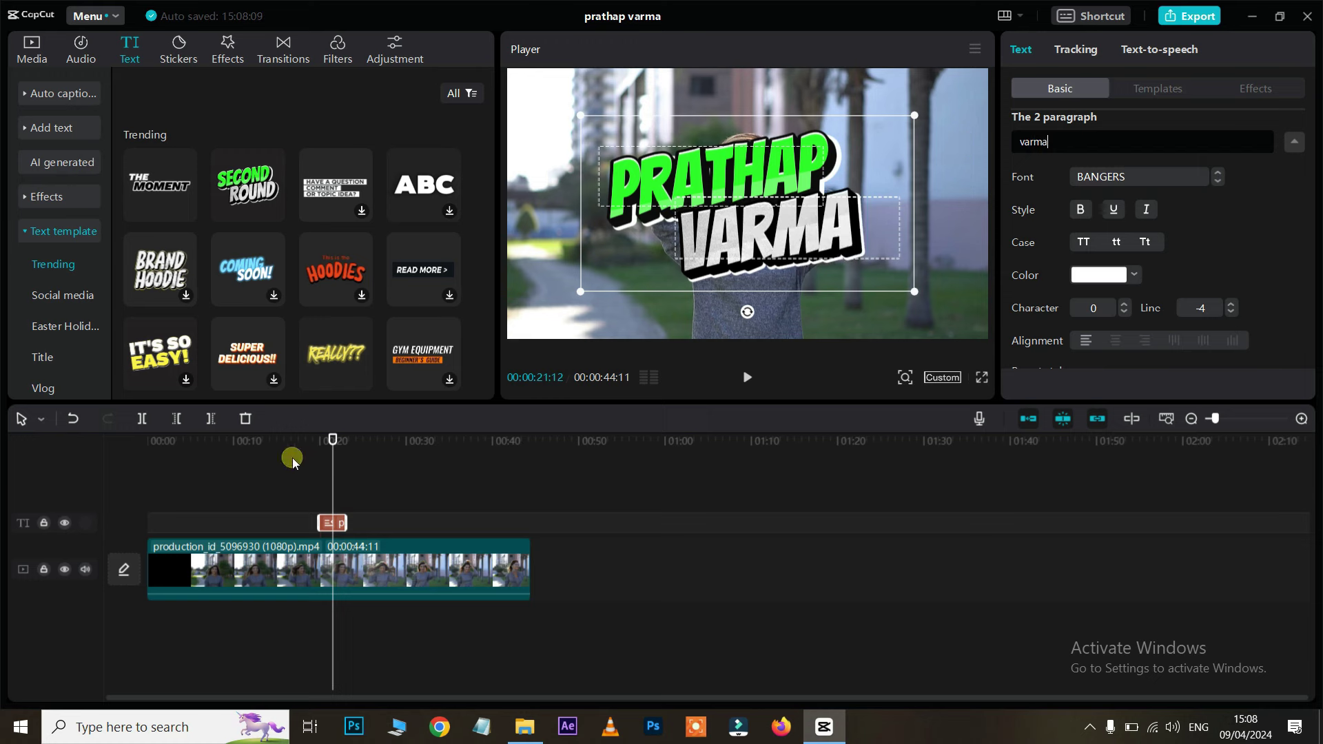
{"action": "left_click", "coordinate": [295, 456]}
{"action": "key", "text": "space"}
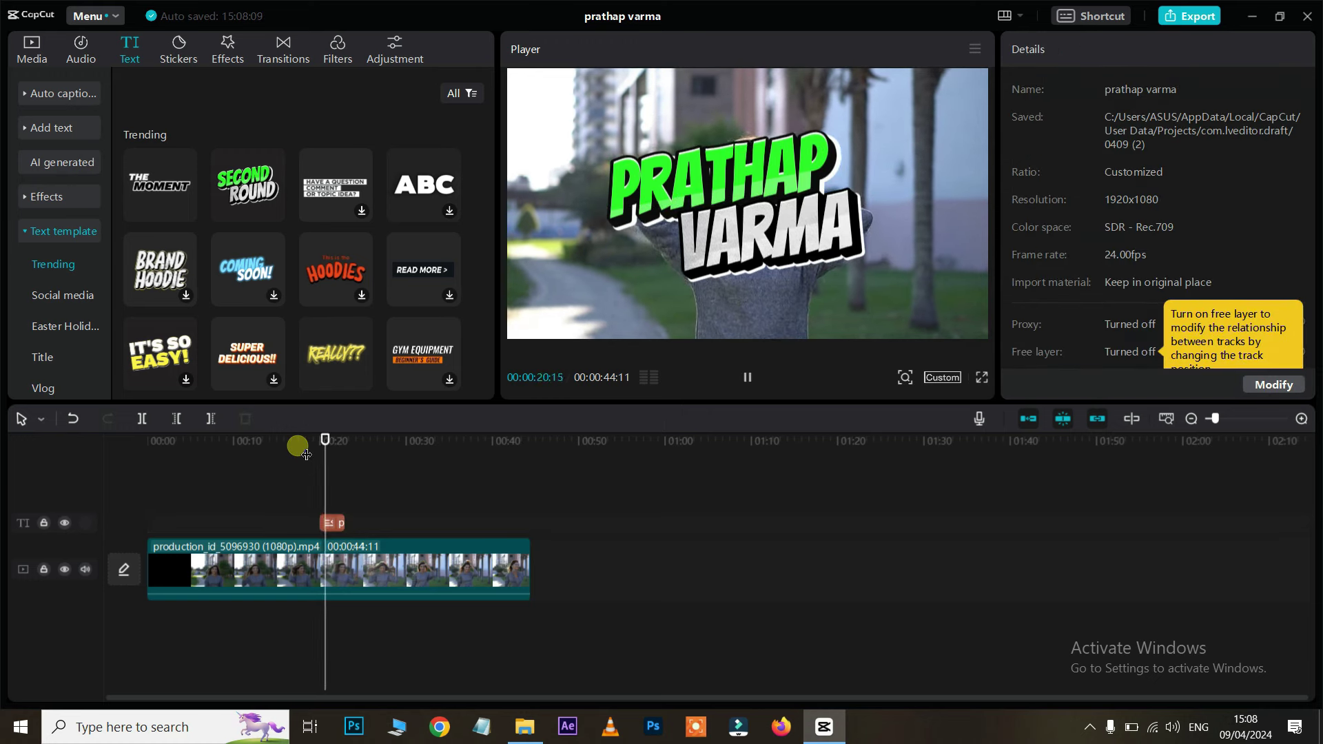
{"action": "key", "text": "space"}
Step: Add the pink "Baby" Trending text template at about the 10-second mark and open its wording for editing
{"action": "scroll", "coordinate": [80, 295], "scroll_direction": "down", "scroll_amount": 2}
{"action": "scroll", "coordinate": [80, 295], "scroll_direction": "down", "scroll_amount": 3}
{"action": "scroll", "coordinate": [80, 295], "scroll_direction": "up", "scroll_amount": 3}
{"action": "scroll", "coordinate": [313, 259], "scroll_direction": "down", "scroll_amount": 1}
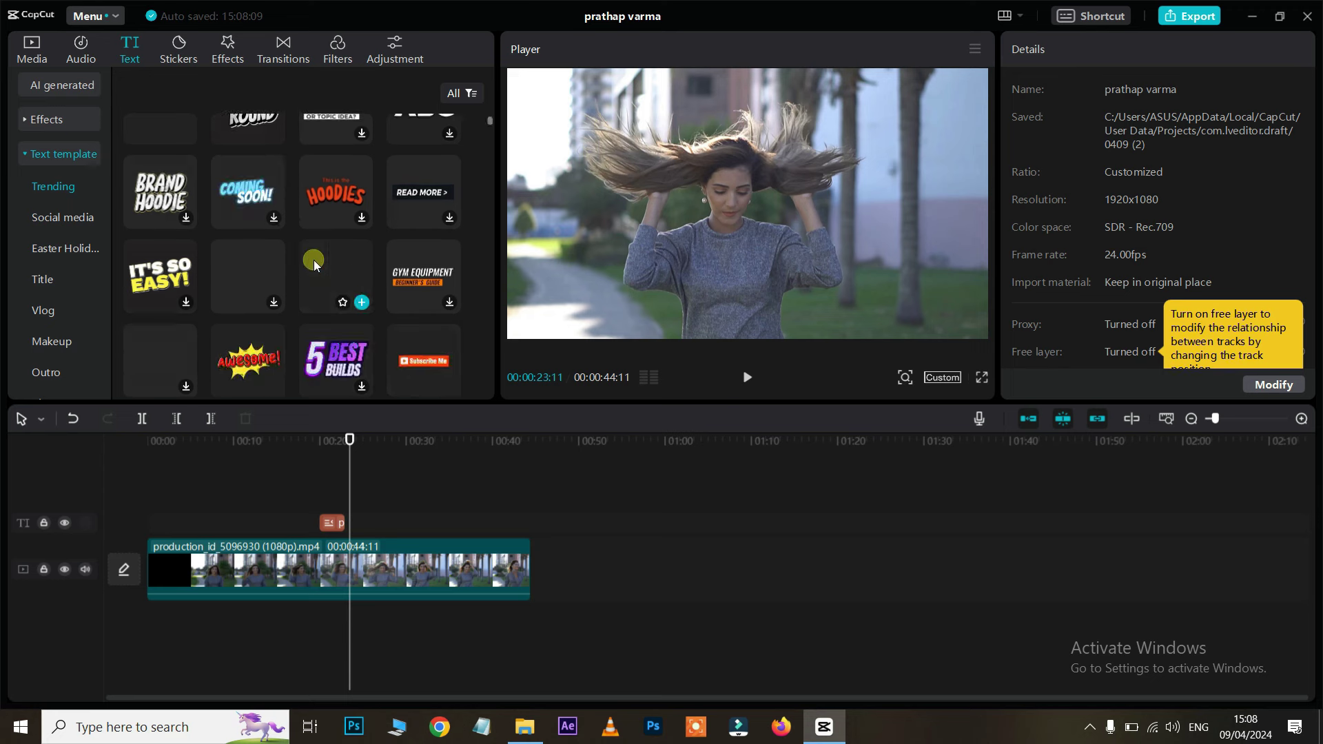
{"action": "scroll", "coordinate": [313, 259], "scroll_direction": "down", "scroll_amount": 1}
{"action": "scroll", "coordinate": [313, 259], "scroll_direction": "down", "scroll_amount": 2}
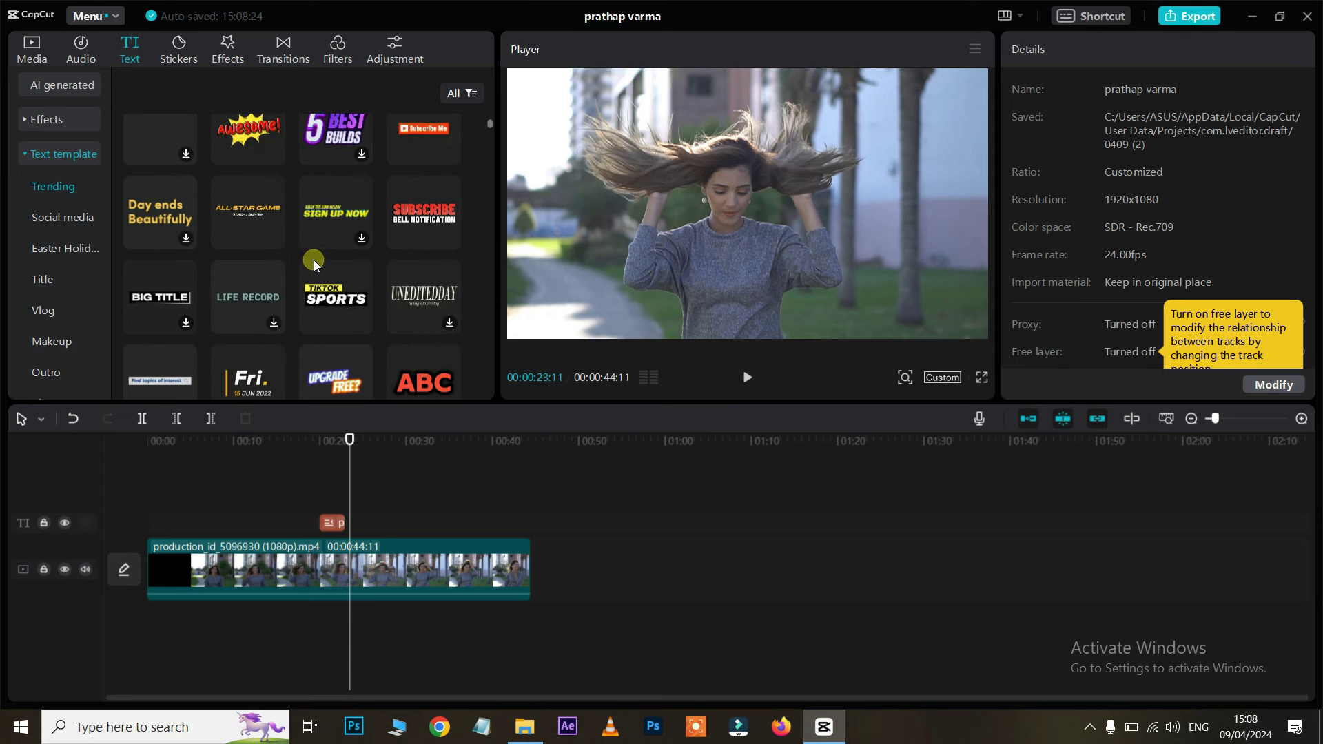
{"action": "scroll", "coordinate": [312, 259], "scroll_direction": "down", "scroll_amount": 5}
{"action": "left_click_drag", "start_coordinate": [313, 259], "coordinate": [270, 602]}
{"action": "left_click", "coordinate": [230, 448]}
{"action": "left_click_drag", "start_coordinate": [237, 456], "coordinate": [257, 444]}
{"action": "left_click", "coordinate": [266, 518]}
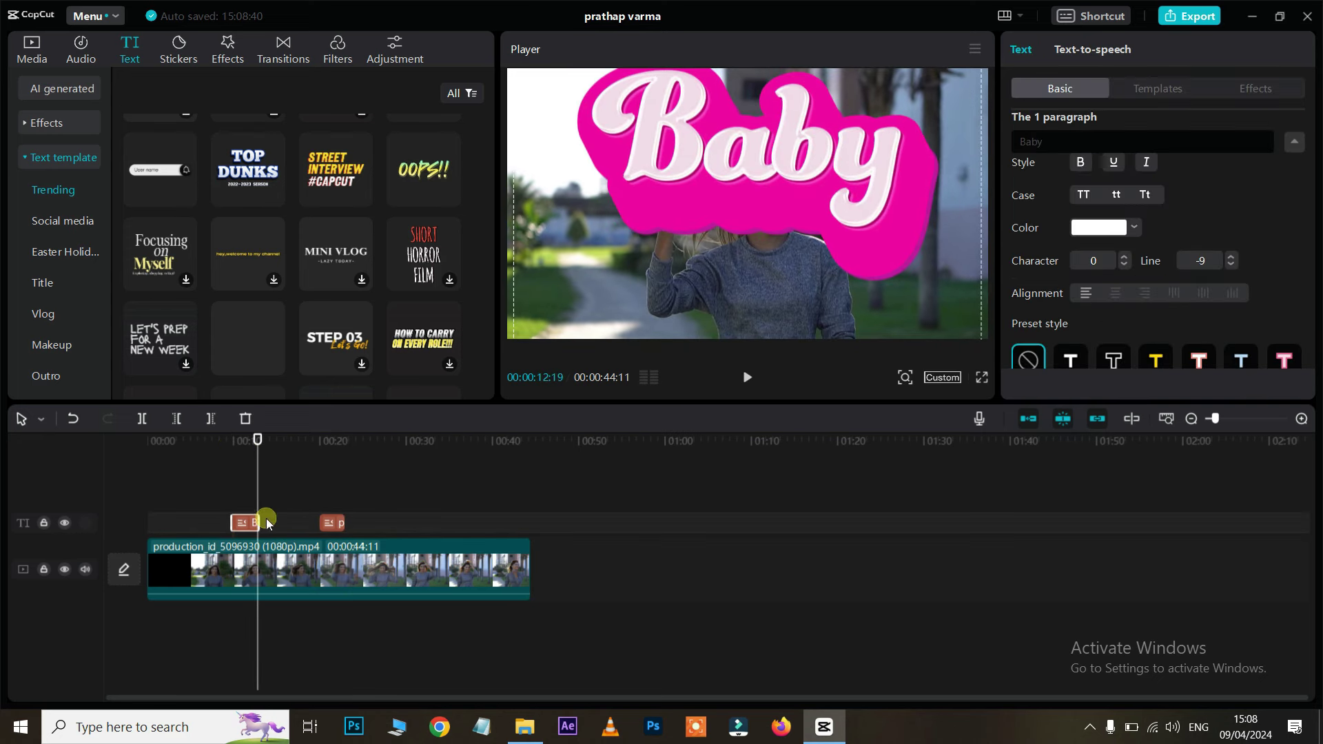
{"action": "double_click", "coordinate": [1041, 140]}
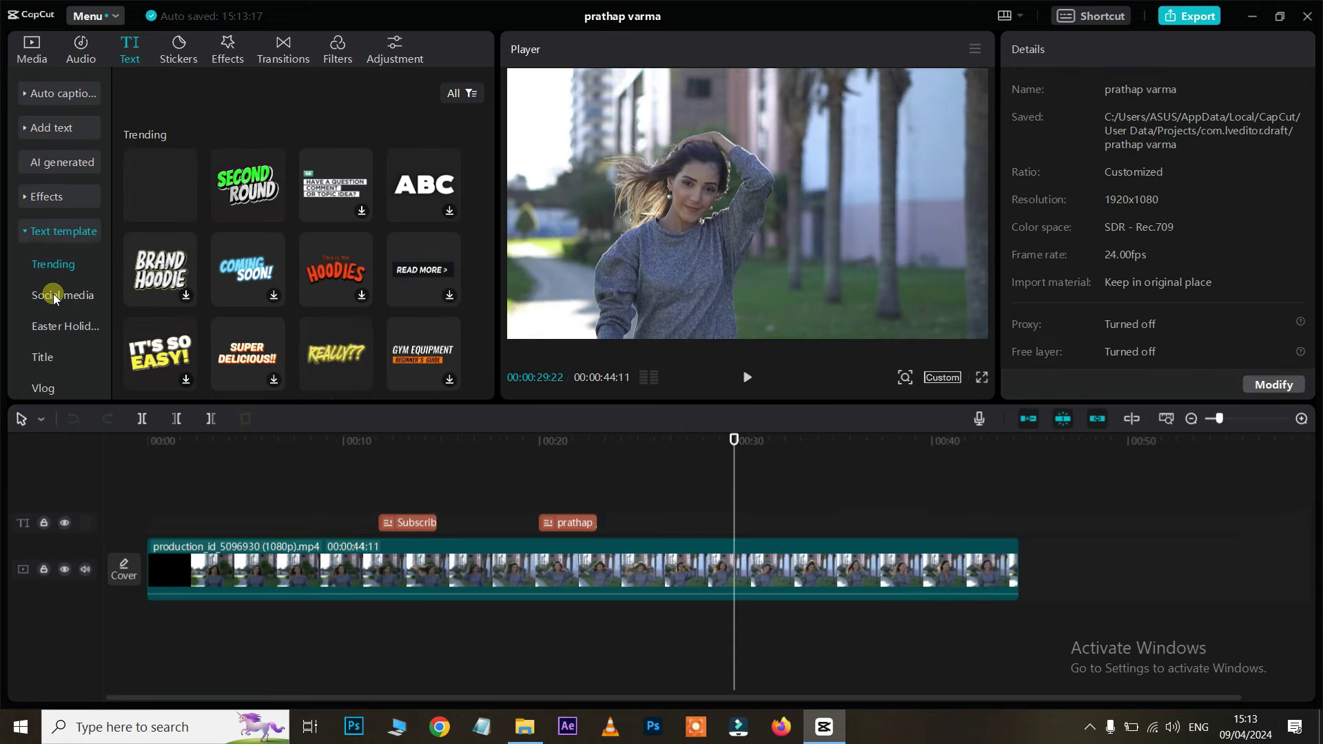
Step: Look through the Social media and Trending text template collections
{"action": "left_click", "coordinate": [53, 293]}
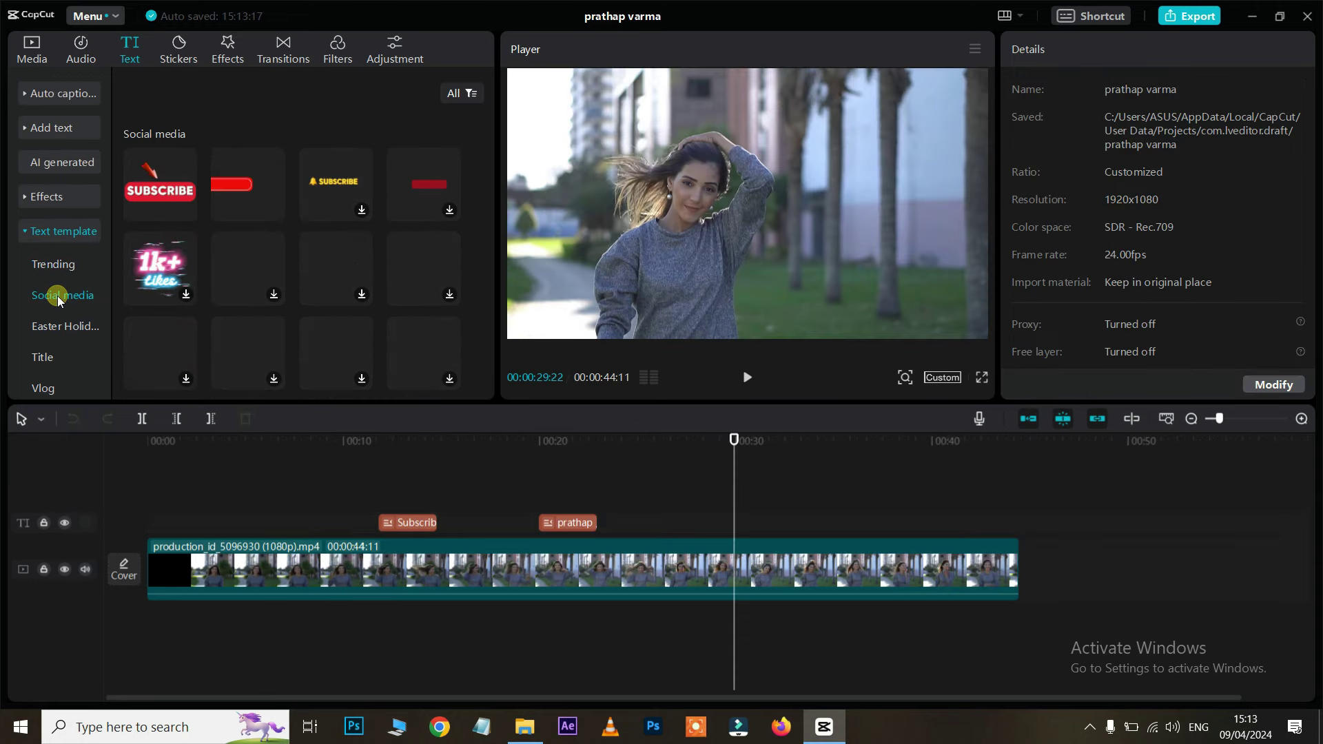
{"action": "mouse_move", "coordinate": [267, 192]}
{"action": "scroll", "coordinate": [341, 330], "scroll_direction": "down", "scroll_amount": 3}
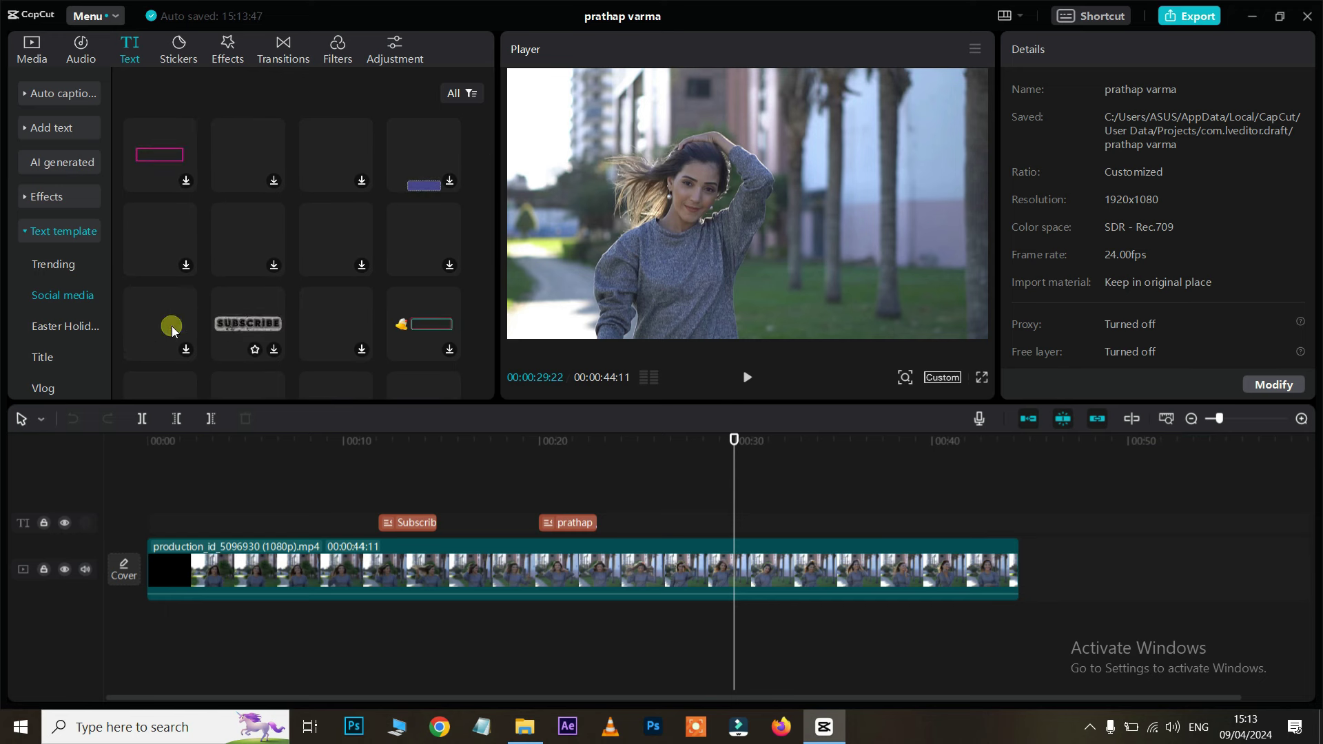
{"action": "scroll", "coordinate": [172, 324], "scroll_direction": "down", "scroll_amount": 1}
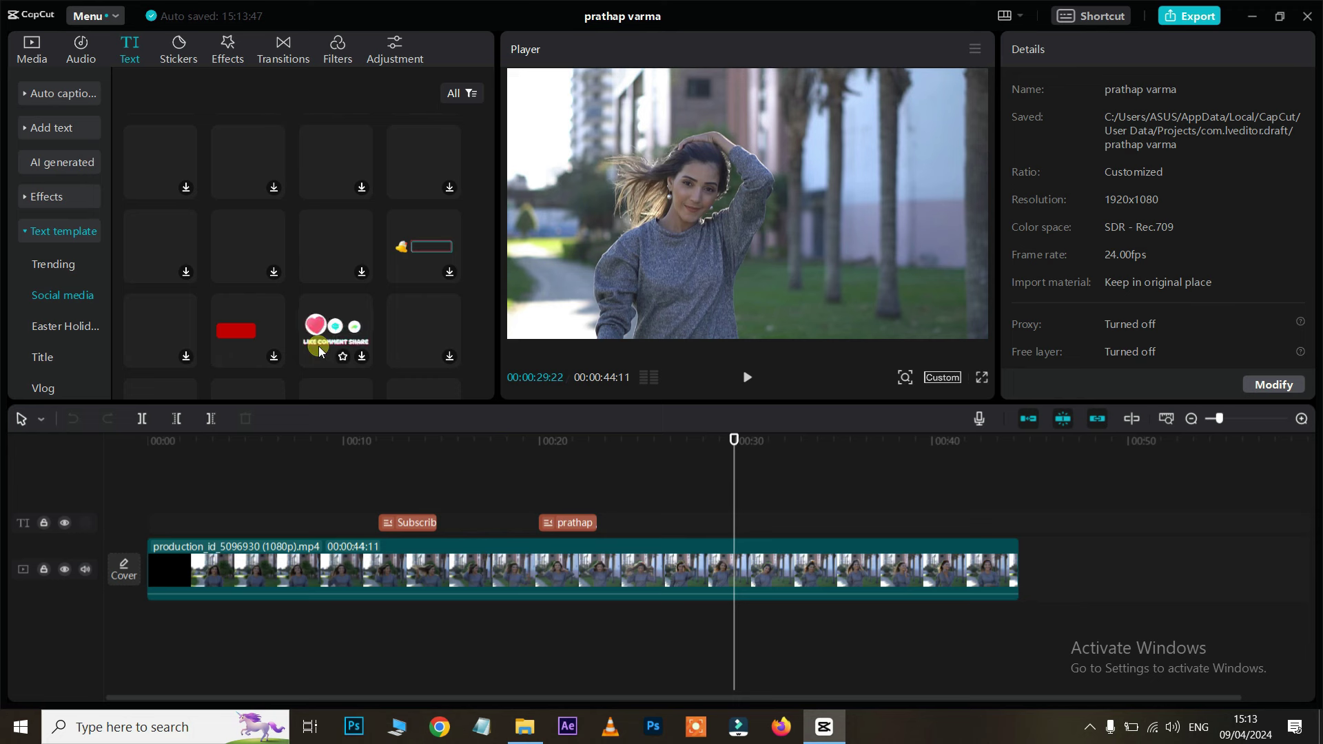
{"action": "scroll", "coordinate": [65, 188], "scroll_direction": "down", "scroll_amount": 1}
{"action": "left_click", "coordinate": [65, 187]}
{"action": "scroll", "coordinate": [213, 257], "scroll_direction": "down", "scroll_amount": 2}
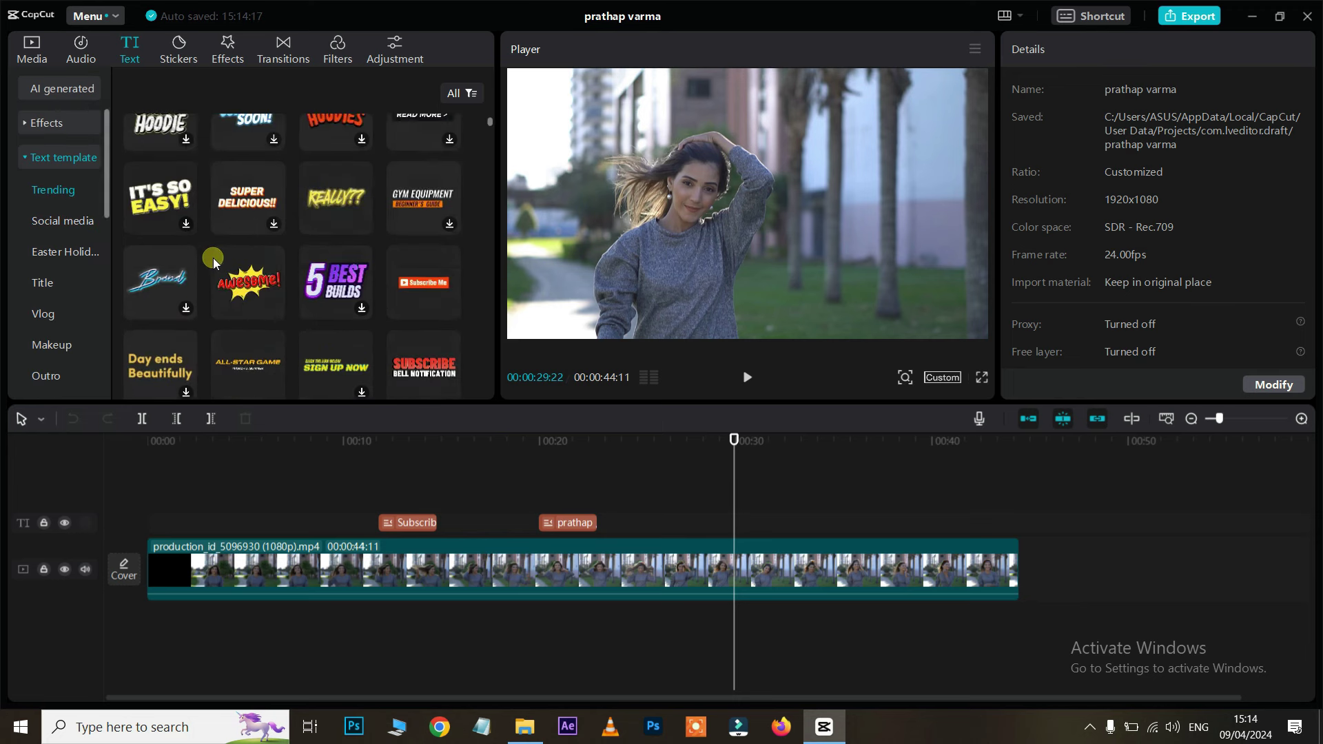
{"action": "scroll", "coordinate": [213, 258], "scroll_direction": "down", "scroll_amount": 2}
{"action": "scroll", "coordinate": [72, 285], "scroll_direction": "down", "scroll_amount": 3}
{"action": "scroll", "coordinate": [72, 285], "scroll_direction": "up", "scroll_amount": 3}
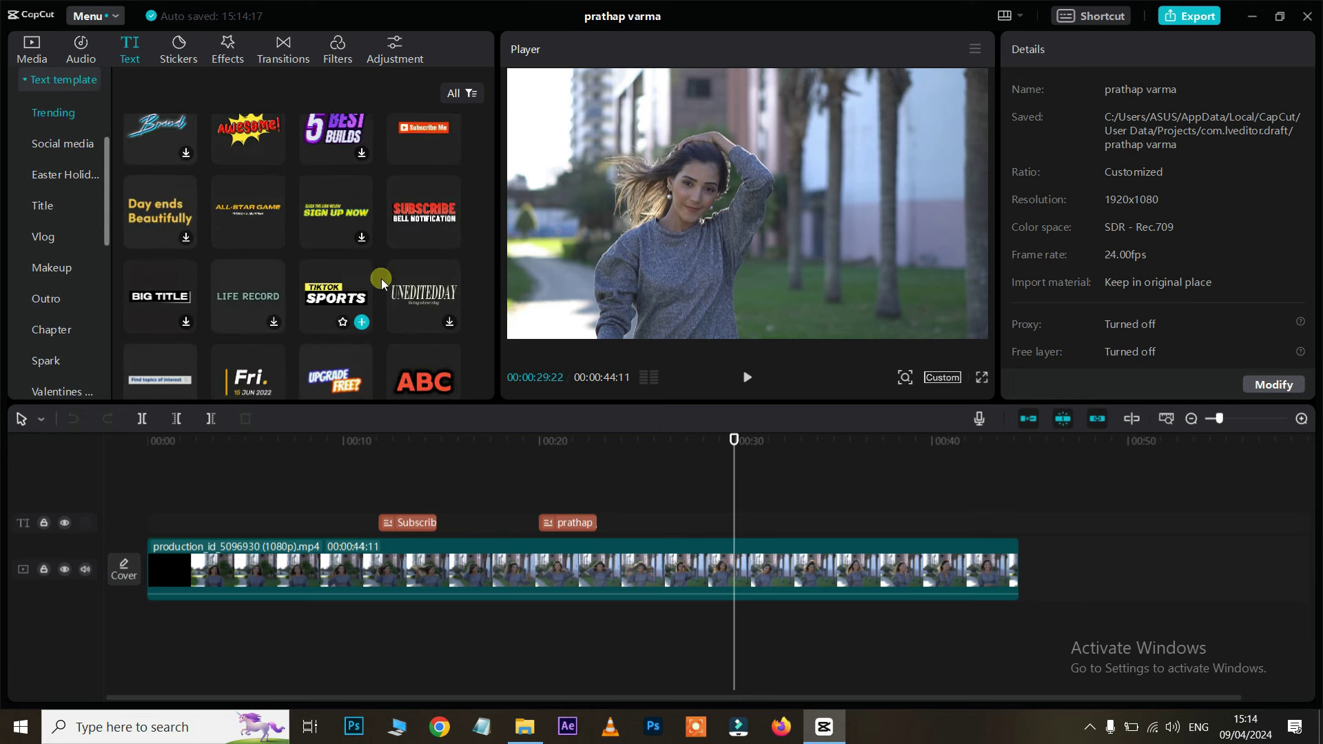
{"action": "scroll", "coordinate": [382, 278], "scroll_direction": "up", "scroll_amount": 4}
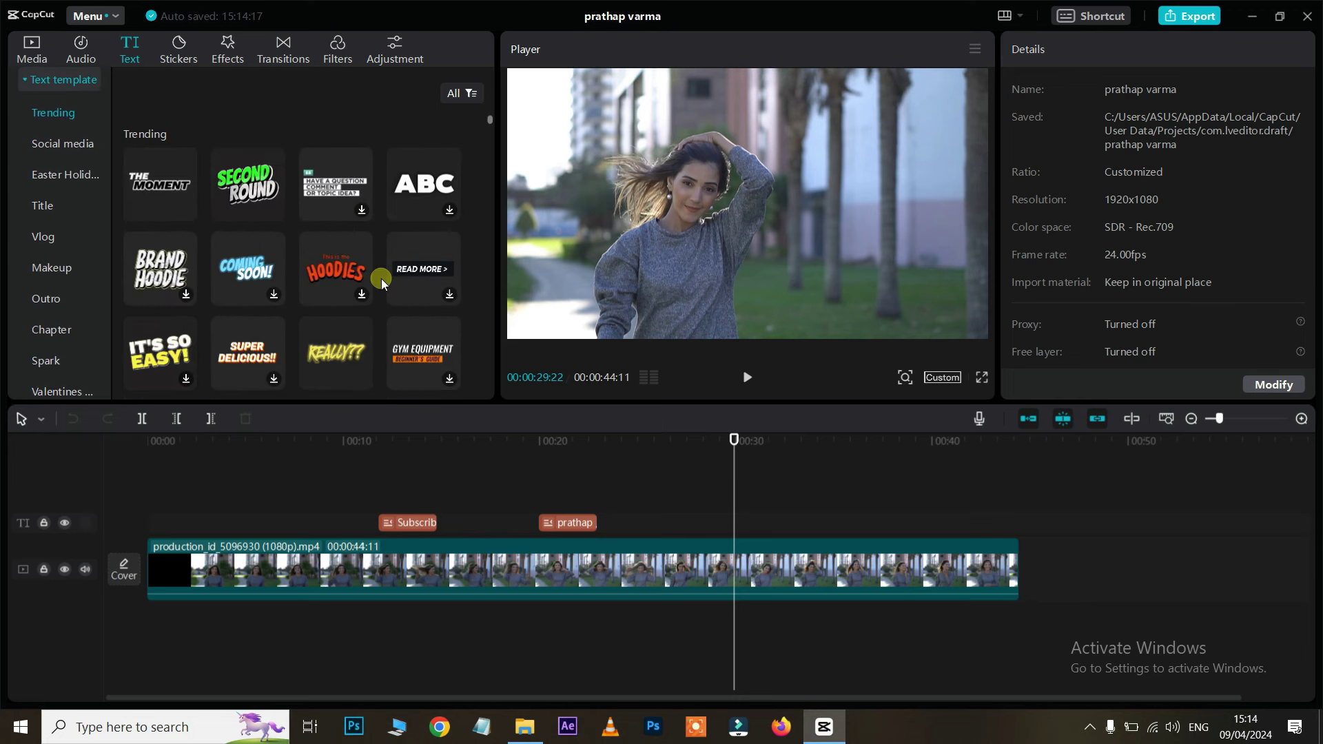
Step: Add the Trending sticker of floating pink hearts at about the 28-second mark and play it back
{"action": "left_click", "coordinate": [178, 54]}
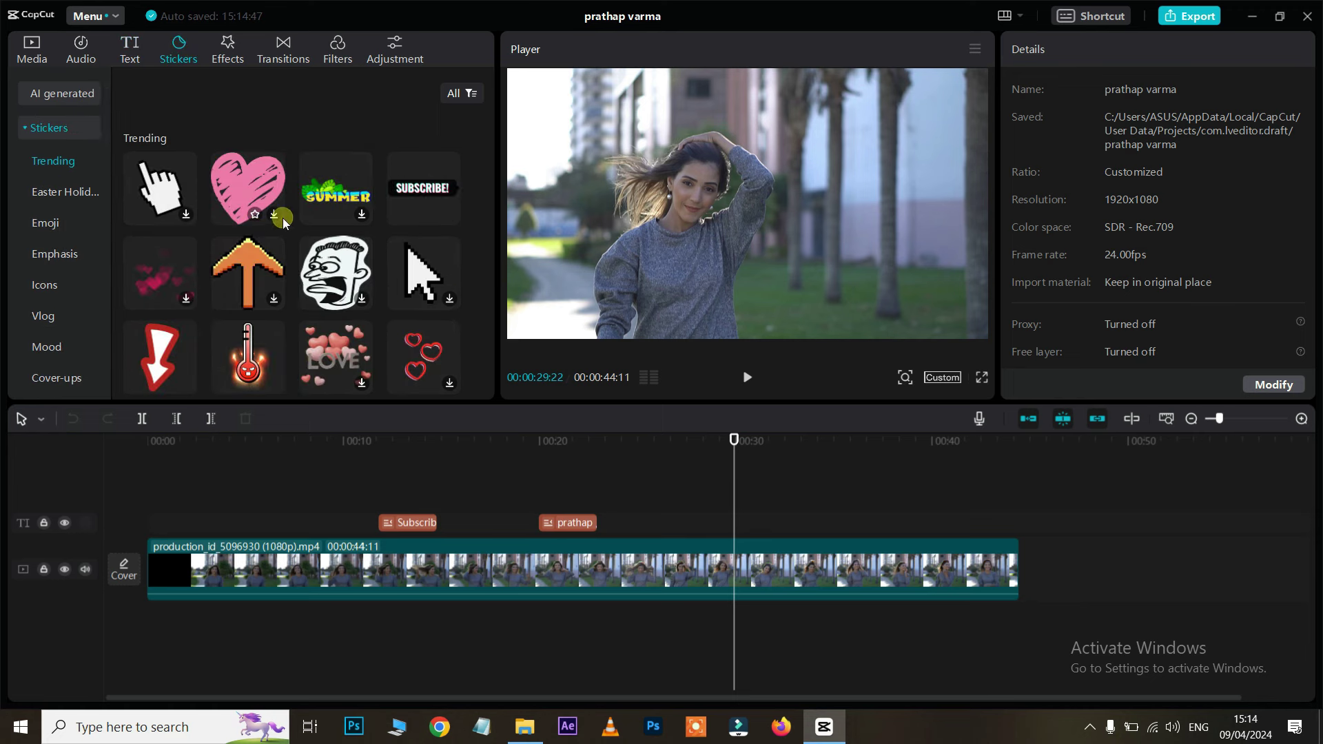
{"action": "left_click", "coordinate": [169, 277]}
{"action": "left_click_drag", "start_coordinate": [169, 278], "coordinate": [704, 457]}
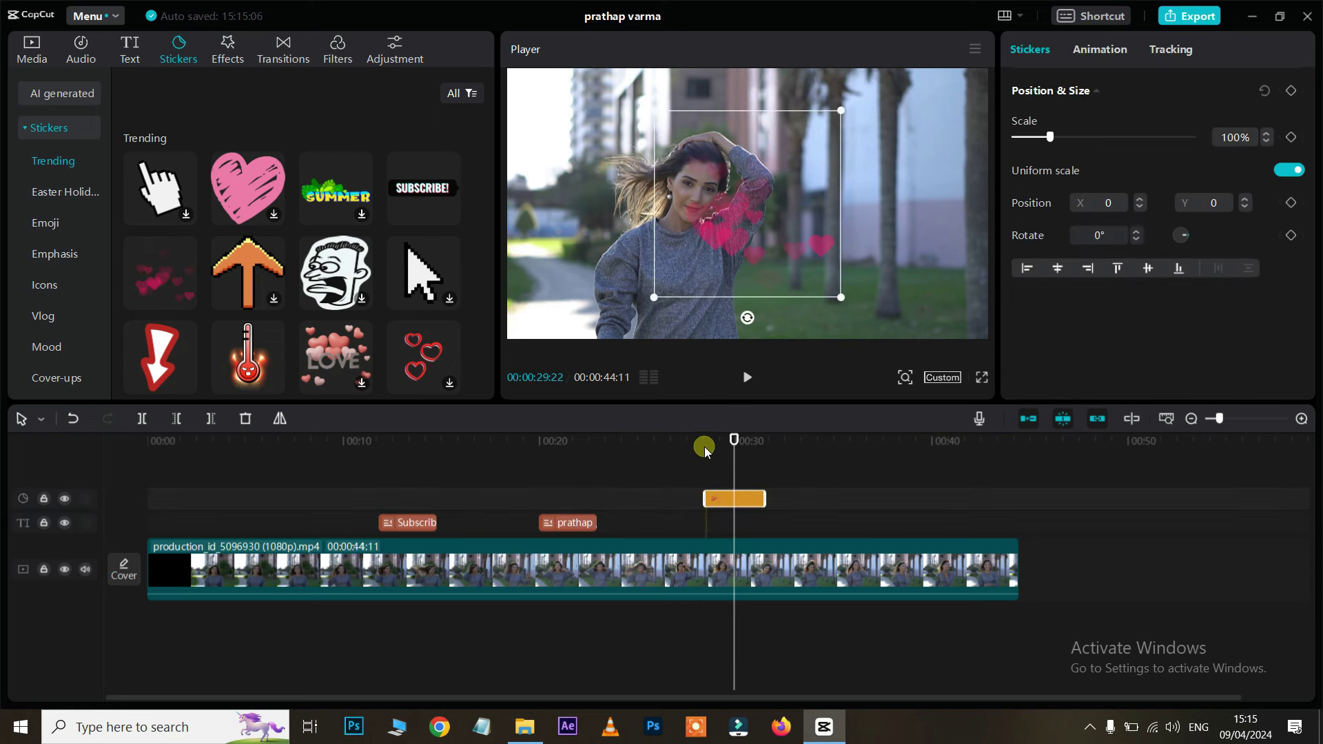
{"action": "left_click", "coordinate": [697, 444]}
{"action": "key", "text": "space"}
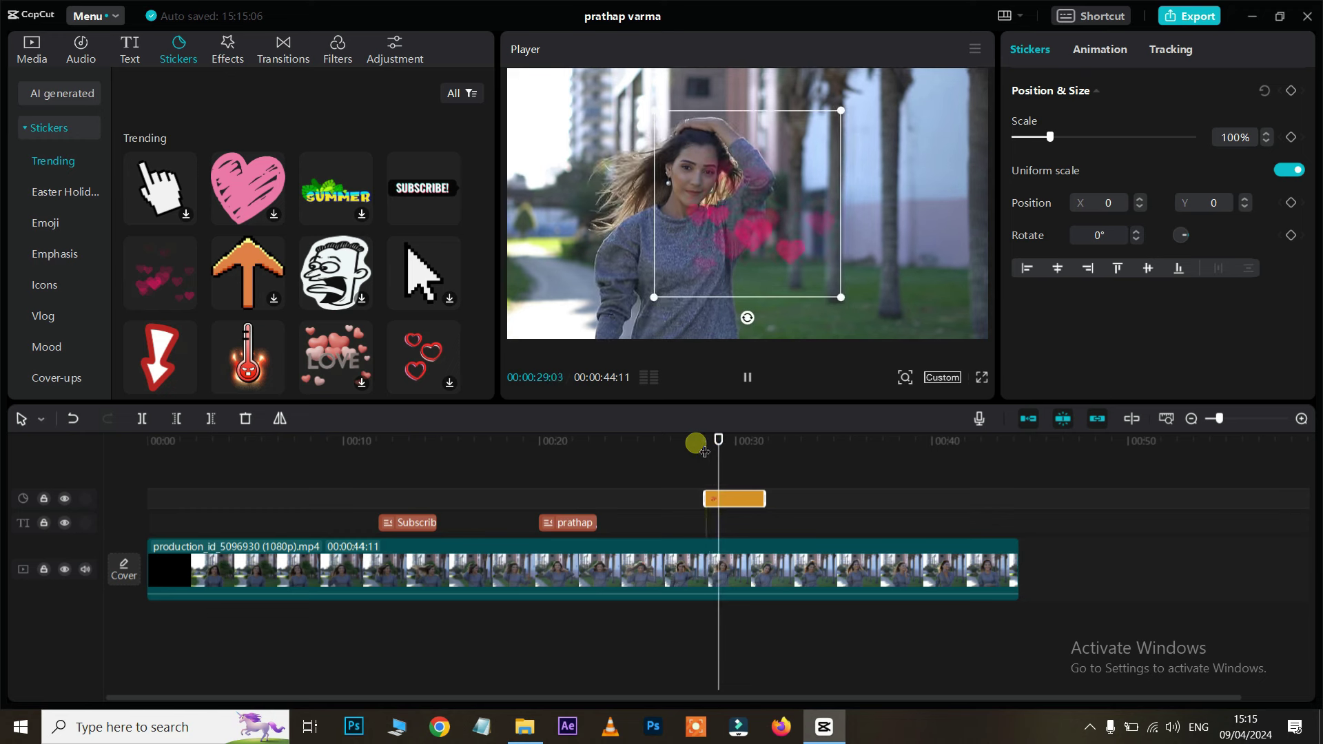
Step: Enlarge the floating hearts sticker to a scale of 152% and play it back over the video
{"action": "left_click", "coordinate": [840, 115]}
{"action": "left_click_drag", "start_coordinate": [842, 110], "coordinate": [916, 80]}
{"action": "key", "text": "space"}
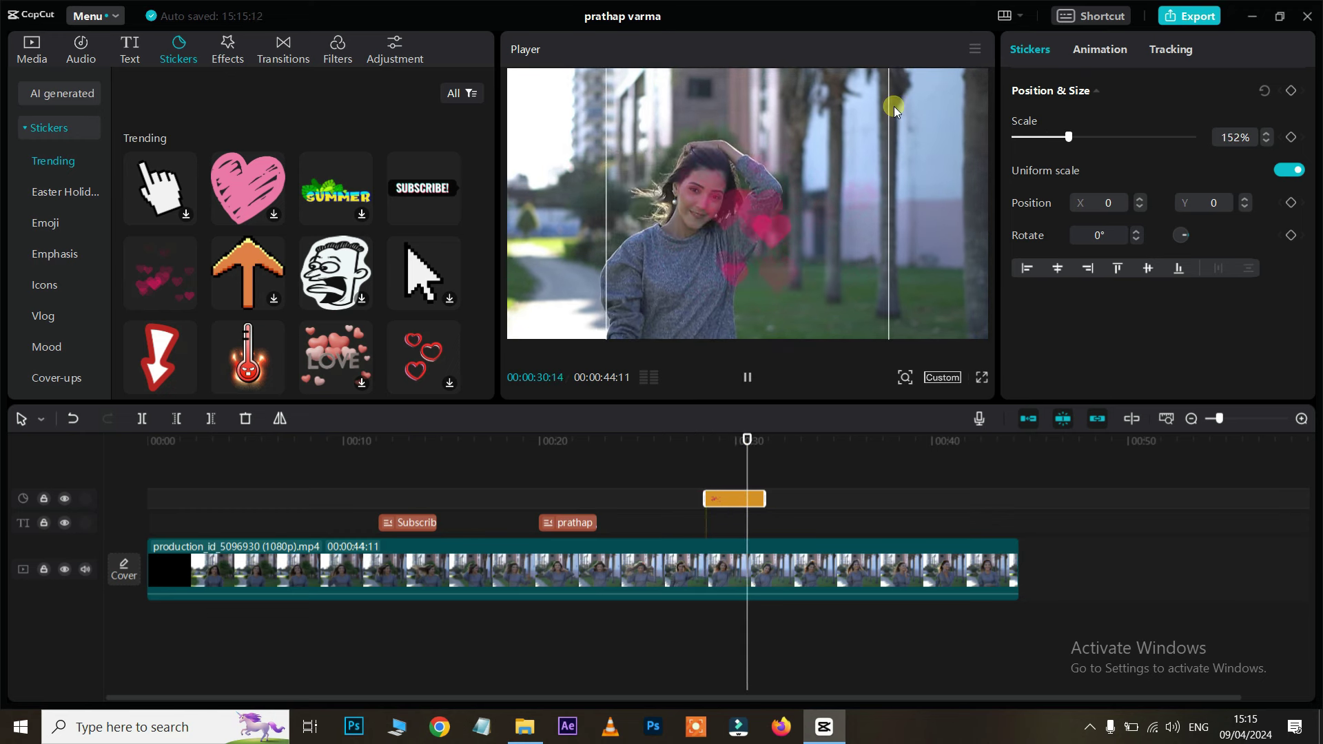
{"action": "key", "text": "space"}
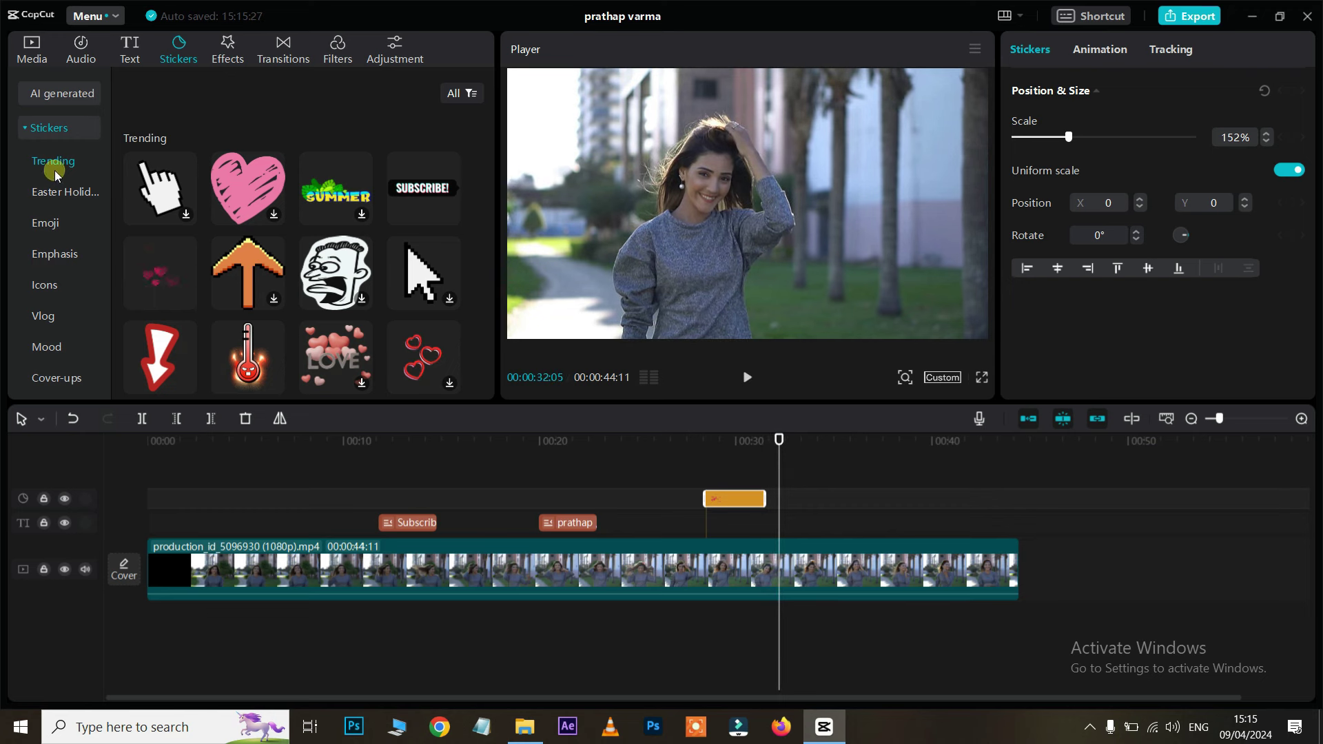
Step: Look through the Easter Holiday, Emoji, Emphasis, Icons, Vlog and Fashion sticker collections
{"action": "left_click", "coordinate": [50, 191]}
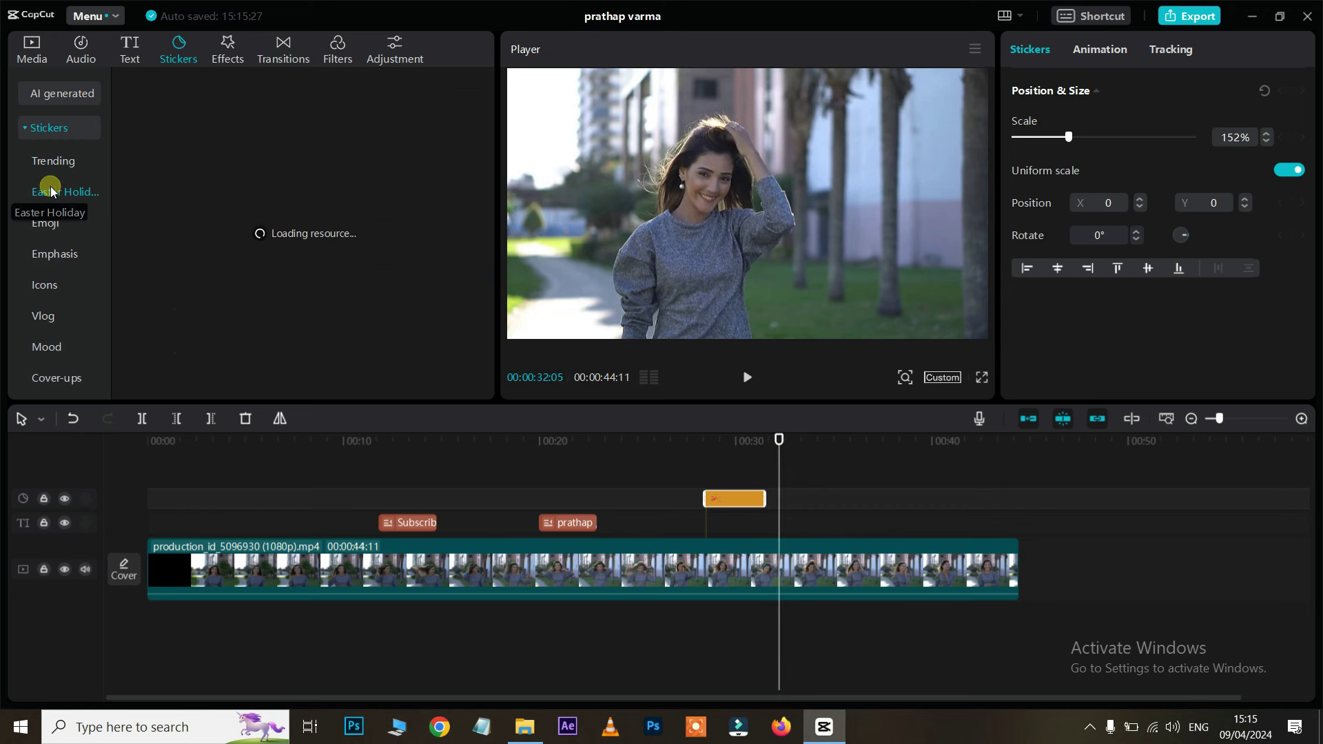
{"action": "left_click", "coordinate": [55, 226]}
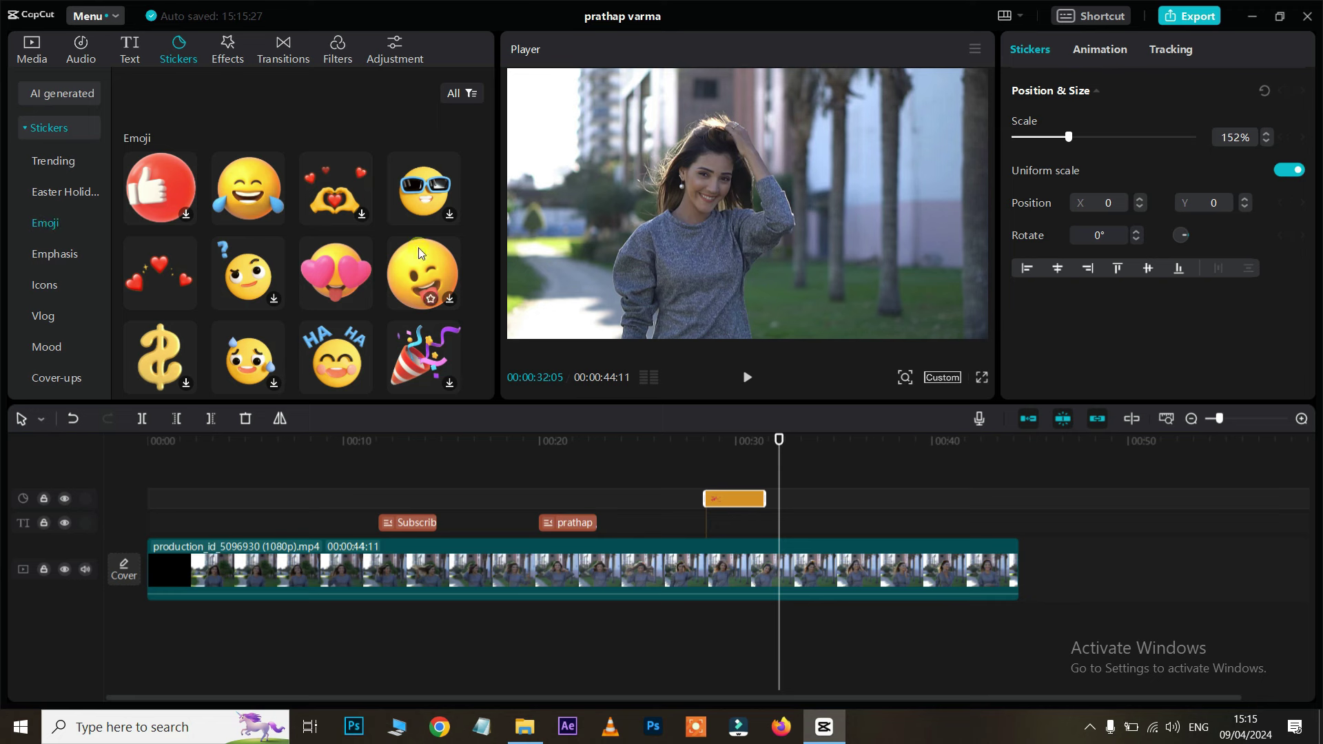
{"action": "scroll", "coordinate": [419, 252], "scroll_direction": "down", "scroll_amount": 3}
{"action": "scroll", "coordinate": [419, 252], "scroll_direction": "down", "scroll_amount": 10}
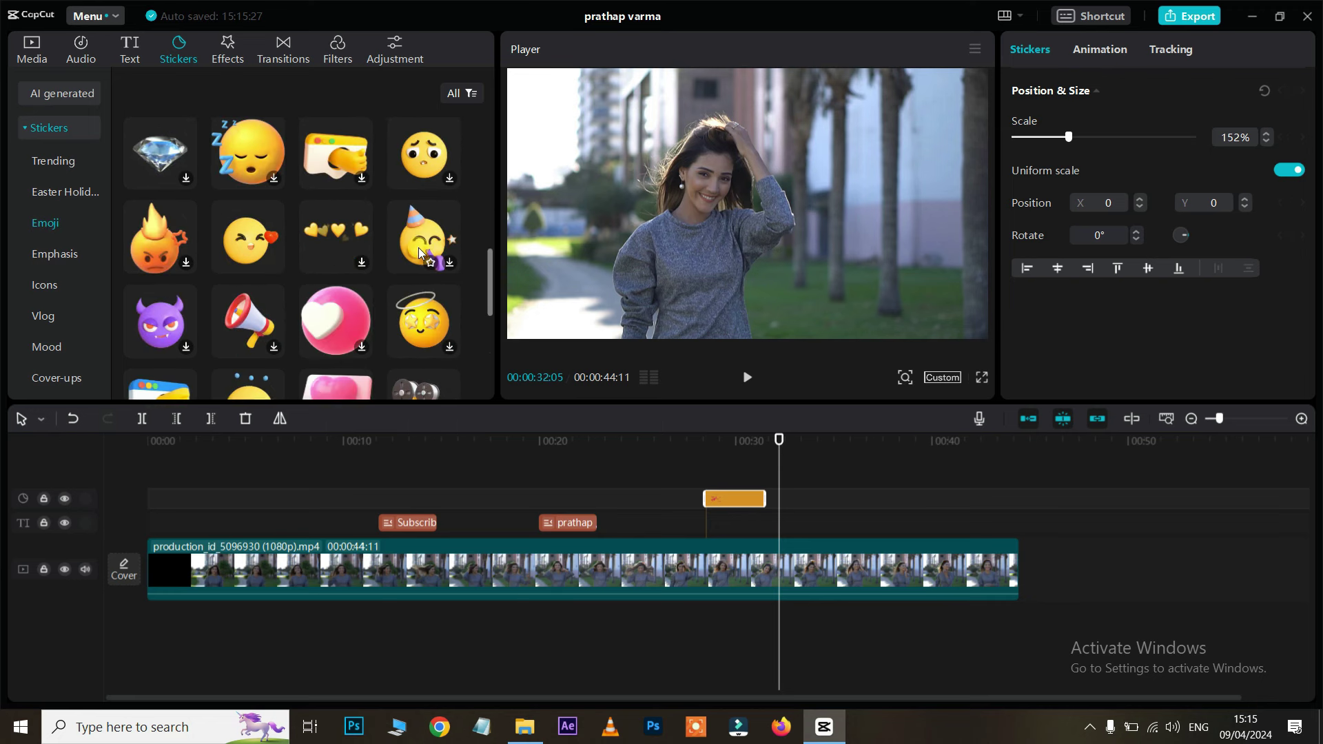
{"action": "left_click", "coordinate": [55, 255]}
{"action": "scroll", "coordinate": [278, 272], "scroll_direction": "down", "scroll_amount": 3}
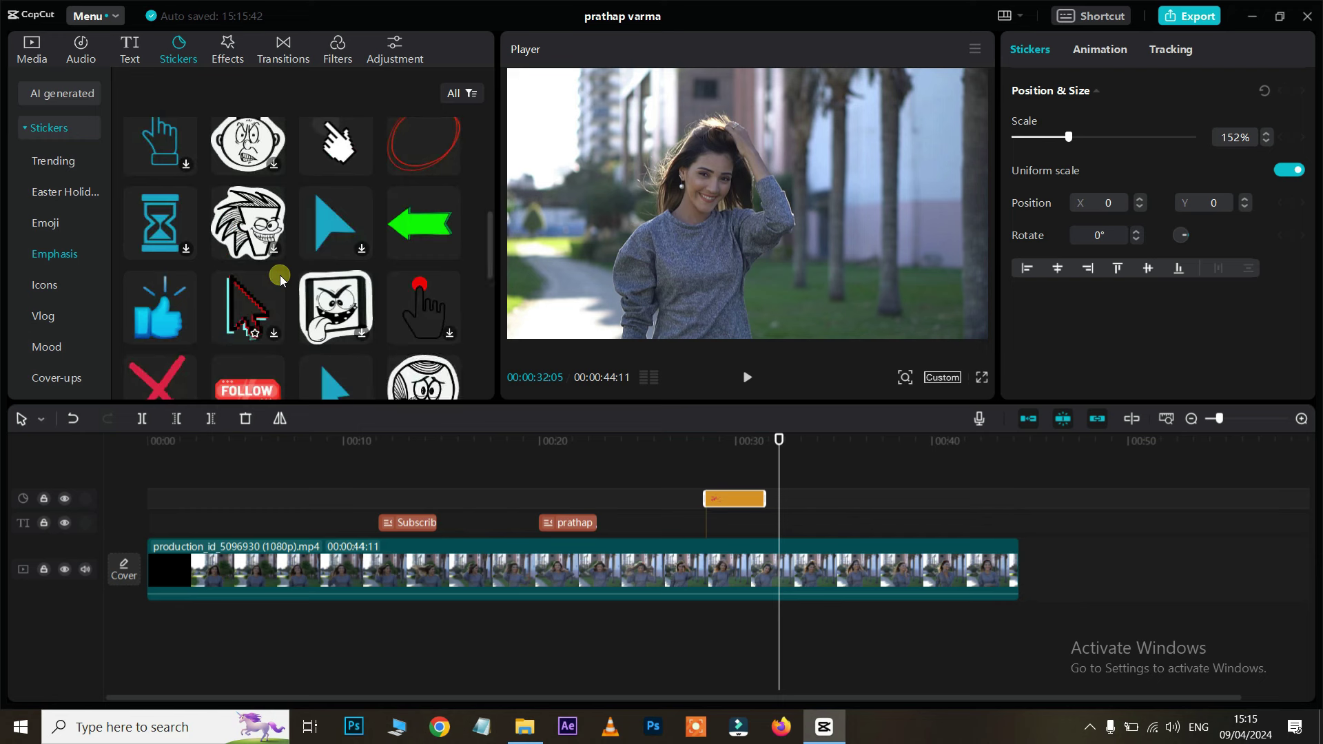
{"action": "scroll", "coordinate": [278, 272], "scroll_direction": "down", "scroll_amount": 3}
{"action": "left_click", "coordinate": [47, 292]}
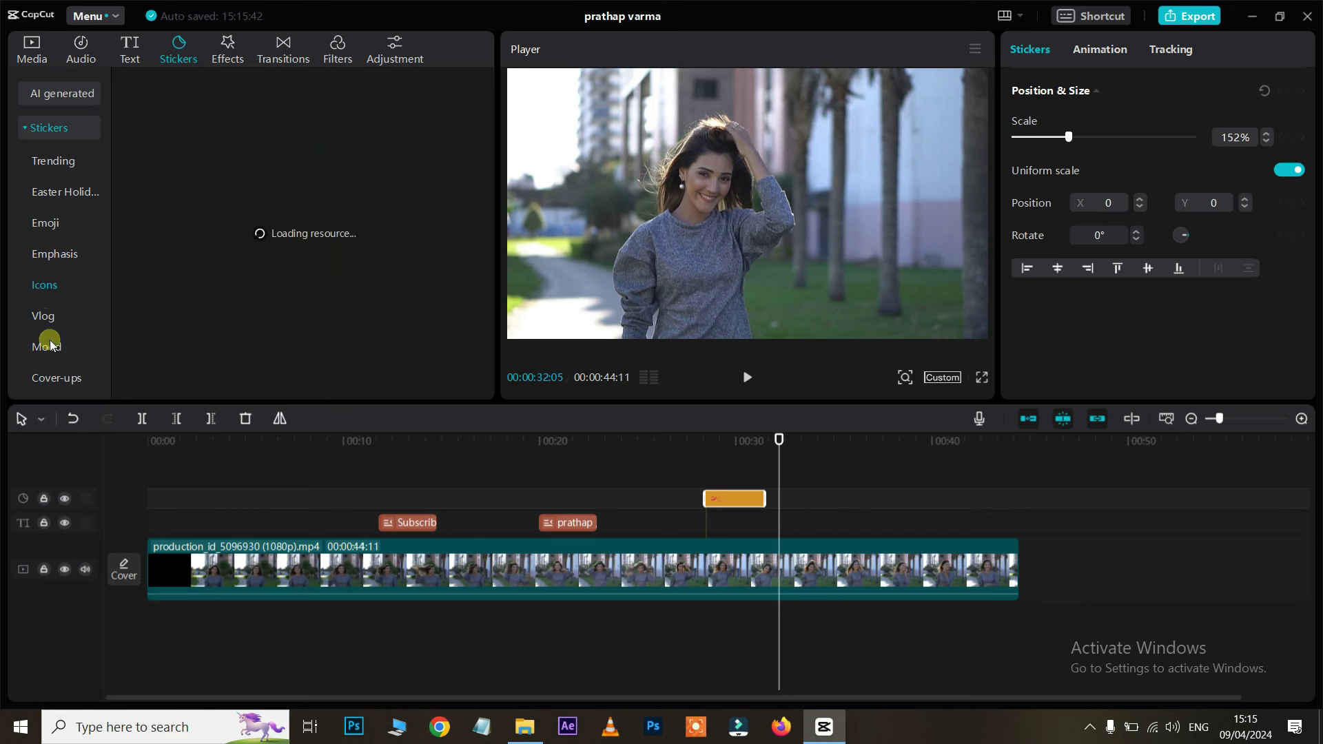
{"action": "left_click", "coordinate": [45, 316]}
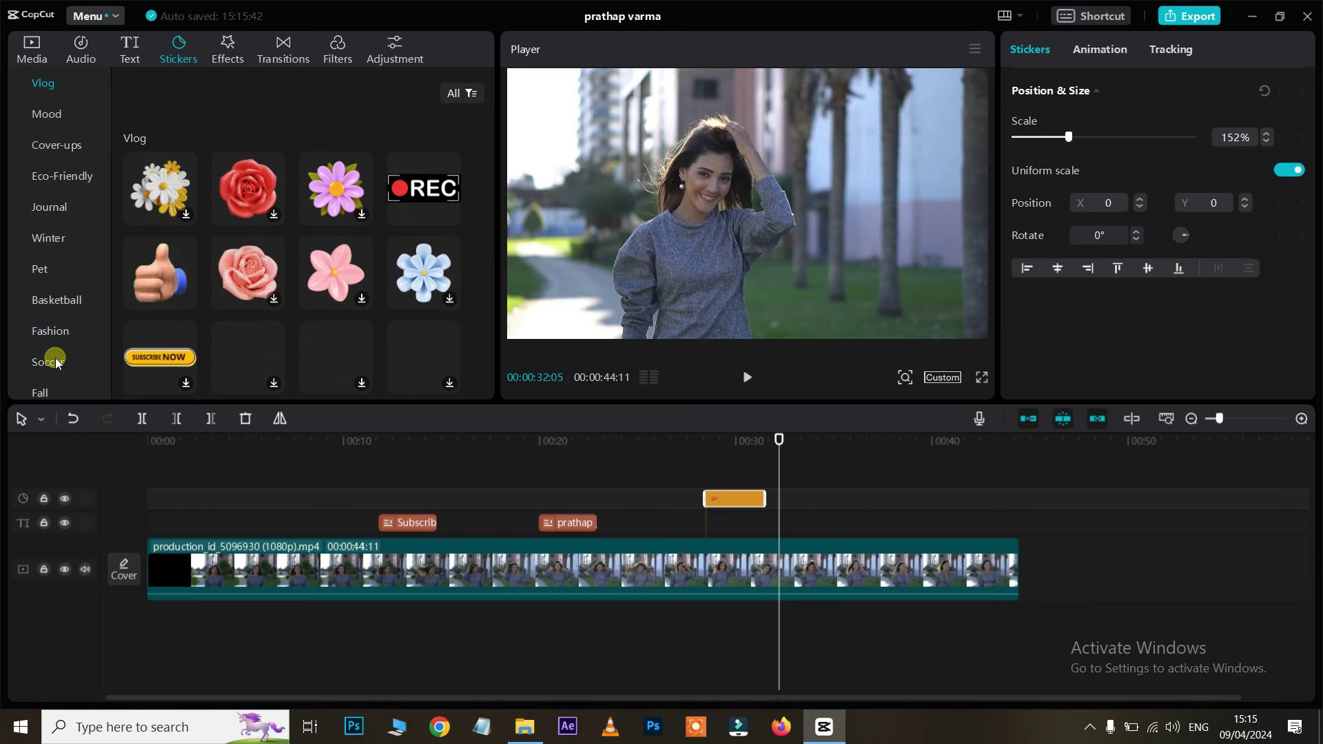
{"action": "left_click", "coordinate": [57, 337]}
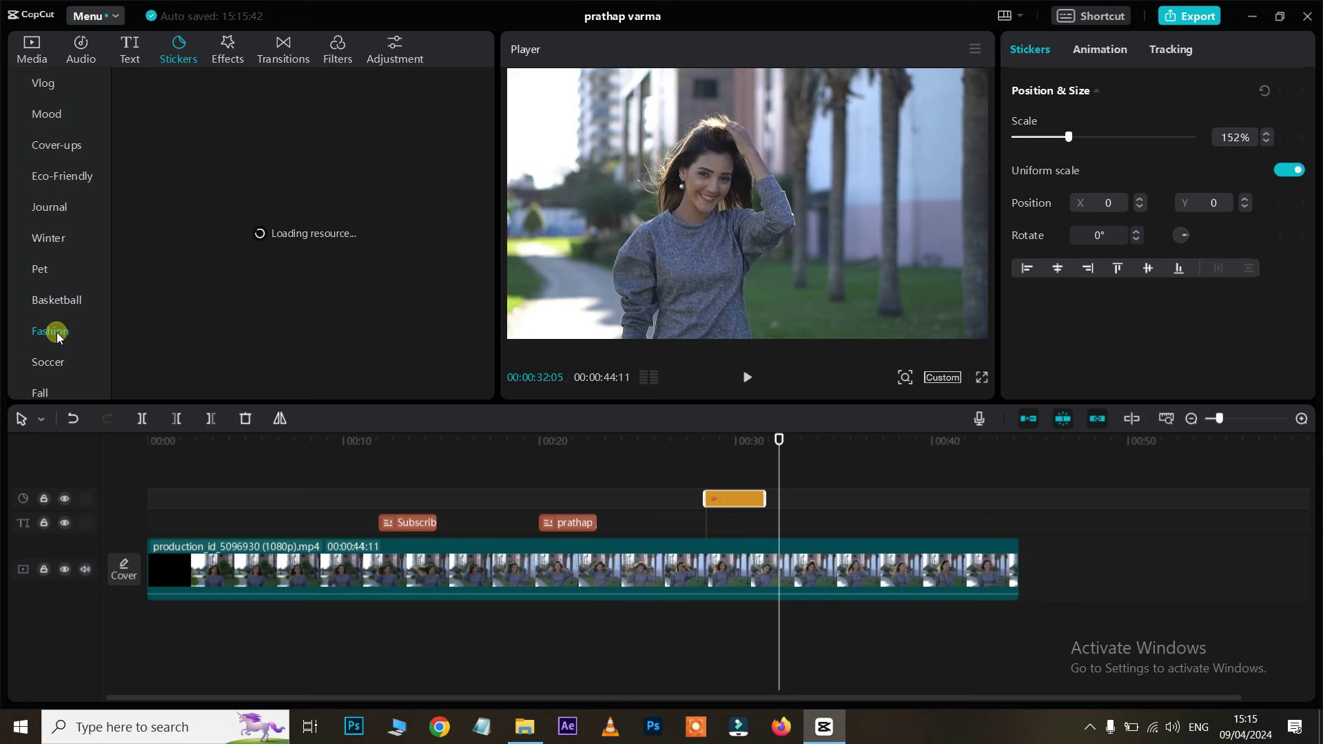
{"action": "scroll", "coordinate": [57, 337], "scroll_direction": "down", "scroll_amount": 2}
{"action": "scroll", "coordinate": [56, 336], "scroll_direction": "down", "scroll_amount": 2}
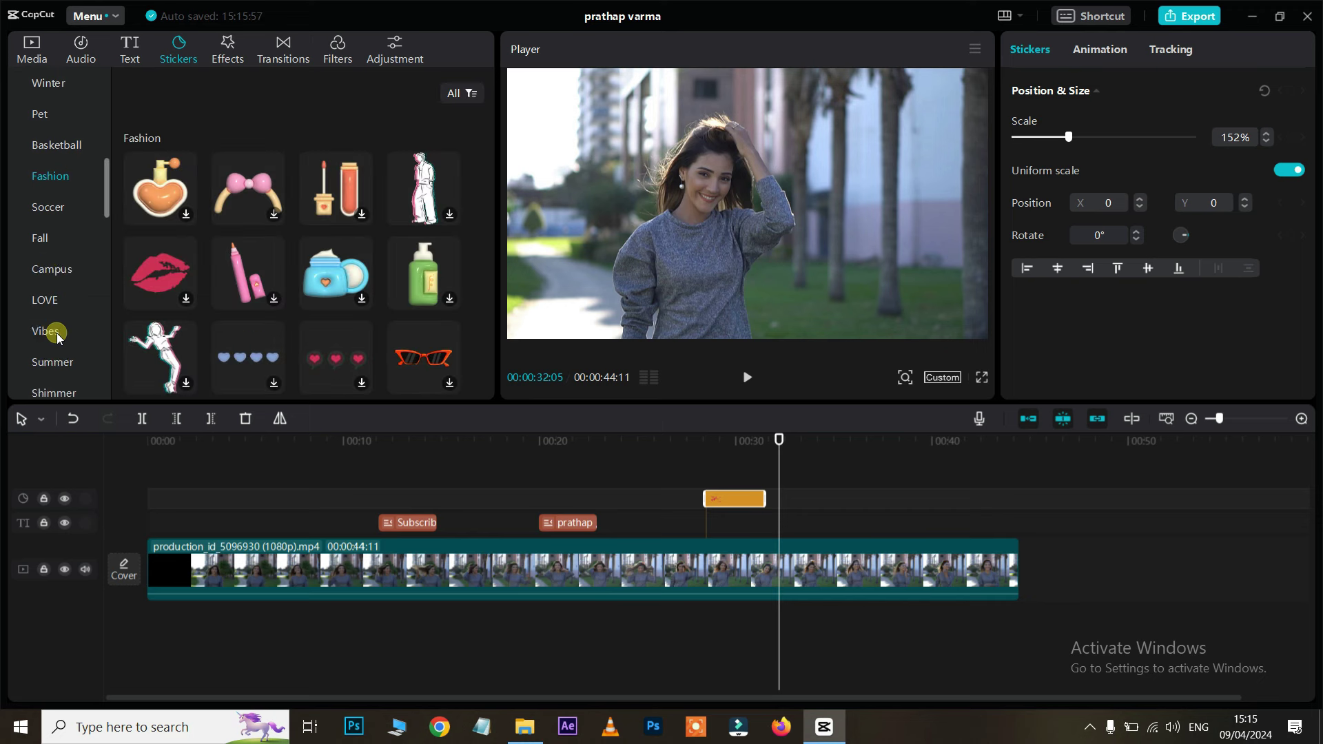
Step: Add the LOVE sticker of a red heart with glowing sparks at about the 35-second mark
{"action": "left_click", "coordinate": [48, 302]}
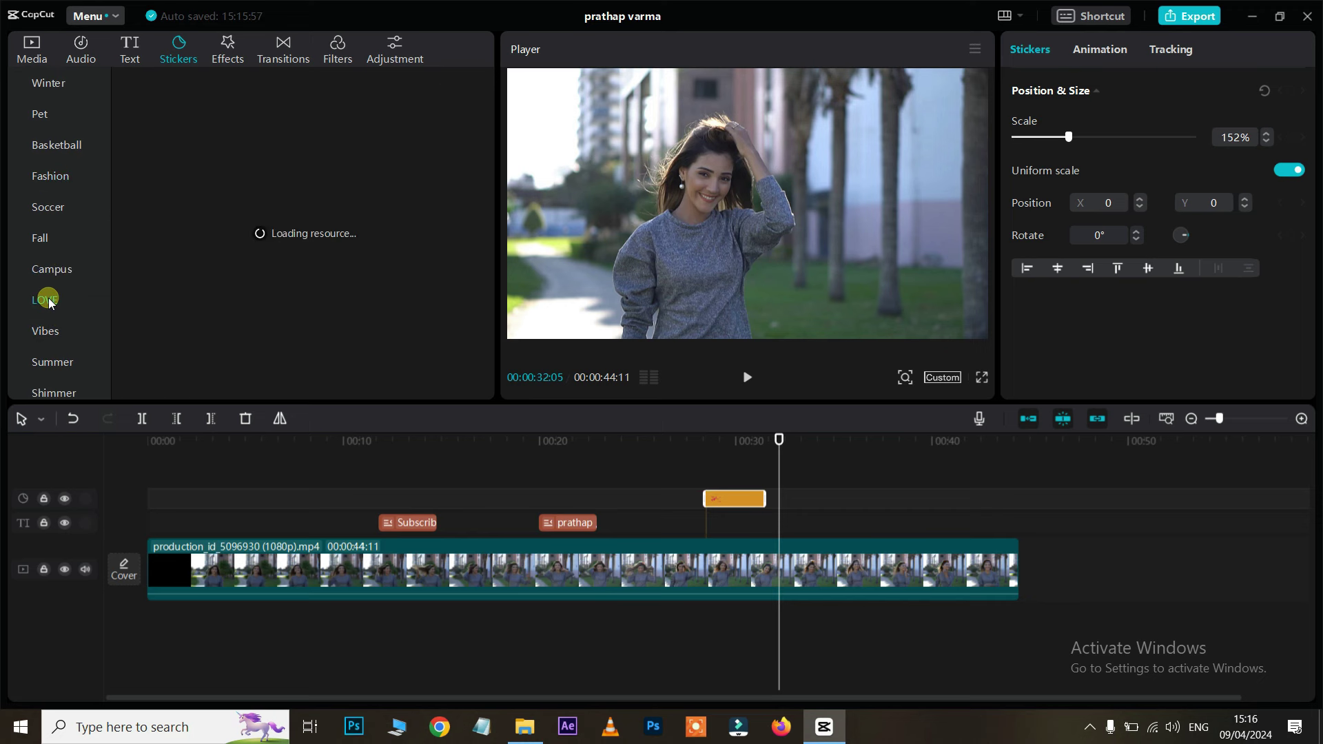
{"action": "left_click", "coordinate": [157, 274]}
{"action": "left_click_drag", "start_coordinate": [157, 274], "coordinate": [855, 500]}
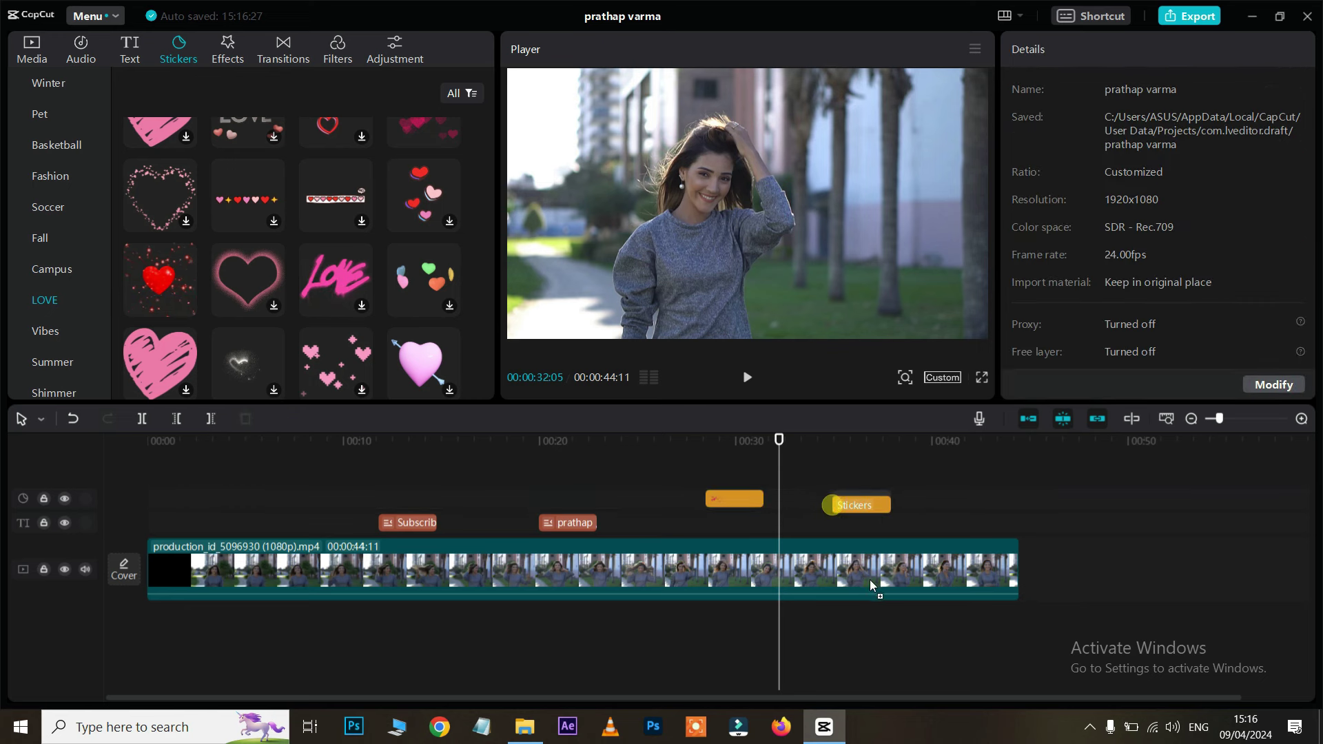
{"action": "left_click", "coordinate": [836, 443]}
Step: Move the red heart sticker beside the woman to X 1272, Y 378, enlarge it to 127%, and play it back
{"action": "left_click_drag", "start_coordinate": [768, 233], "coordinate": [928, 181]}
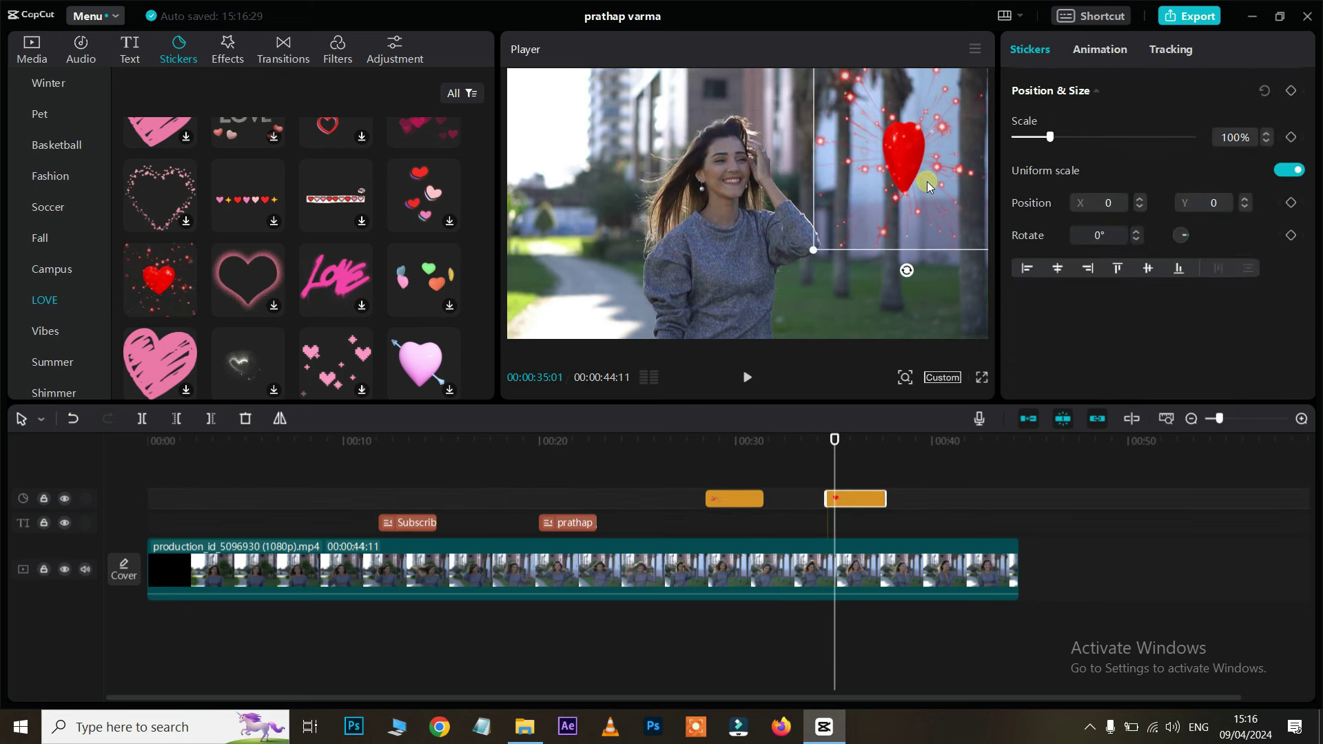
{"action": "left_click_drag", "start_coordinate": [809, 256], "coordinate": [759, 283]}
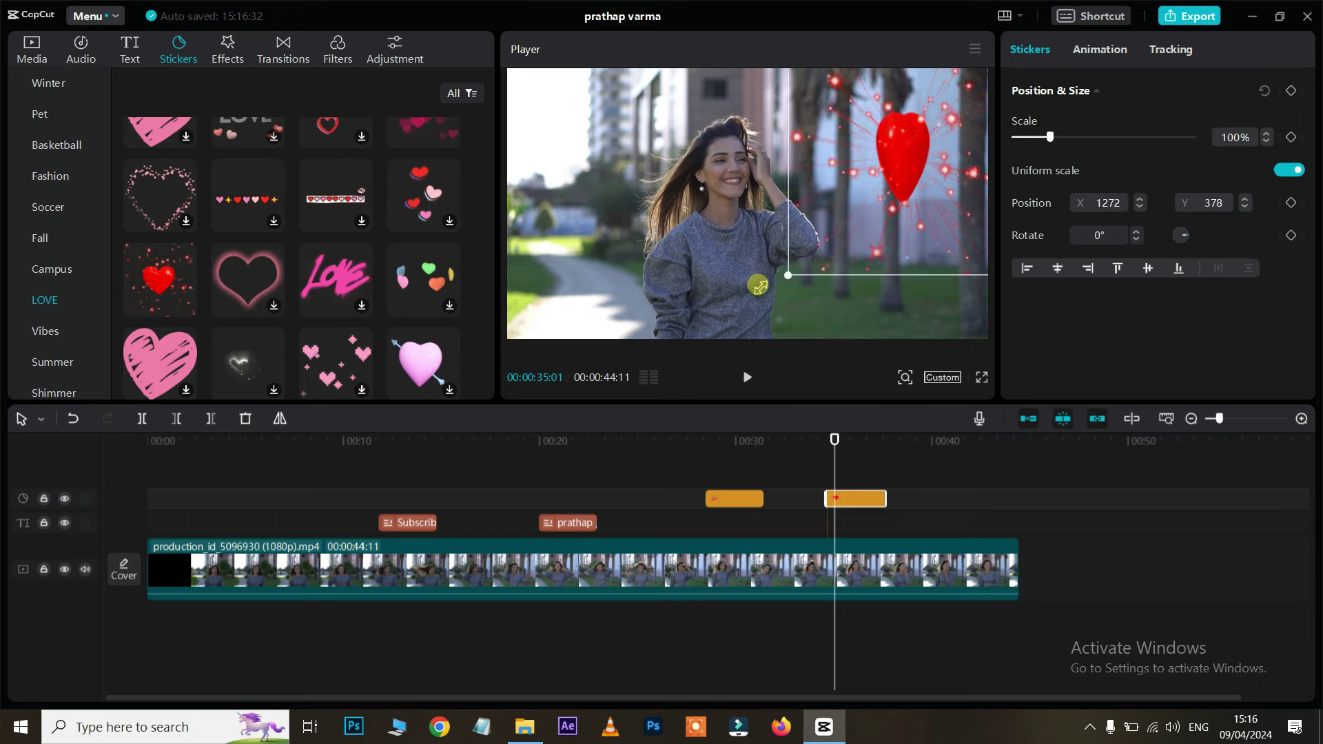
{"action": "left_click", "coordinate": [817, 443]}
{"action": "key", "text": "space"}
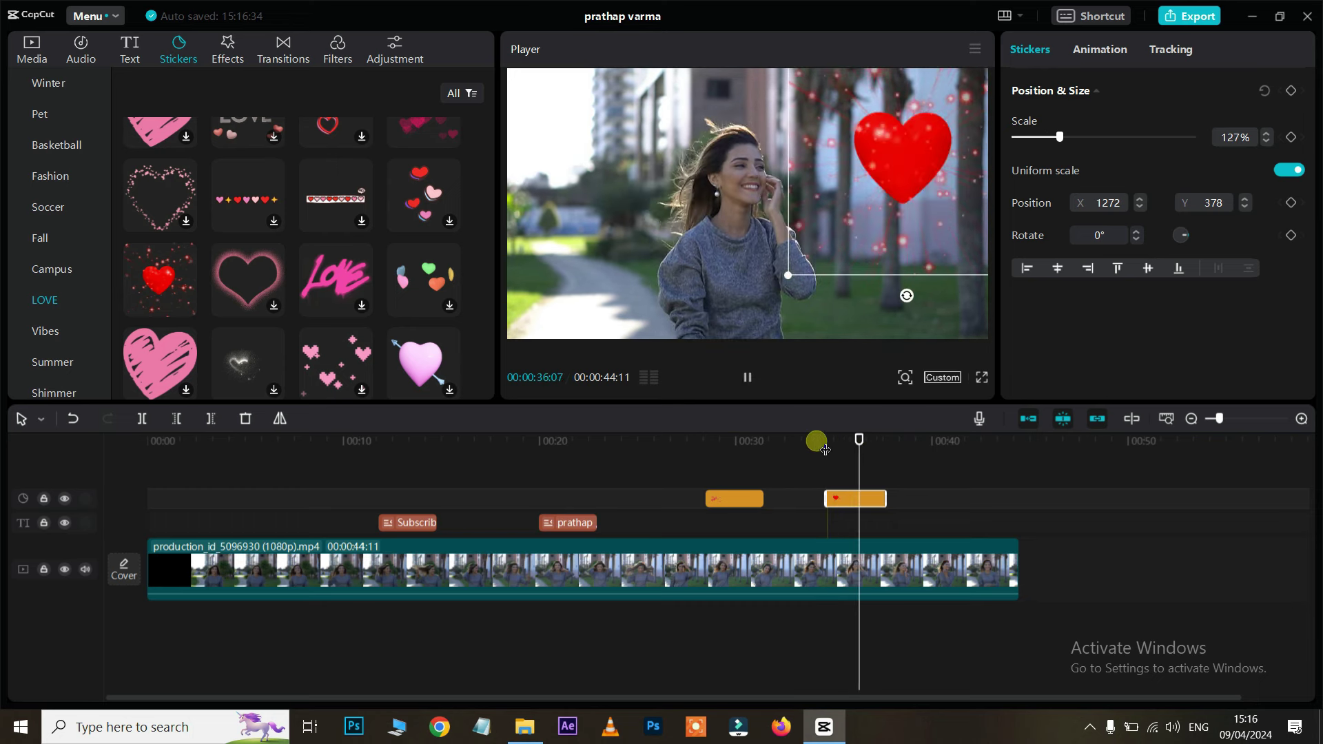
{"action": "key", "text": "space"}
Step: Look through more LOVE stickers and the remaining sticker categories
{"action": "scroll", "coordinate": [351, 224], "scroll_direction": "down", "scroll_amount": 3}
{"action": "scroll", "coordinate": [351, 224], "scroll_direction": "down", "scroll_amount": 2}
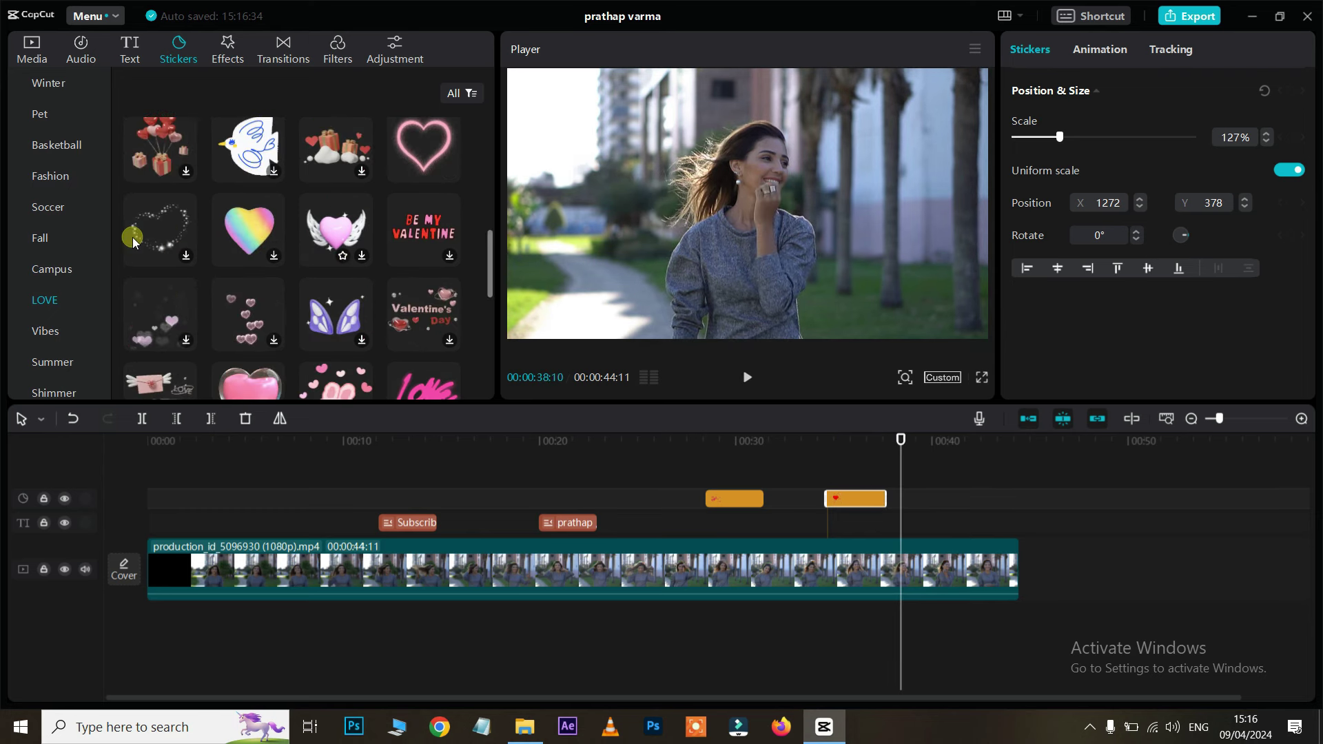
{"action": "scroll", "coordinate": [69, 290], "scroll_direction": "down", "scroll_amount": 6}
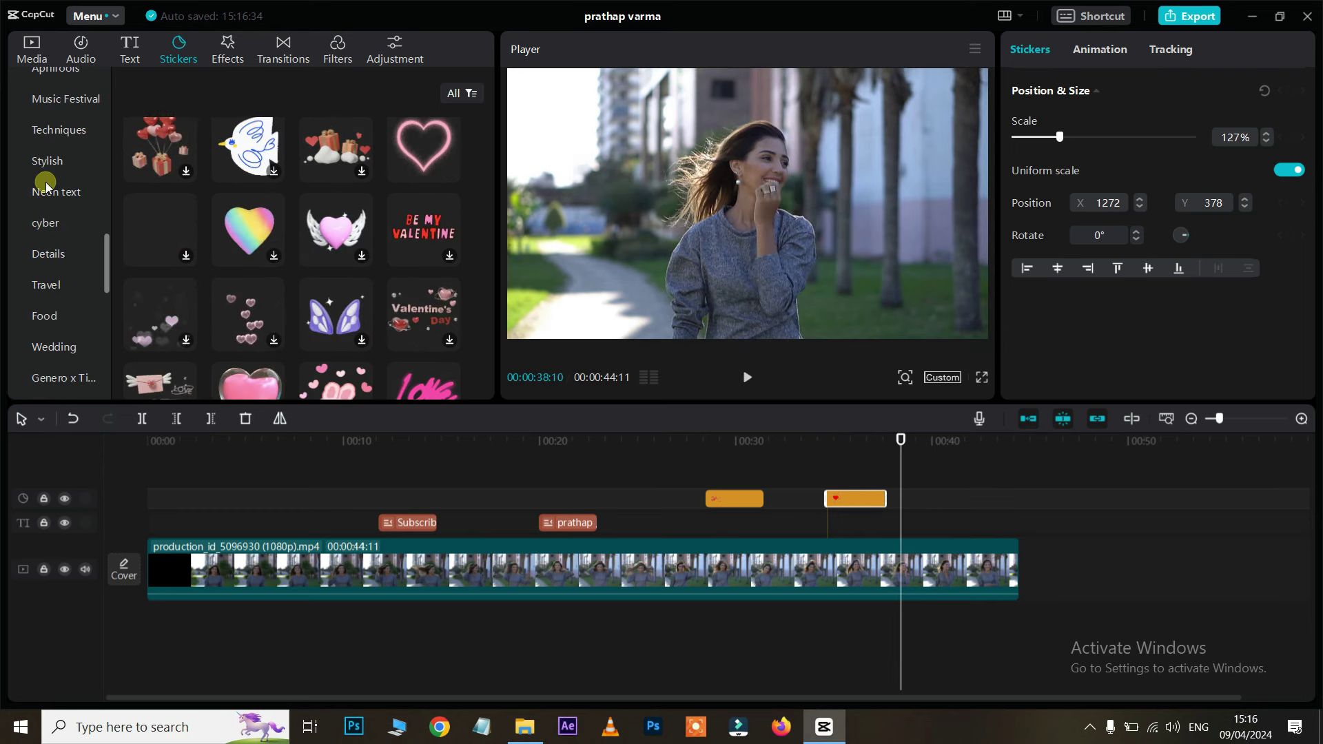
{"action": "scroll", "coordinate": [51, 313], "scroll_direction": "down", "scroll_amount": 2}
{"action": "scroll", "coordinate": [58, 317], "scroll_direction": "up", "scroll_amount": 8}
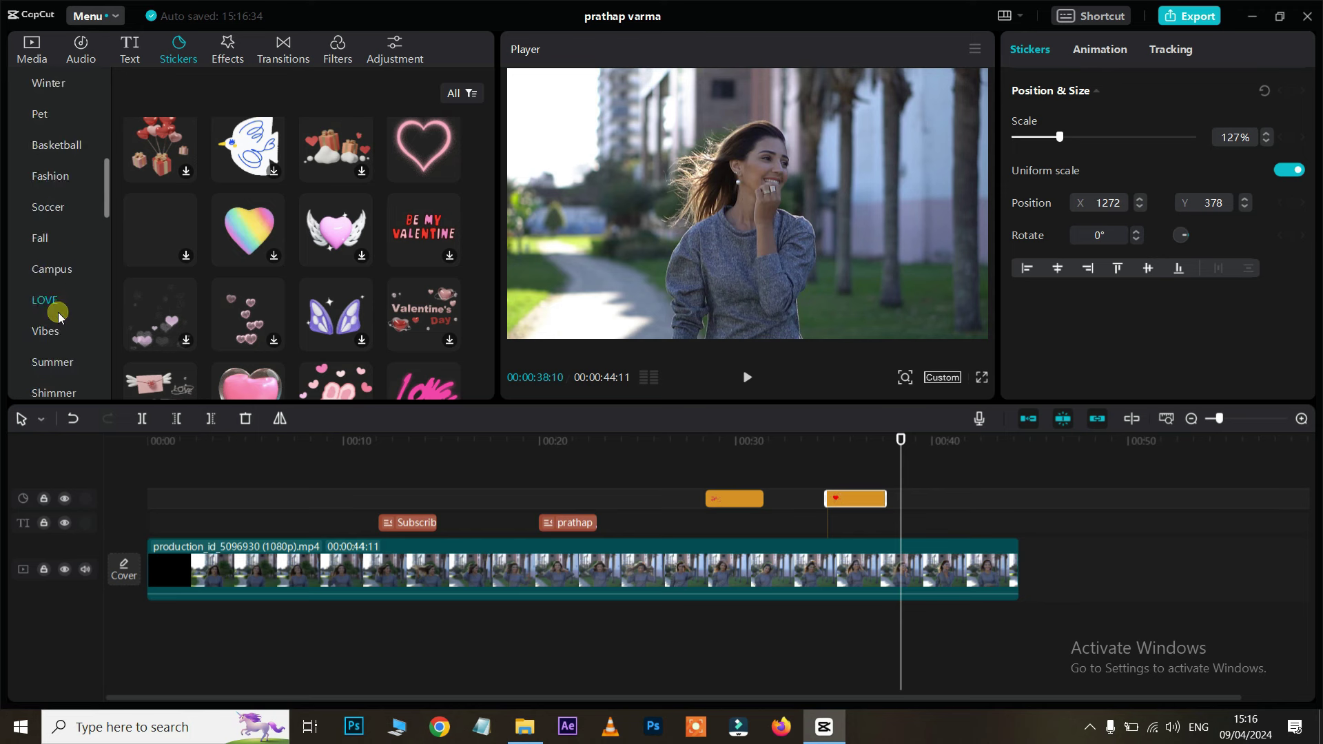
Step: Try the Trending Vibration Flash video effect on the whole clip, playing it from the start, and undo it
{"action": "left_click", "coordinate": [227, 53]}
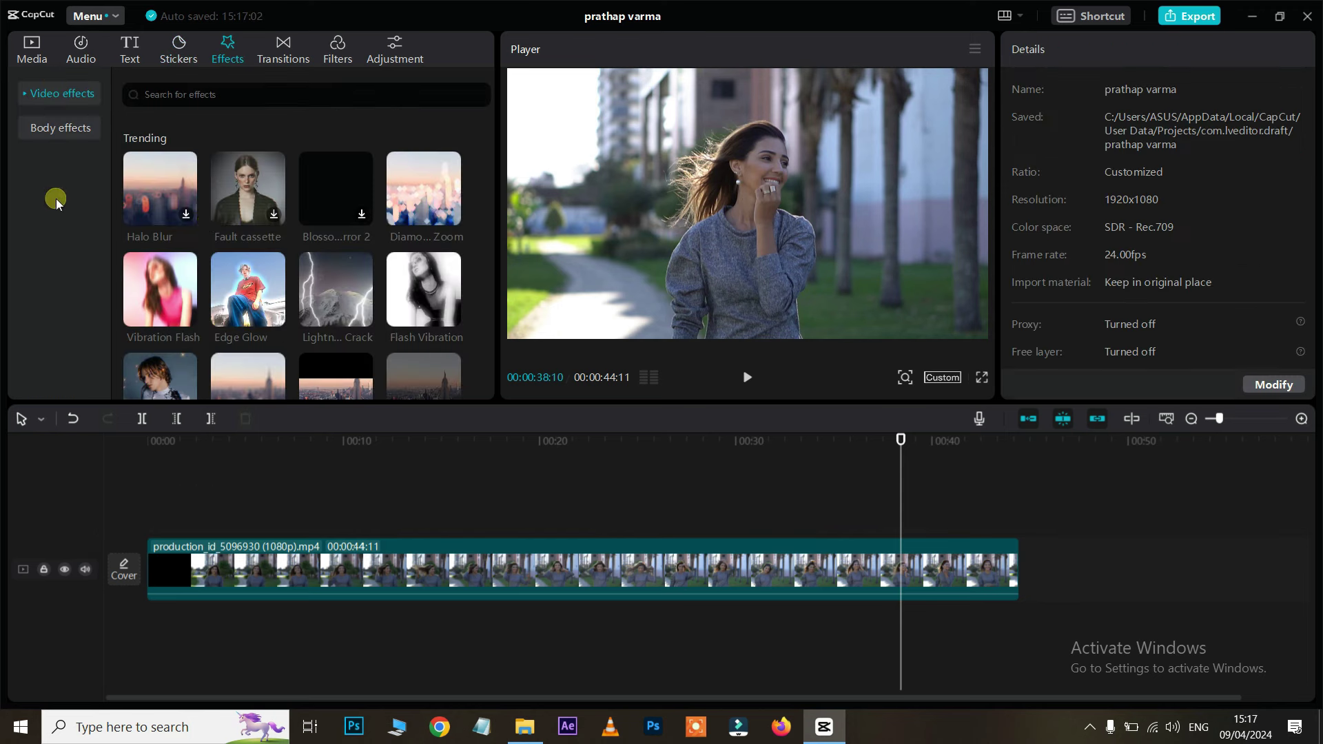
{"action": "left_click_drag", "start_coordinate": [173, 285], "coordinate": [317, 560]}
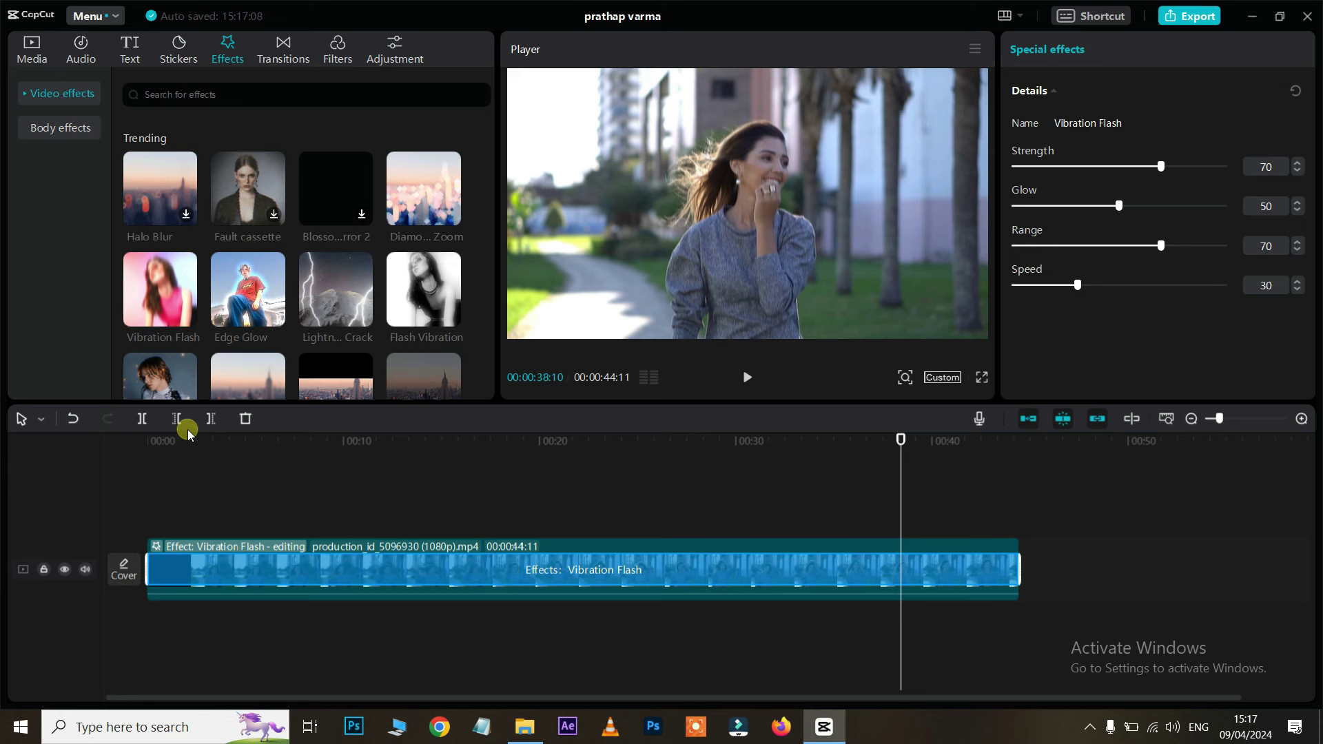
{"action": "left_click", "coordinate": [148, 441]}
{"action": "key", "text": "space"}
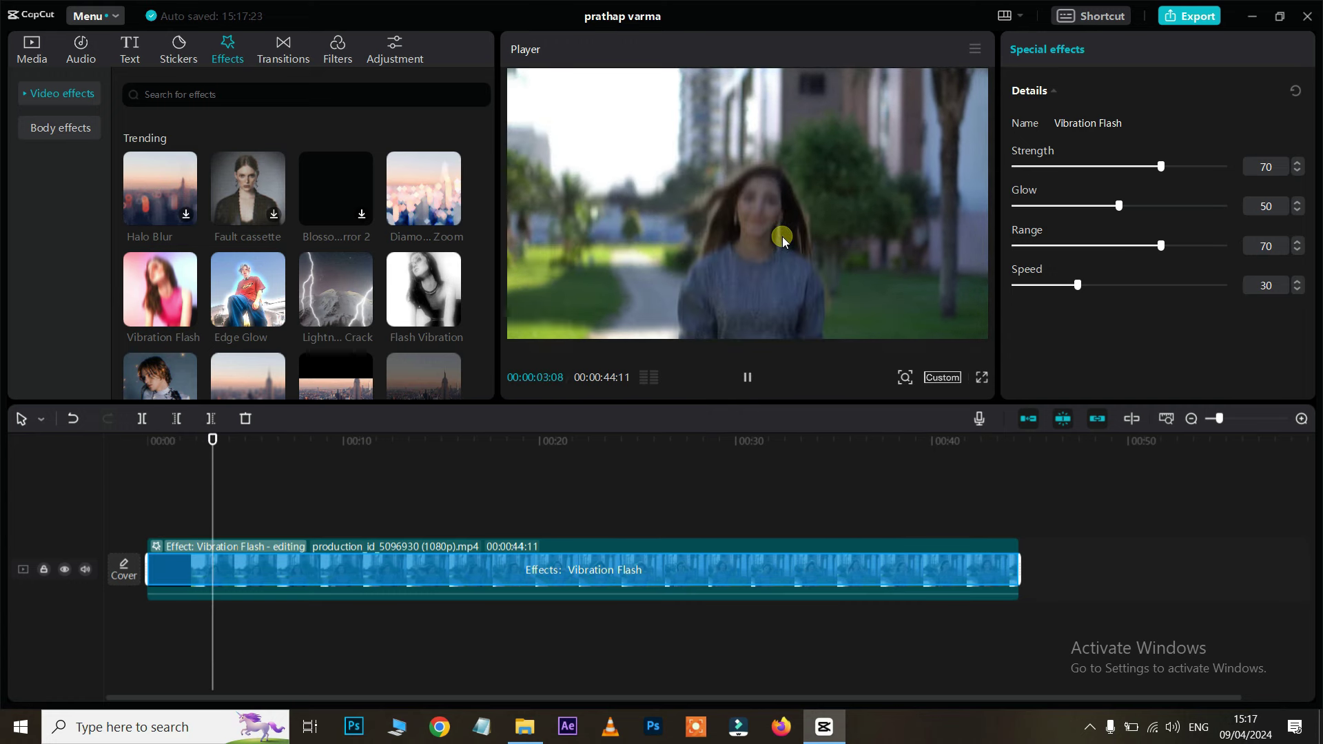
{"action": "key", "text": "space"}
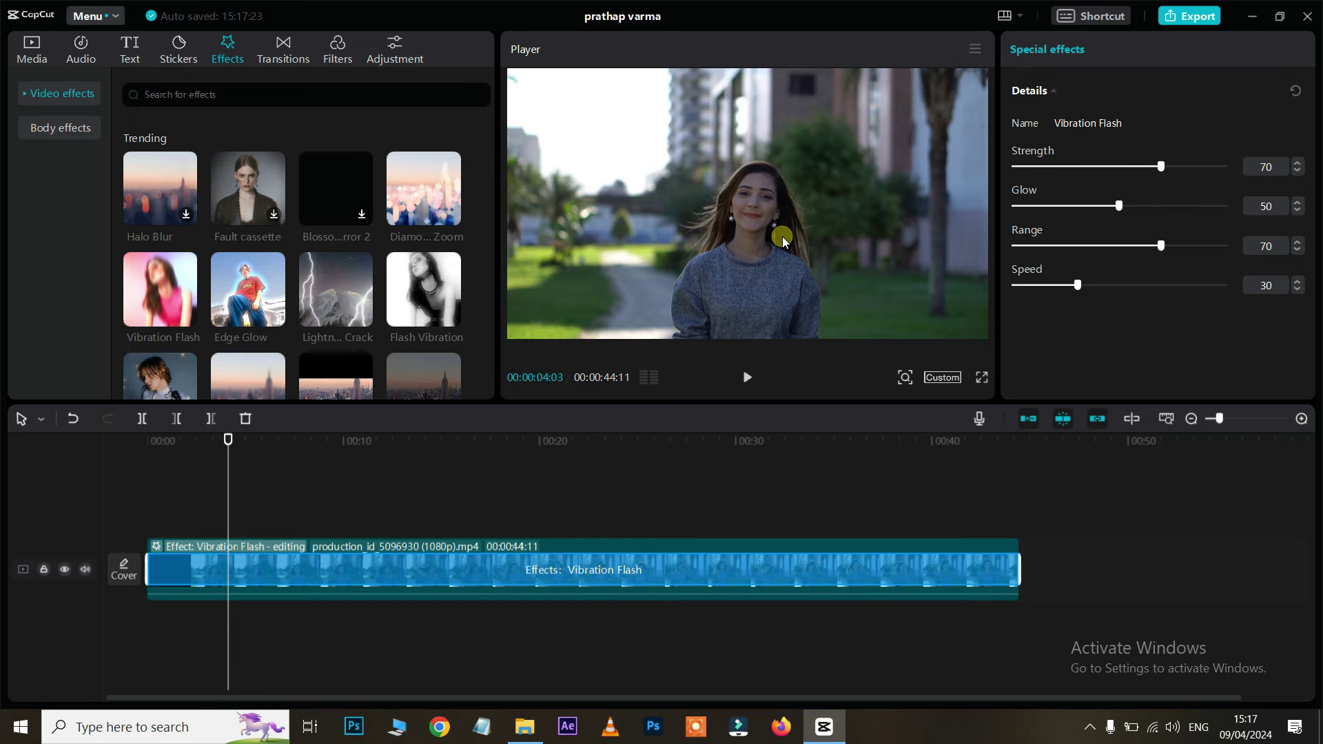
{"action": "key", "text": "ctrl+z"}
Step: Add Vibration Flash as a separate effect segment above the video at about the 9-second mark and play it back
{"action": "mouse_move", "coordinate": [167, 292]}
{"action": "left_click_drag", "start_coordinate": [167, 293], "coordinate": [329, 522]}
{"action": "left_click", "coordinate": [318, 441]}
{"action": "key", "text": "space"}
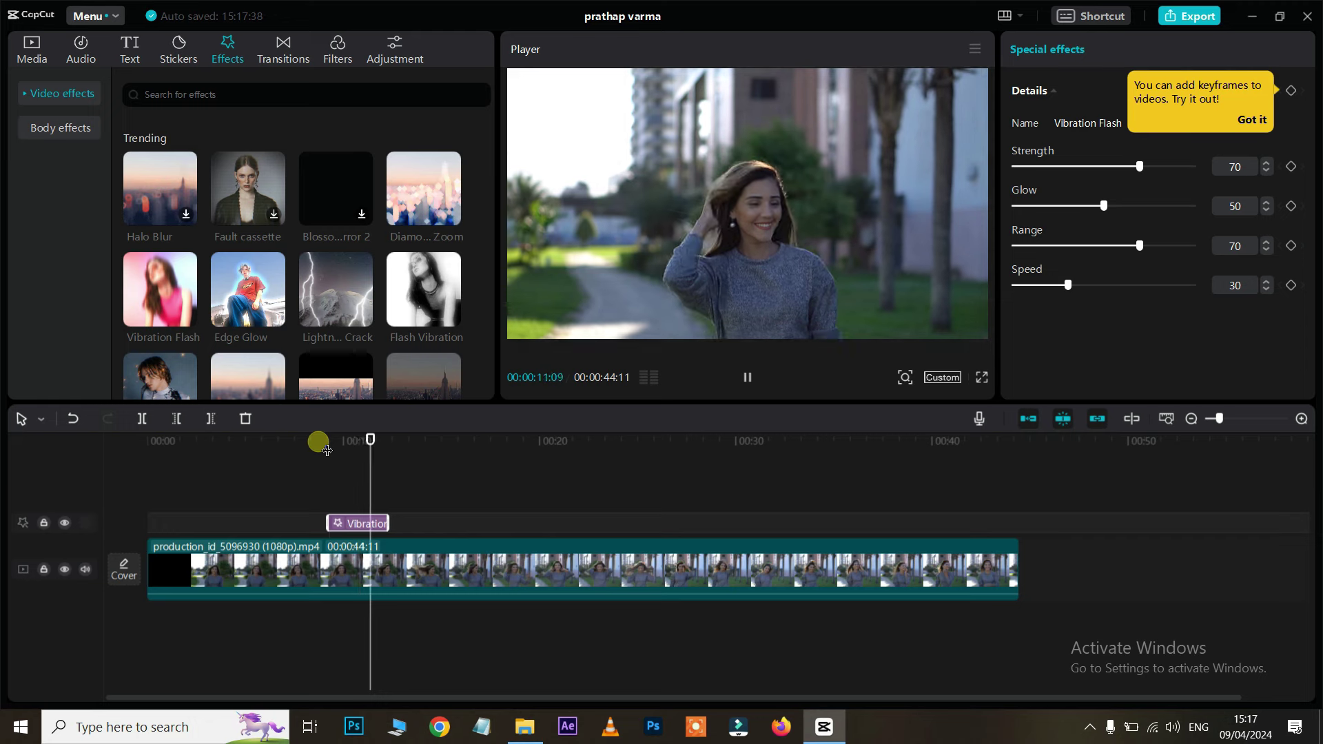
{"action": "key", "text": "space"}
Step: Try lengthening and shortening the Vibration Flash segment, and delete it from the timeline
{"action": "left_click_drag", "start_coordinate": [398, 529], "coordinate": [1019, 511]}
{"action": "key", "text": "ctrl+z"}
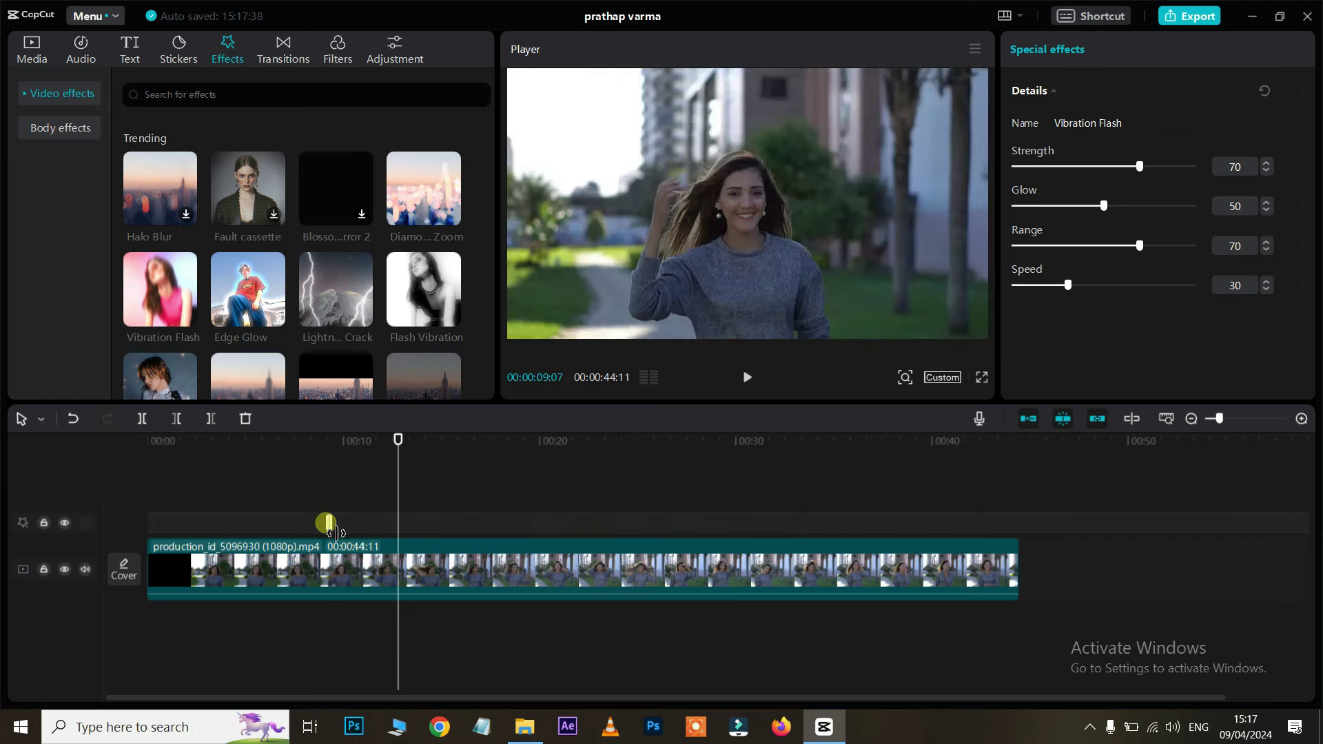
{"action": "left_click_drag", "start_coordinate": [388, 527], "coordinate": [383, 539]}
{"action": "left_click", "coordinate": [352, 524]}
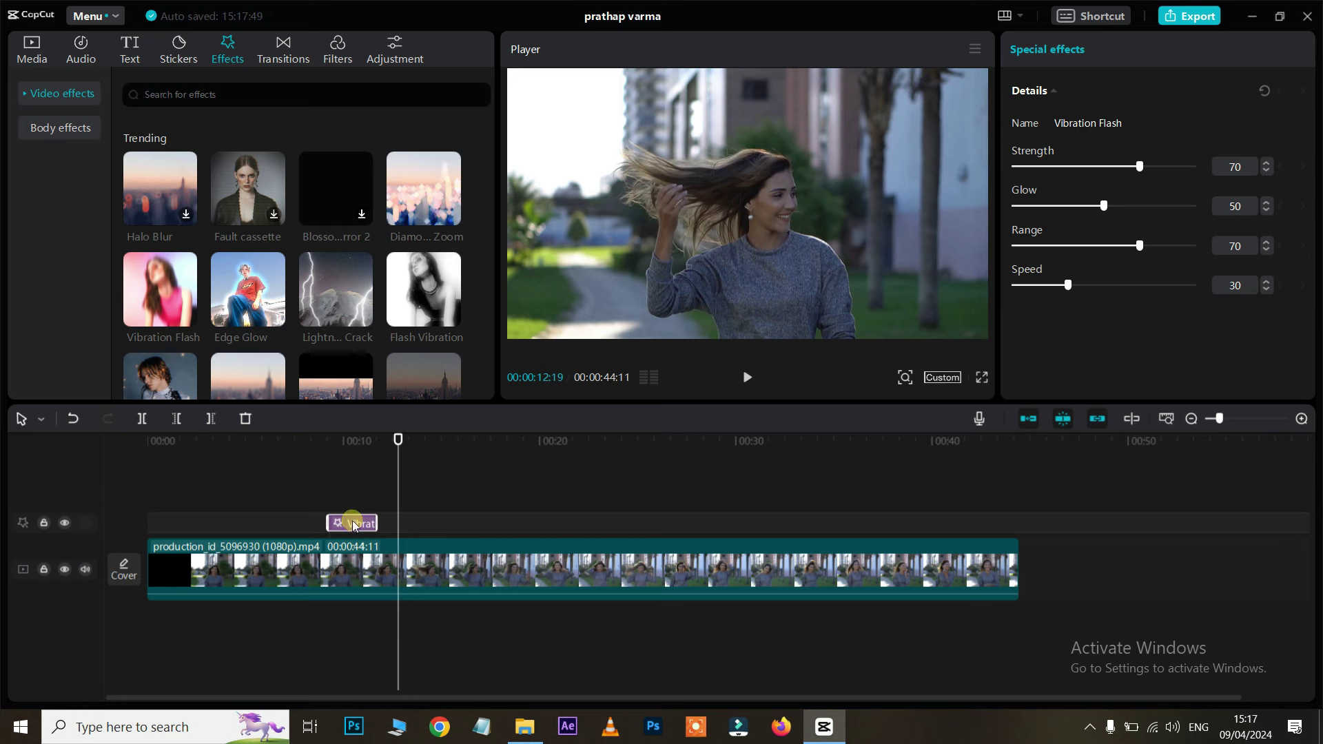
{"action": "key", "text": "Delete"}
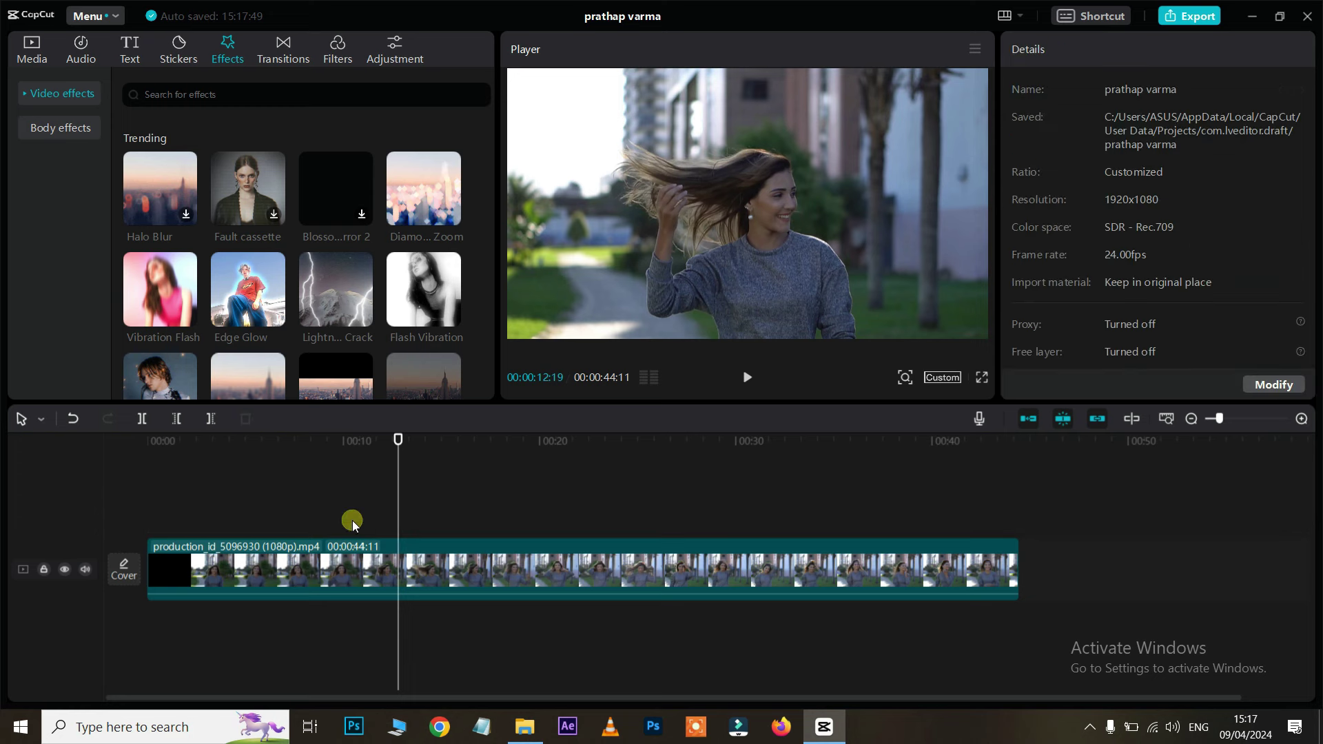
Step: Add the Trending Split Flicker effect as a segment at the start of the video and play it back
{"action": "left_click", "coordinate": [24, 97]}
{"action": "scroll", "coordinate": [302, 257], "scroll_direction": "down", "scroll_amount": 5}
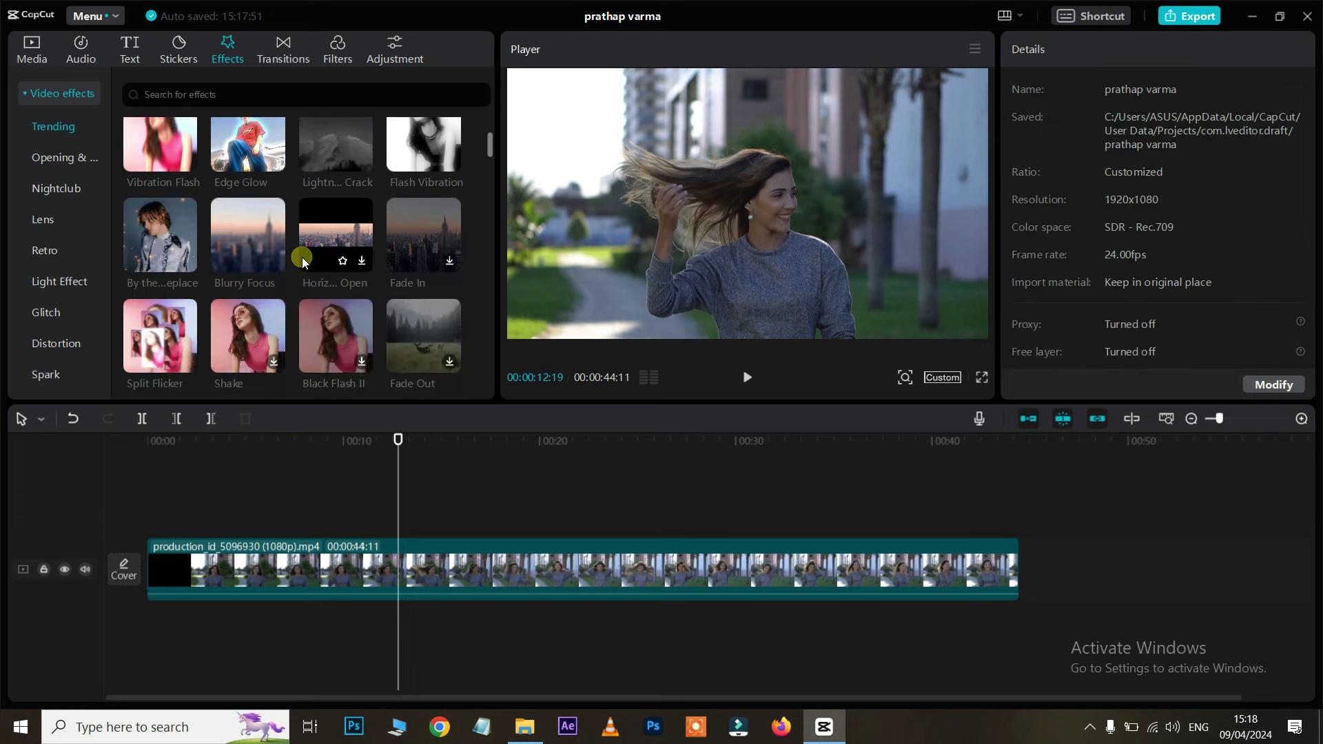
{"action": "left_click_drag", "start_coordinate": [163, 176], "coordinate": [138, 522]}
{"action": "left_click_drag", "start_coordinate": [177, 597], "coordinate": [176, 597]}
{"action": "left_click_drag", "start_coordinate": [355, 436], "coordinate": [88, 454]}
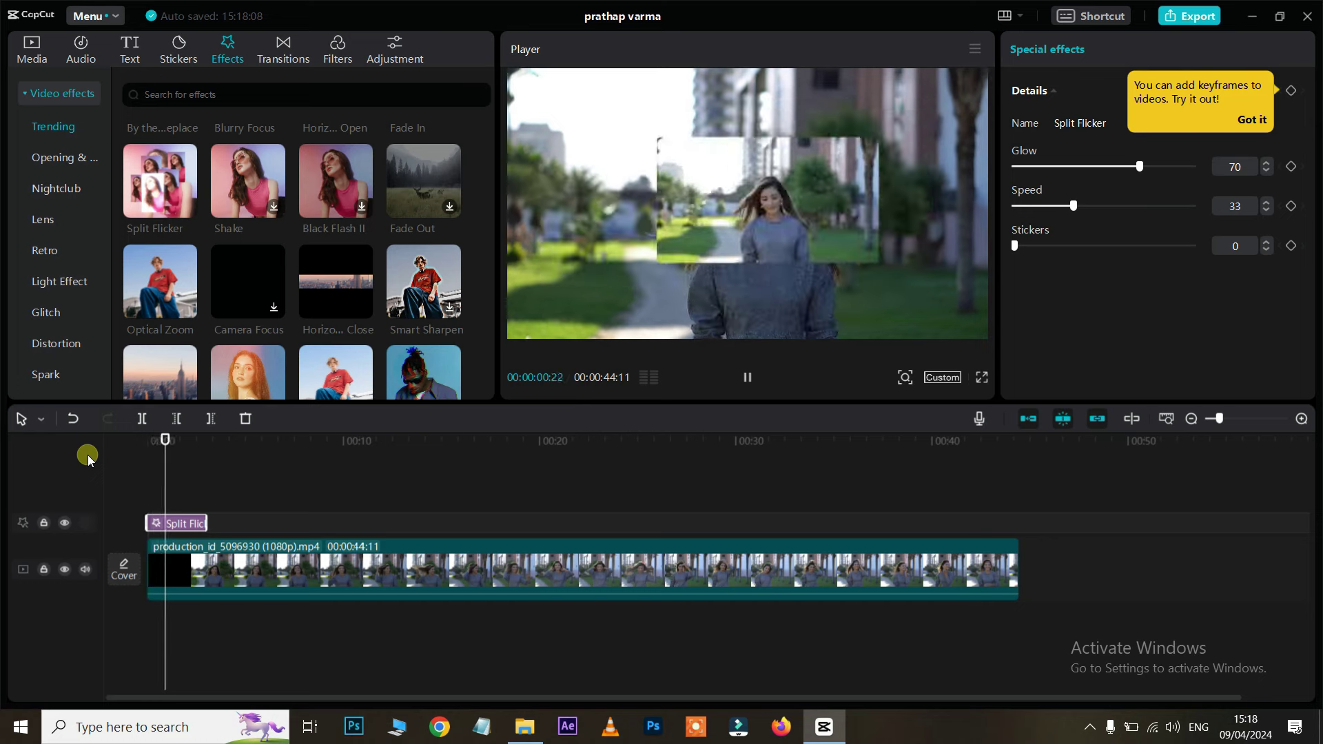
Step: Move the Split Flicker segment to about the 19-second mark, play it back, and delete it
{"action": "left_click_drag", "start_coordinate": [177, 523], "coordinate": [560, 524]}
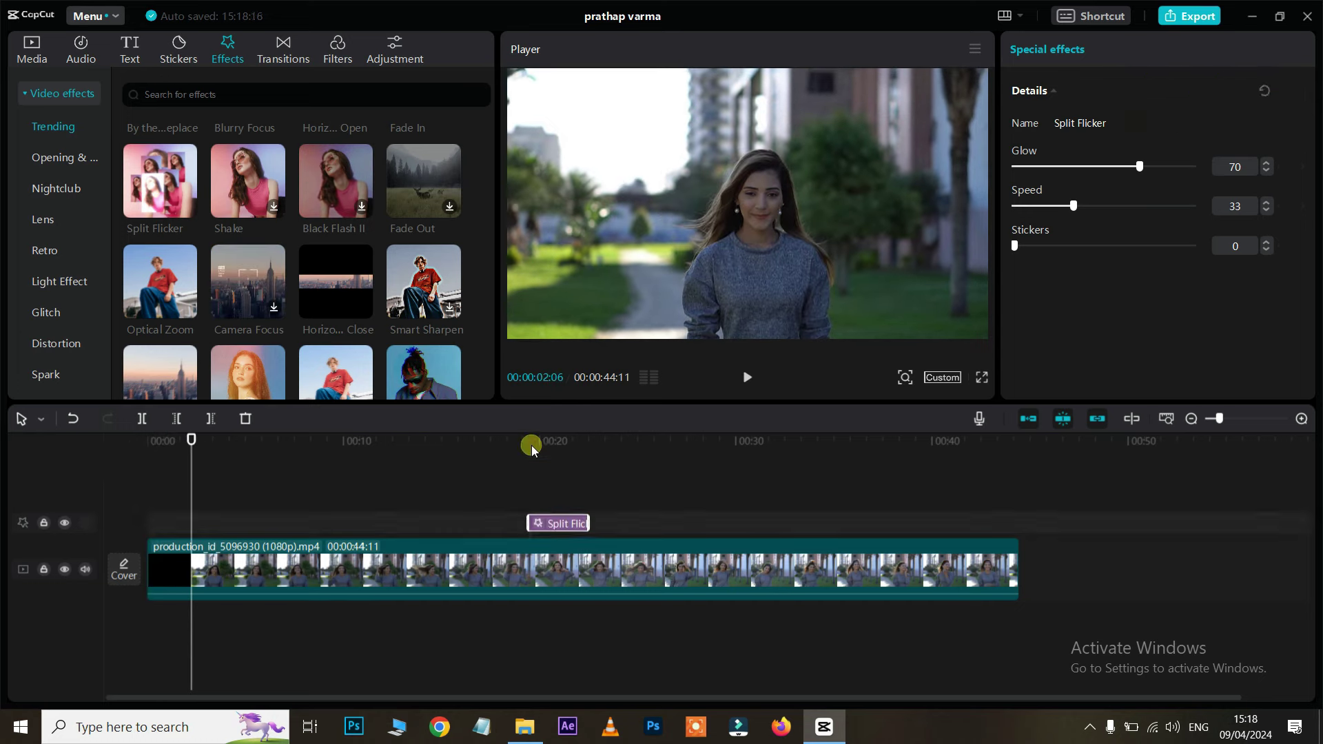
{"action": "left_click", "coordinate": [518, 449]}
{"action": "key", "text": "space"}
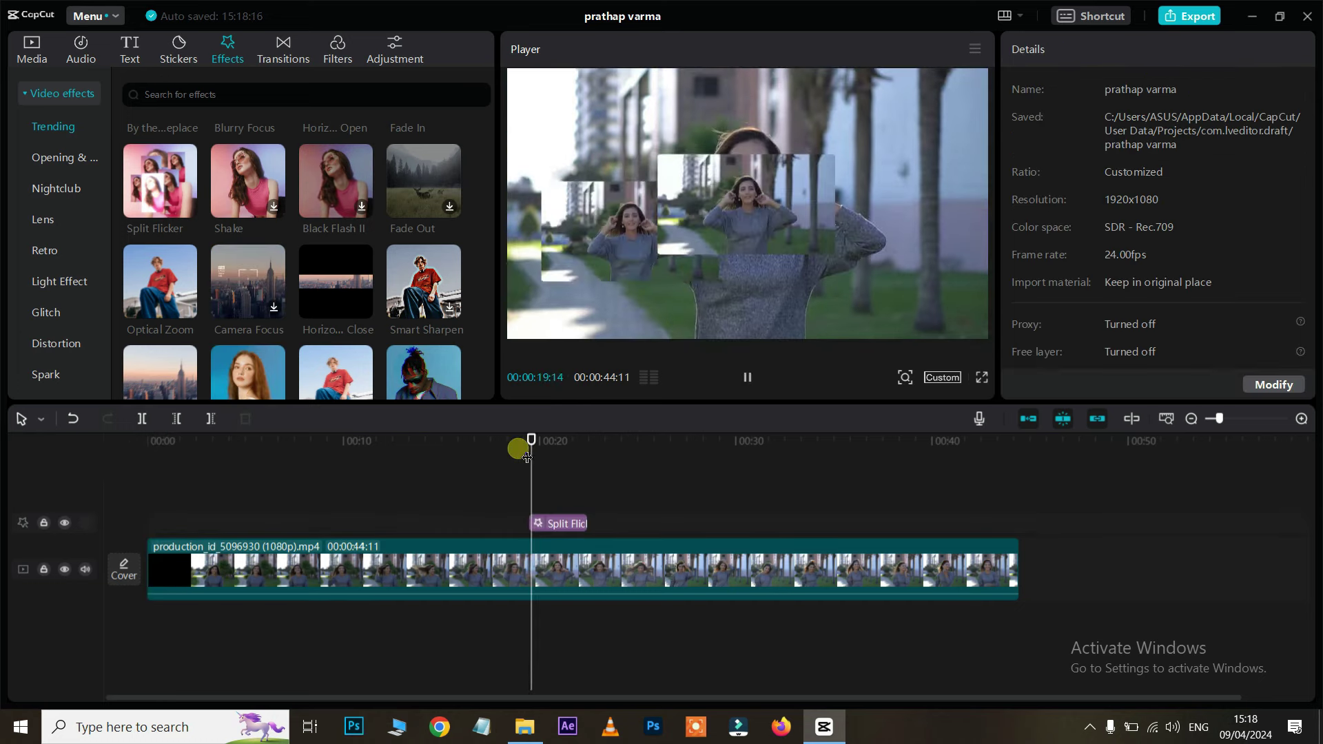
{"action": "left_click", "coordinate": [545, 517]}
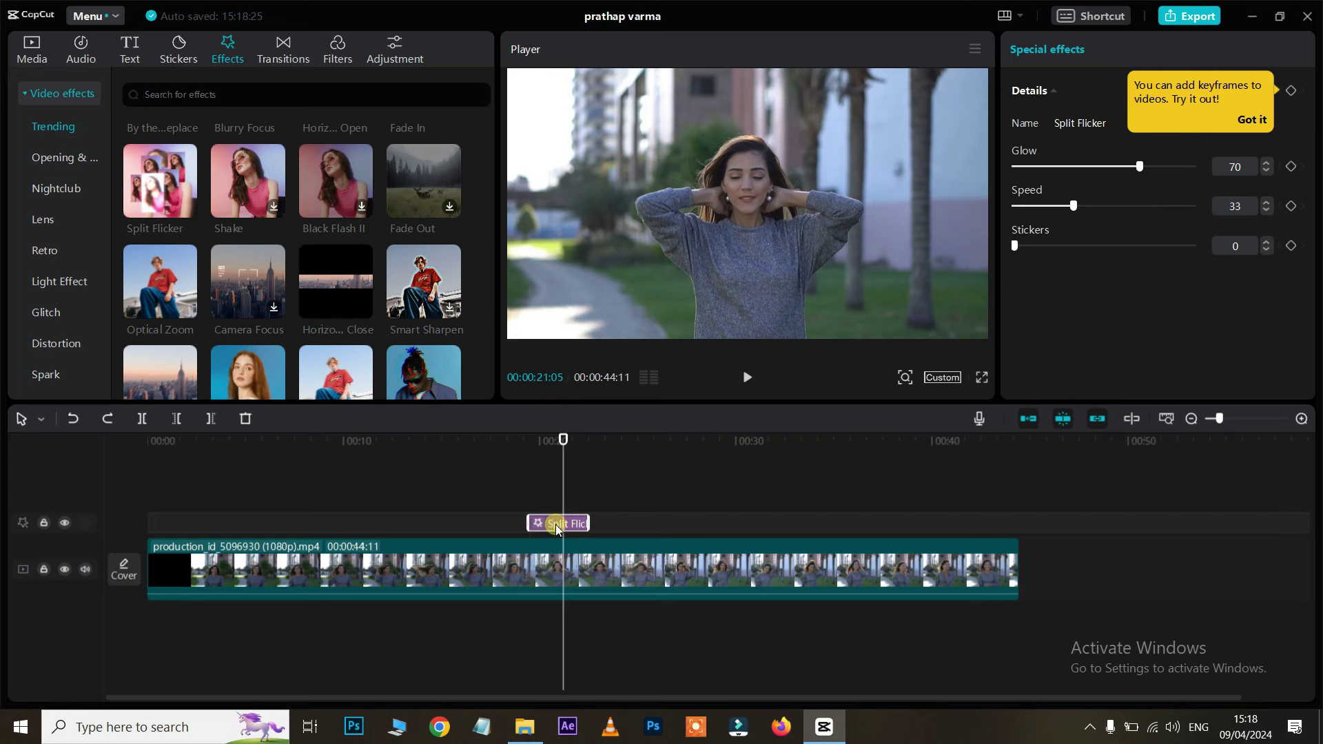
{"action": "key", "text": "Delete"}
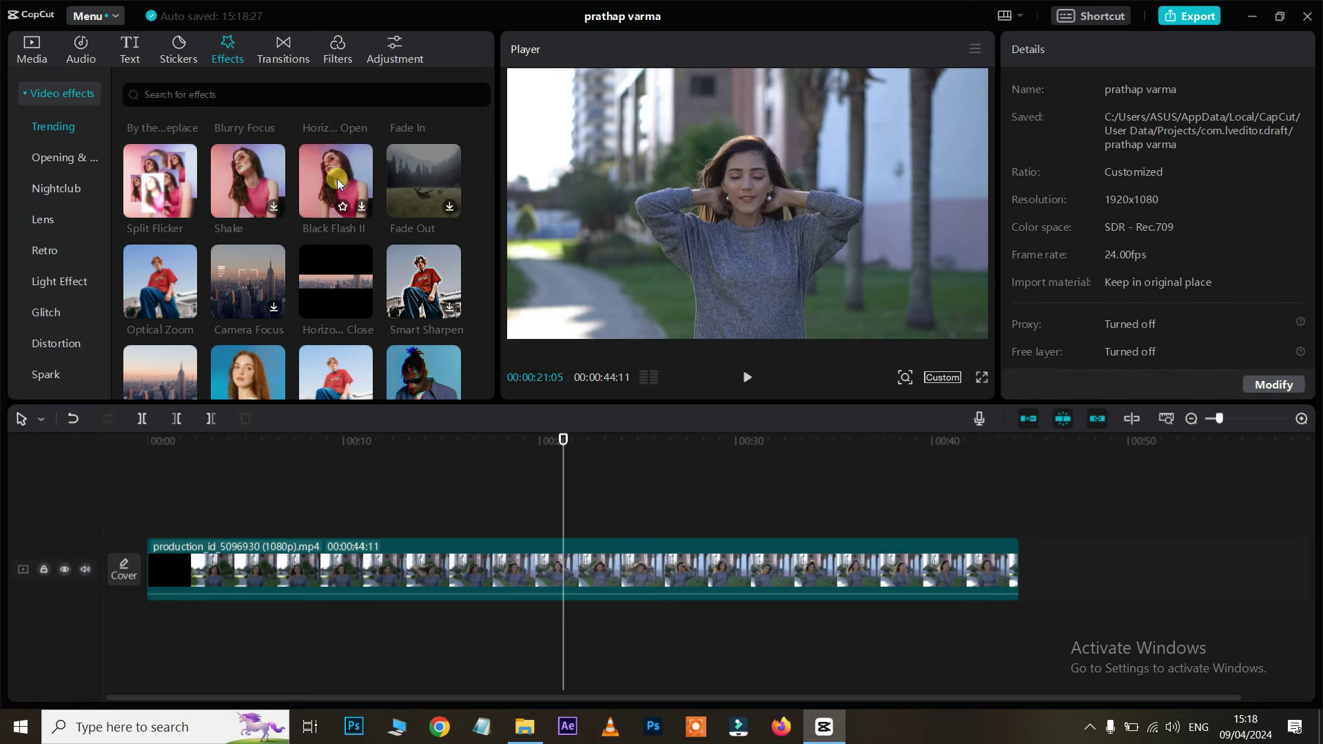
Step: Try the Trending Shockwave effect at about the 18-second mark, play it back, and delete it
{"action": "scroll", "coordinate": [324, 248], "scroll_direction": "down", "scroll_amount": 3}
{"action": "key", "text": "ctrl+z"}
{"action": "left_click_drag", "start_coordinate": [333, 244], "coordinate": [544, 590]}
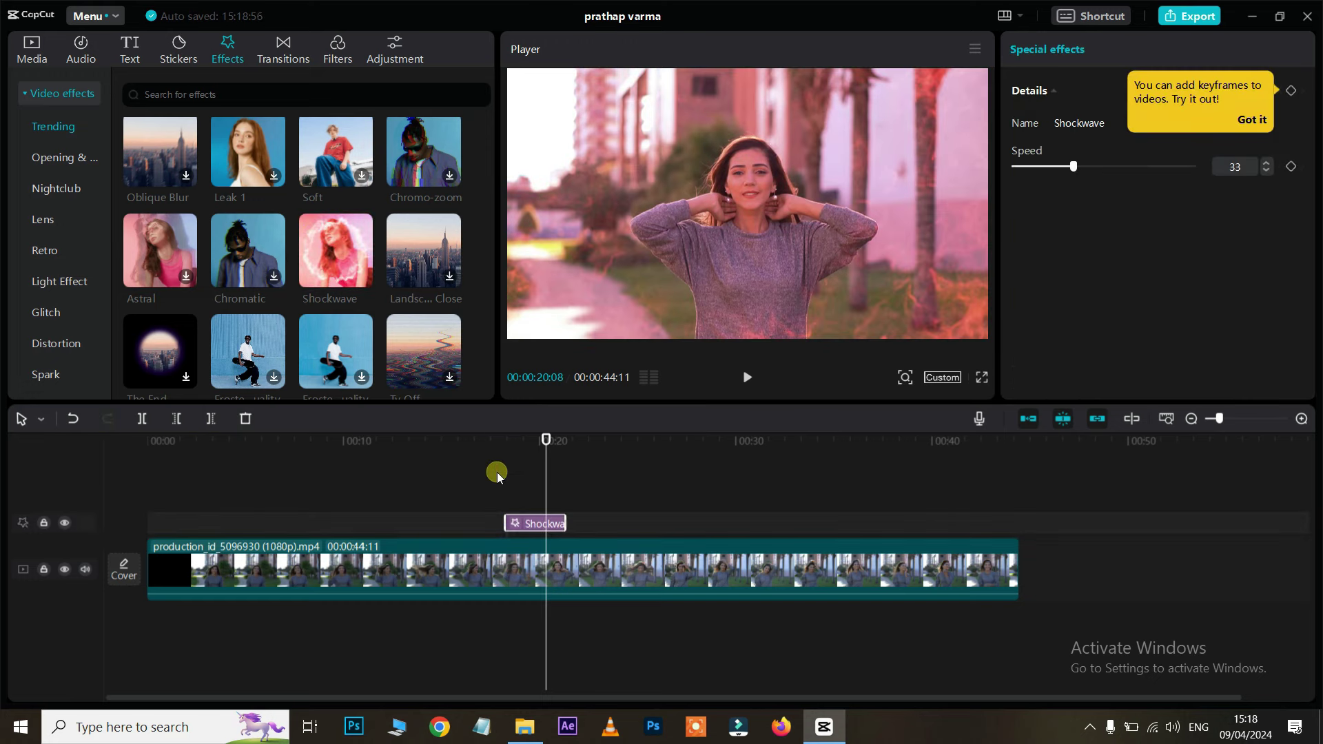
{"action": "left_click", "coordinate": [502, 441]}
{"action": "key", "text": "space"}
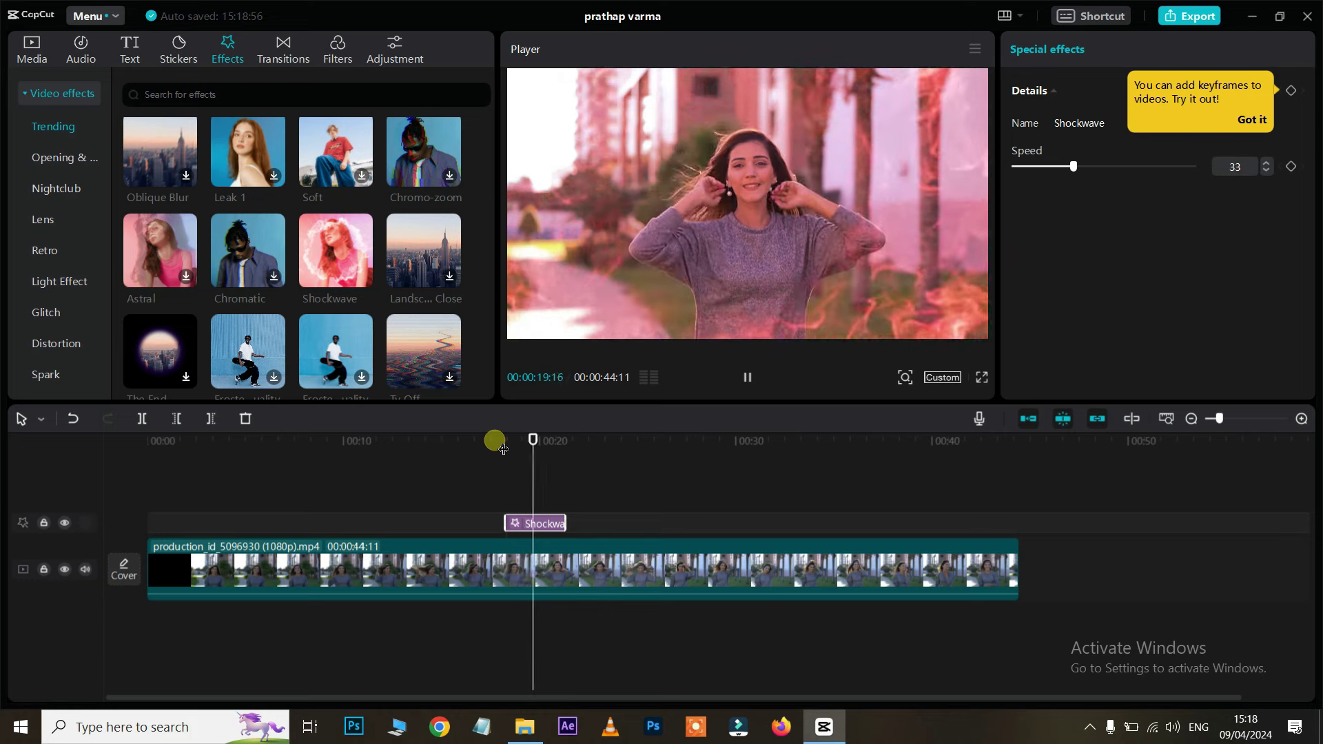
{"action": "key", "text": "Delete"}
Step: Look through more of the Trending video effects
{"action": "scroll", "coordinate": [262, 206], "scroll_direction": "down", "scroll_amount": 3}
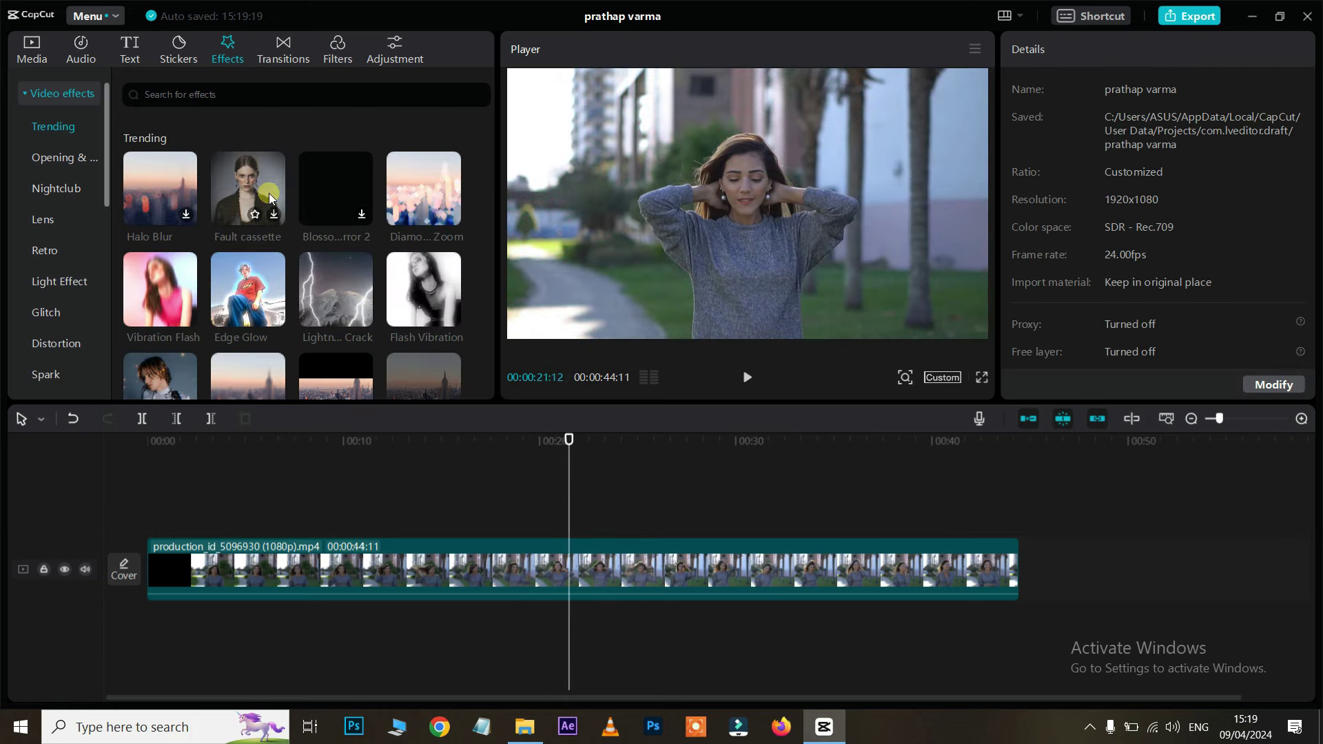
{"action": "scroll", "coordinate": [278, 317], "scroll_direction": "down", "scroll_amount": 3}
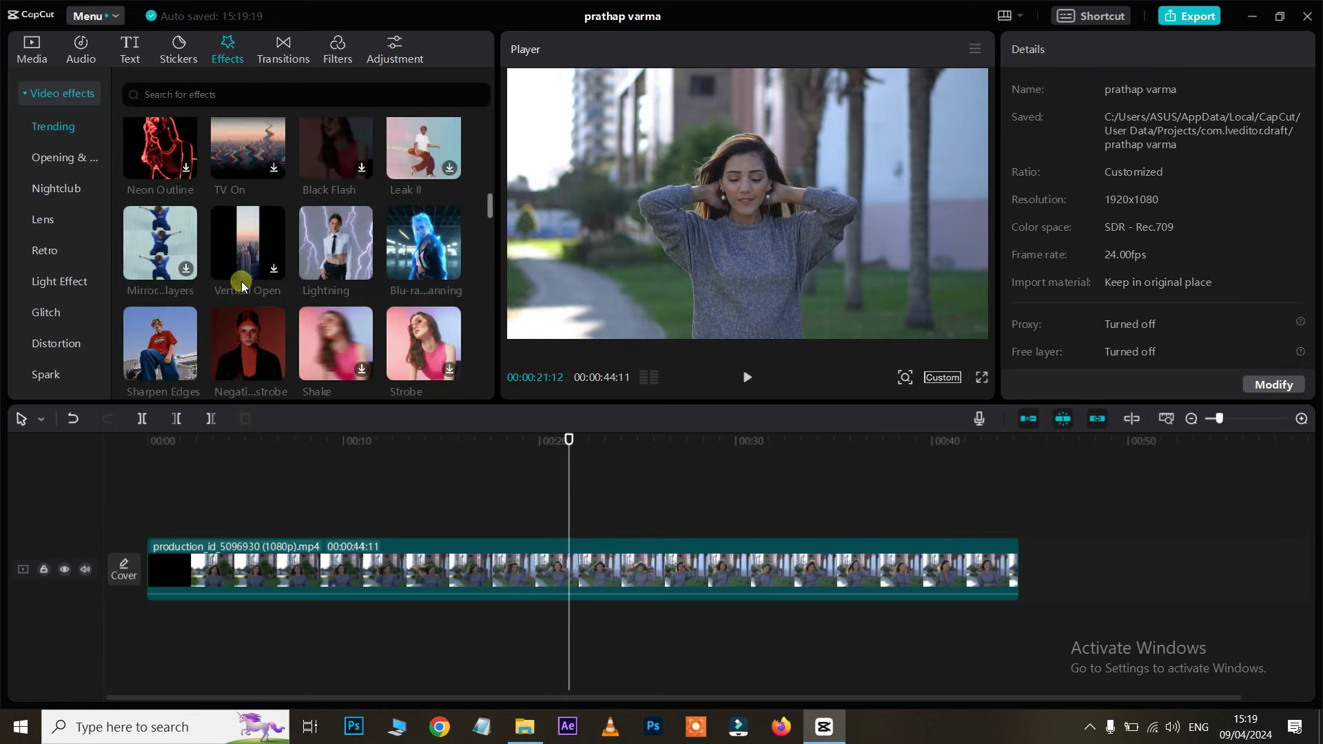
{"action": "scroll", "coordinate": [266, 279], "scroll_direction": "up", "scroll_amount": 1}
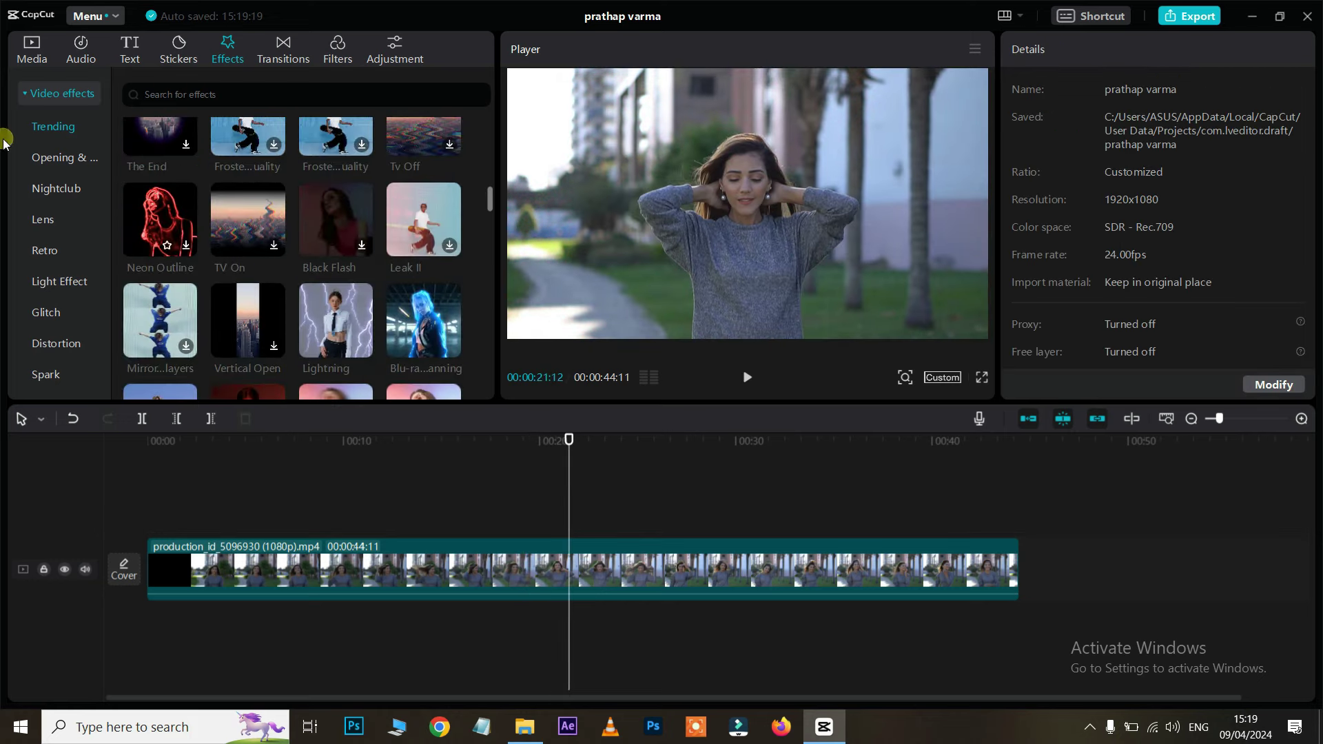
Step: Add The End effect from the Opening & closing category at about the 19-second mark and play it back
{"action": "left_click", "coordinate": [54, 156]}
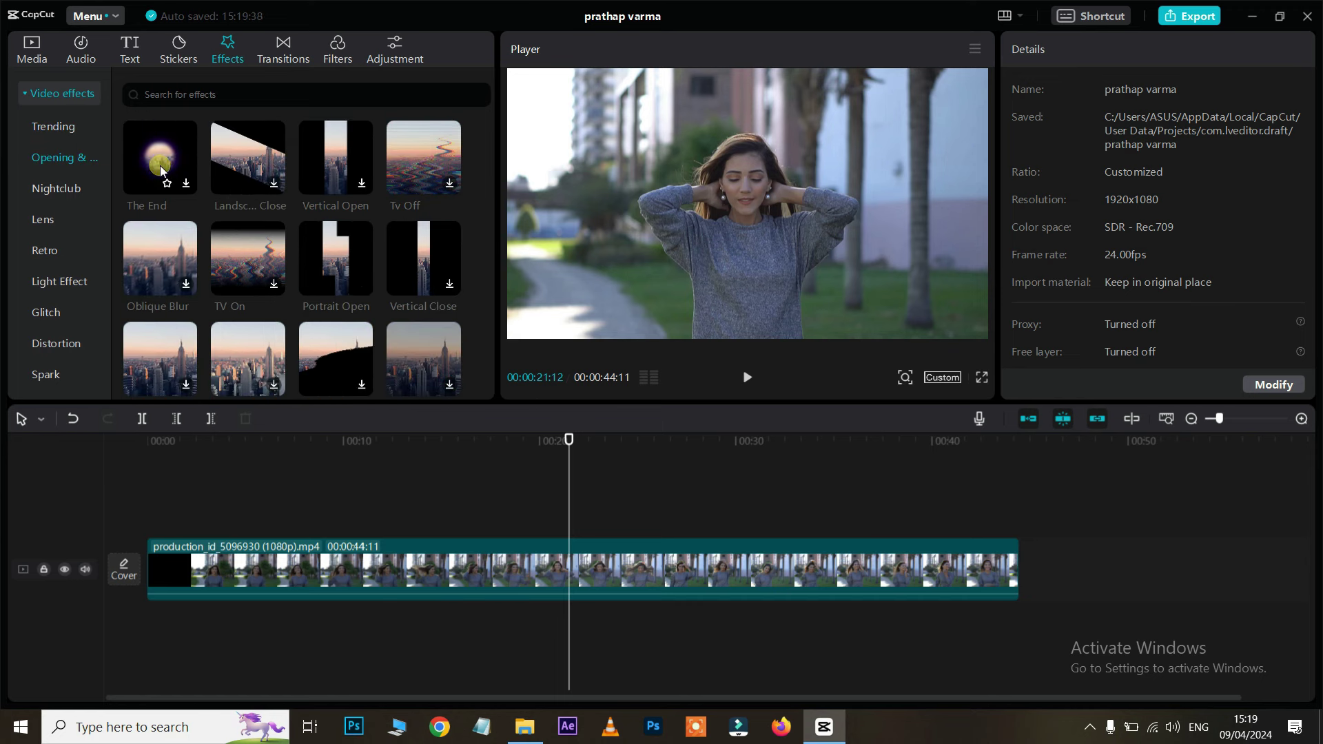
{"action": "left_click", "coordinate": [186, 183]}
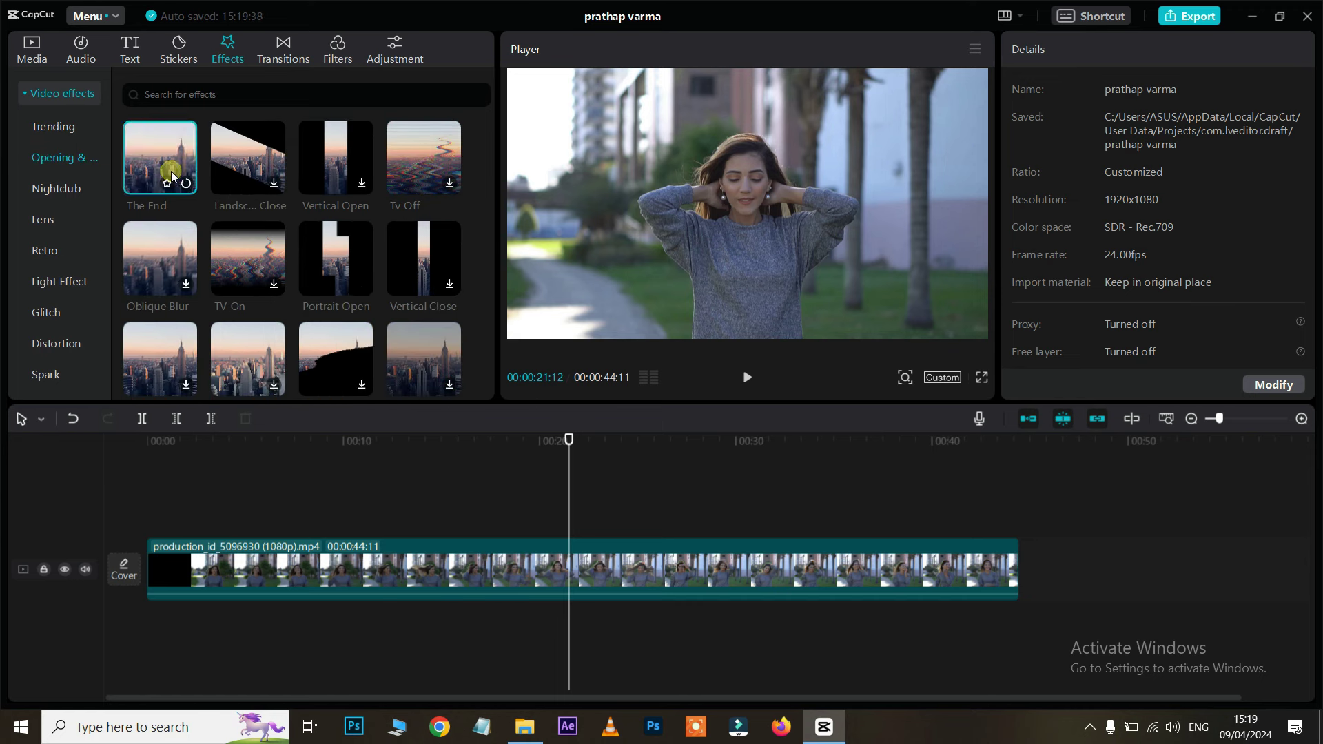
{"action": "left_click_drag", "start_coordinate": [155, 162], "coordinate": [561, 524]}
{"action": "left_click", "coordinate": [514, 445]}
{"action": "key", "text": "space"}
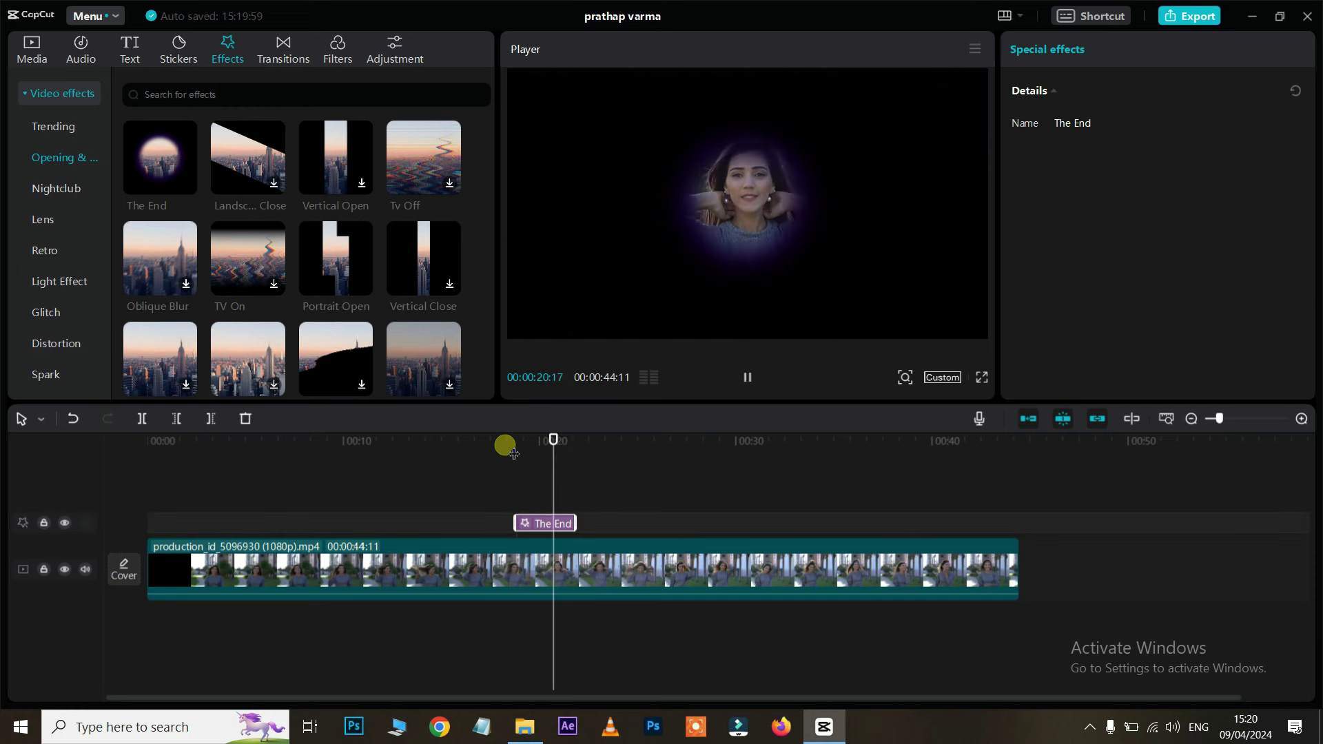
Step: Move The End effect segment to the end of the video, play it back, and delete it
{"action": "left_click", "coordinate": [563, 524]}
{"action": "left_click_drag", "start_coordinate": [563, 526], "coordinate": [1008, 525]}
{"action": "left_click", "coordinate": [945, 442]}
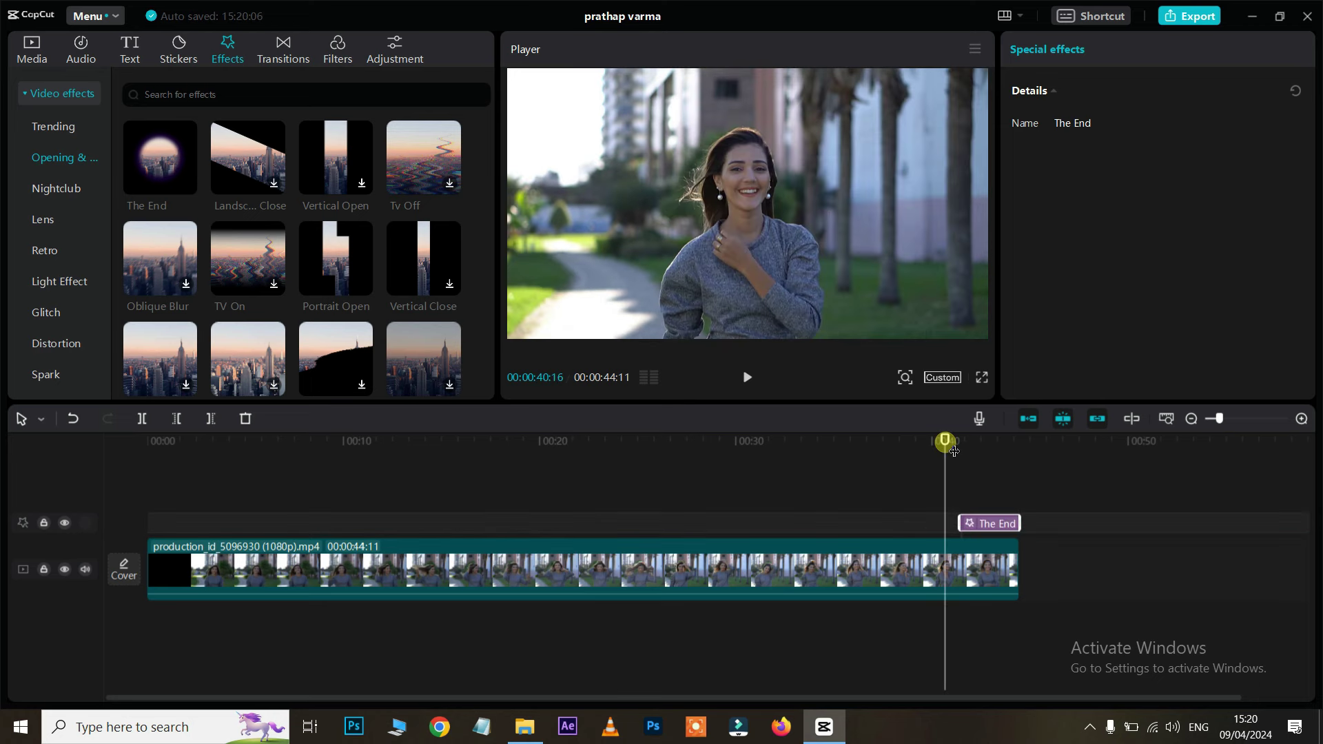
{"action": "key", "text": "space"}
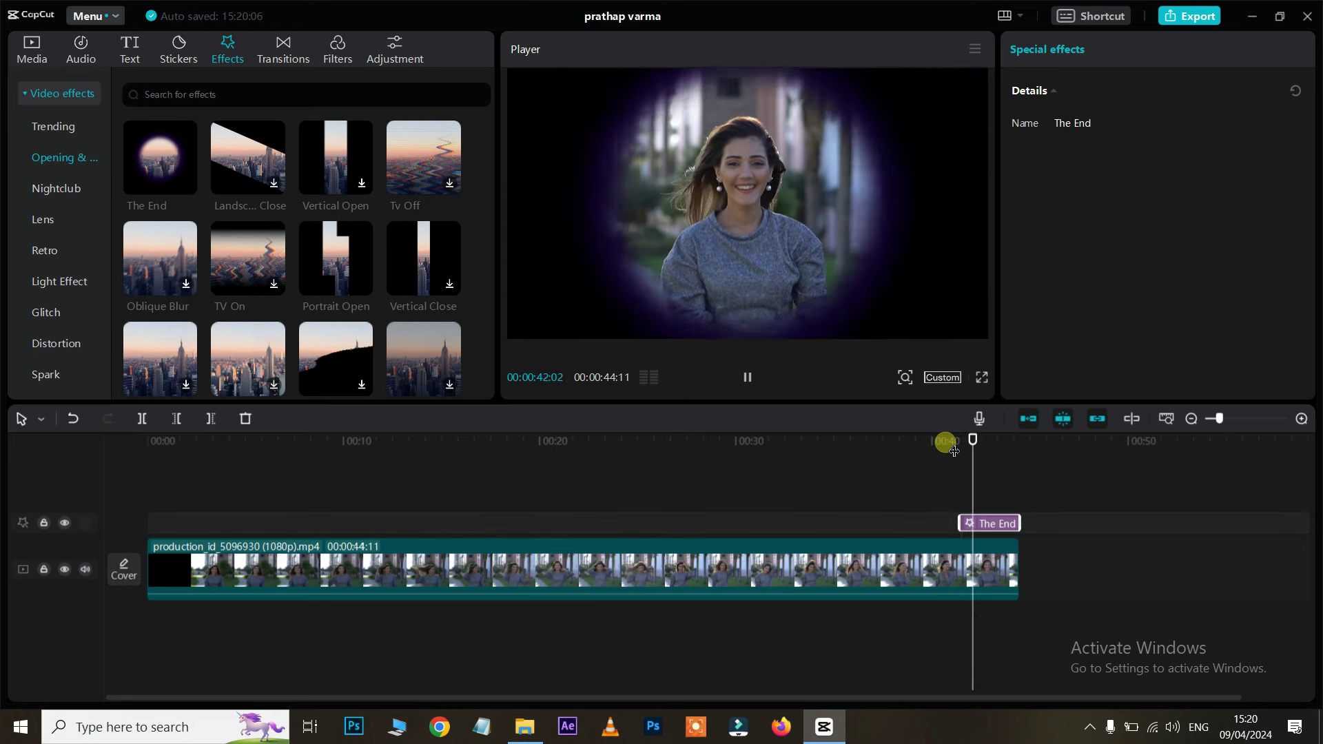
{"action": "key", "text": "Delete"}
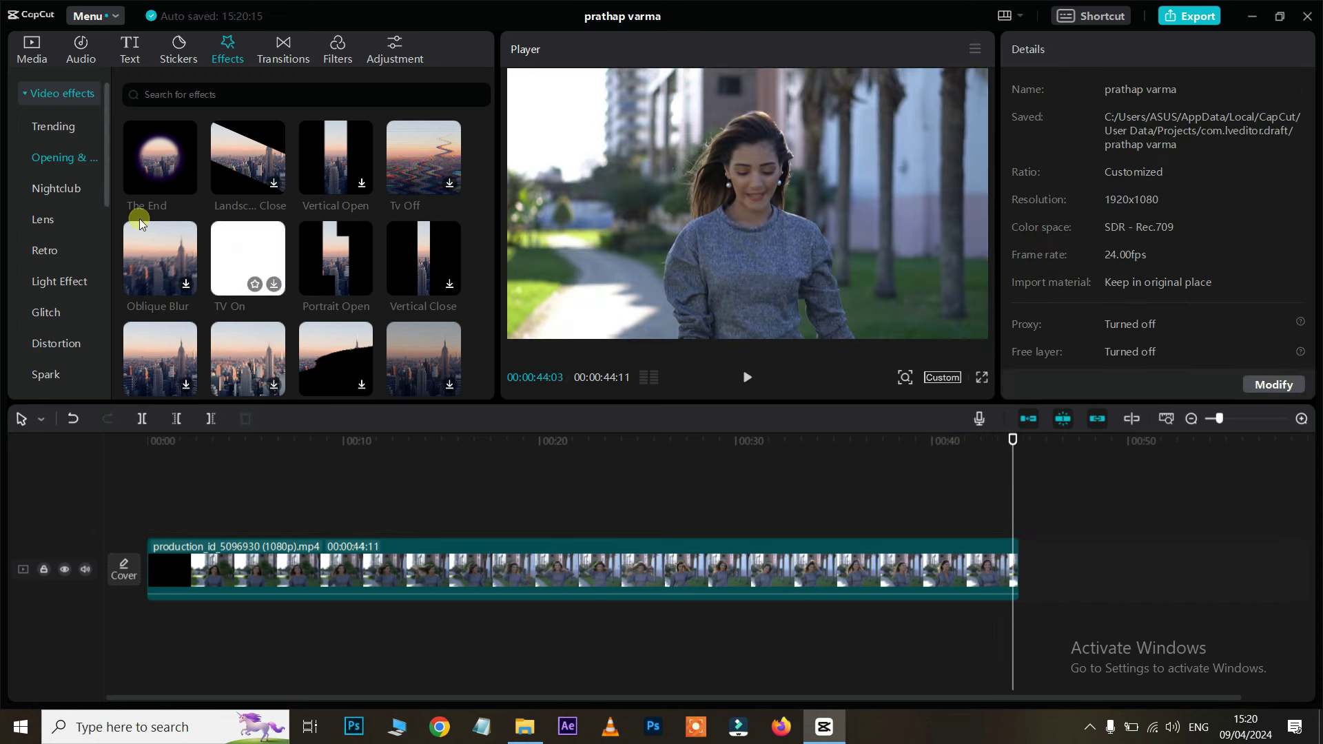
Step: Try the Nightclub effect Flashing Frame at about the 17-second mark, play it back, and delete it
{"action": "mouse_move", "coordinate": [160, 199]}
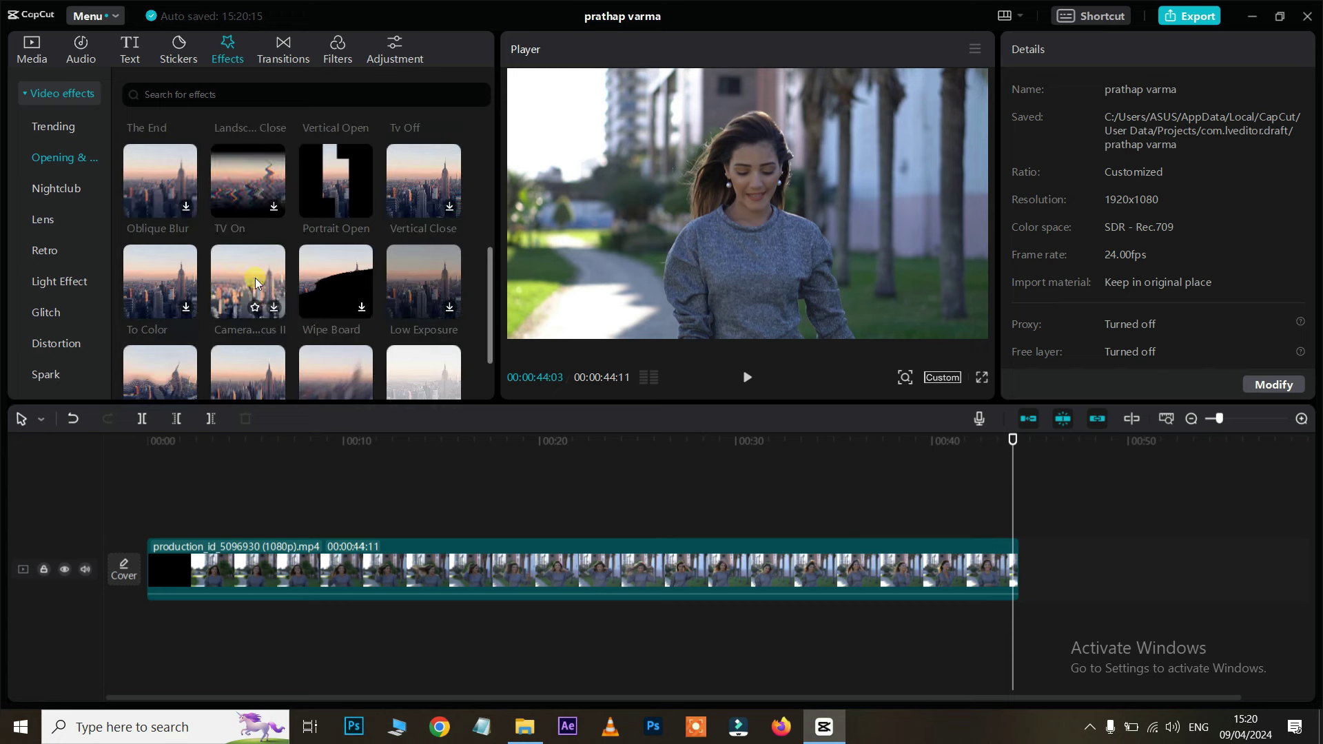
{"action": "left_click", "coordinate": [60, 158]}
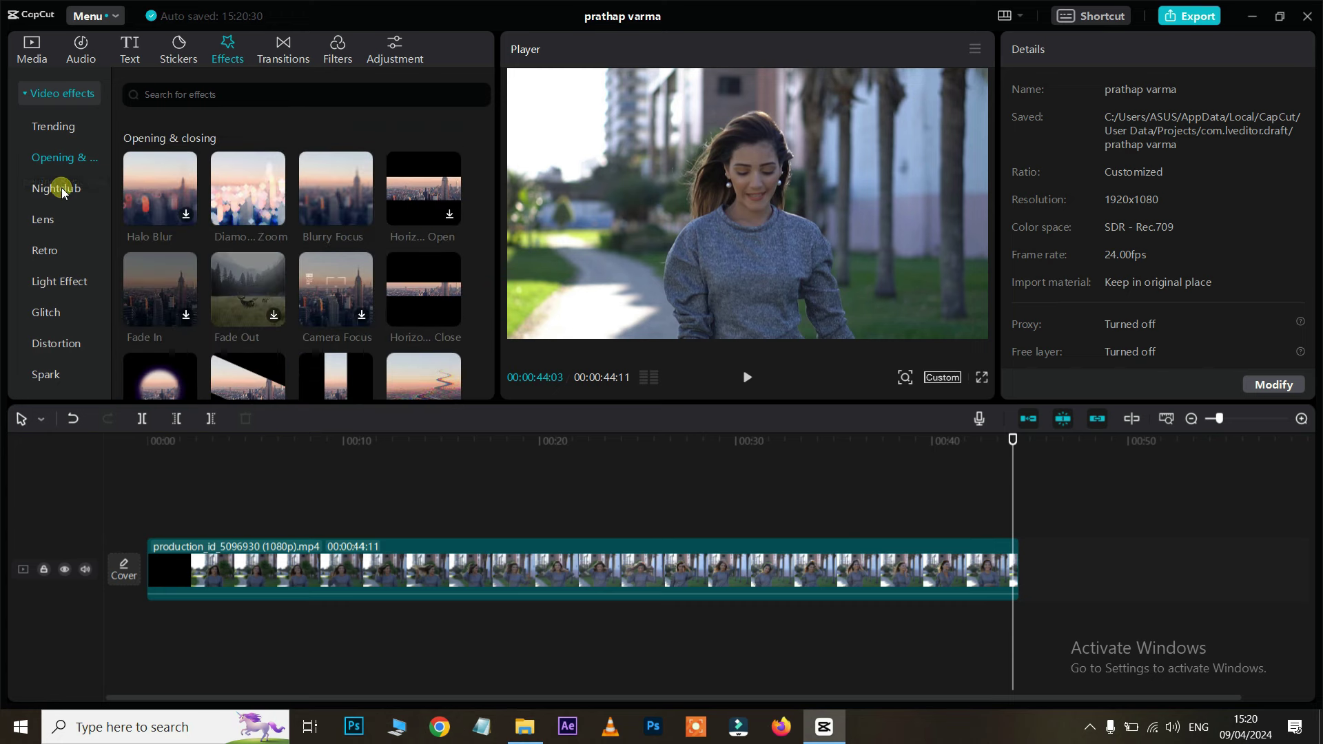
{"action": "left_click", "coordinate": [59, 189]}
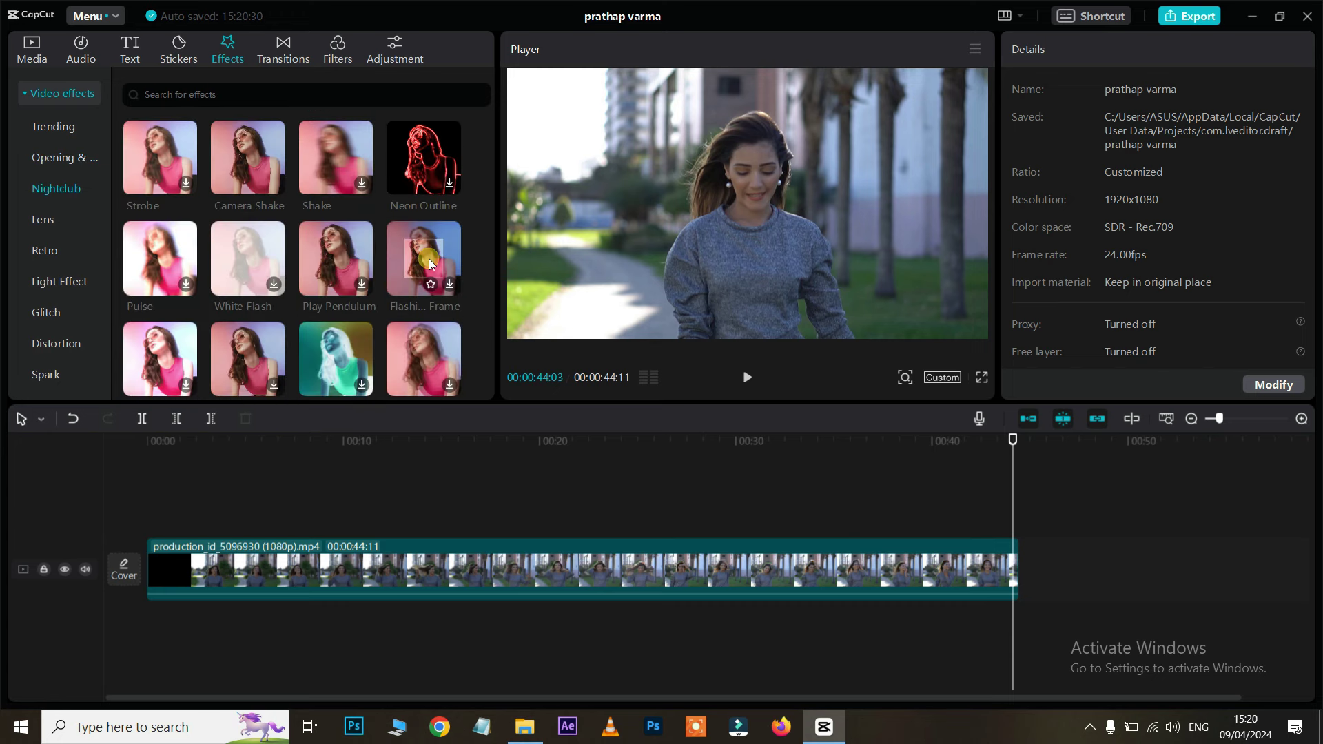
{"action": "left_click_drag", "start_coordinate": [429, 259], "coordinate": [479, 524]}
{"action": "left_click", "coordinate": [468, 445]}
{"action": "key", "text": "space"}
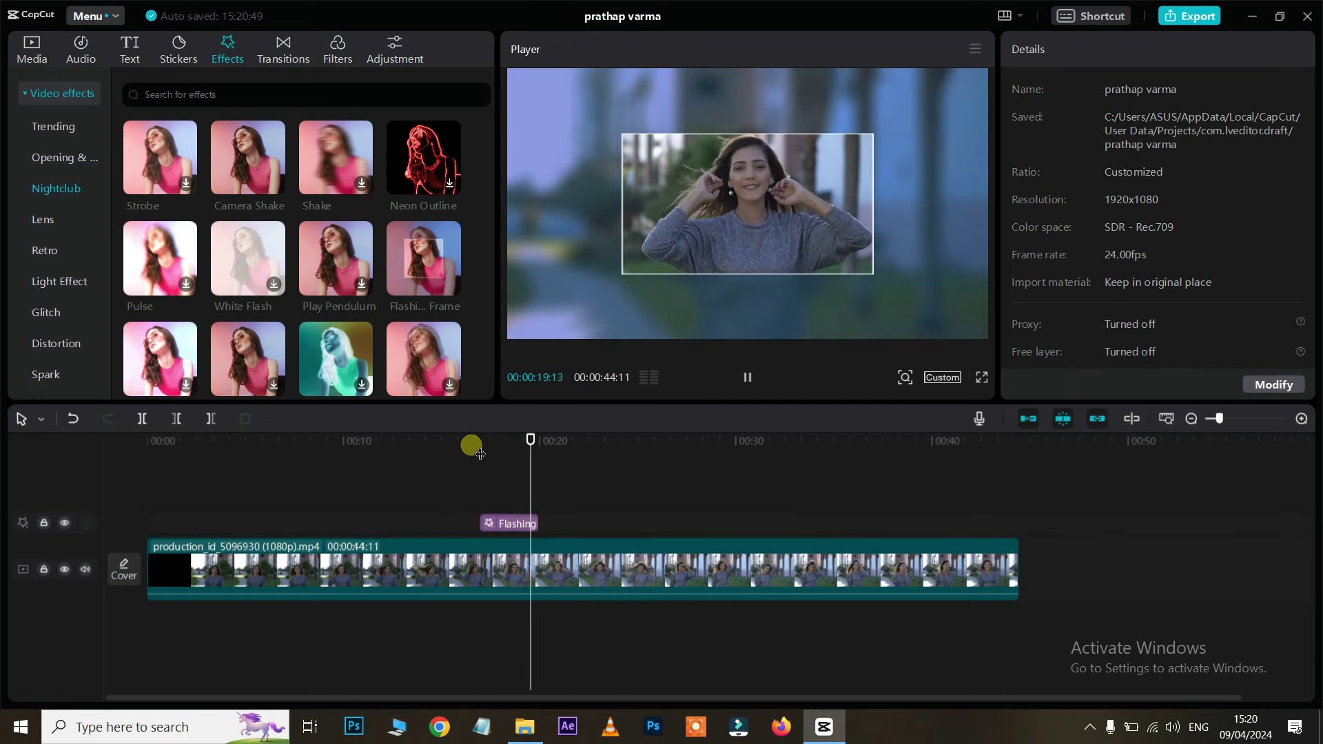
{"action": "key", "text": "ctrl+z"}
{"action": "scroll", "coordinate": [312, 287], "scroll_direction": "down", "scroll_amount": 3}
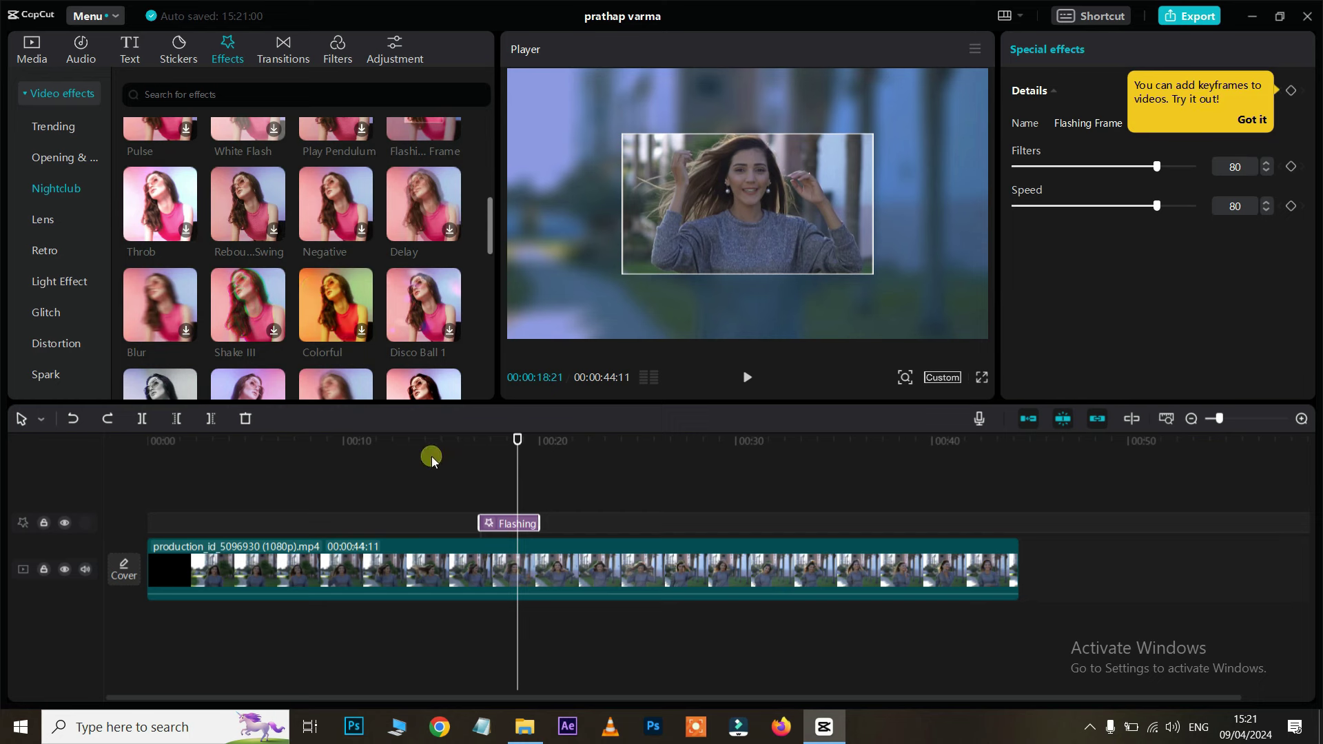
{"action": "key", "text": "Delete"}
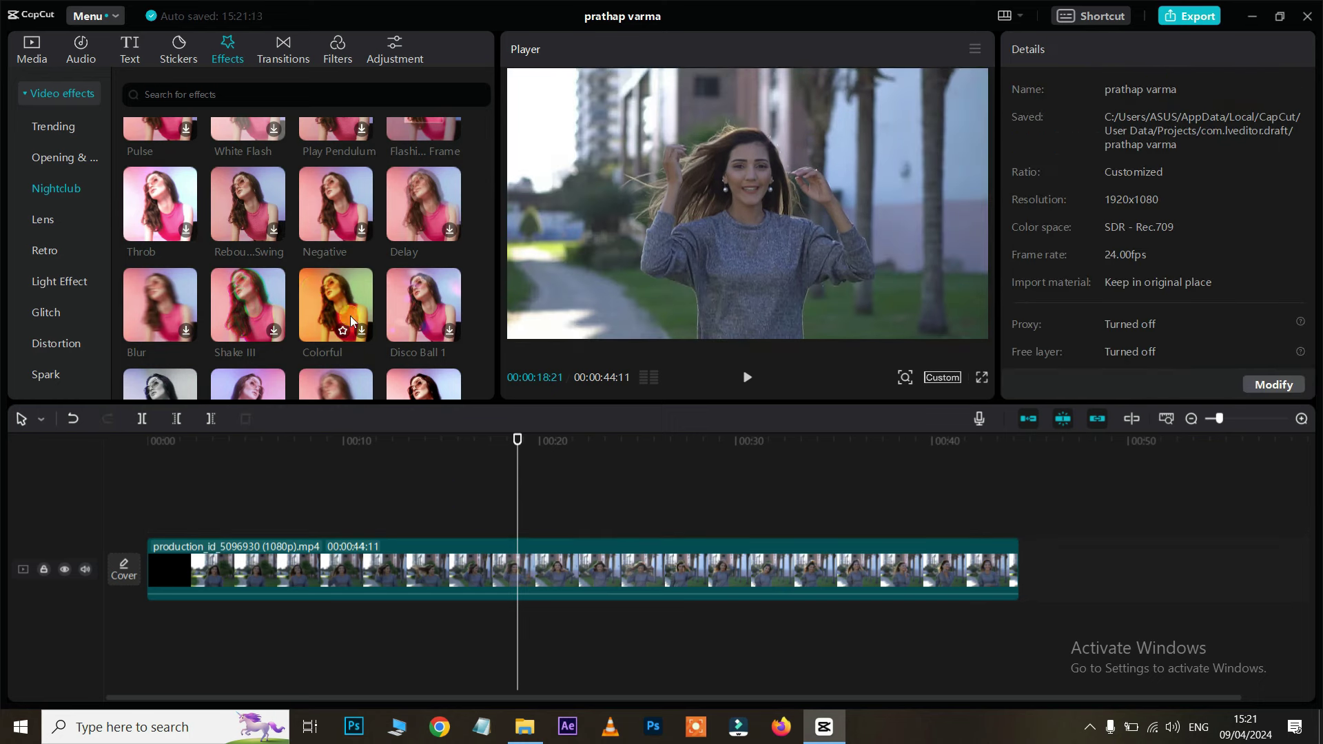
Step: Try the Nightclub effect Colorful at about the 17-second mark, play it back, and delete it
{"action": "left_click_drag", "start_coordinate": [409, 432], "coordinate": [482, 527]}
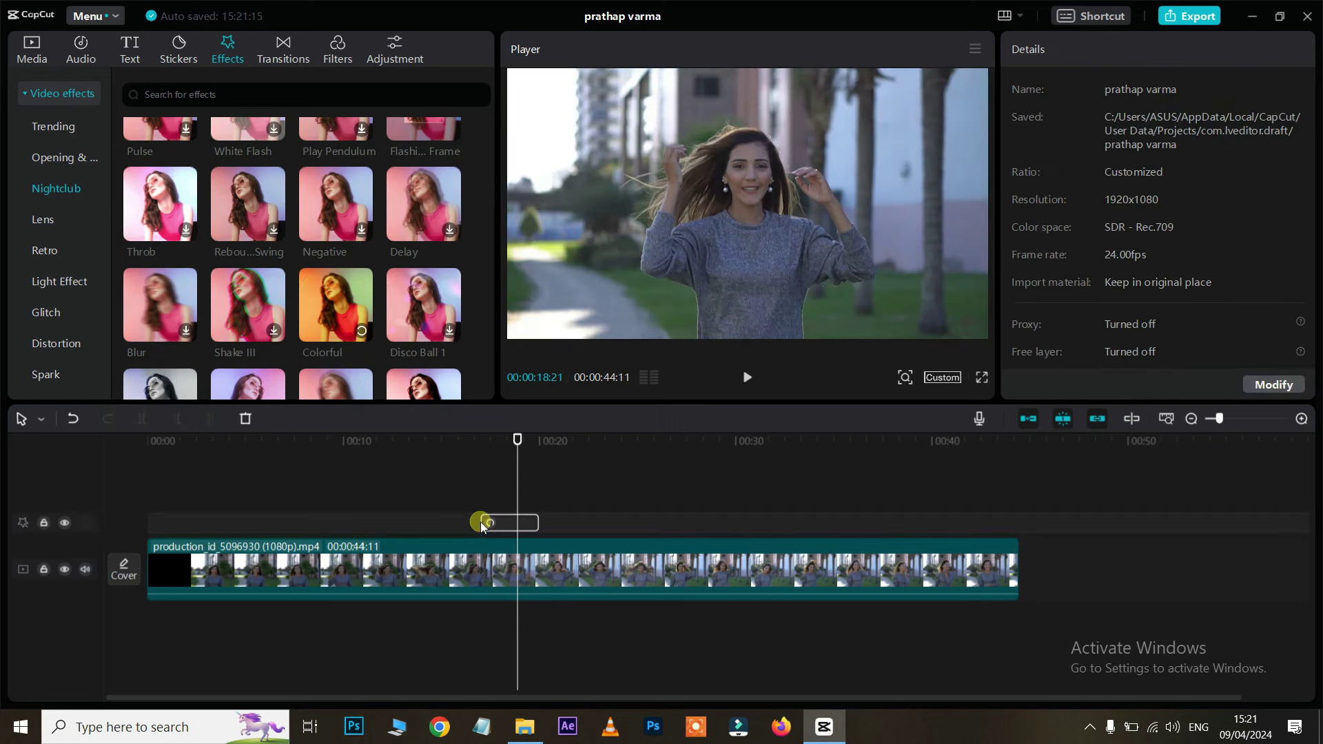
{"action": "left_click", "coordinate": [476, 439]}
{"action": "key", "text": "space"}
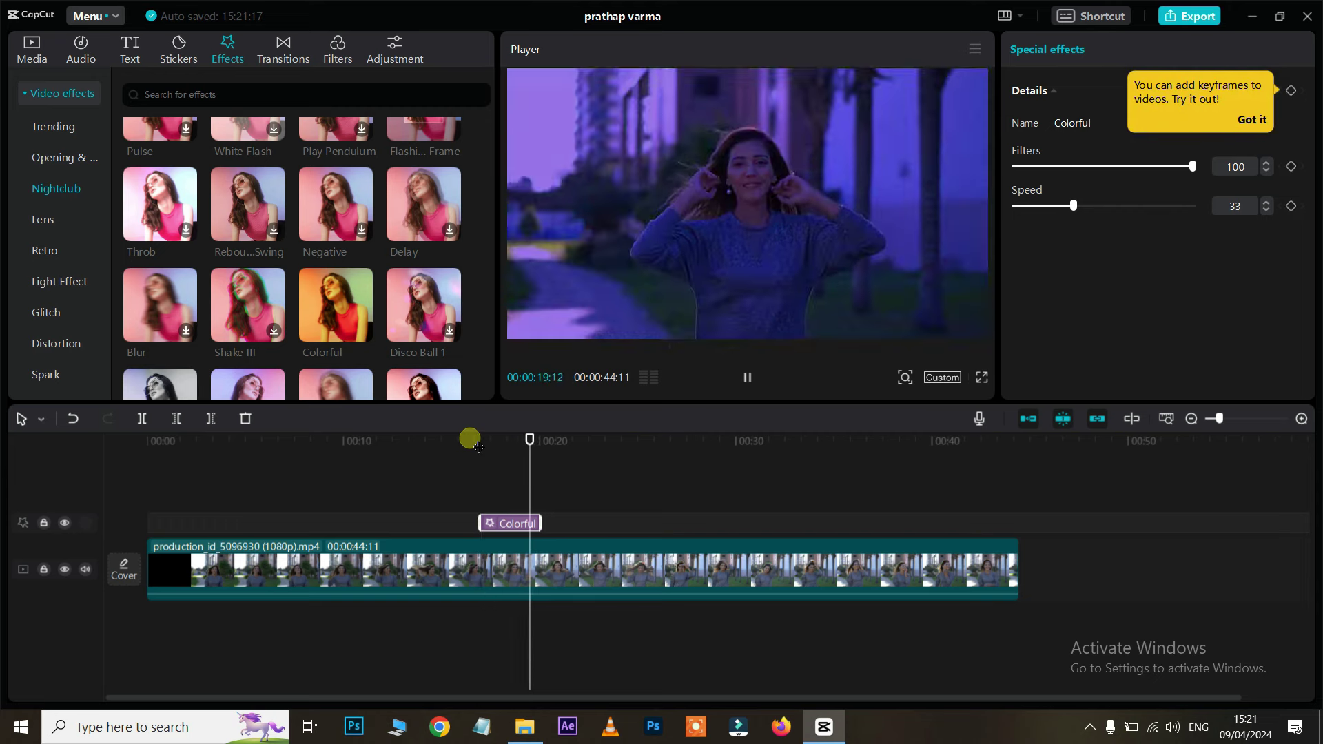
{"action": "key", "text": "Delete"}
Step: Look through the video effect categories, including the Lens and Love effects
{"action": "left_click", "coordinate": [50, 197]}
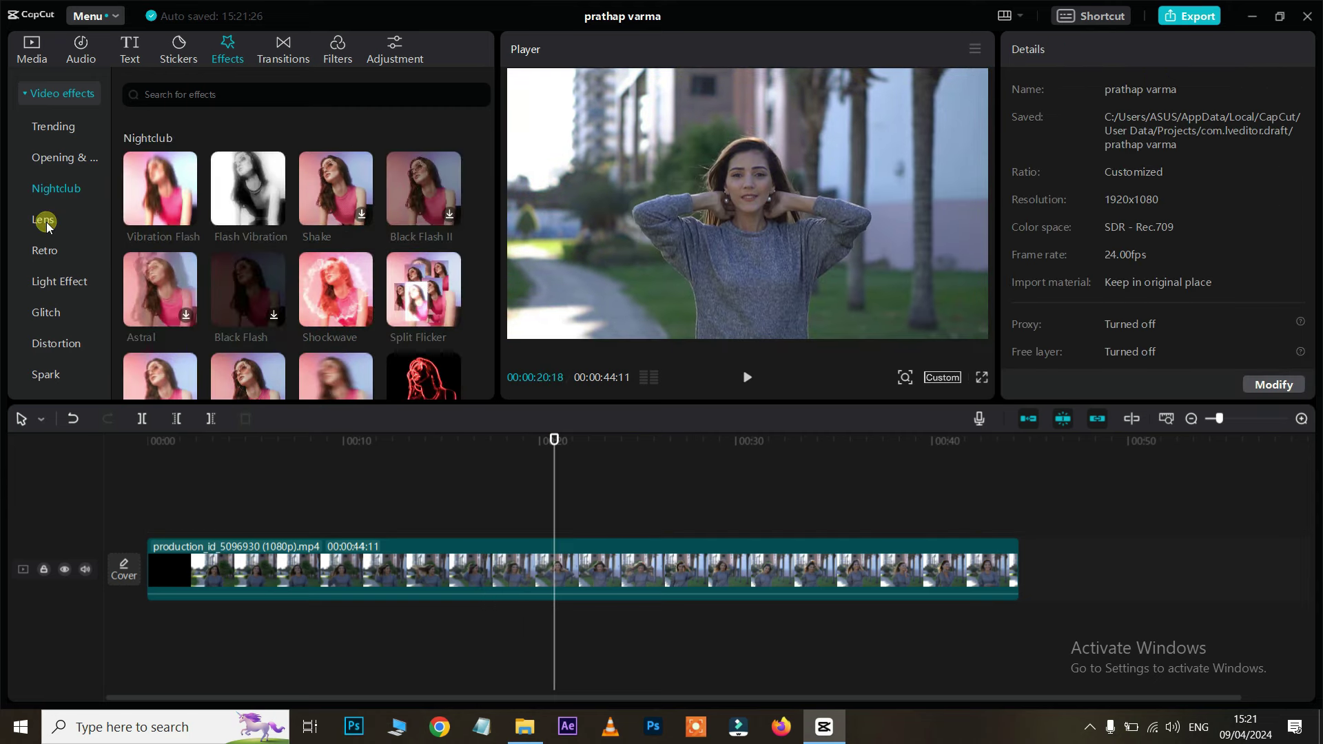
{"action": "left_click", "coordinate": [44, 220]}
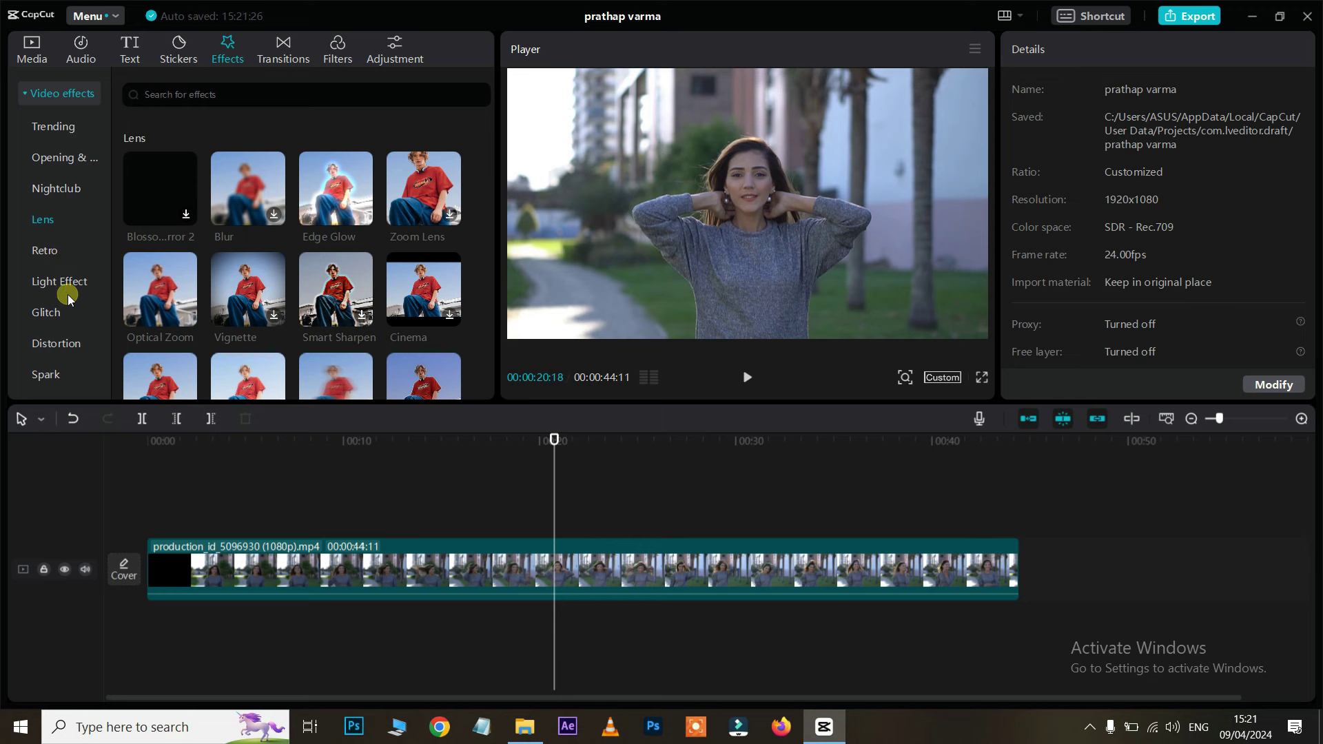
{"action": "scroll", "coordinate": [67, 295], "scroll_direction": "down", "scroll_amount": 3}
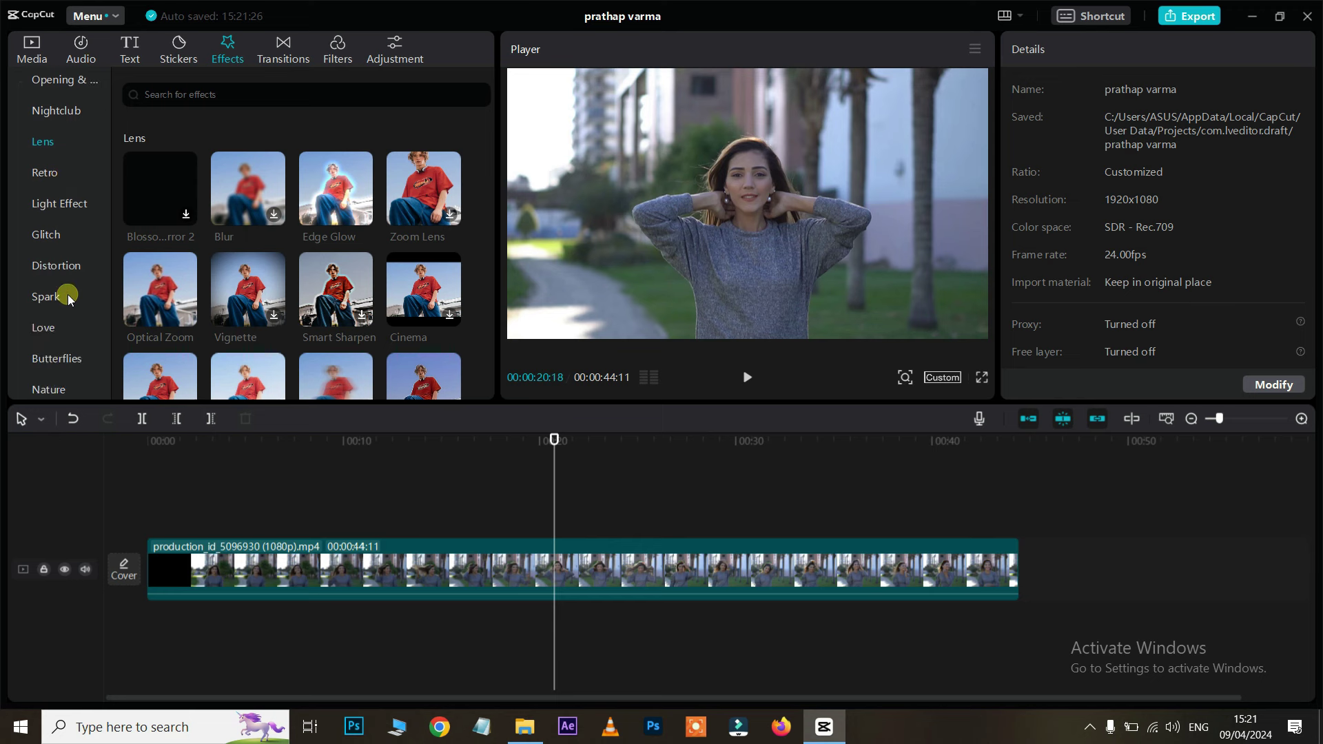
{"action": "scroll", "coordinate": [47, 249], "scroll_direction": "down", "scroll_amount": 5}
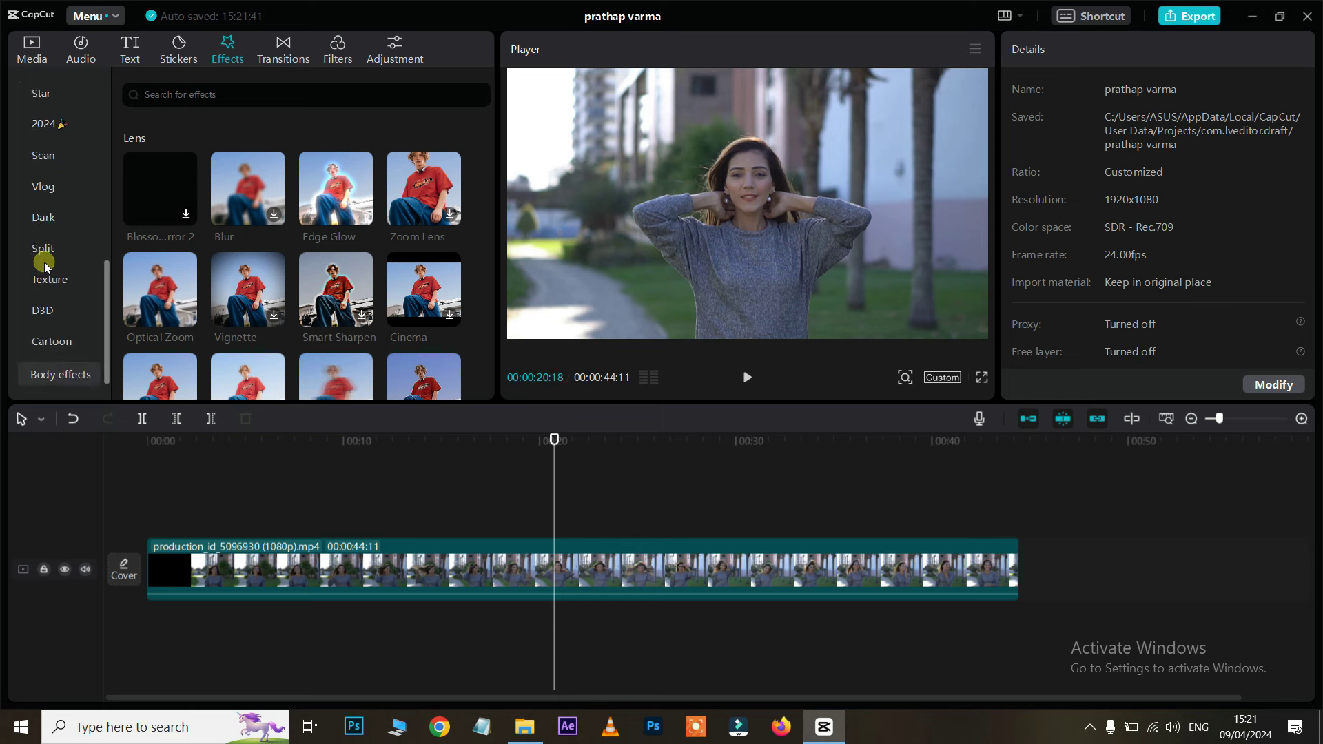
{"action": "scroll", "coordinate": [44, 262], "scroll_direction": "up", "scroll_amount": 3}
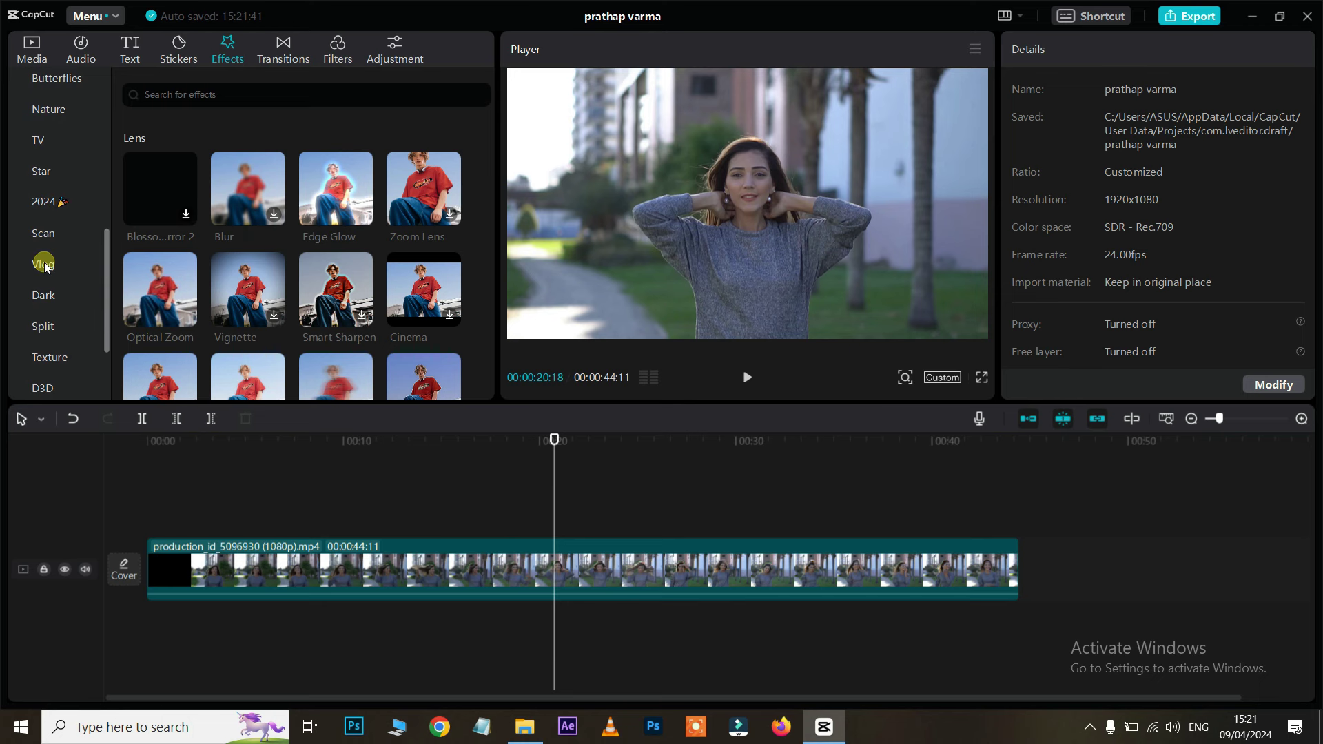
{"action": "scroll", "coordinate": [44, 262], "scroll_direction": "up", "scroll_amount": 2}
{"action": "scroll", "coordinate": [218, 254], "scroll_direction": "down", "scroll_amount": 10}
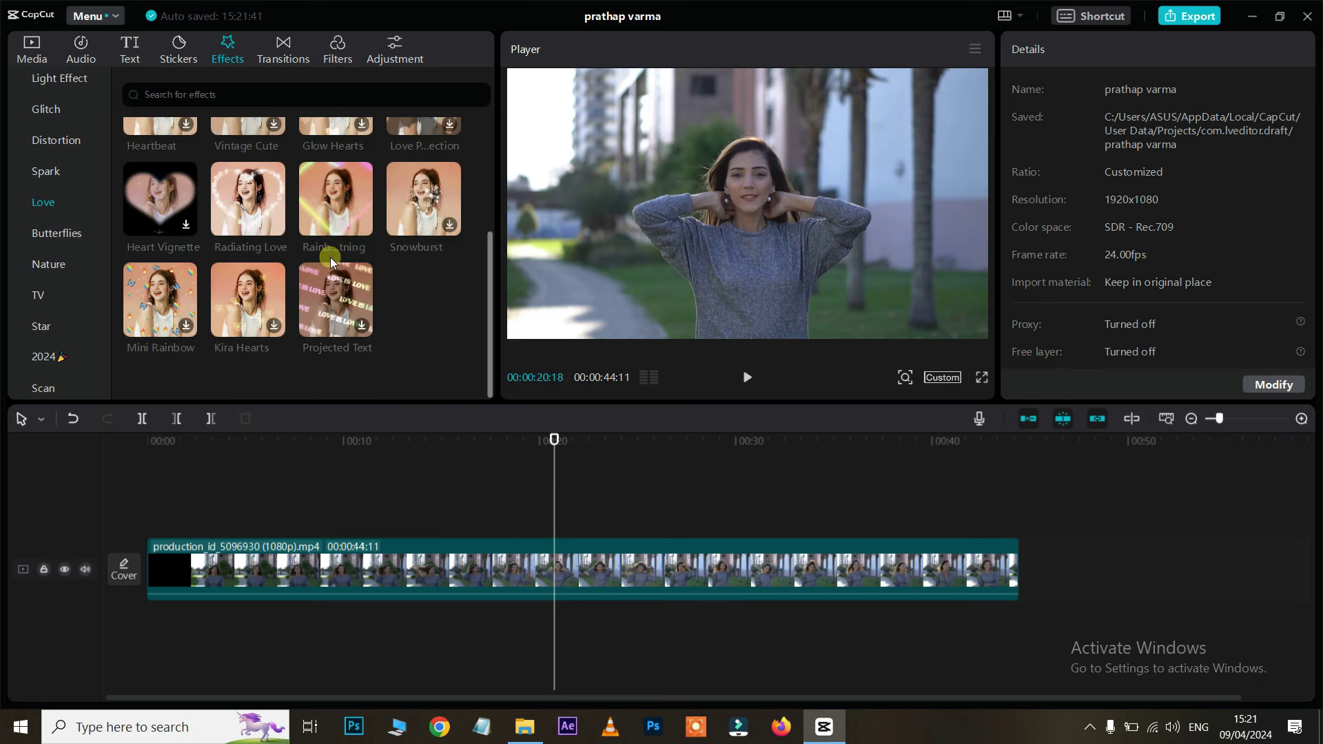
{"action": "scroll", "coordinate": [328, 275], "scroll_direction": "up", "scroll_amount": 1}
Step: Try the Love effect Rainbow Lightning at about the 23-second mark with Blur at 36, and delete it
{"action": "left_click_drag", "start_coordinate": [634, 563], "coordinate": [642, 592]}
{"action": "left_click", "coordinate": [607, 441]}
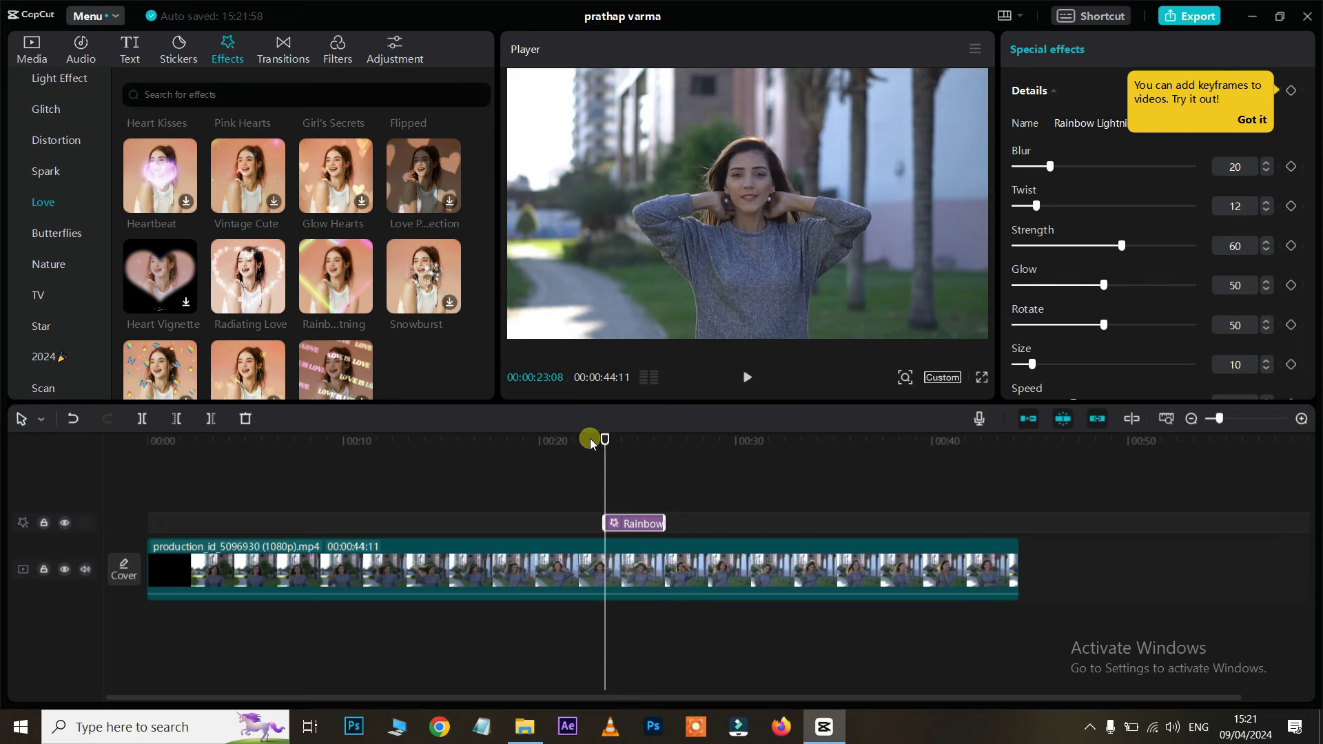
{"action": "left_click", "coordinate": [590, 442]}
{"action": "key", "text": "space"}
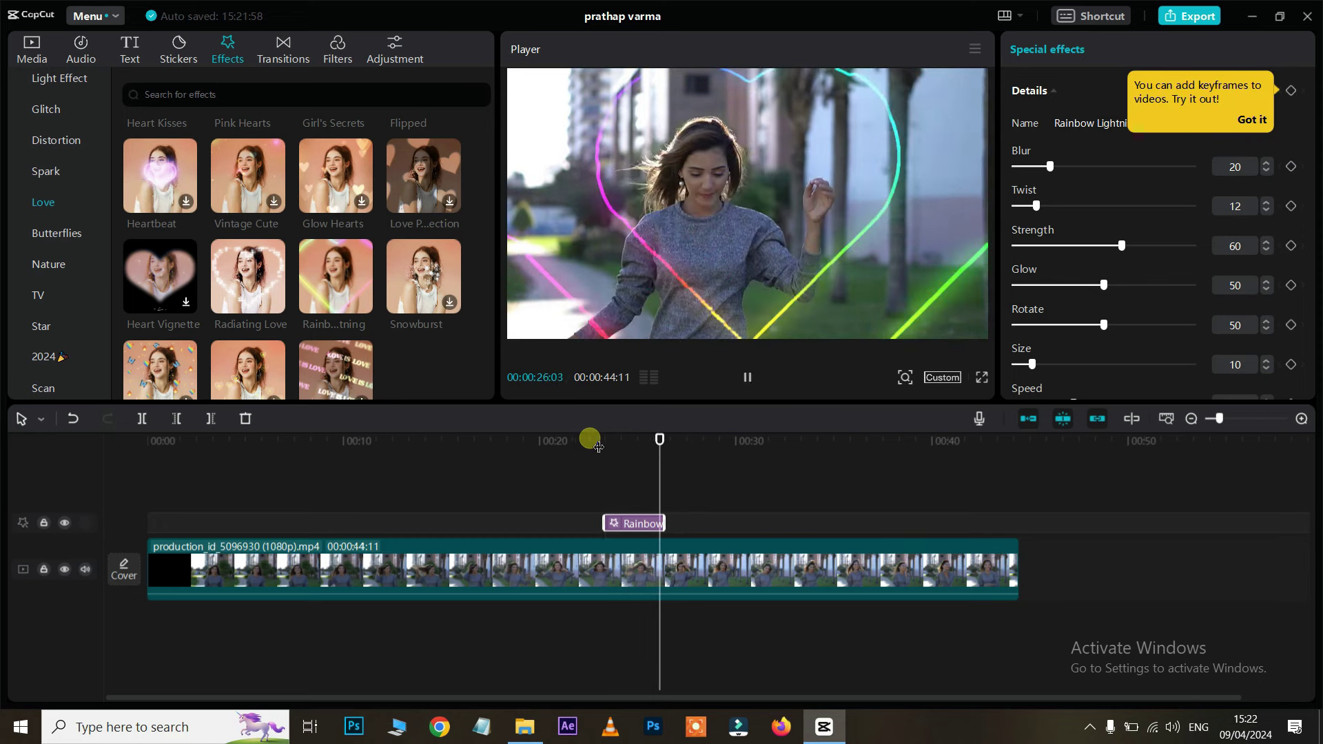
{"action": "left_click", "coordinate": [624, 476]}
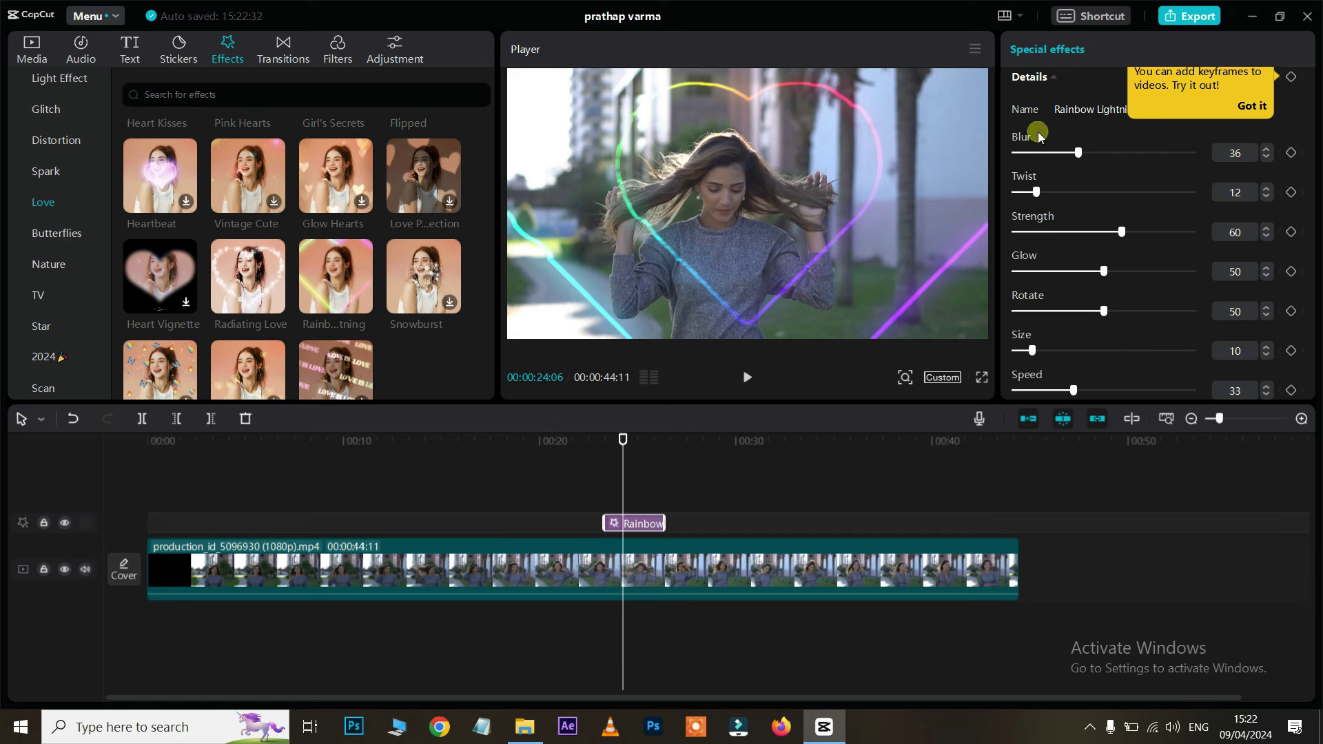
{"action": "key", "text": "Delete"}
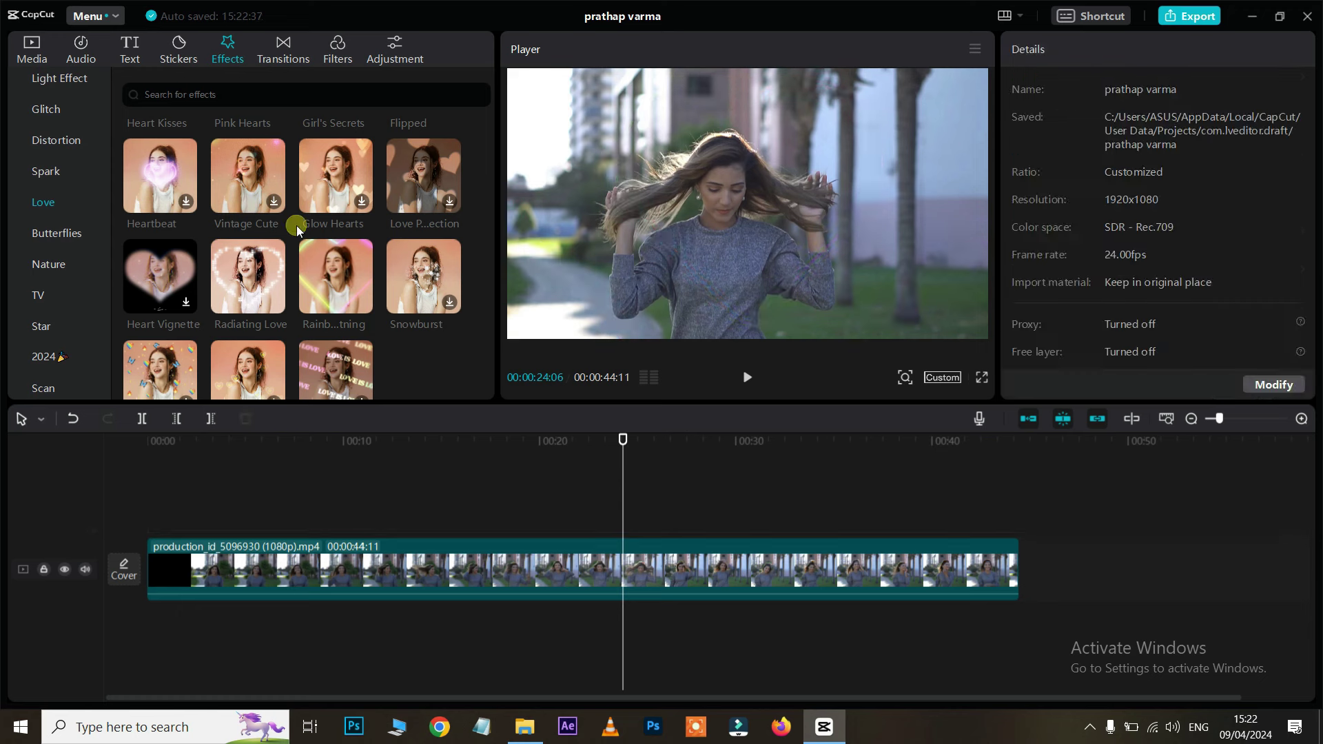
Step: Try the Color Butterflies effect at about the 24-second mark, play it back, and delete it
{"action": "scroll", "coordinate": [296, 225], "scroll_direction": "down", "scroll_amount": 5}
{"action": "left_click_drag", "start_coordinate": [324, 204], "coordinate": [624, 524]}
{"action": "key", "text": "space"}
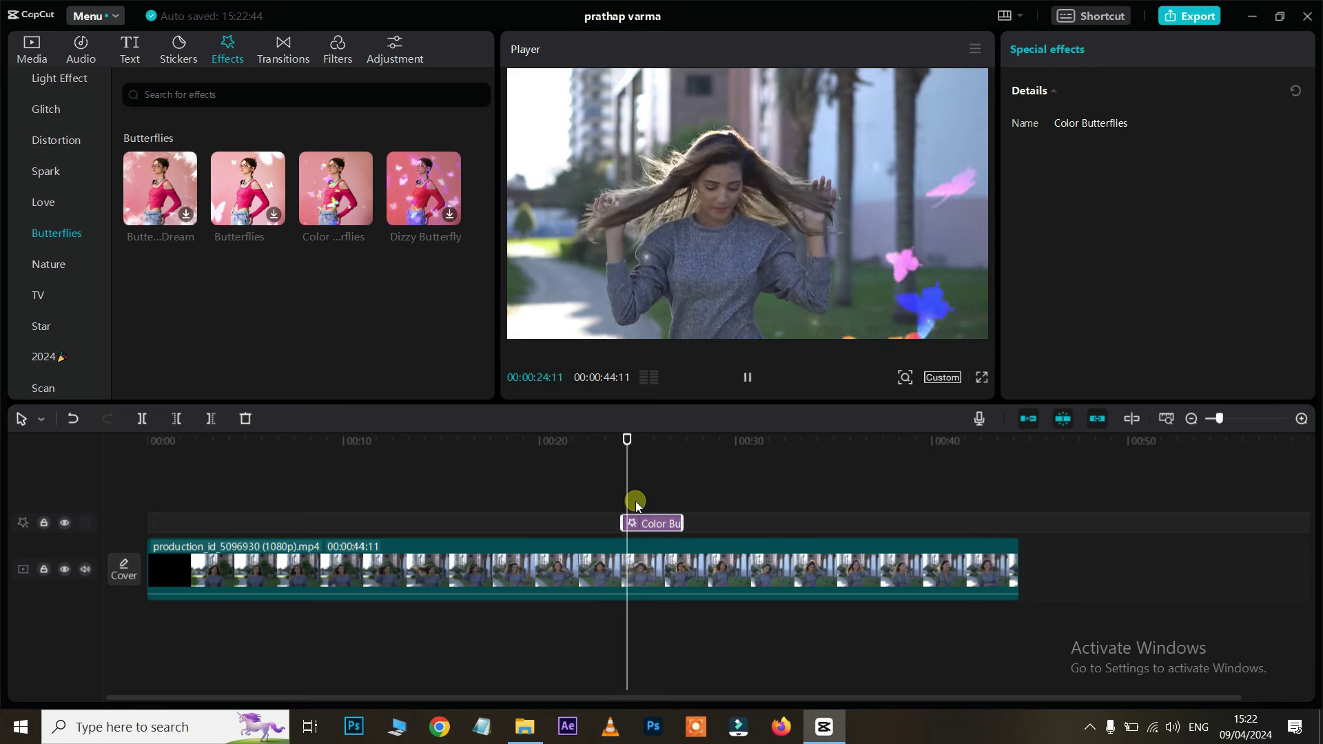
{"action": "key", "text": "space"}
{"action": "key", "text": "space"}
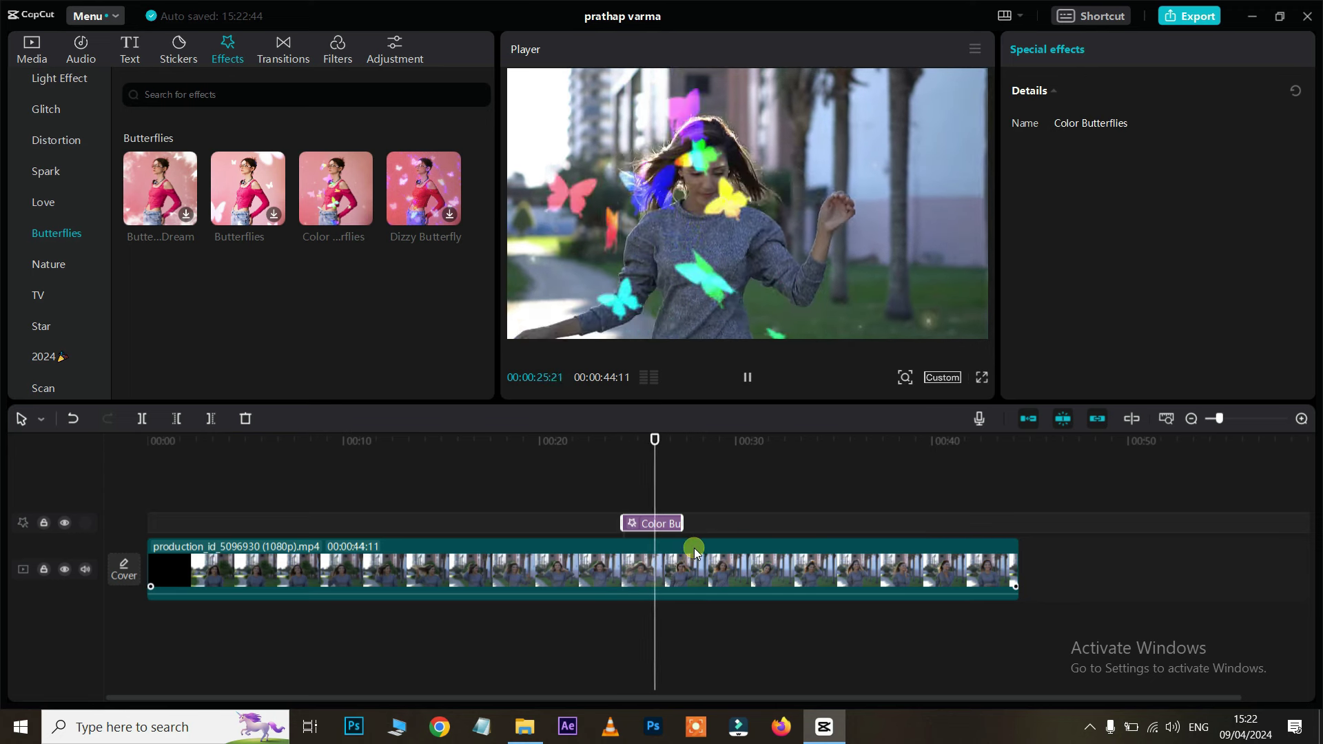
{"action": "key", "text": "space"}
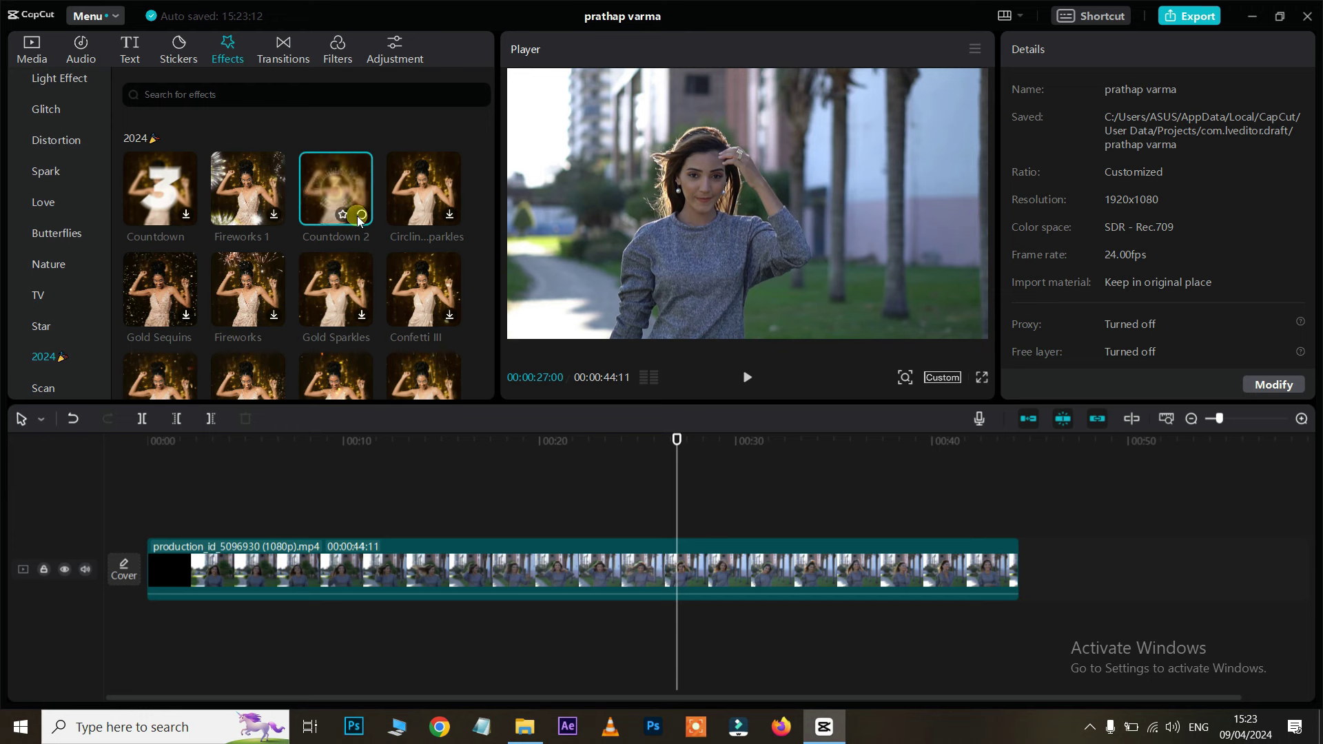
Step: Add the Countdown 2 effect from the 2024 category at the start of the video and play it back
{"action": "left_click_drag", "start_coordinate": [357, 215], "coordinate": [114, 517]}
{"action": "left_click_drag", "start_coordinate": [151, 590], "coordinate": [185, 598]}
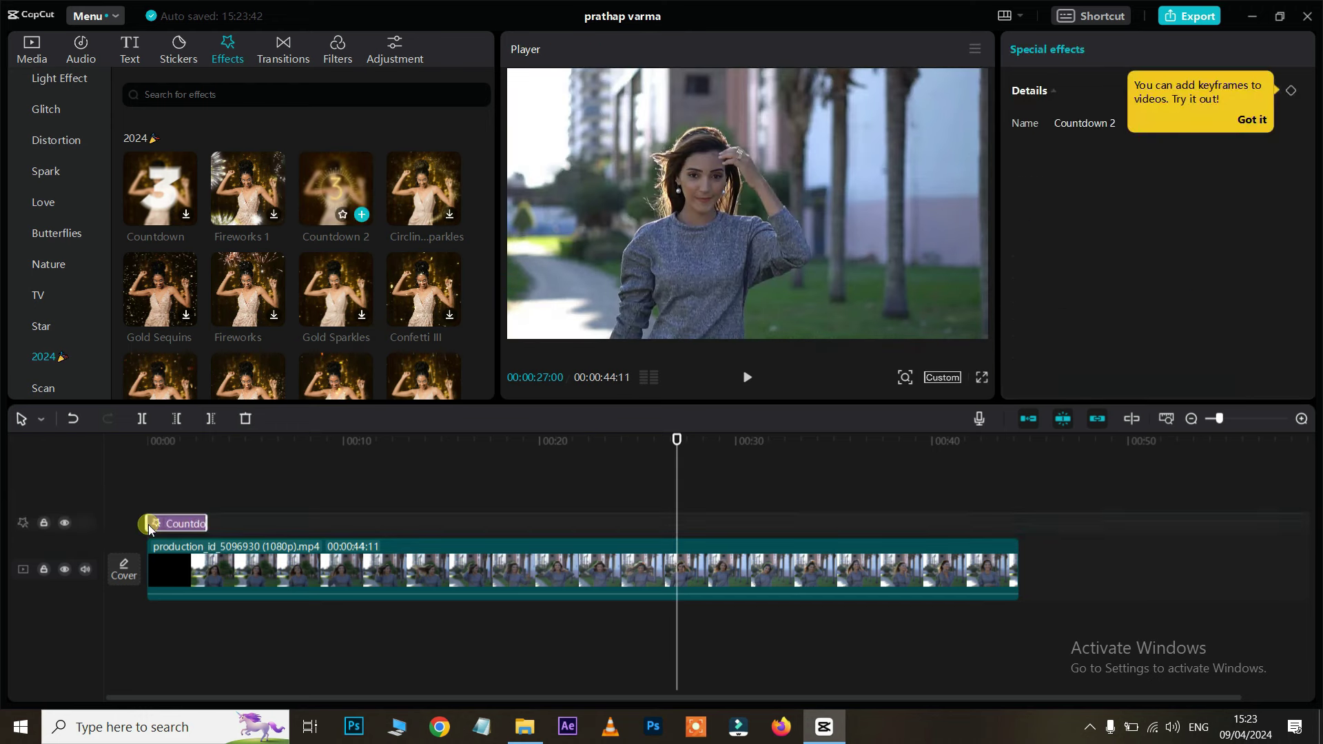
{"action": "left_click", "coordinate": [151, 442]}
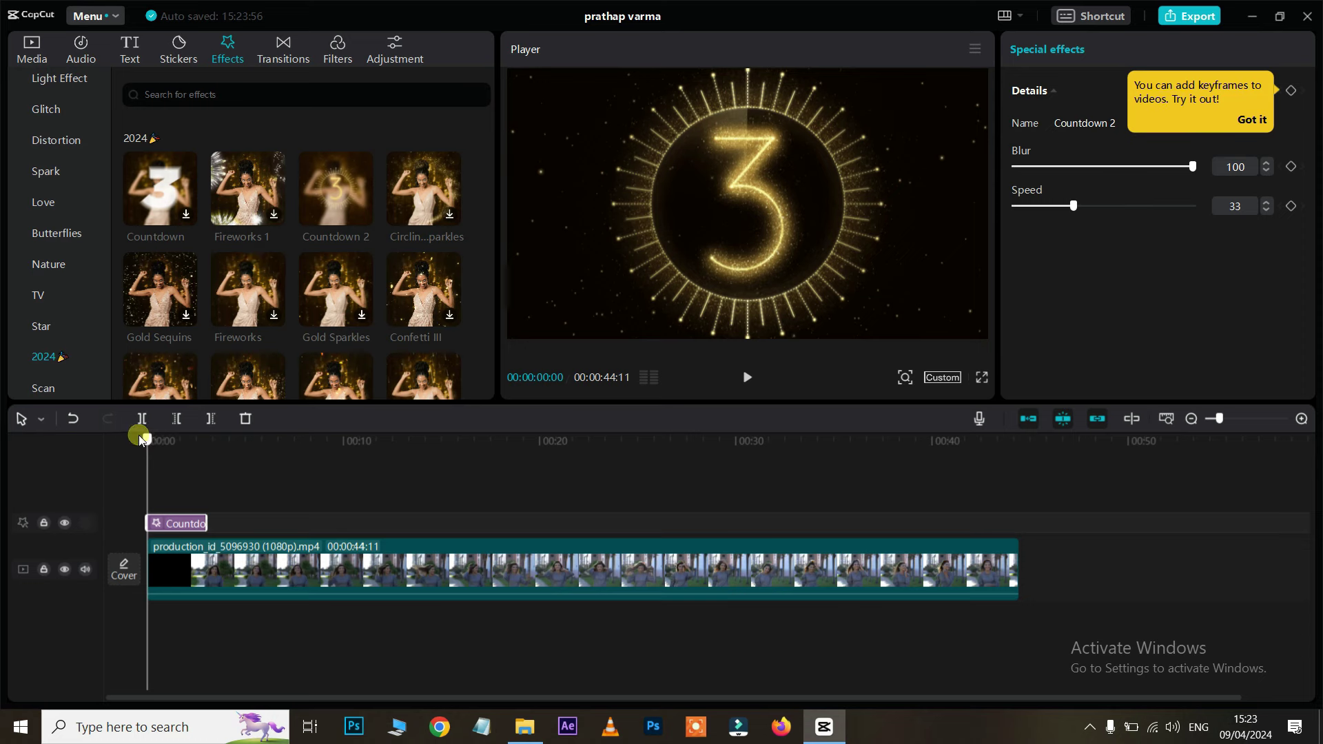
{"action": "key", "text": "space"}
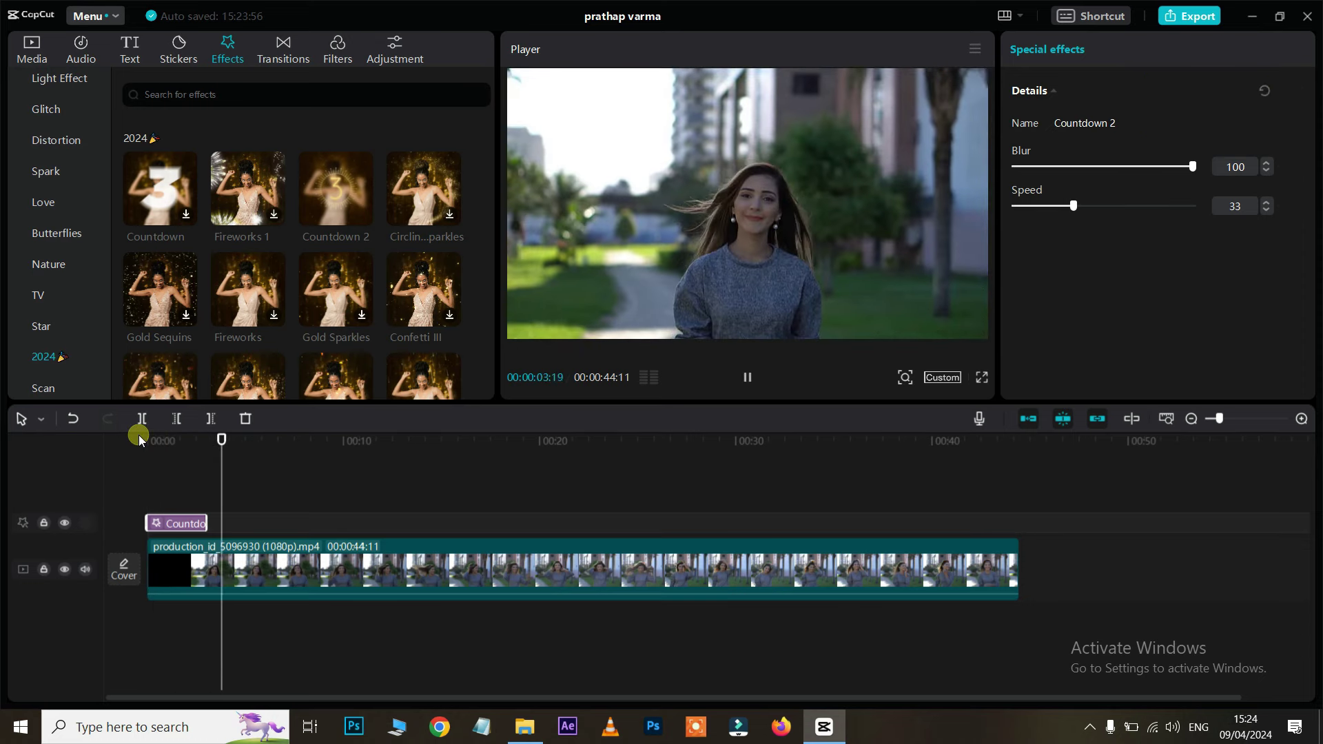
{"action": "key", "text": "space"}
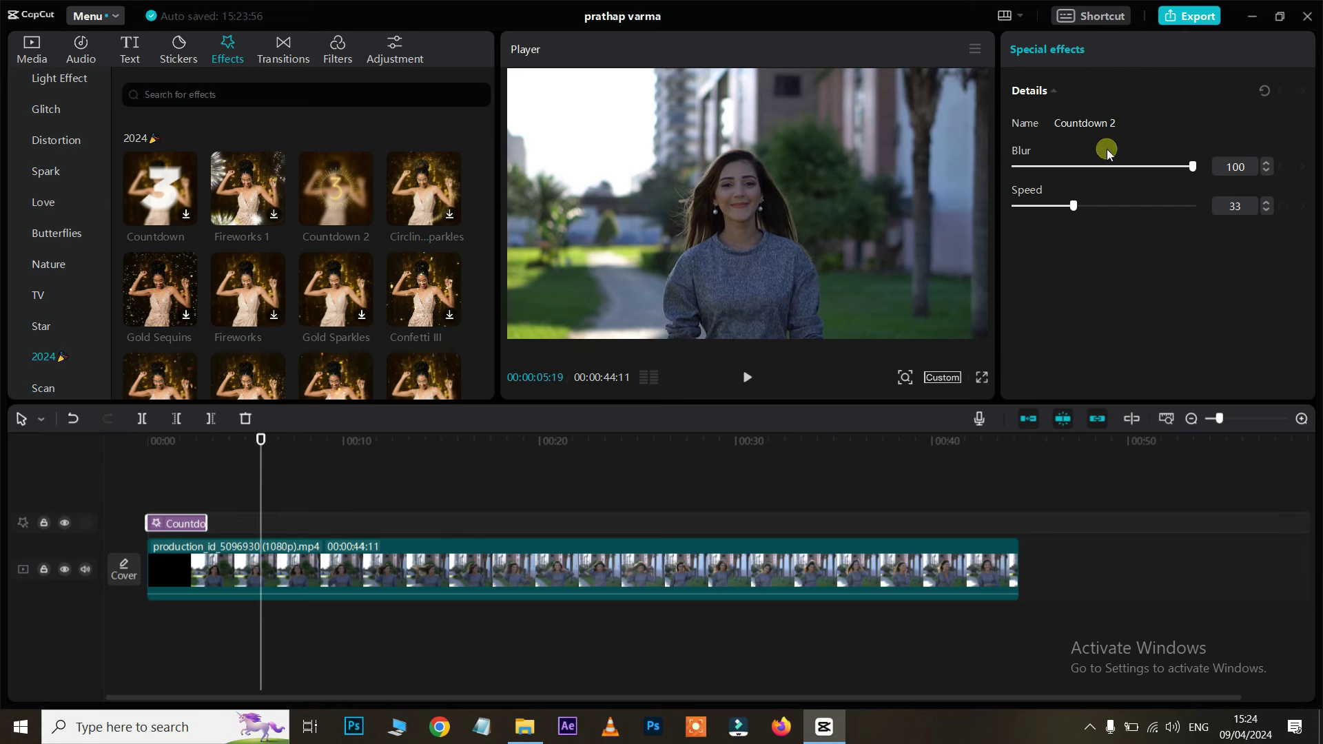
Step: Set the Countdown 2 effect's Blur to 21 and Speed to 15, play it back, and delete the effect
{"action": "left_click_drag", "start_coordinate": [1187, 169], "coordinate": [1081, 181]}
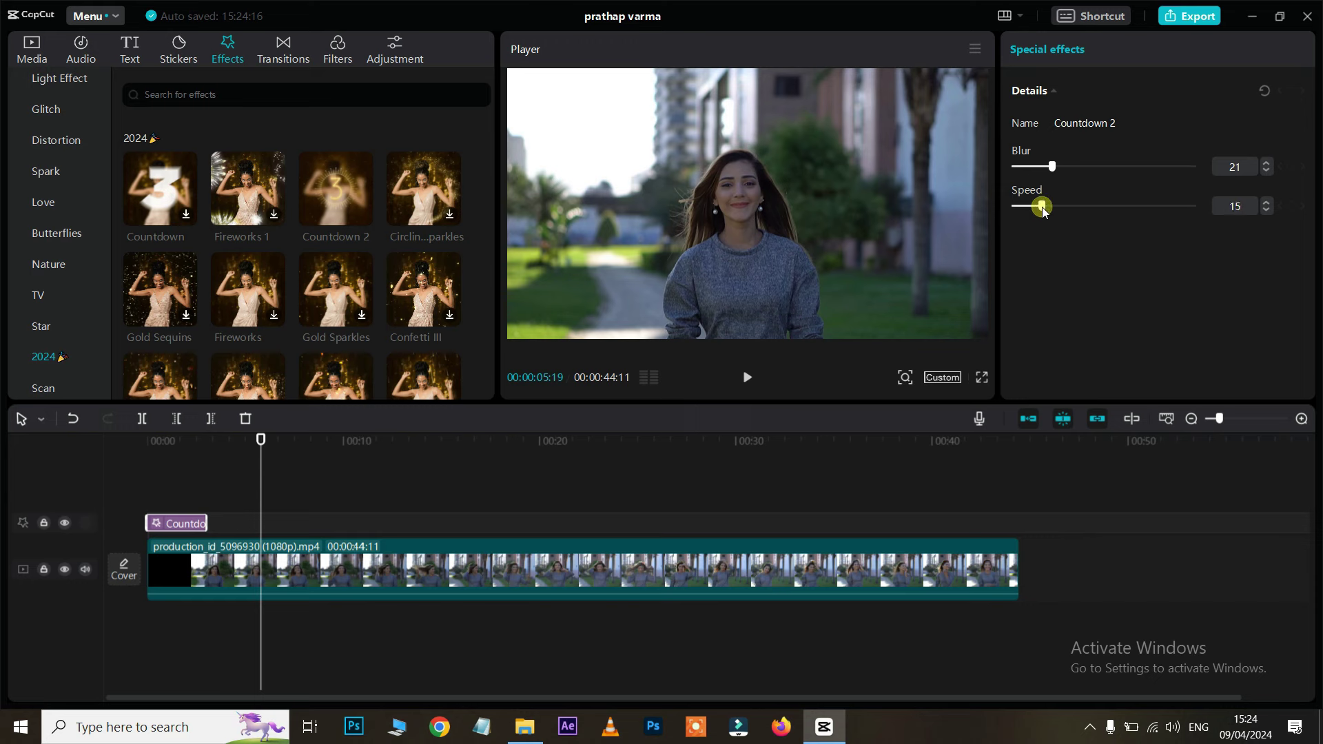
{"action": "left_click_drag", "start_coordinate": [268, 444], "coordinate": [100, 460]}
{"action": "key", "text": "space"}
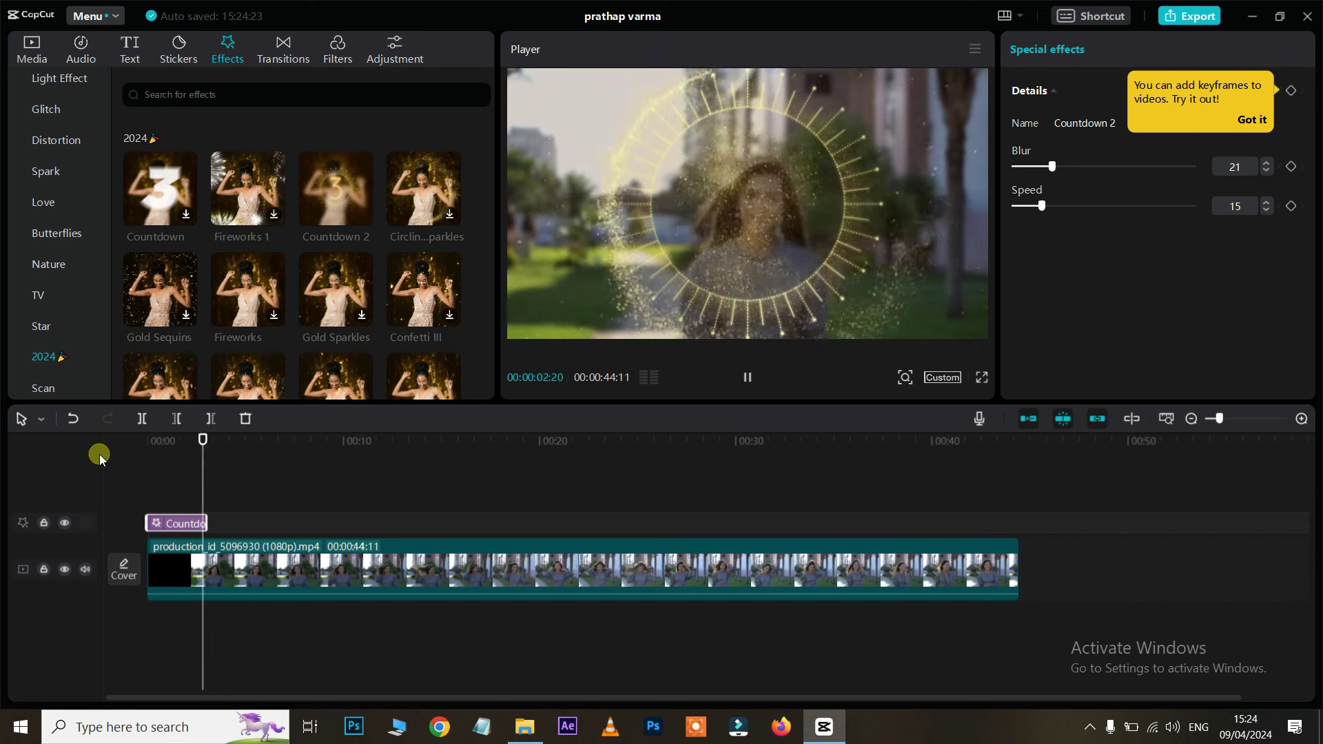
{"action": "key", "text": "Delete"}
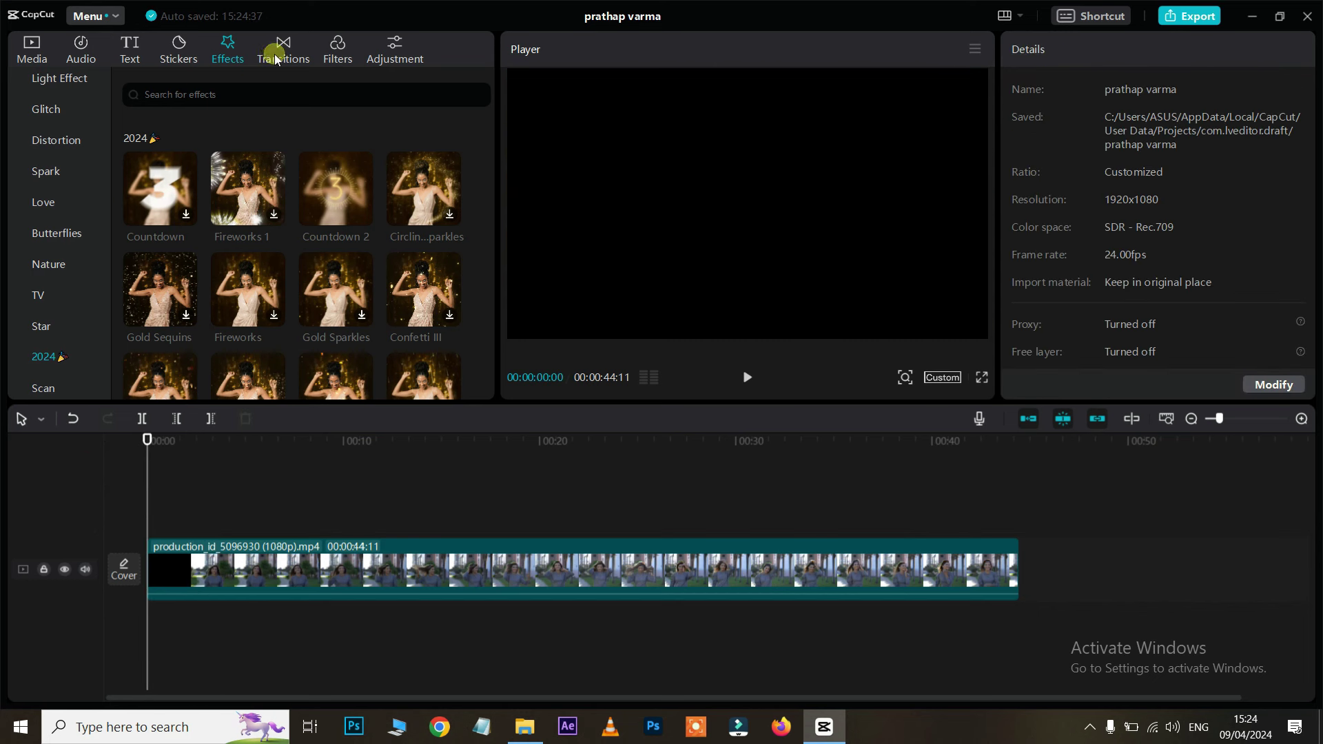
{"action": "scroll", "coordinate": [61, 219], "scroll_direction": "up", "scroll_amount": 3}
{"action": "scroll", "coordinate": [65, 146], "scroll_direction": "down", "scroll_amount": 5}
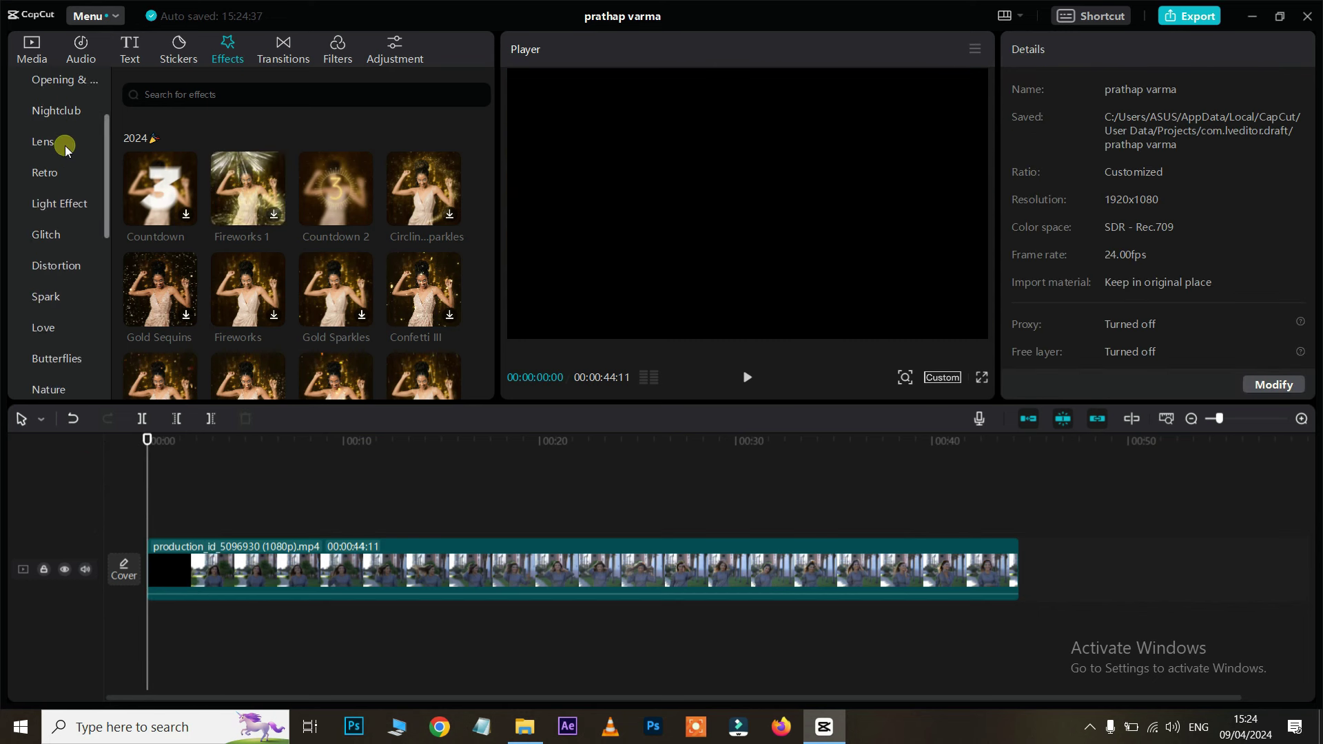
{"action": "scroll", "coordinate": [61, 197], "scroll_direction": "up", "scroll_amount": 4}
{"action": "left_click", "coordinate": [284, 50]}
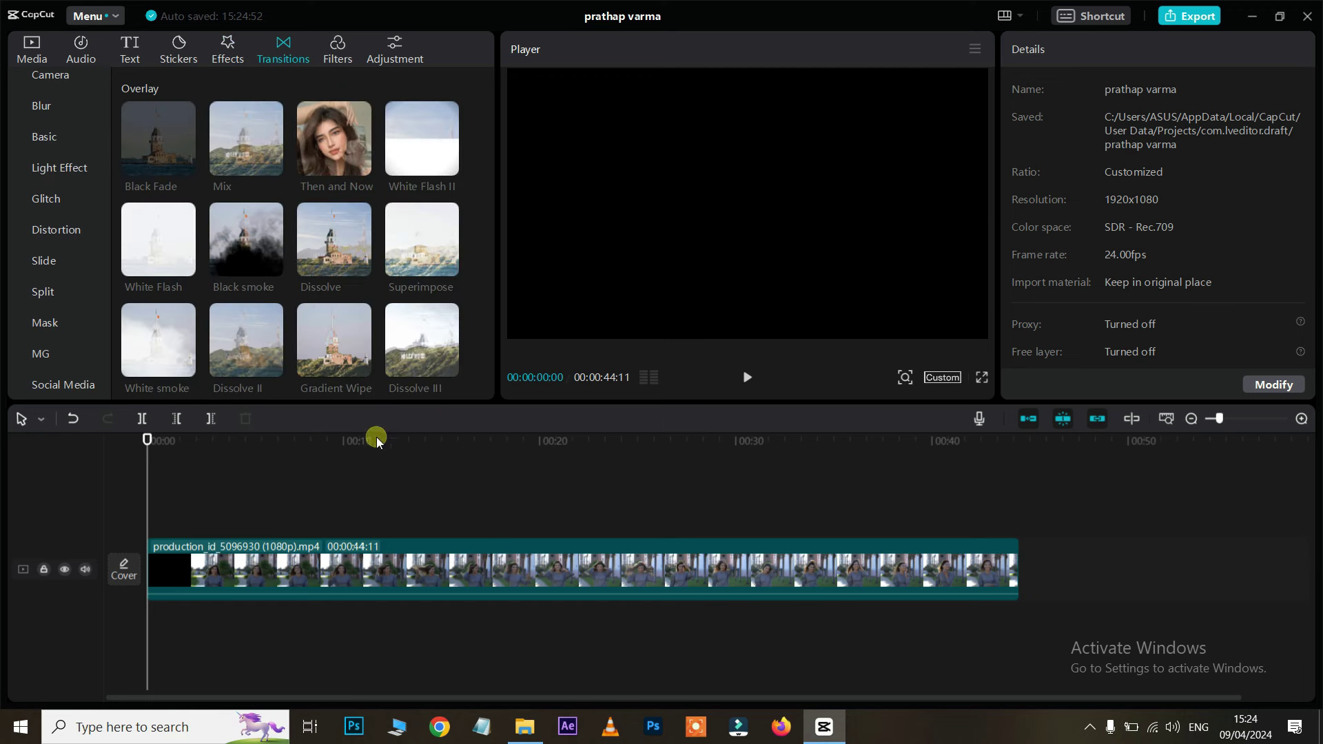
{"action": "left_click", "coordinate": [29, 53]}
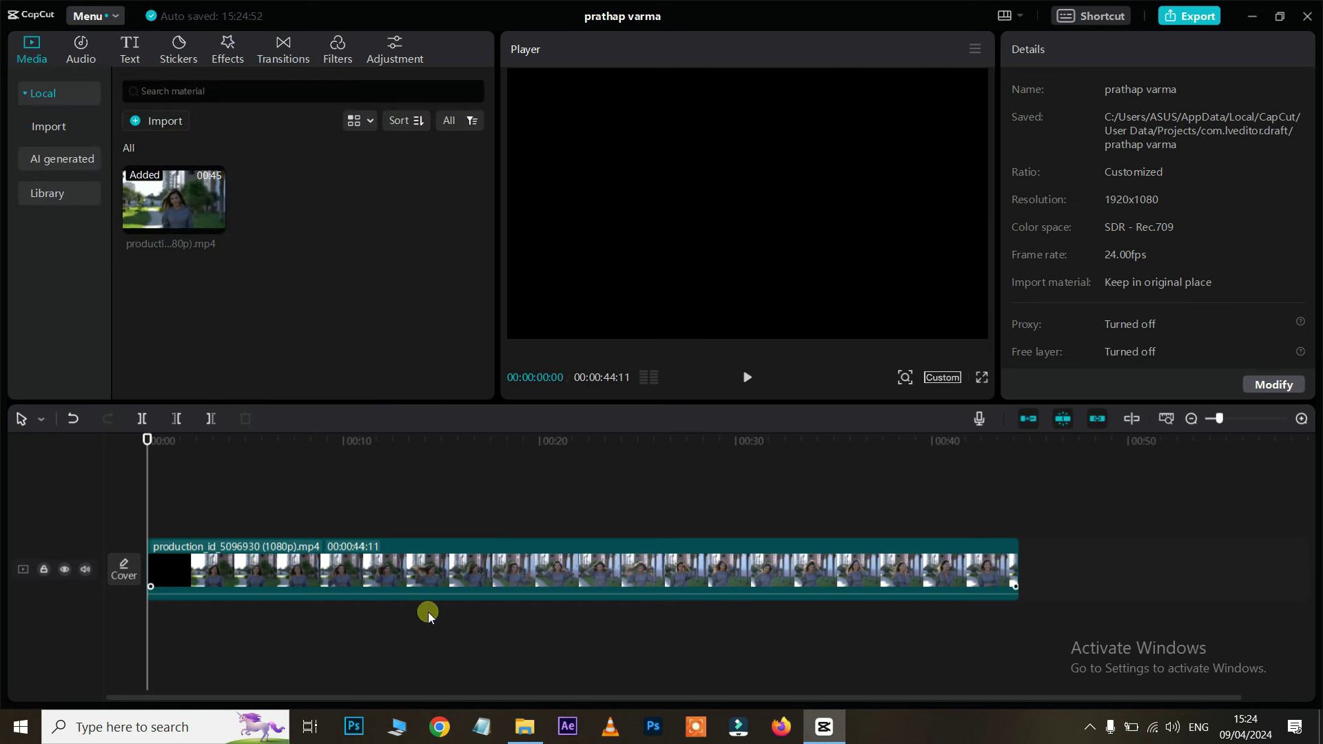
{"action": "left_click", "coordinate": [158, 121]}
{"action": "scroll", "coordinate": [453, 207], "scroll_direction": "down", "scroll_amount": 3}
{"action": "left_click", "coordinate": [394, 289]}
{"action": "left_click", "coordinate": [517, 386]}
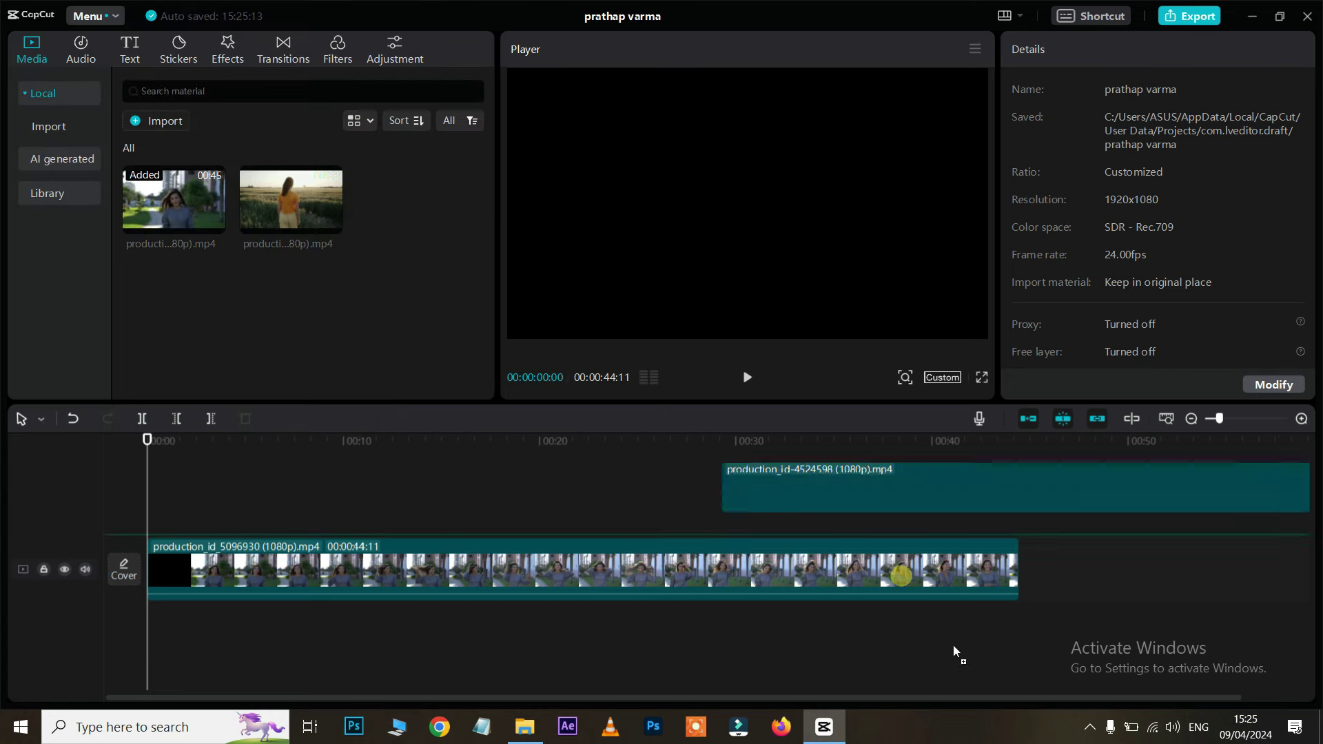
Step: Add the Overlay transition Then and Now at the cut between the two clips and play it back from just before the cut
{"action": "left_click", "coordinate": [1005, 446]}
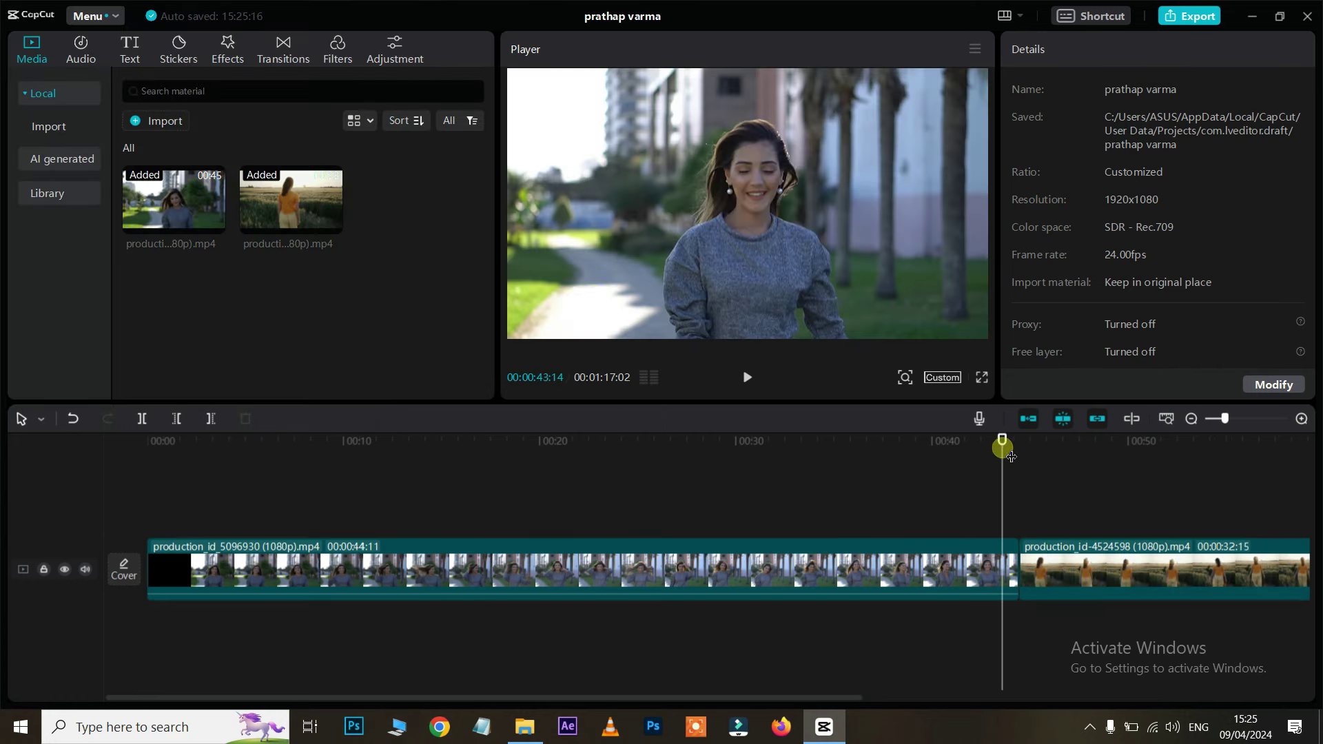
{"action": "left_click", "coordinate": [289, 47]}
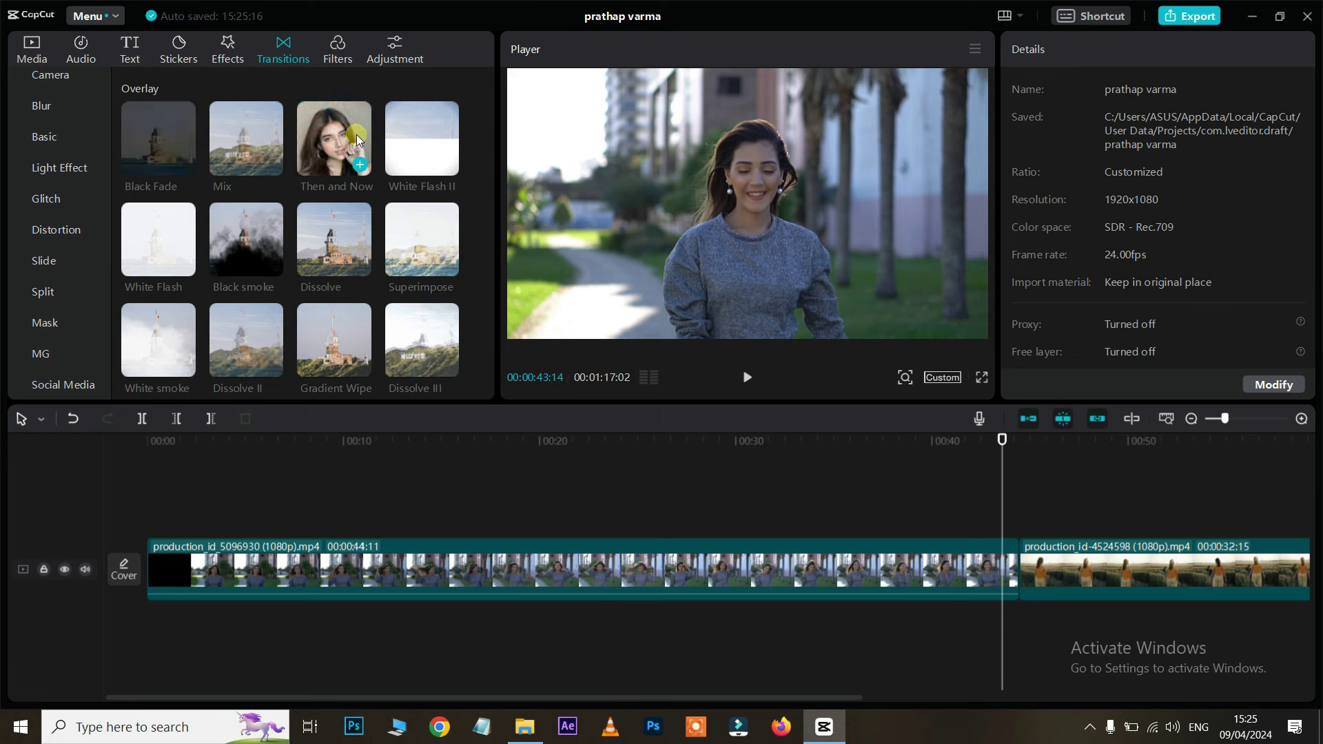
{"action": "left_click_drag", "start_coordinate": [377, 180], "coordinate": [1019, 570]}
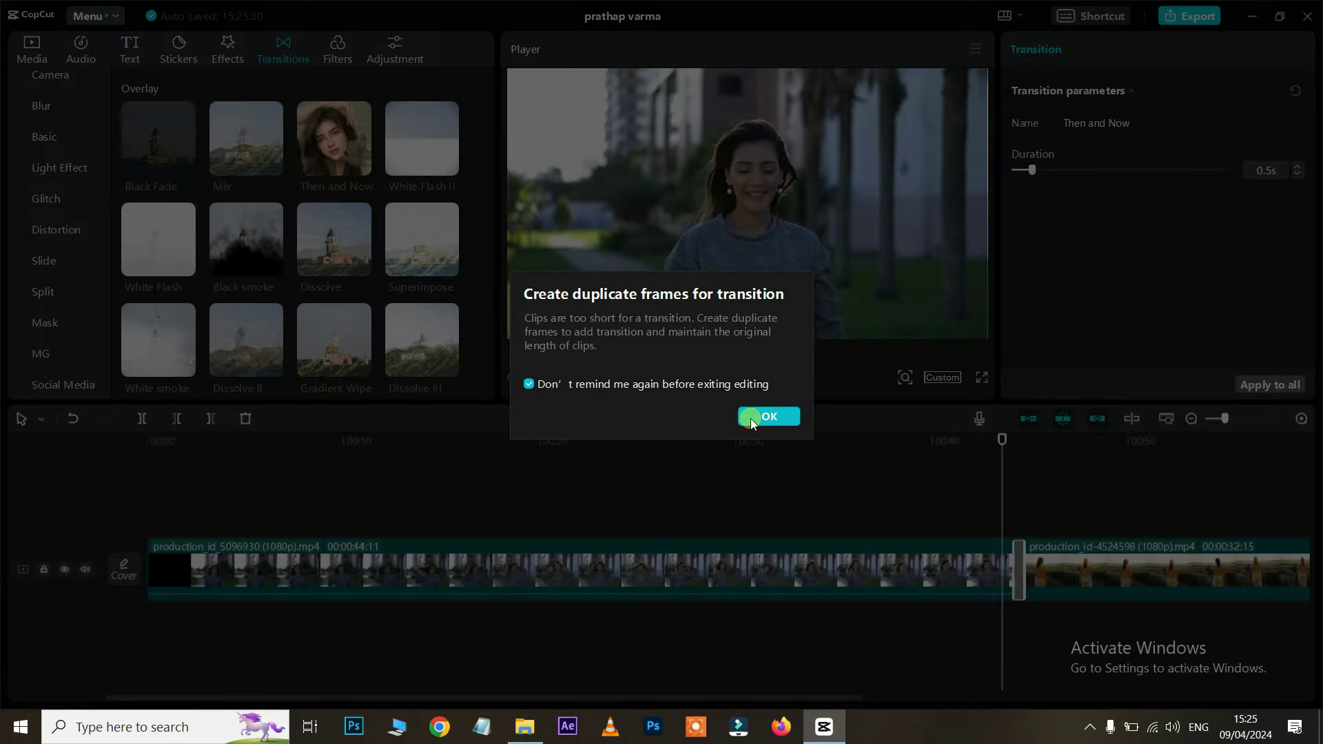
{"action": "left_click", "coordinate": [750, 419]}
{"action": "key", "text": "space"}
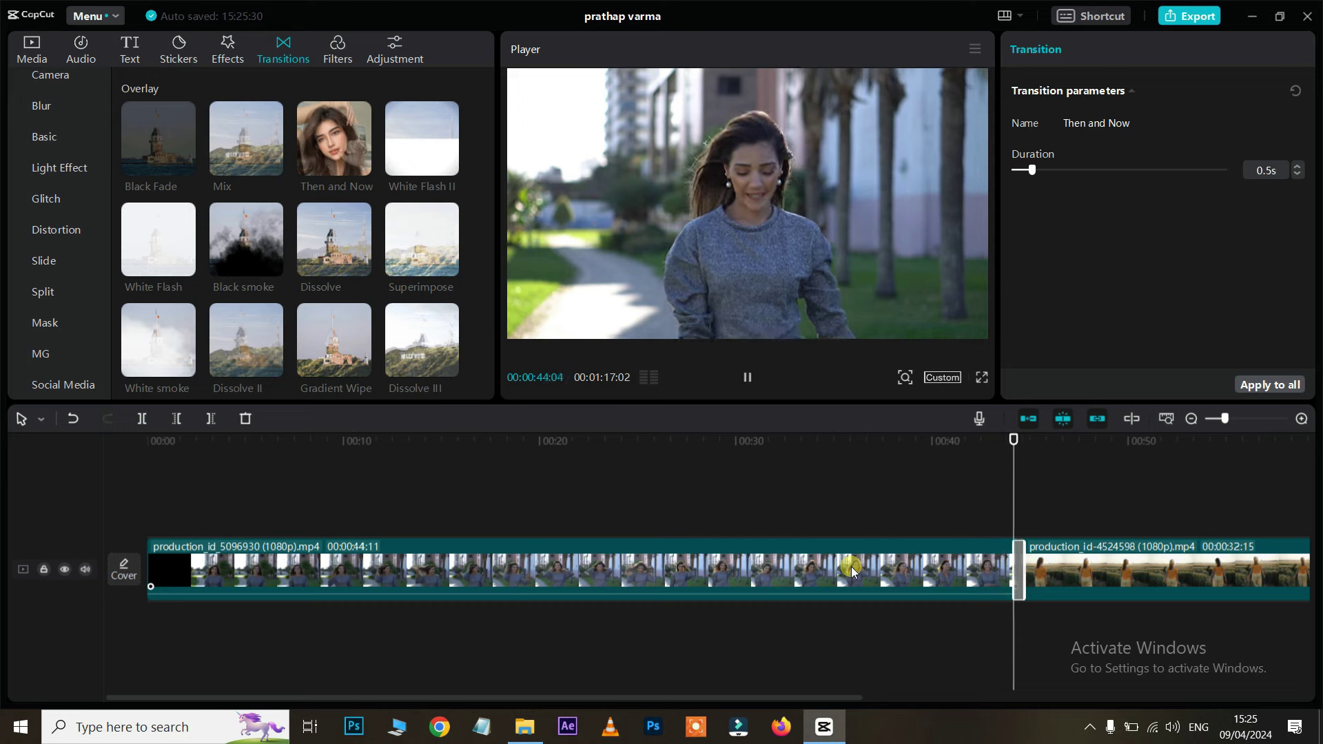
{"action": "key", "text": "space"}
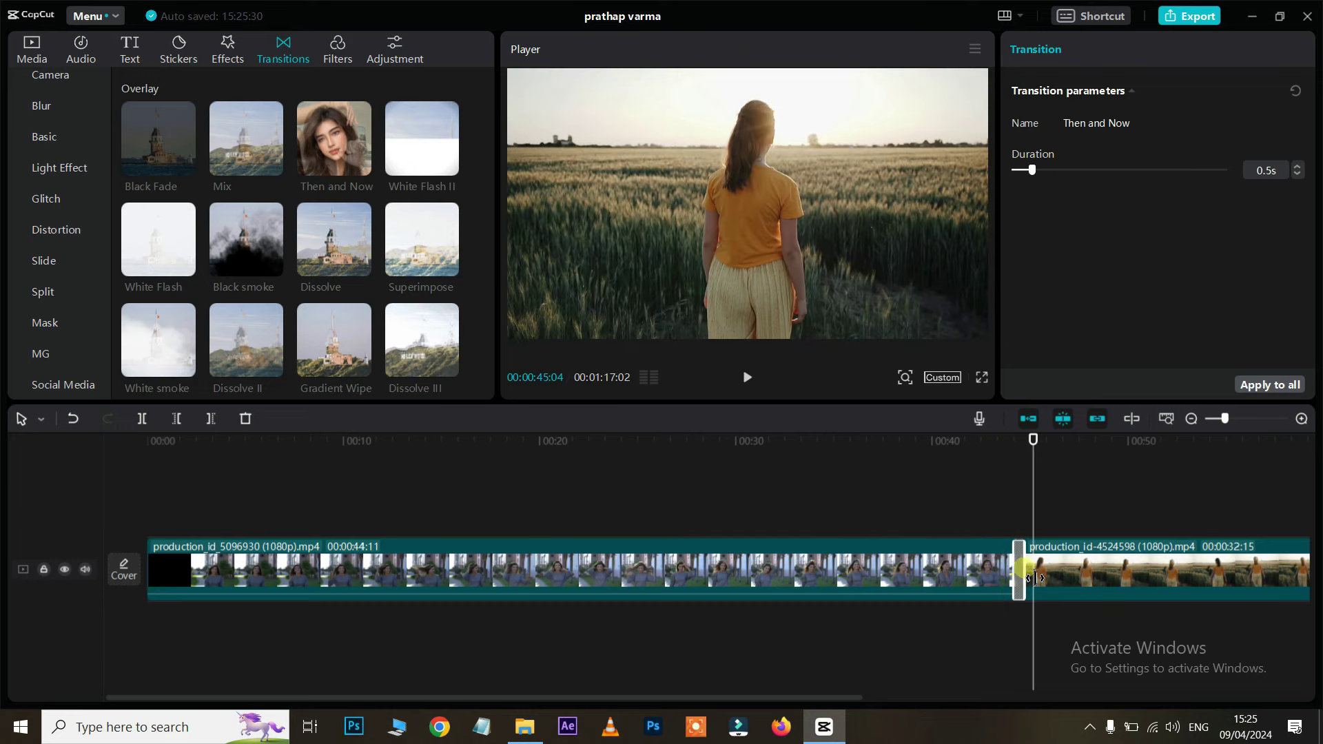
Step: Lengthen the Then and Now transition to 2.4 s and play it back
{"action": "mouse_move", "coordinate": [1038, 577]}
{"action": "left_mouse_down"}
{"action": "mouse_move", "coordinate": [1073, 577]}
{"action": "mouse_move", "coordinate": [1032, 572]}
{"action": "left_mouse_up"}
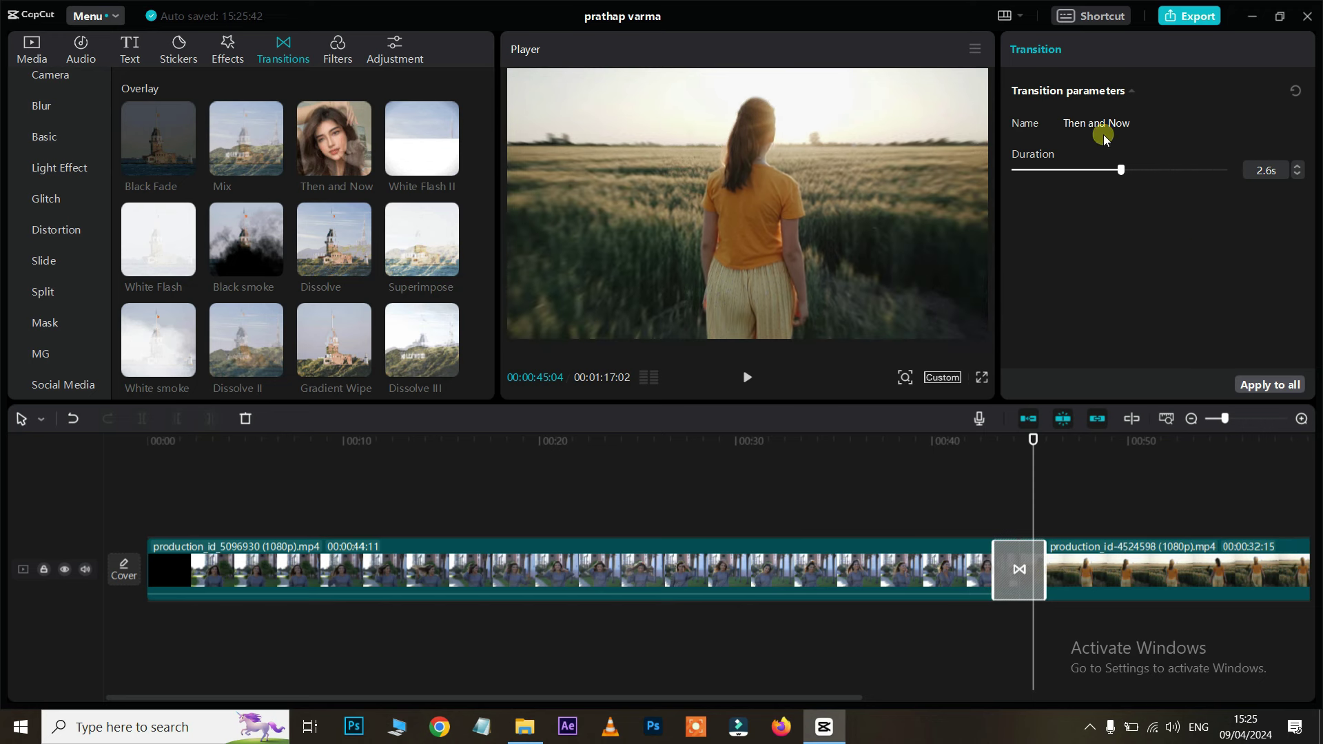
{"action": "left_click_drag", "start_coordinate": [1121, 170], "coordinate": [1178, 170]}
{"action": "left_click_drag", "start_coordinate": [1072, 579], "coordinate": [1044, 579]}
{"action": "key", "text": "space"}
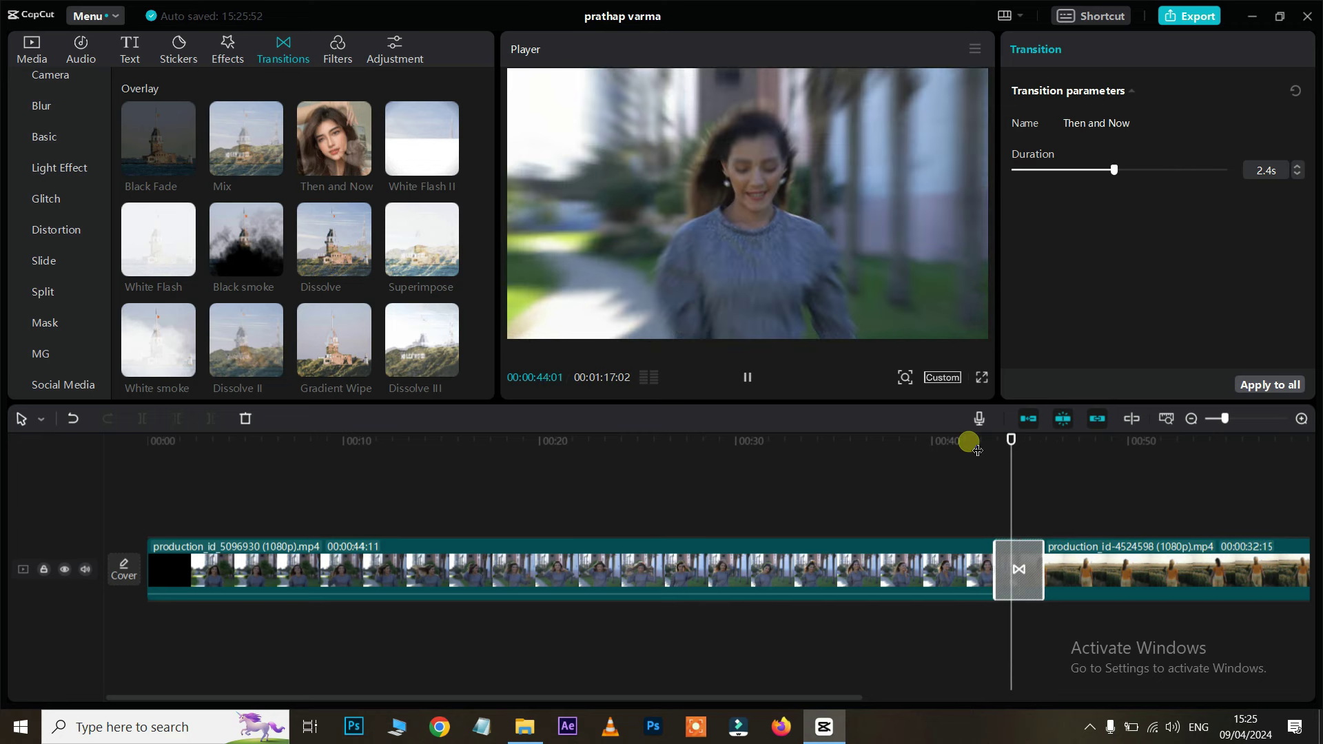
{"action": "key", "text": "space"}
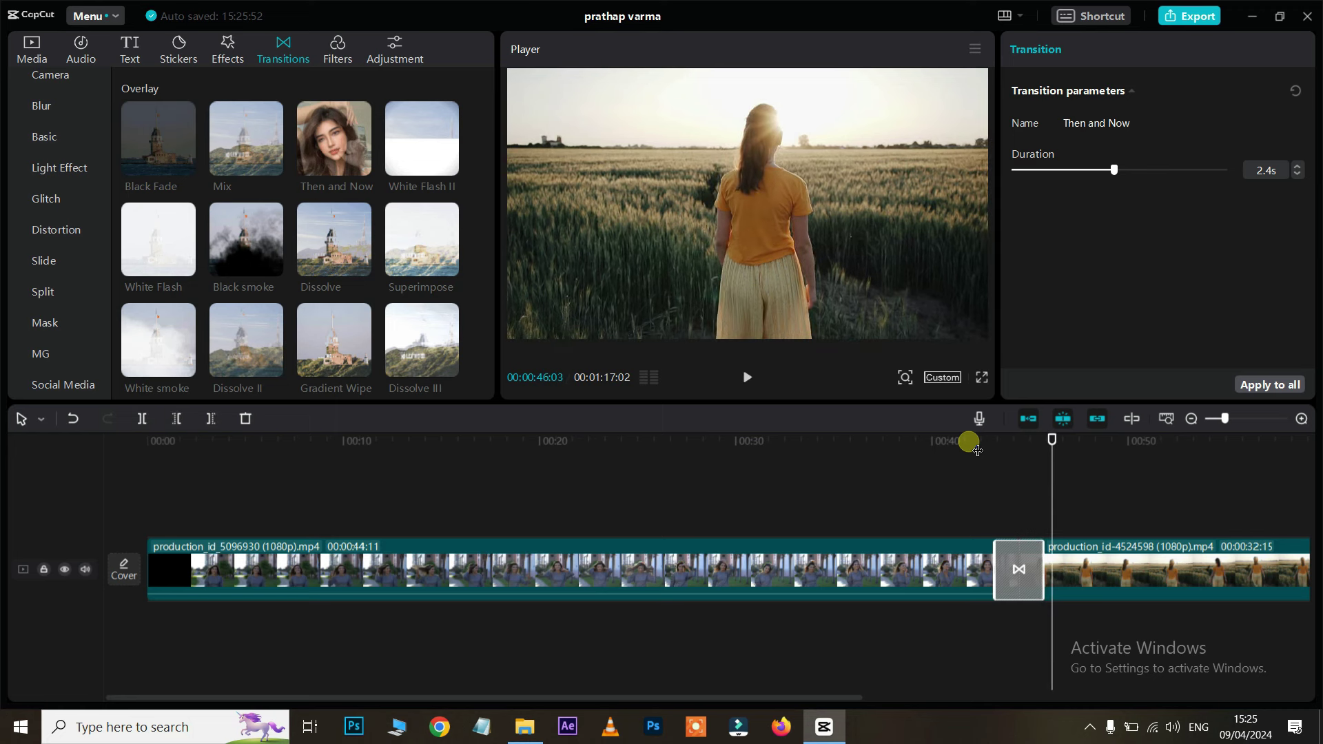
Step: Replace the Then and Now transition with Woosh from the Blur category and play back the cut
{"action": "left_click", "coordinate": [57, 109]}
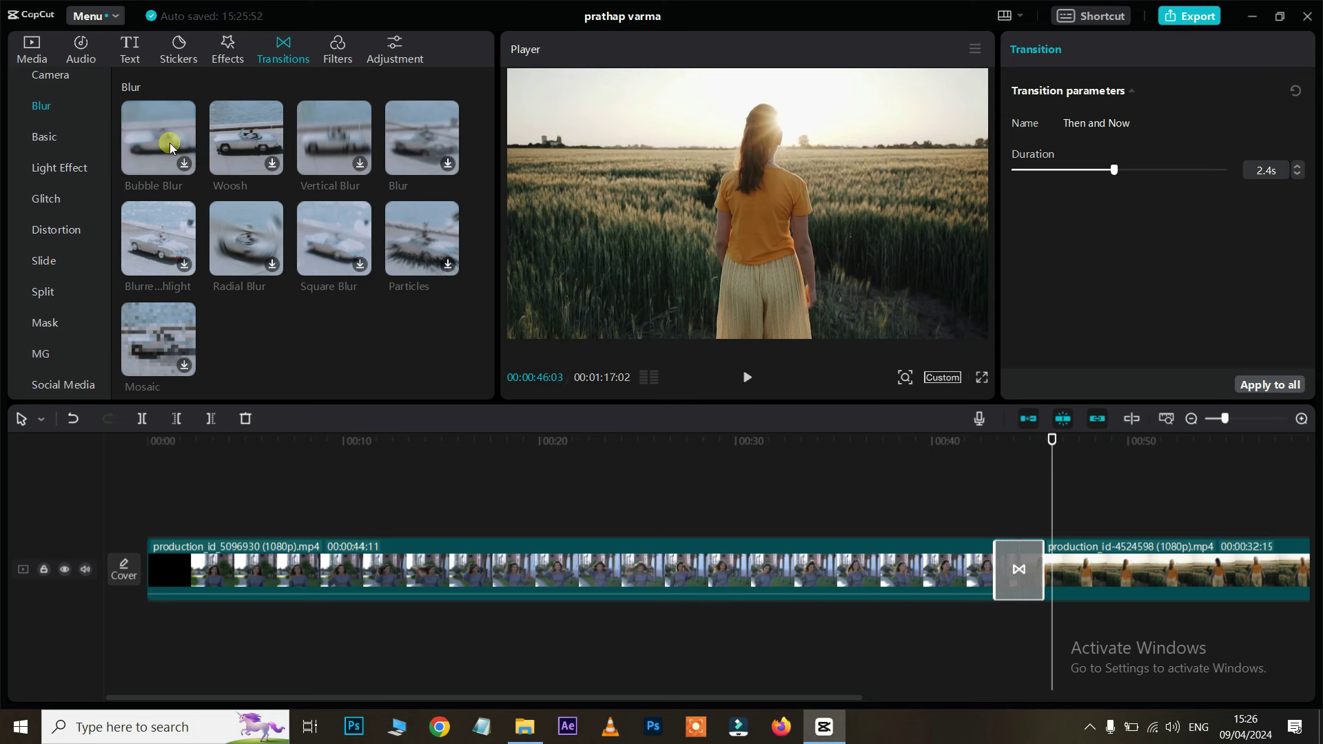
{"action": "mouse_move", "coordinate": [270, 169]}
{"action": "left_mouse_down"}
{"action": "mouse_move", "coordinate": [567, 432]}
{"action": "mouse_move", "coordinate": [1034, 575]}
{"action": "left_mouse_up"}
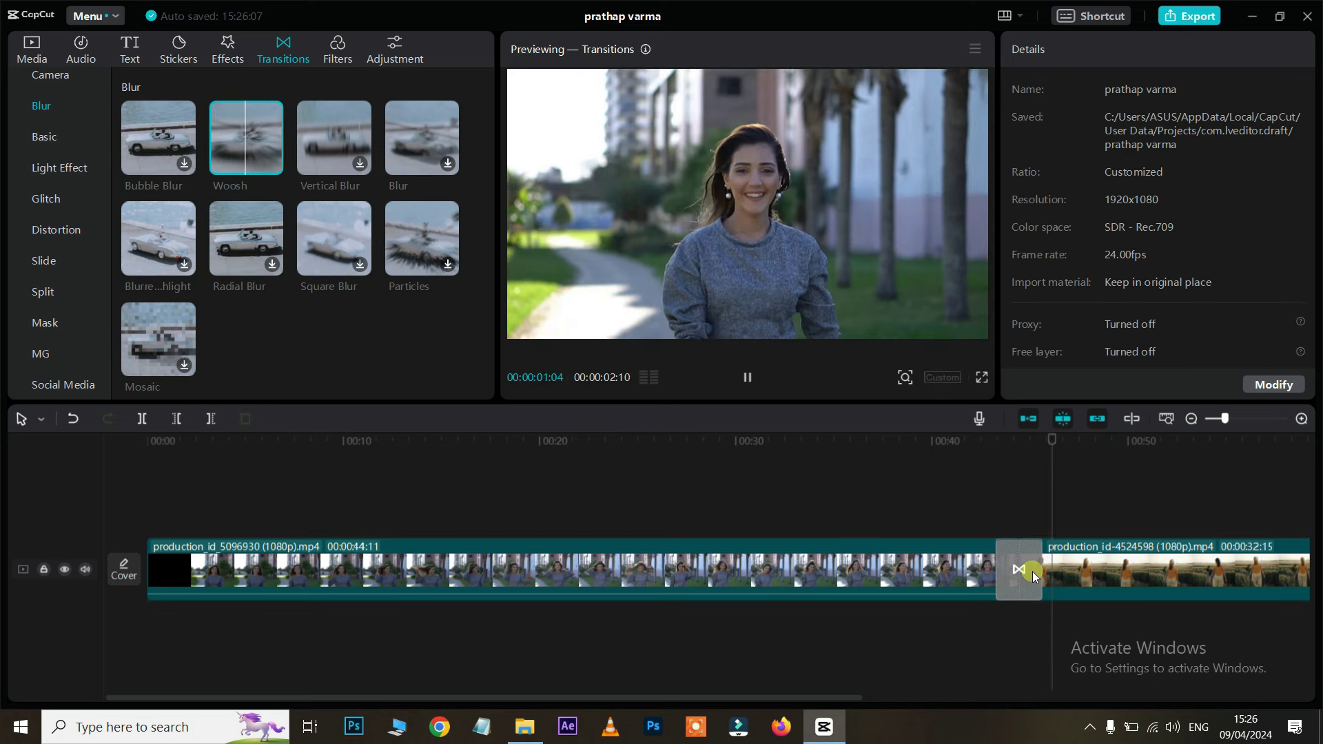
{"action": "left_click", "coordinate": [1034, 576]}
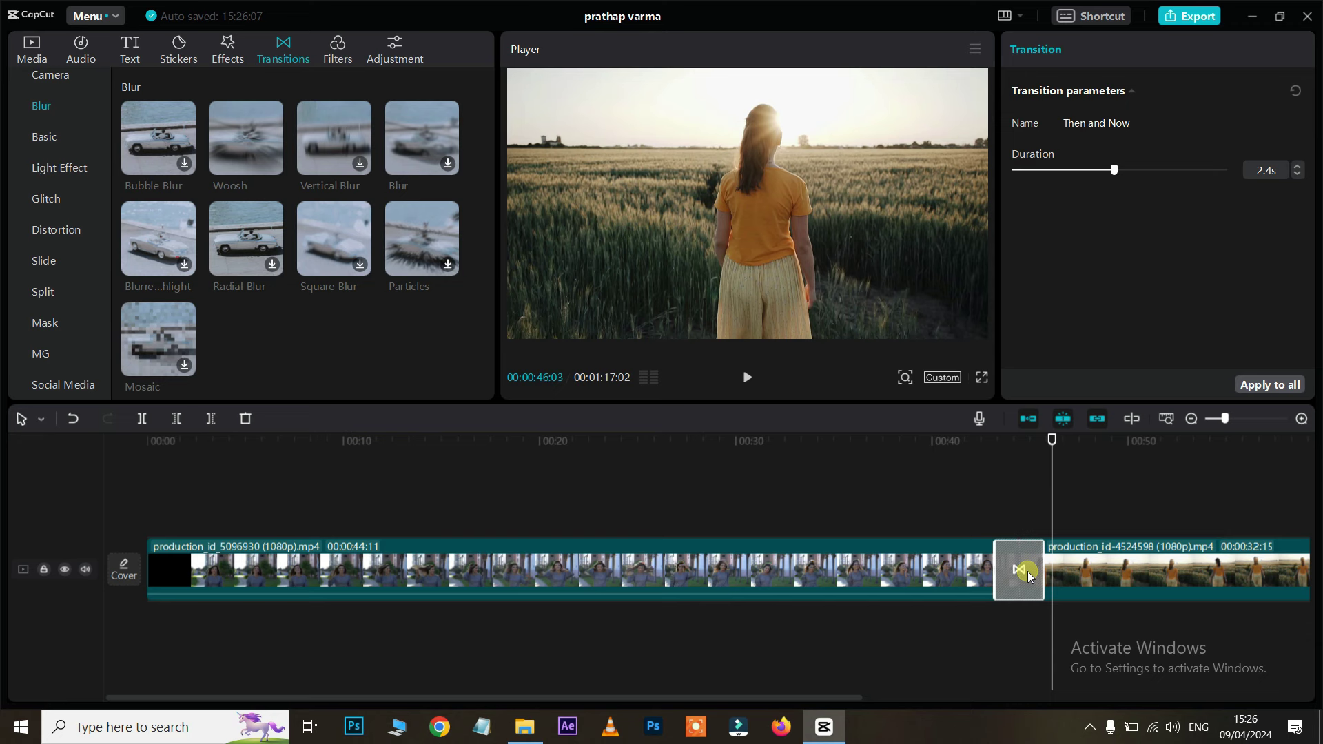
{"action": "key", "text": "Delete"}
{"action": "left_click_drag", "start_coordinate": [217, 183], "coordinate": [1034, 576]}
{"action": "left_click", "coordinate": [989, 441]}
{"action": "key", "text": "space"}
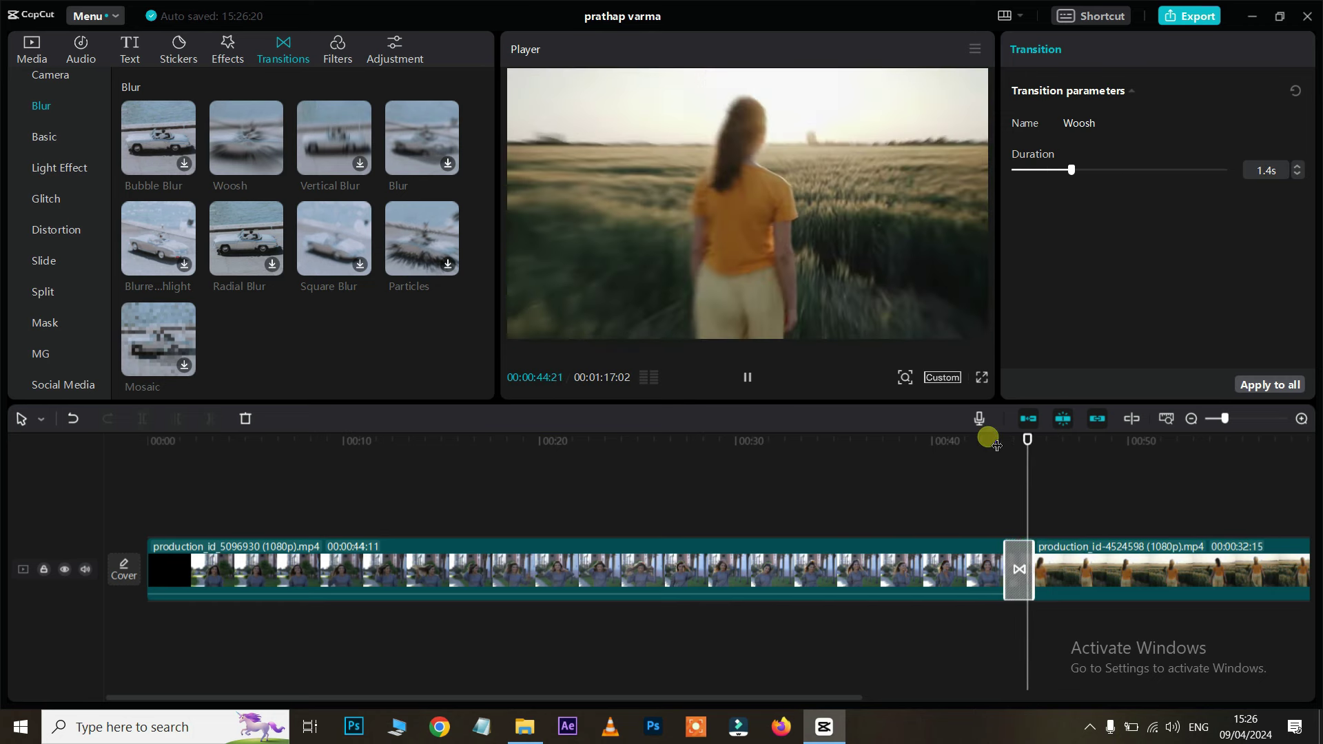
{"action": "key", "text": "space"}
Step: Try the Distortion transition Shutter II in place of Woosh, play it back, and delete it
{"action": "left_click", "coordinate": [44, 137]}
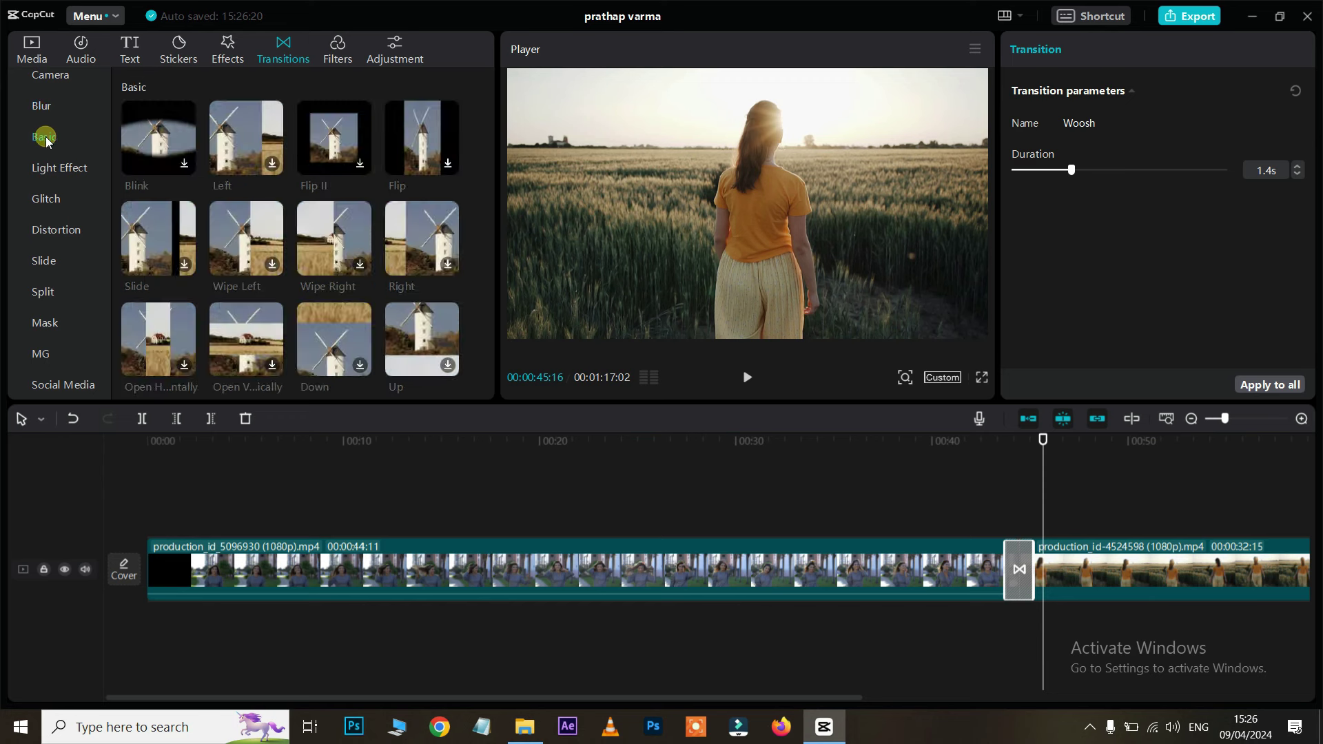
{"action": "left_click", "coordinate": [53, 169]}
{"action": "scroll", "coordinate": [345, 270], "scroll_direction": "down", "scroll_amount": 3}
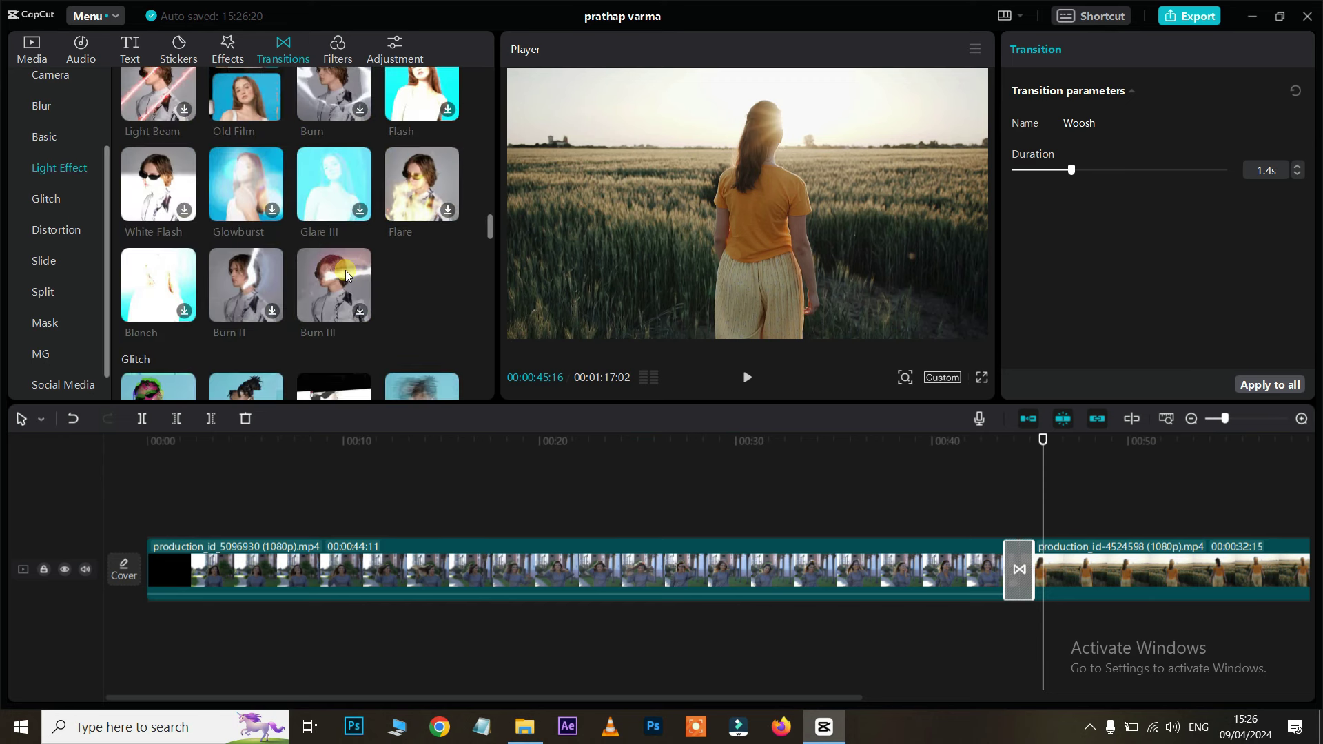
{"action": "scroll", "coordinate": [345, 284], "scroll_direction": "down", "scroll_amount": 5}
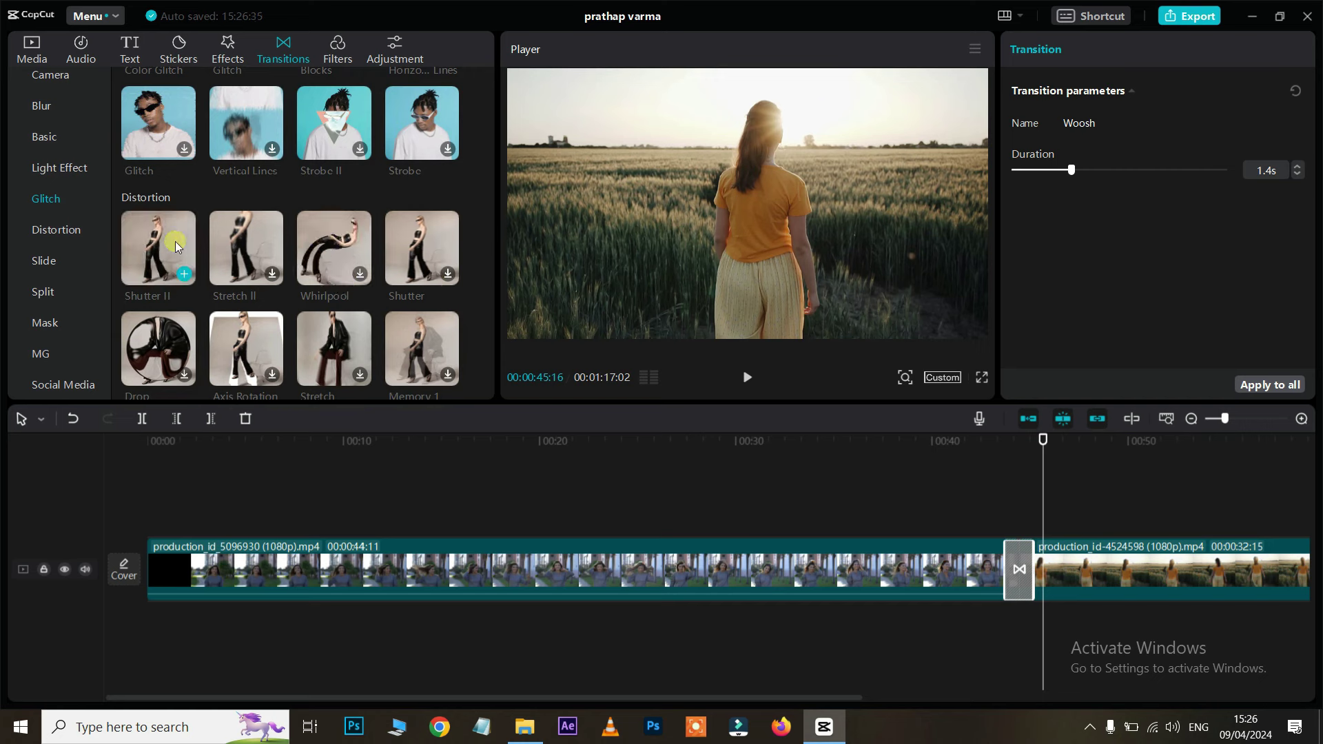
{"action": "left_click_drag", "start_coordinate": [164, 247], "coordinate": [1013, 570]}
{"action": "left_click", "coordinate": [993, 445]}
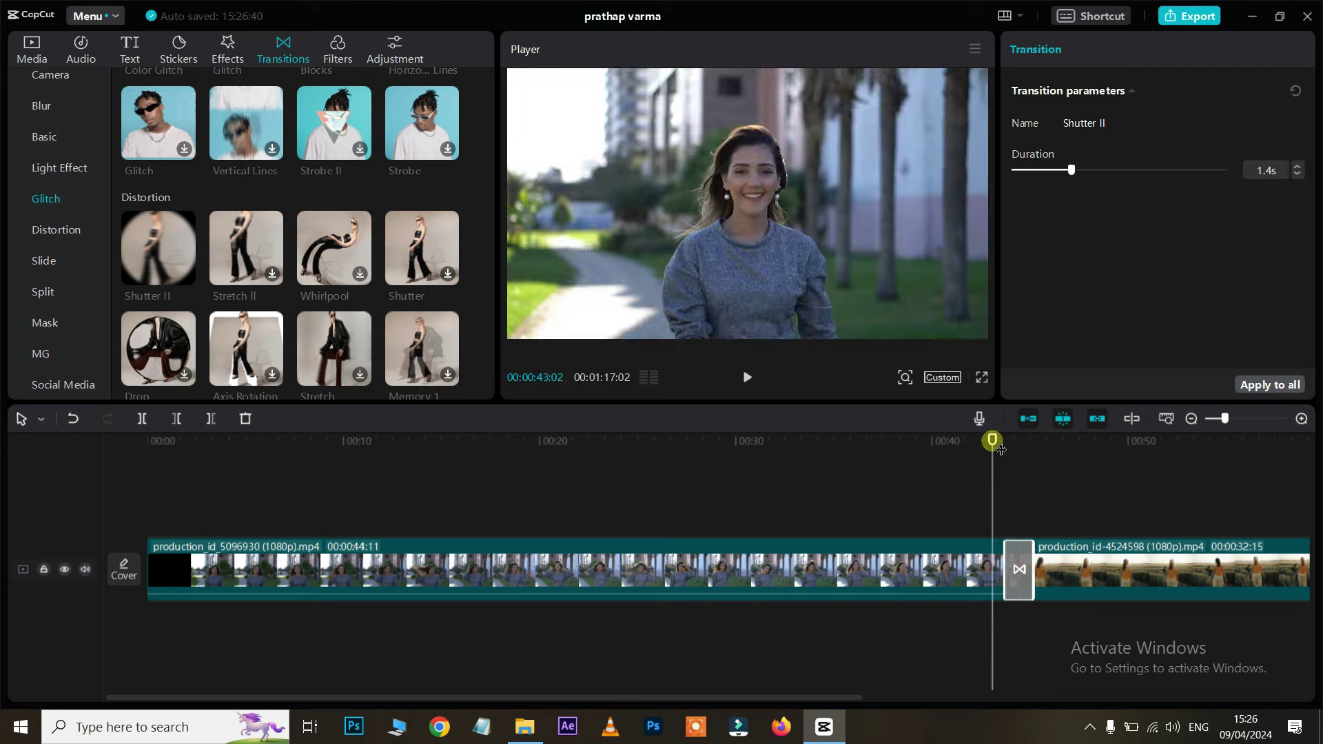
{"action": "key", "text": "space"}
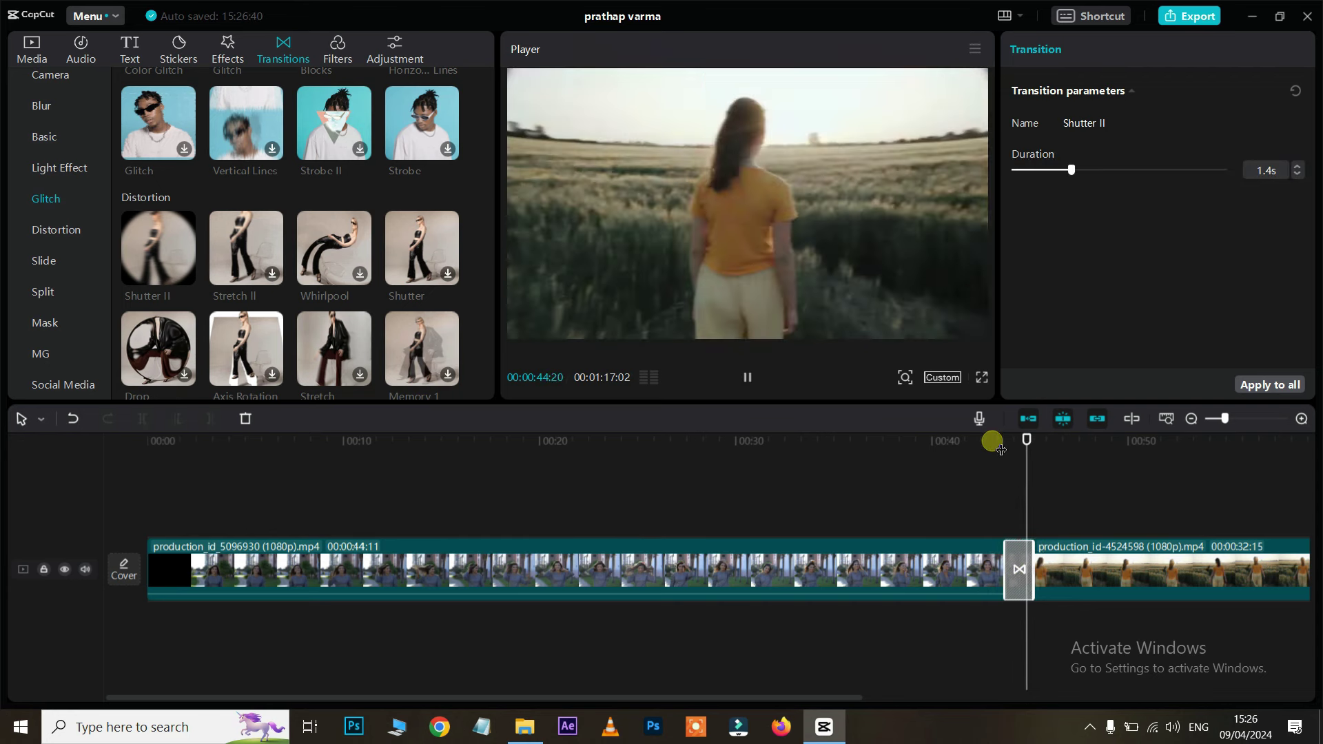
{"action": "key", "text": "Delete"}
Step: Add the Distortion transition Axis Rotation between the two clips at a duration of 2.1 s and play it back
{"action": "scroll", "coordinate": [237, 213], "scroll_direction": "down", "scroll_amount": 2}
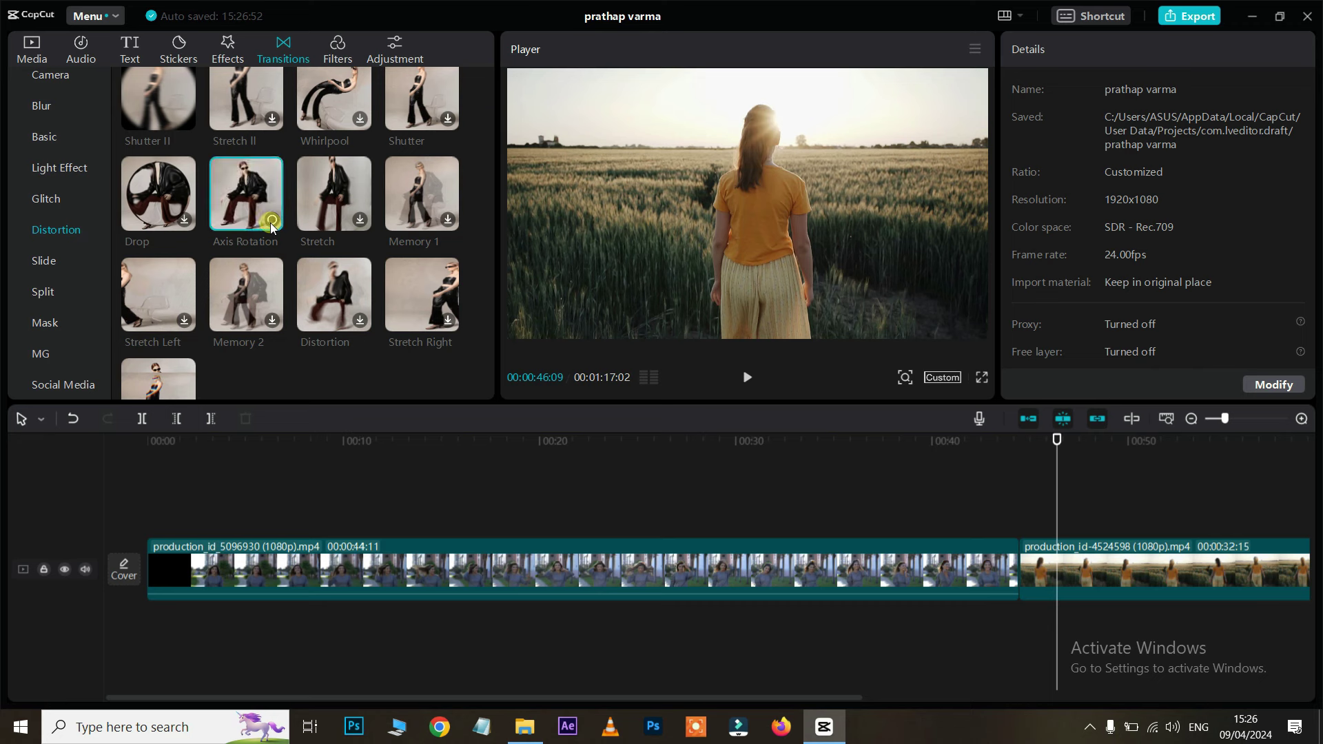
{"action": "left_click_drag", "start_coordinate": [246, 181], "coordinate": [1023, 571]}
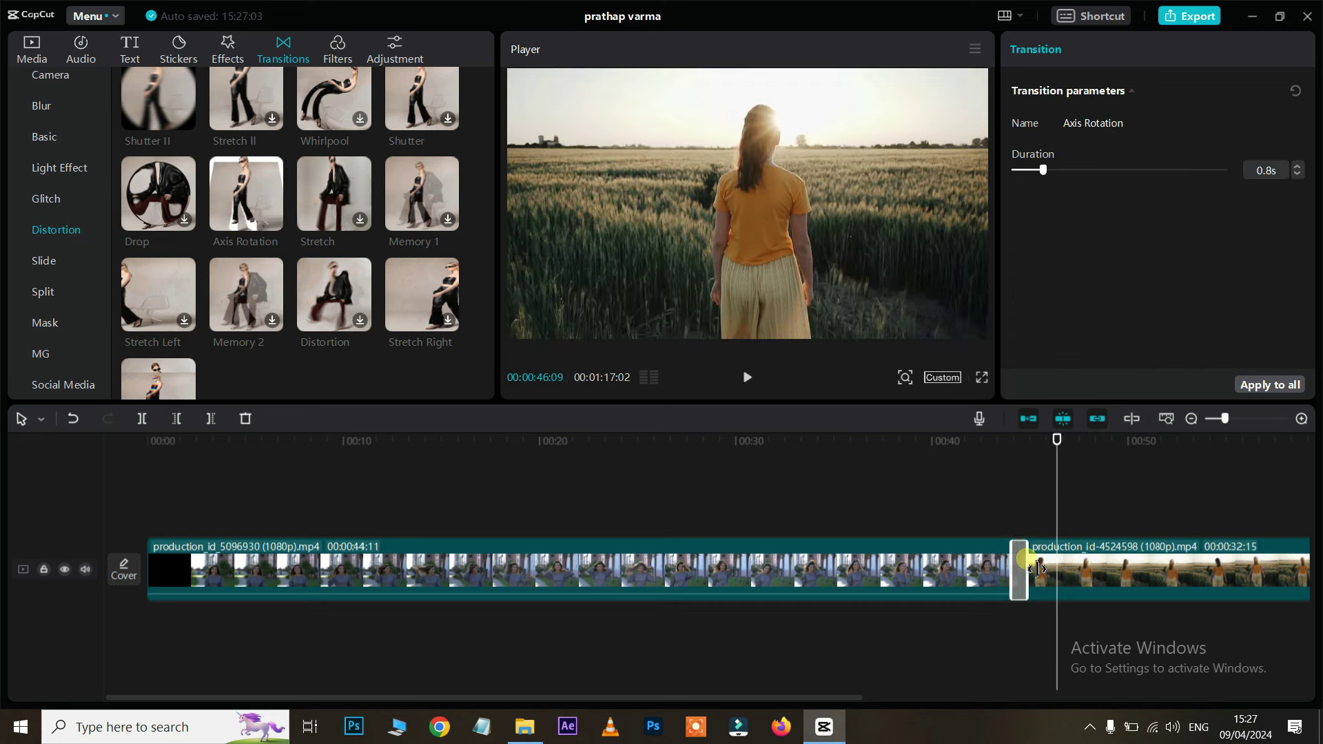
{"action": "left_click", "coordinate": [984, 458]}
{"action": "key", "text": "space"}
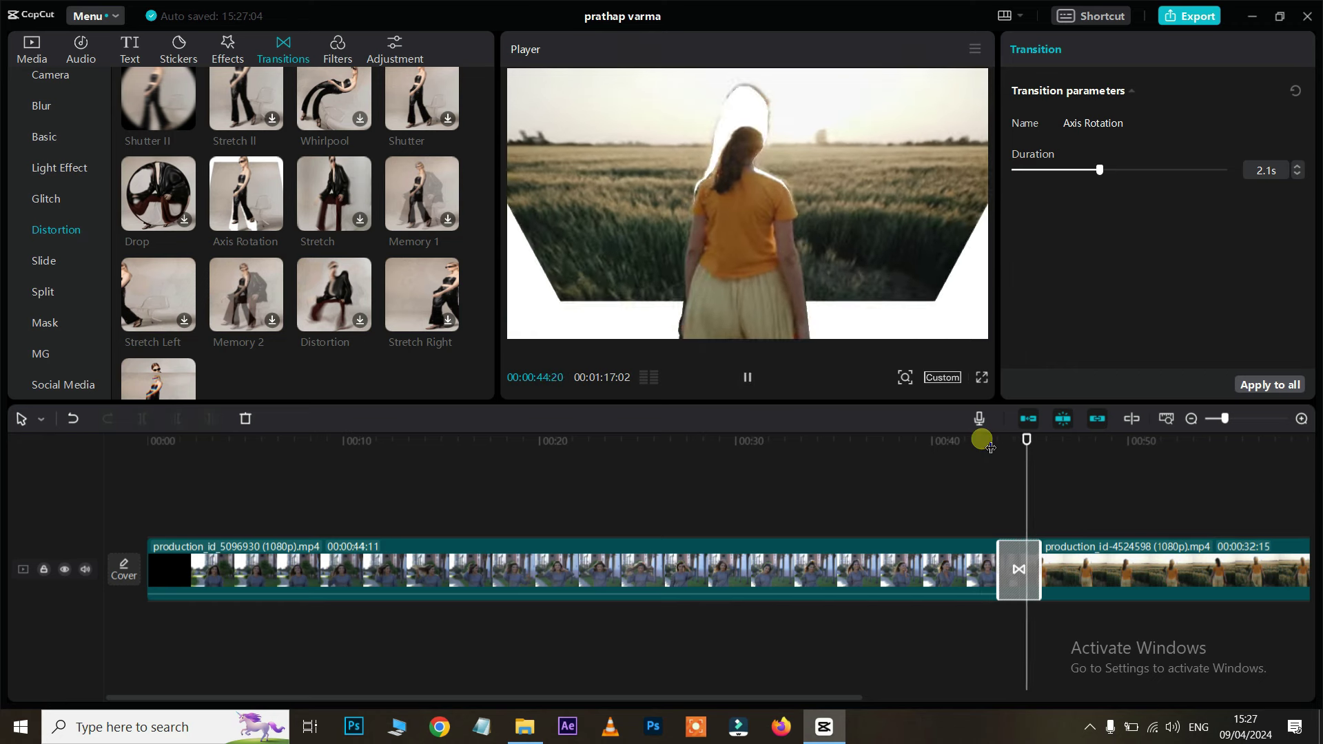
{"action": "key", "text": "space"}
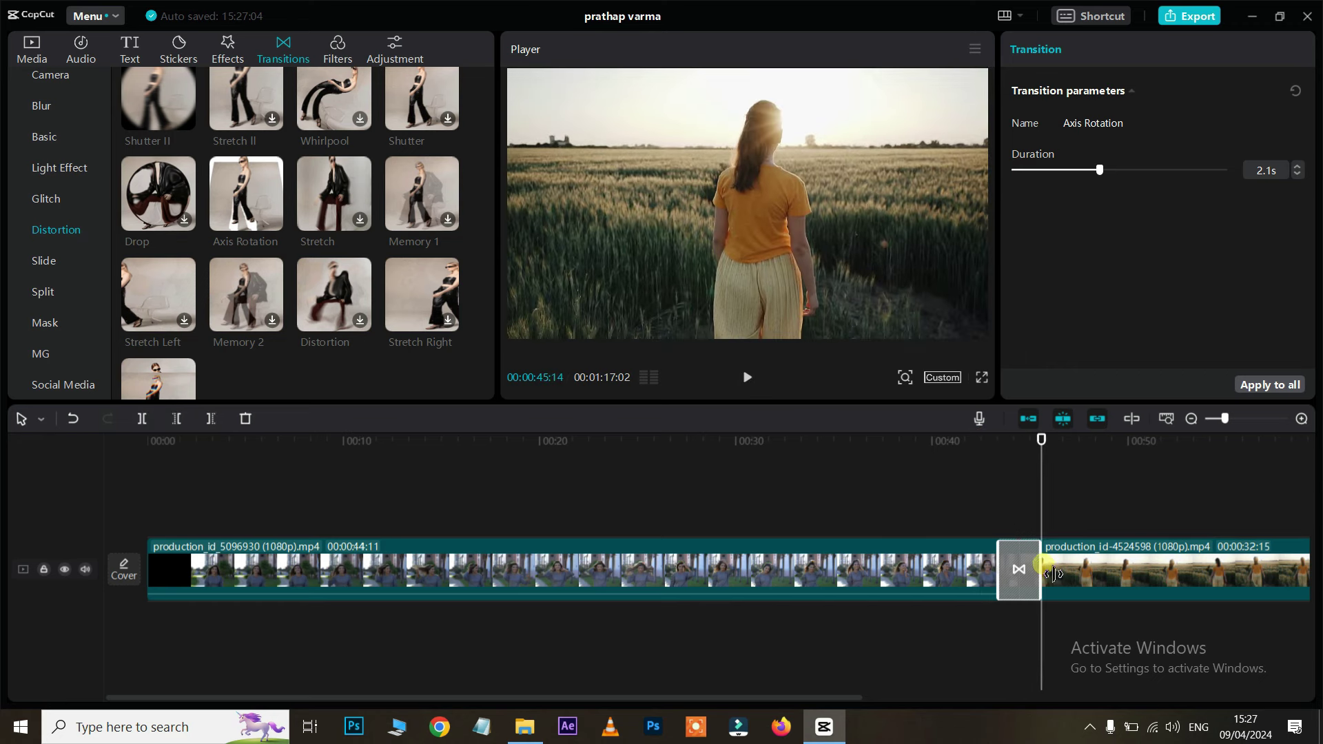
Step: Shorten the Axis Rotation transition to 0.4 s and play back the cut
{"action": "left_click_drag", "start_coordinate": [1101, 171], "coordinate": [1031, 172]}
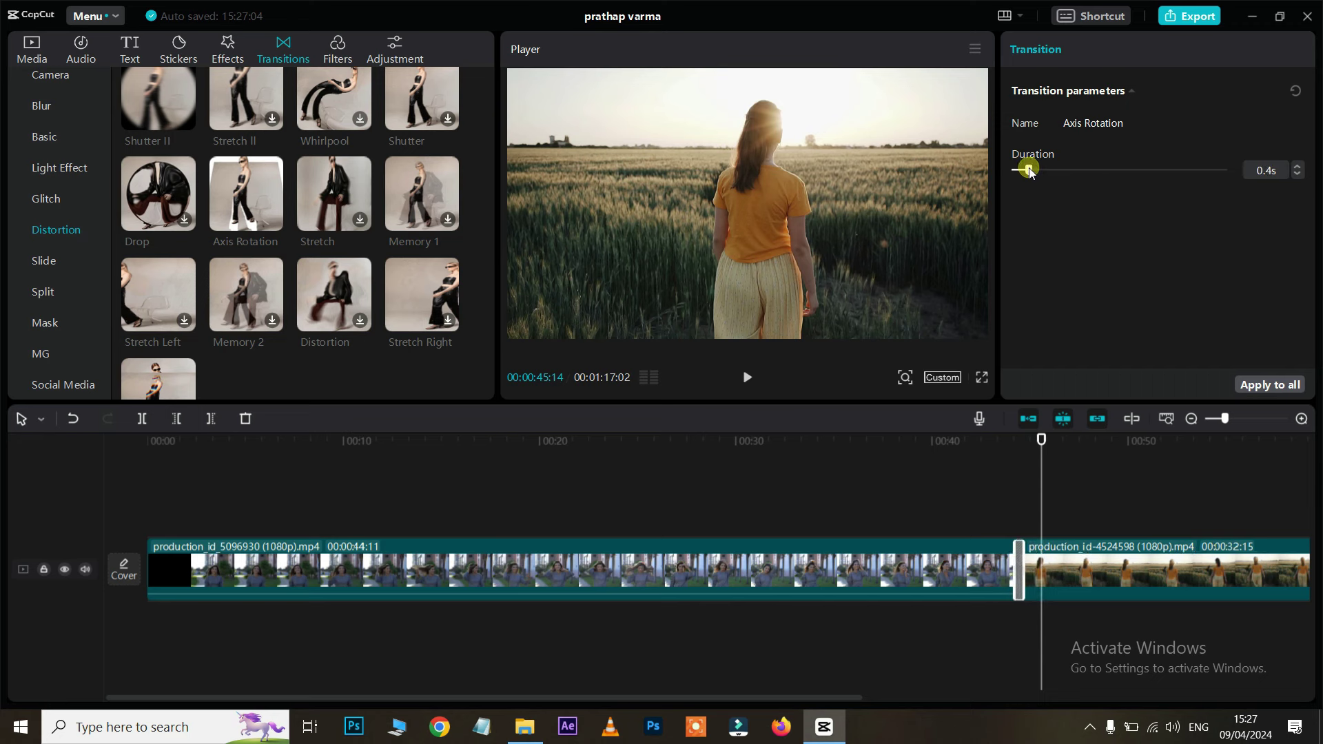
{"action": "left_click", "coordinate": [993, 440]}
{"action": "key", "text": "space"}
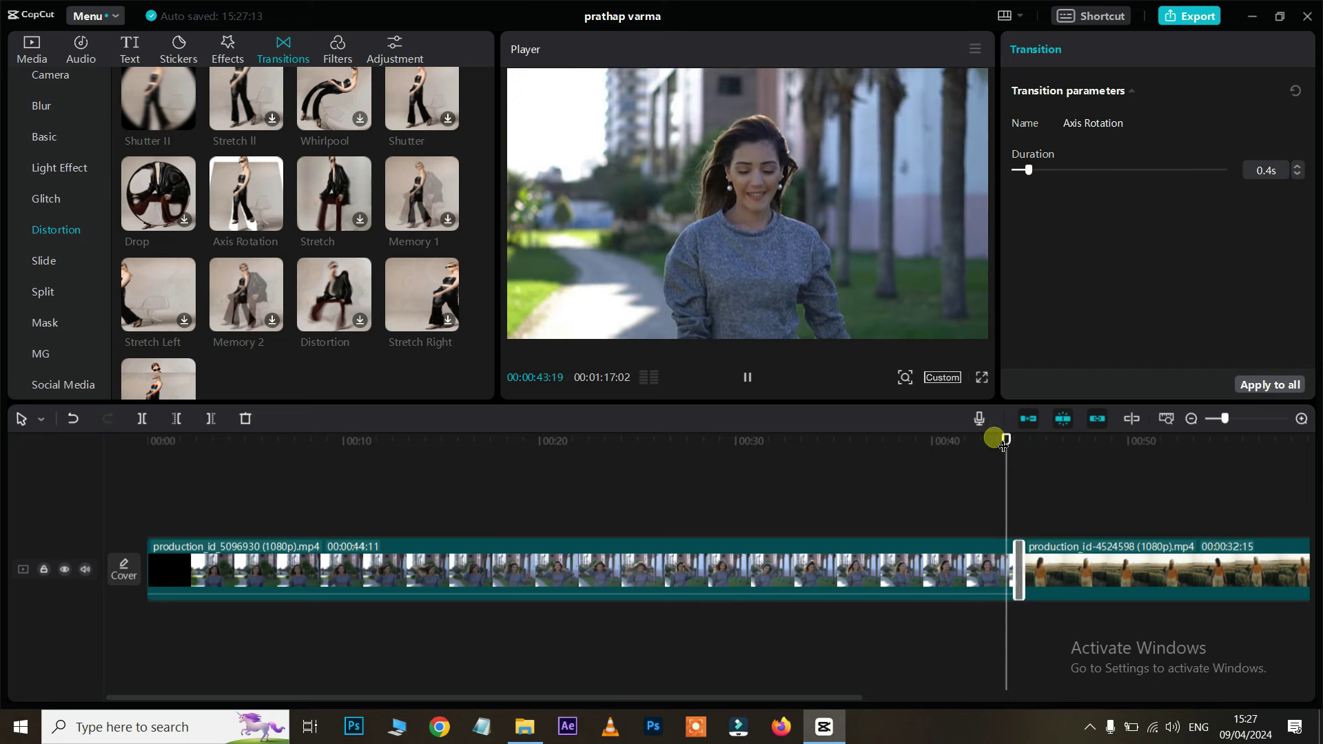
{"action": "key", "text": "space"}
Step: Browse the Slide, Split and Mask transitions, try the Social Media transition Happy at the cut, play it back, and delete it
{"action": "left_click", "coordinate": [44, 260]}
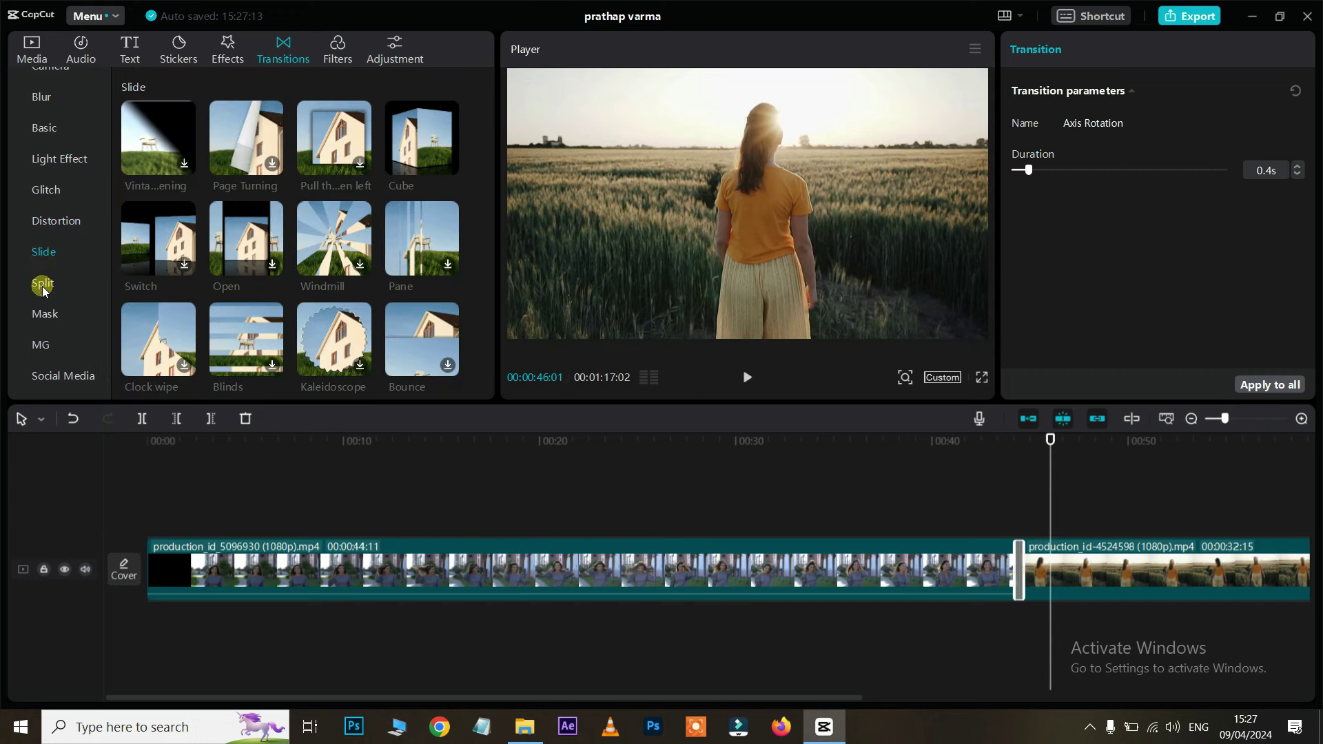
{"action": "left_click", "coordinate": [43, 284]}
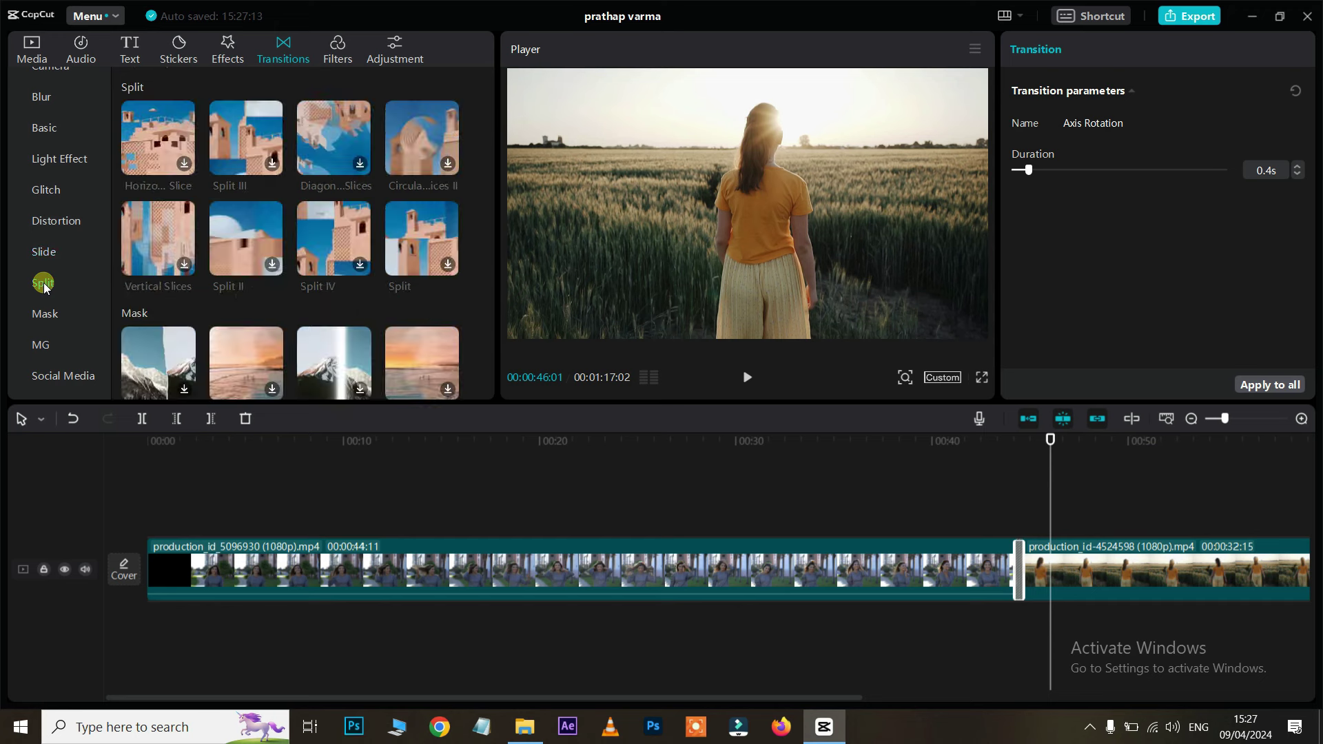
{"action": "left_click", "coordinate": [46, 327]}
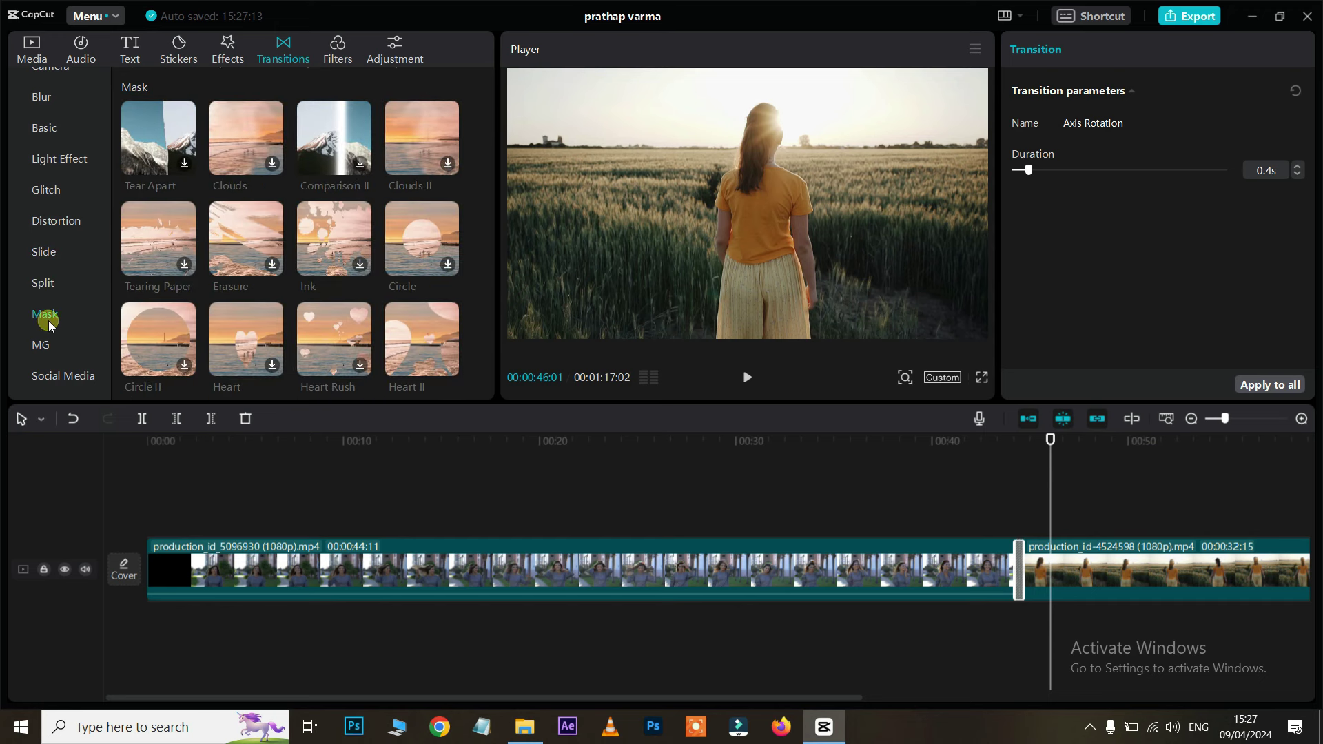
{"action": "left_click", "coordinate": [56, 380]}
{"action": "left_click_drag", "start_coordinate": [452, 308], "coordinate": [1034, 571]}
{"action": "left_click", "coordinate": [1020, 573]}
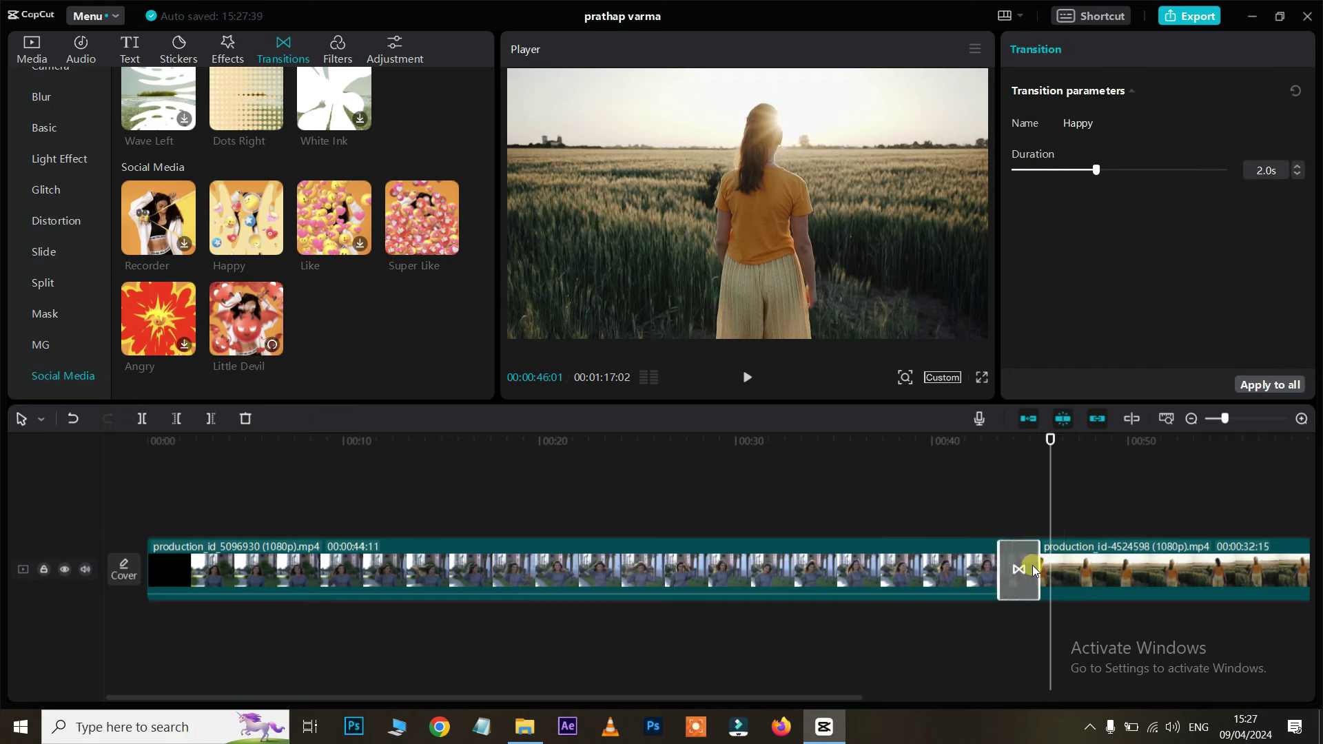
{"action": "left_click", "coordinate": [989, 439]}
{"action": "key", "text": "space"}
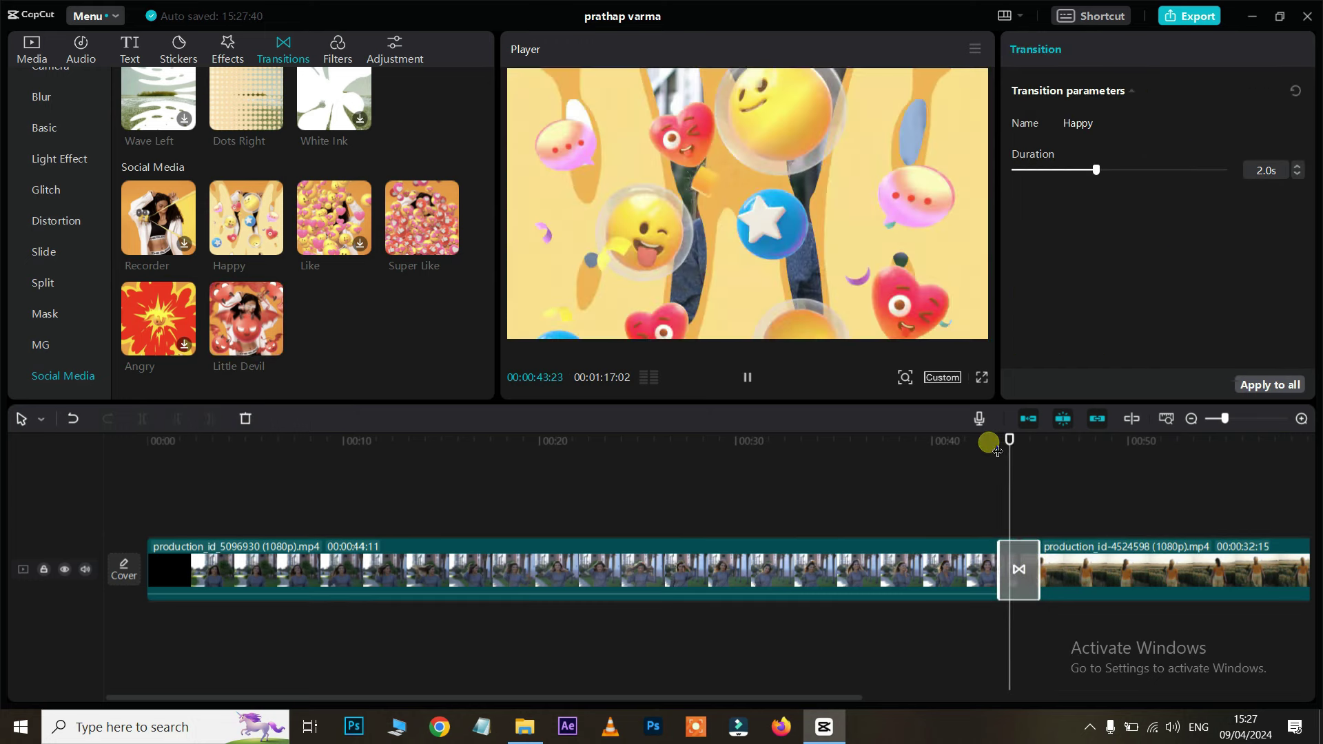
{"action": "key", "text": "space"}
{"action": "key", "text": "Delete"}
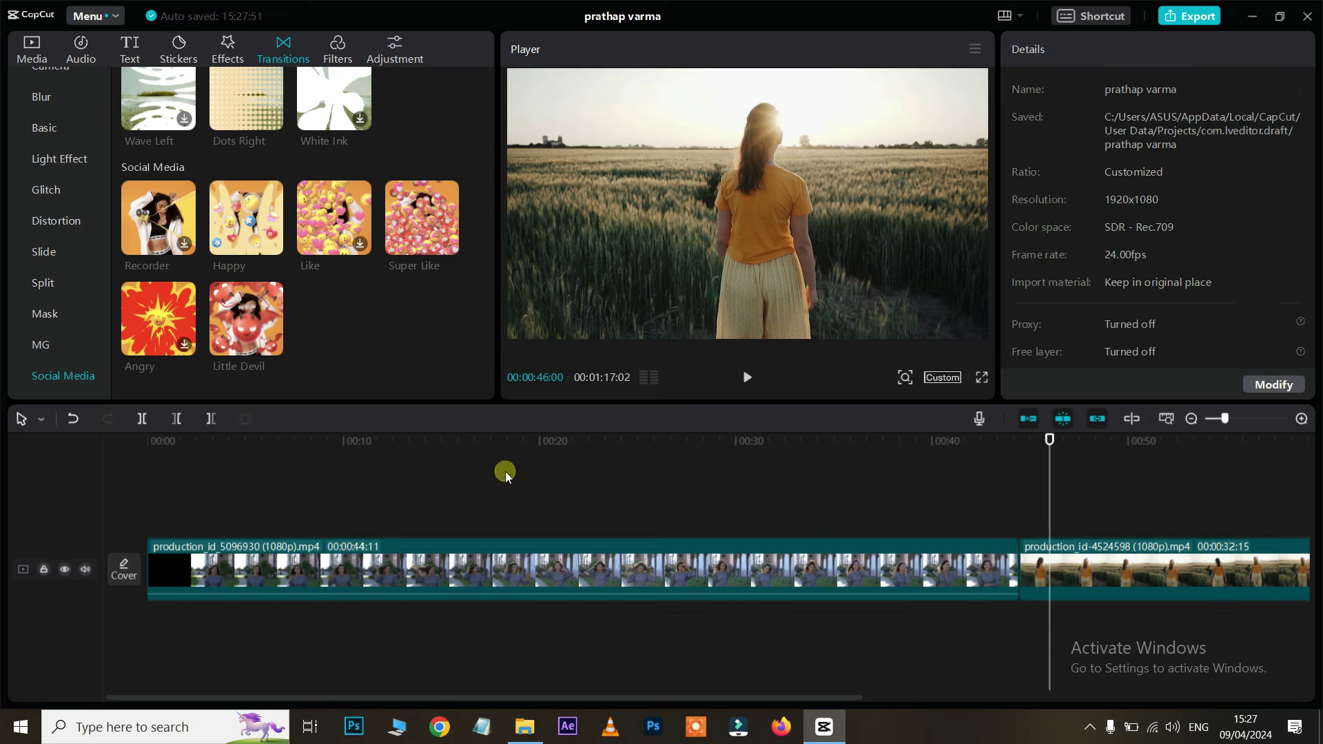
Step: Add the Social Media transition Little Devil between the two clips at a duration of 2.1 s
{"action": "mouse_move", "coordinate": [253, 325]}
{"action": "left_mouse_down"}
{"action": "mouse_move", "coordinate": [582, 479]}
{"action": "mouse_move", "coordinate": [996, 569]}
{"action": "left_mouse_up"}
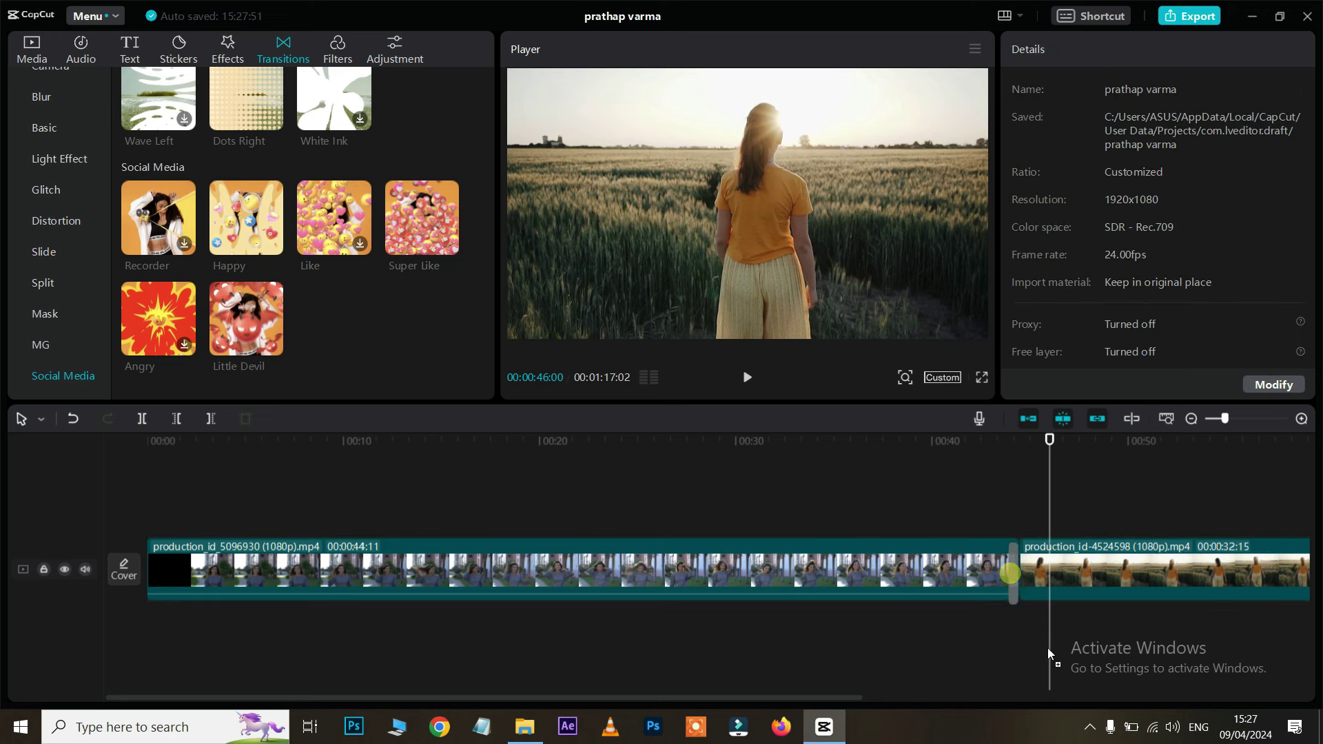
{"action": "left_click_drag", "start_coordinate": [1049, 653], "coordinate": [1012, 572]}
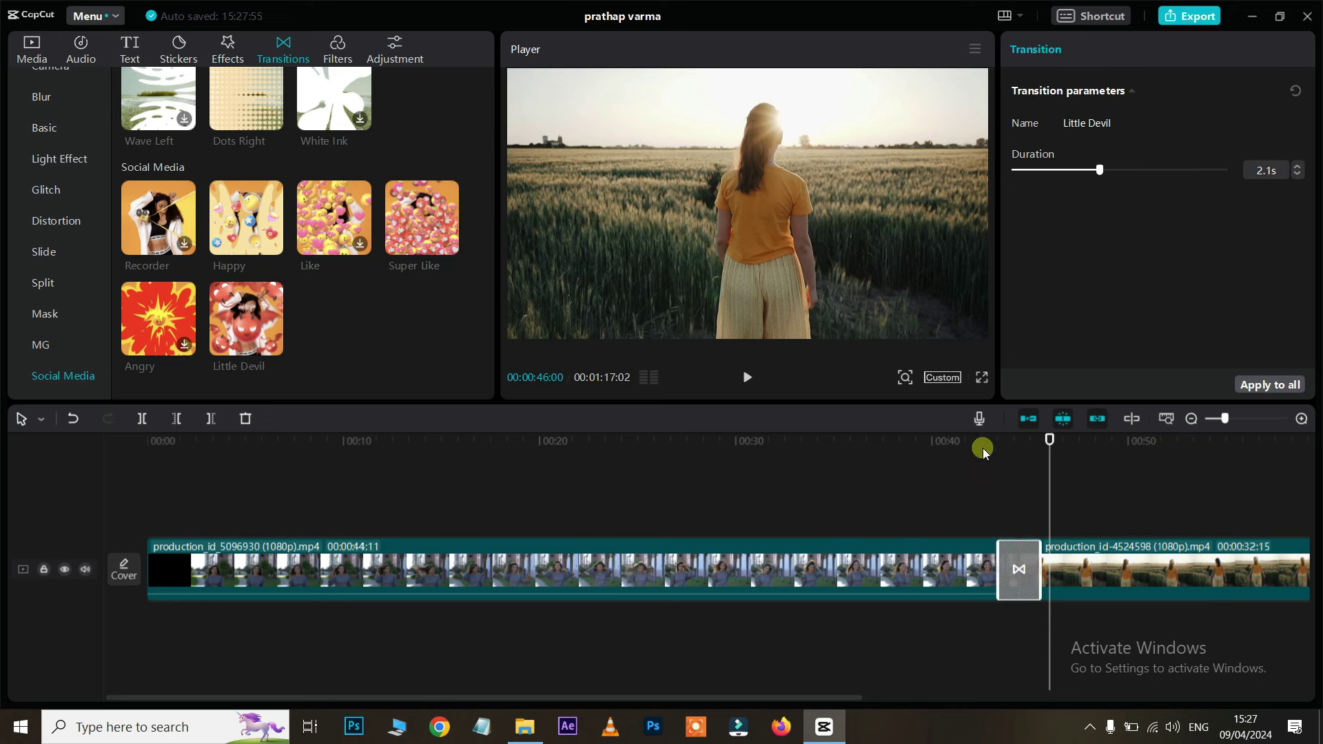
Step: Play back the Little Devil transition across the cut and remove it from between the two clips
{"action": "left_click", "coordinate": [983, 451]}
{"action": "key", "text": "space"}
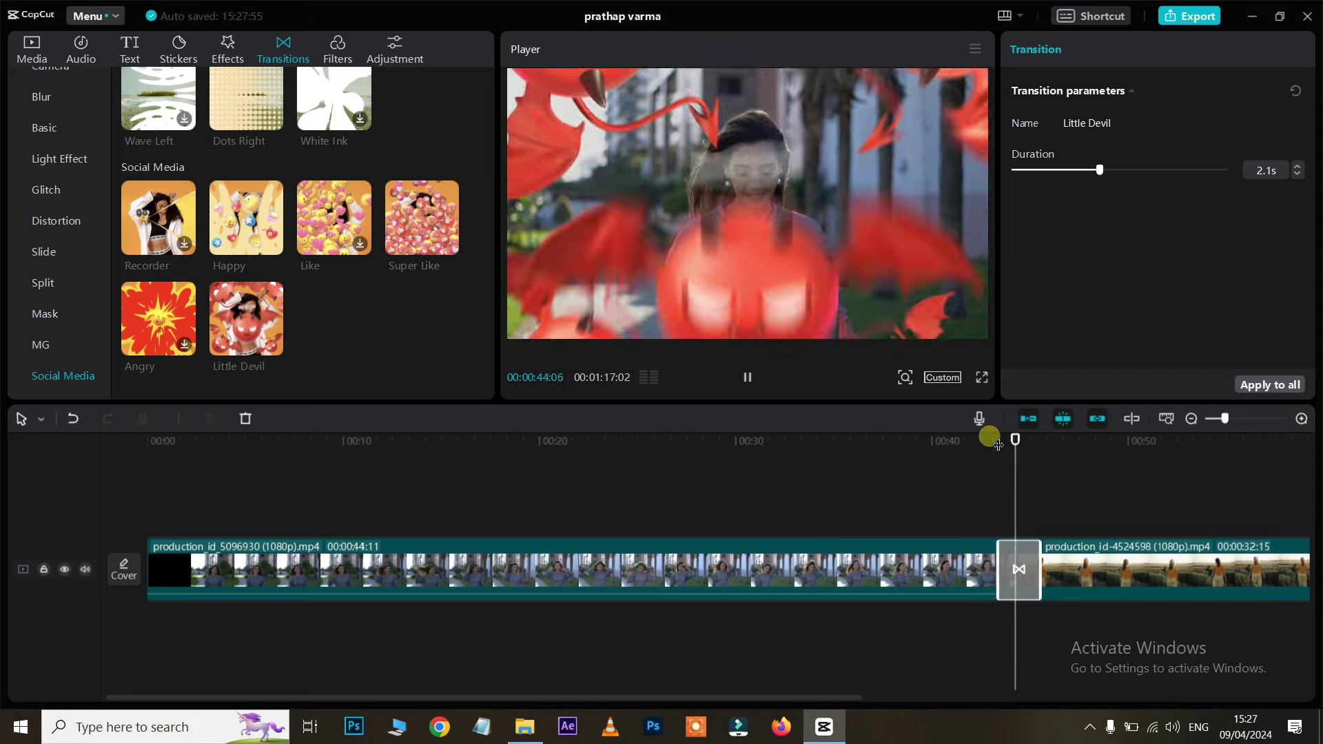
{"action": "key", "text": "space"}
{"action": "left_click", "coordinate": [473, 283]}
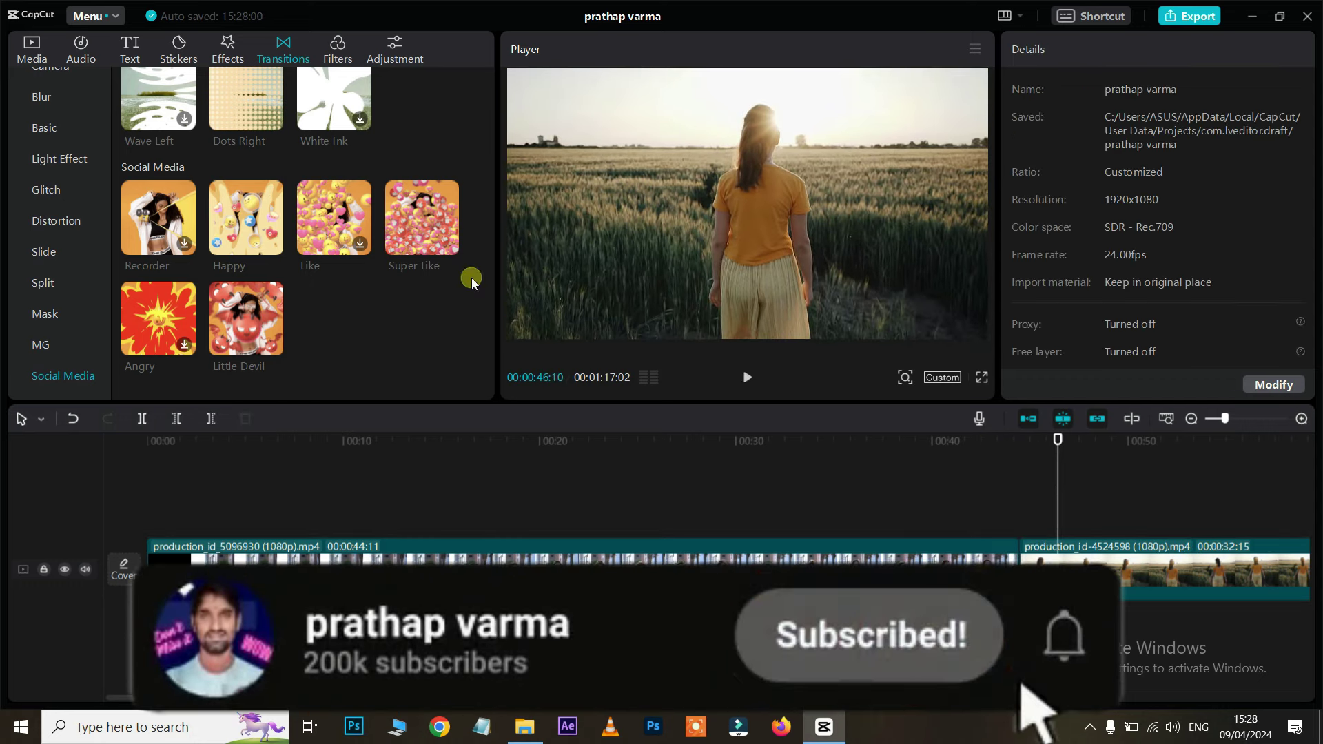
Step: Try the Social Media transition Super Like between the two clips at a duration of 0.5 s and play it back
{"action": "left_click_drag", "start_coordinate": [422, 218], "coordinate": [1019, 548]}
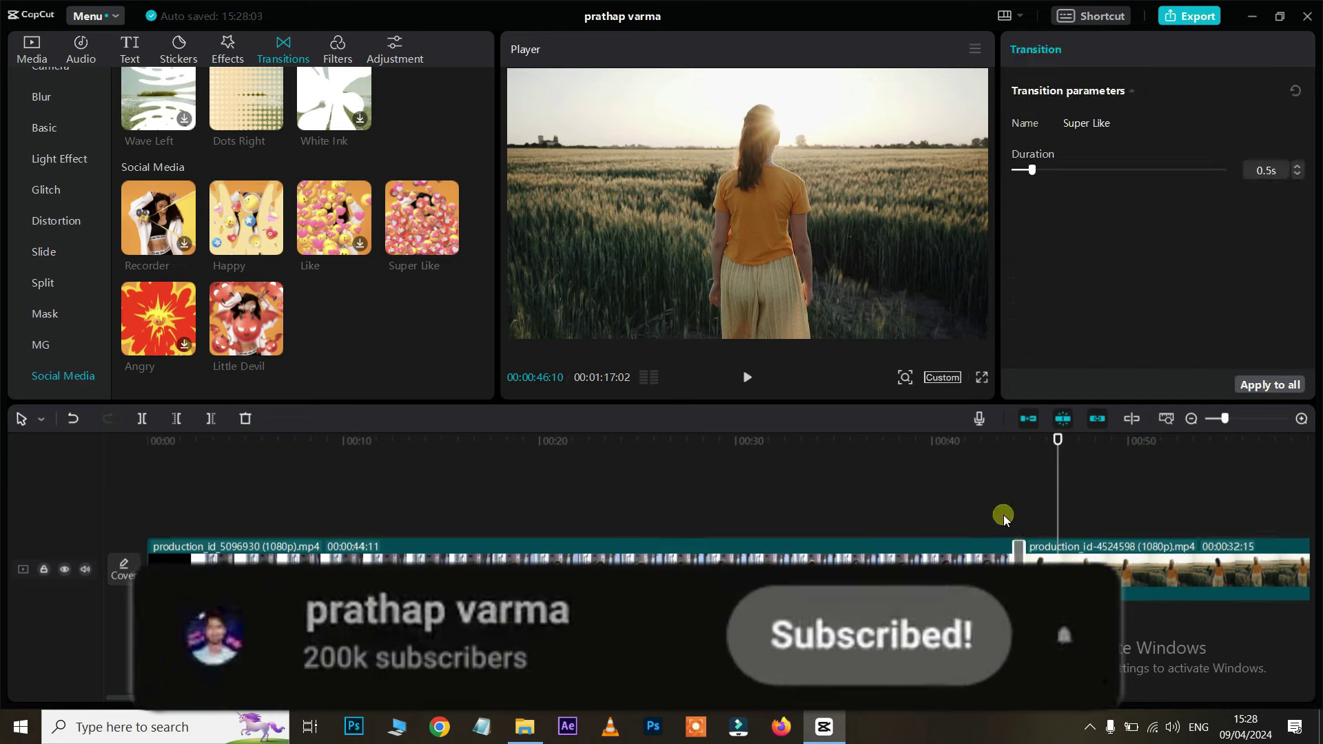
{"action": "left_click", "coordinate": [999, 440]}
{"action": "key", "text": "space"}
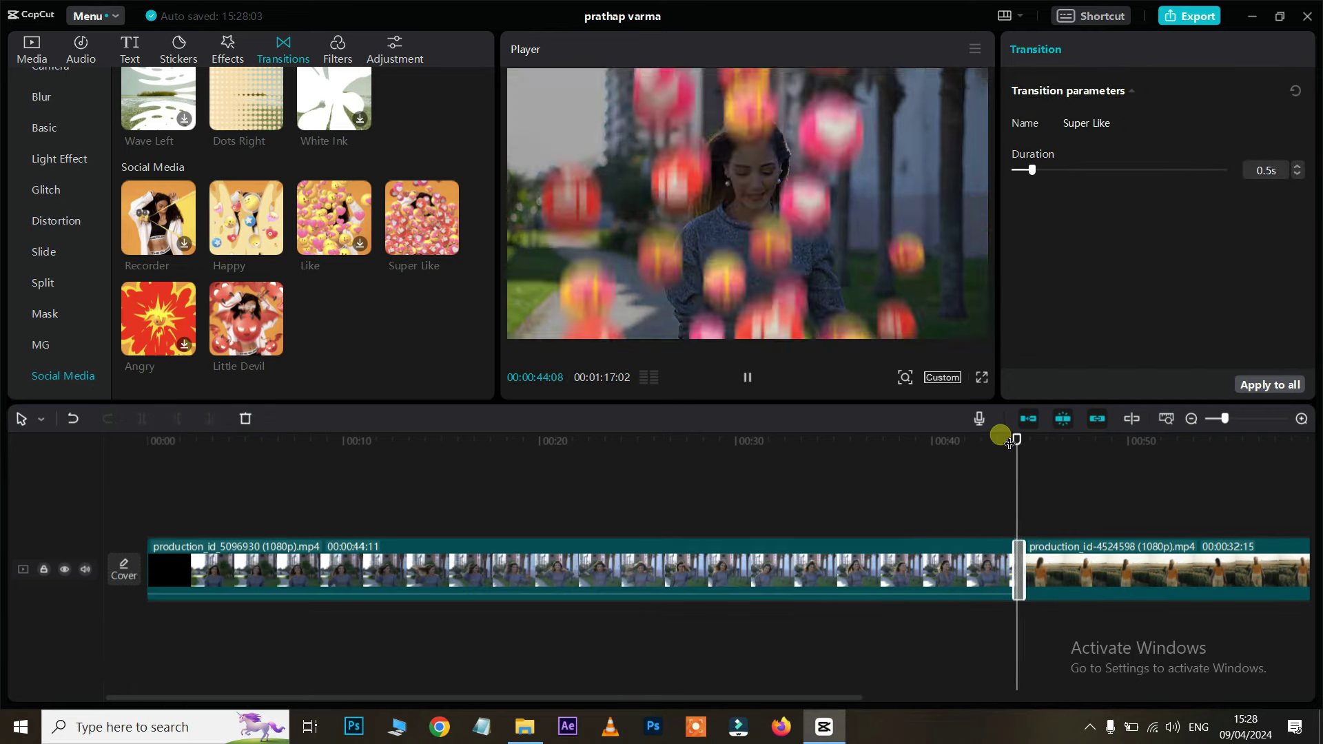
{"action": "key", "text": "space"}
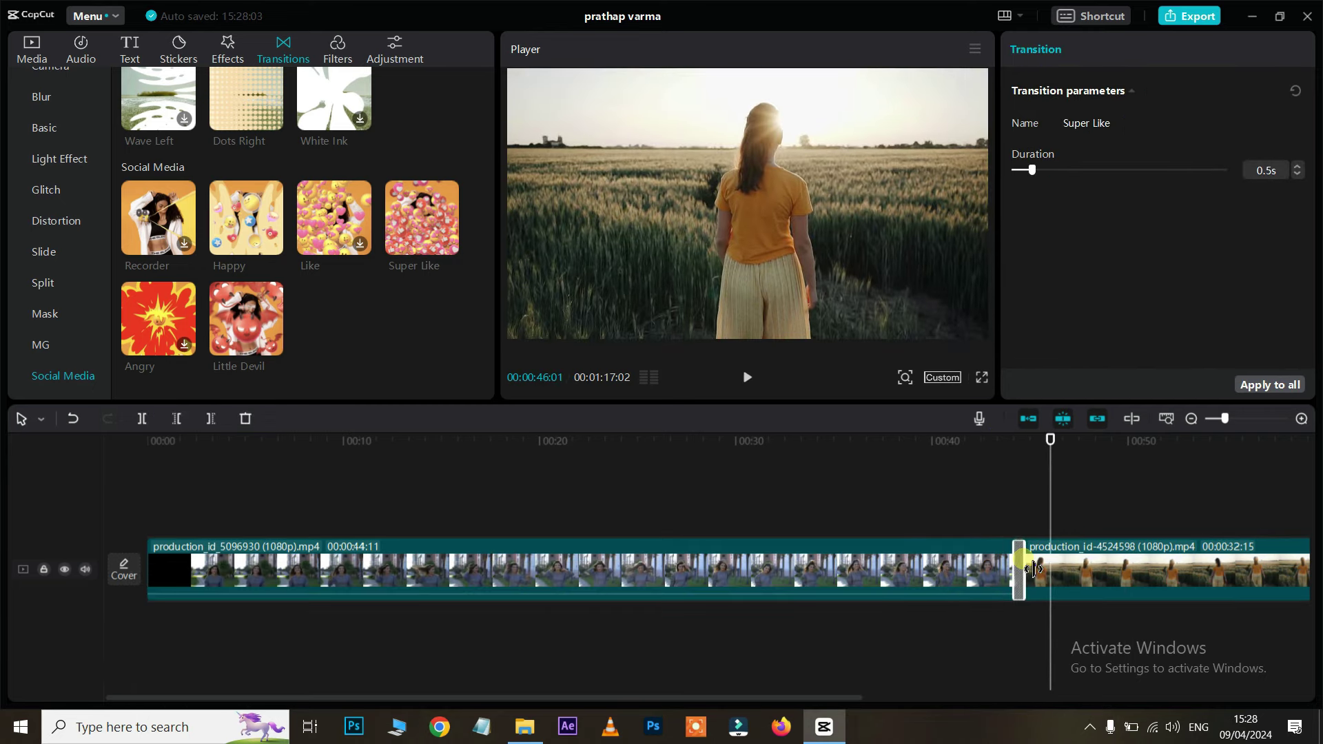
Step: Lengthen the Super Like transition to 1.4 s, play back the cut, and delete the transition
{"action": "left_click_drag", "start_coordinate": [1025, 570], "coordinate": [1034, 569]}
{"action": "left_click", "coordinate": [1001, 440]}
{"action": "key", "text": "space"}
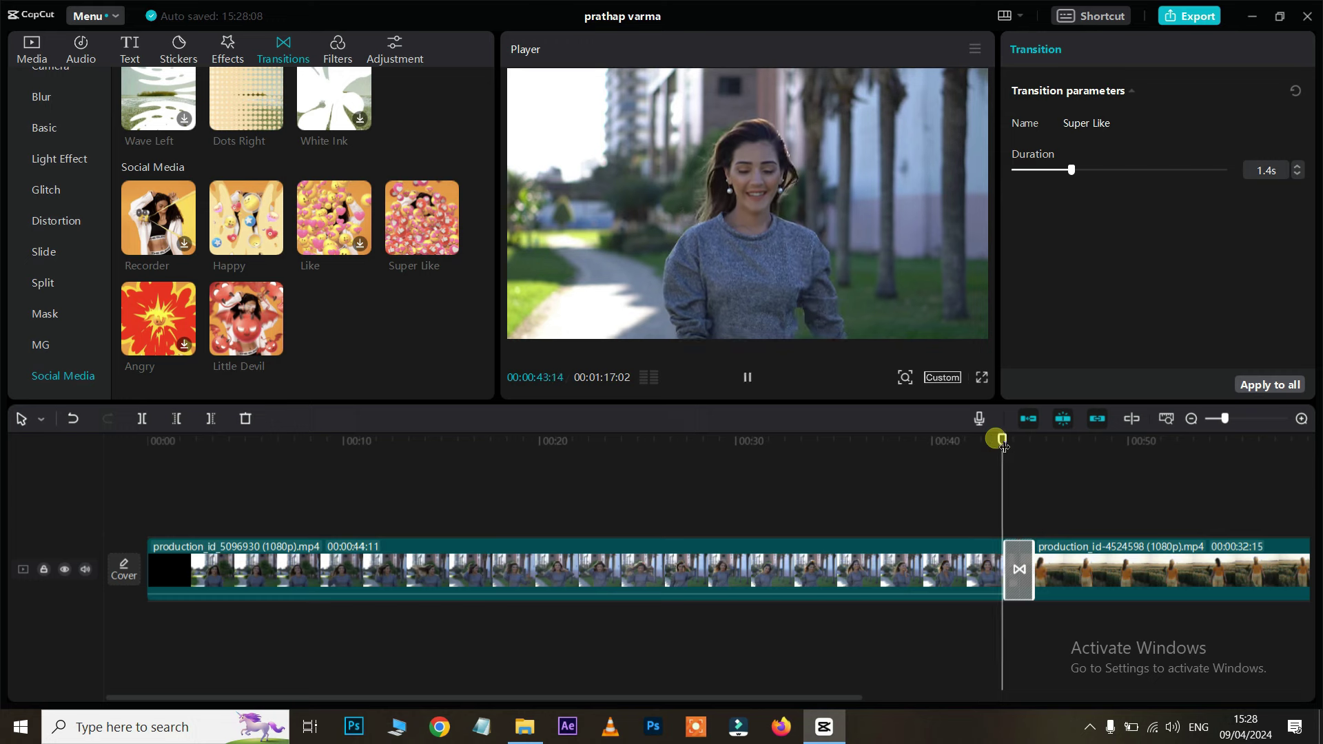
{"action": "key", "text": "space"}
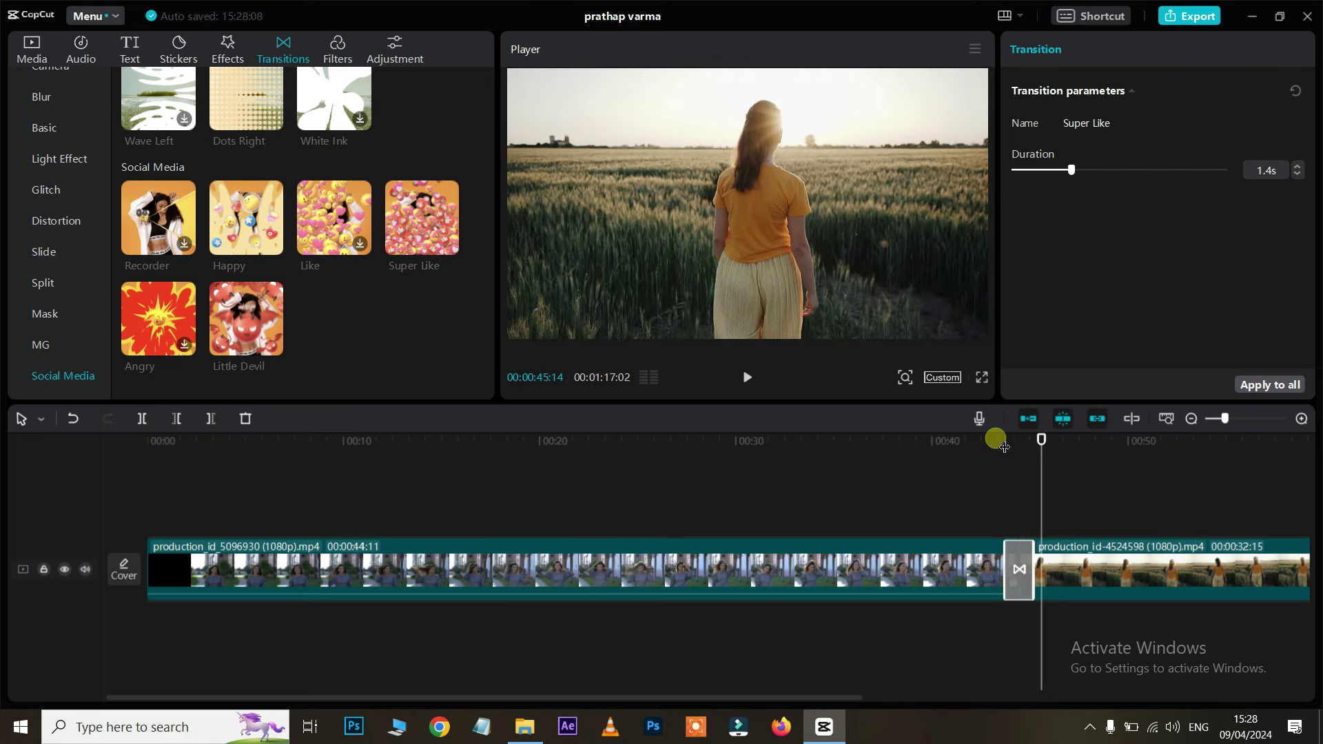
{"action": "key", "text": "Delete"}
Step: Browse the MG, Mask and Split transitions in the library
{"action": "left_click", "coordinate": [40, 345]}
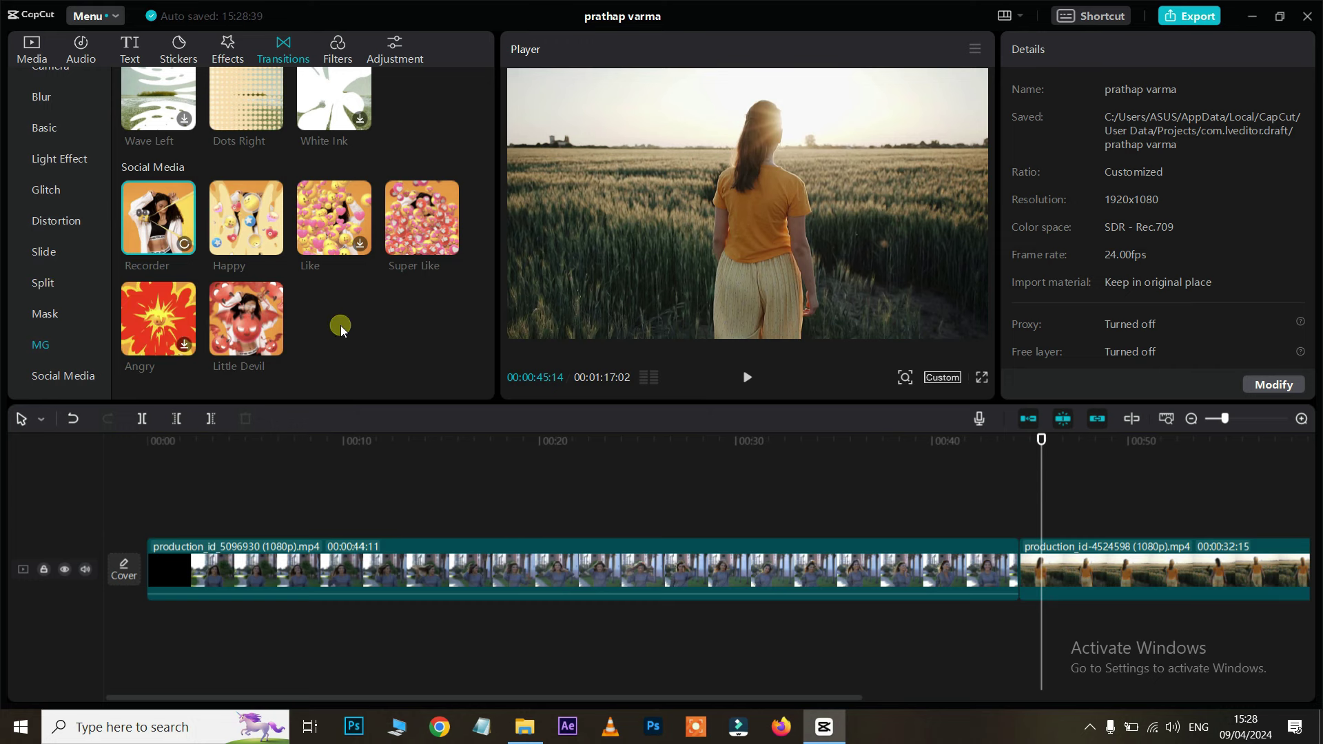
{"action": "scroll", "coordinate": [343, 328], "scroll_direction": "up", "scroll_amount": 3}
{"action": "scroll", "coordinate": [341, 325], "scroll_direction": "up", "scroll_amount": 10}
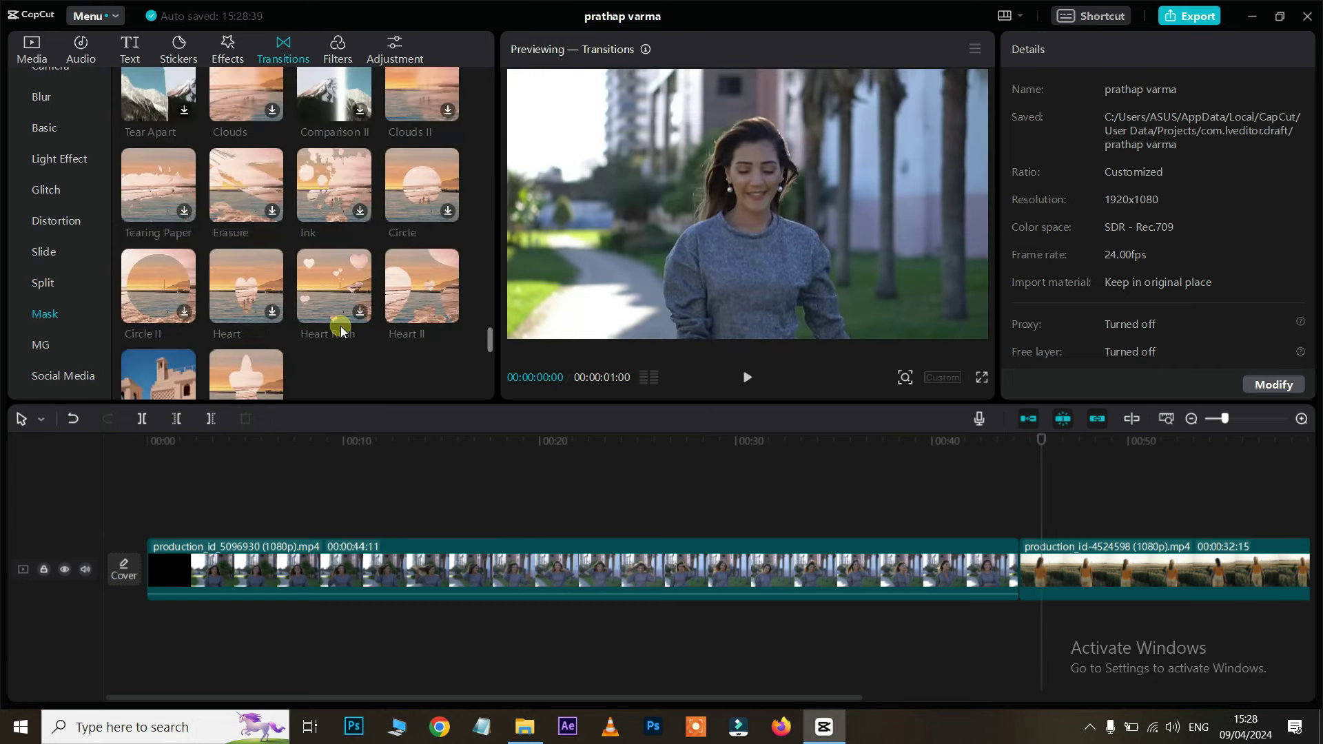
{"action": "scroll", "coordinate": [341, 326], "scroll_direction": "down", "scroll_amount": 10}
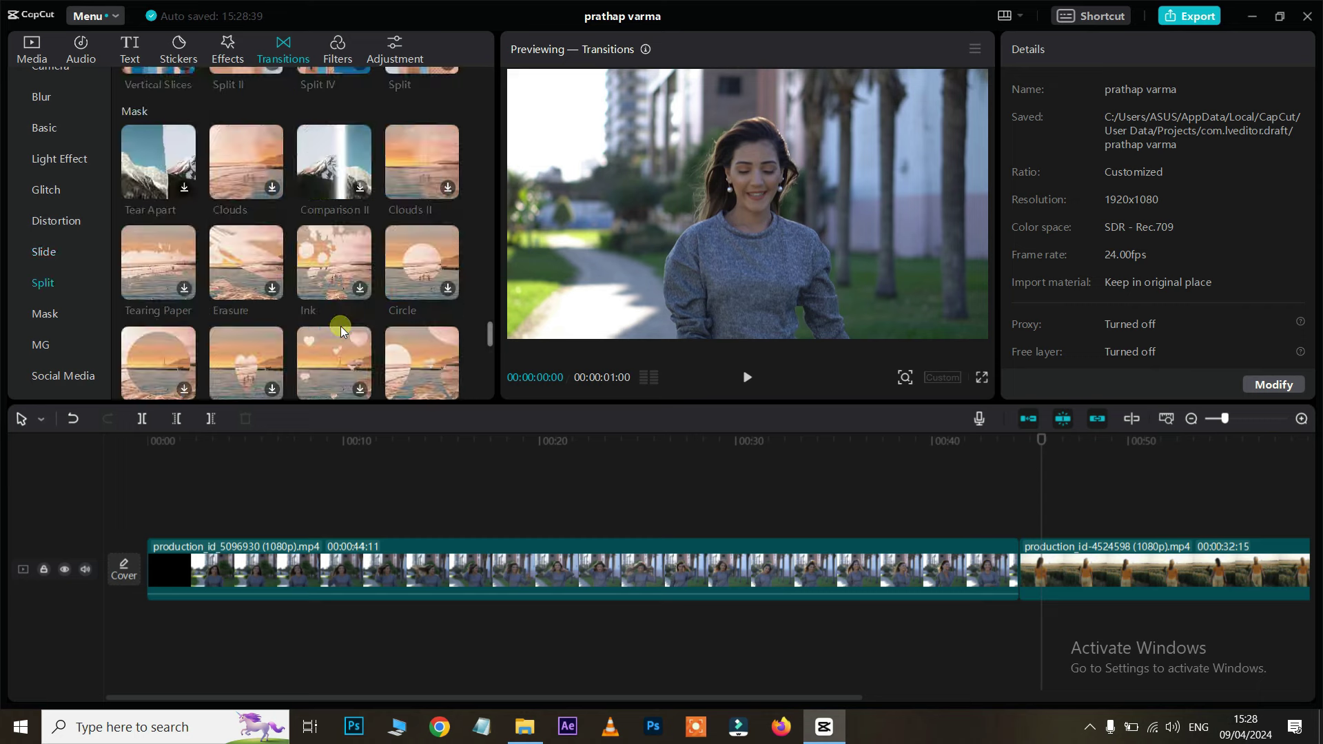
Step: Try the Social Media transition Recorder at the cut at 1.9 s, play it back, and delete it
{"action": "left_click_drag", "start_coordinate": [1005, 637], "coordinate": [1052, 579]}
{"action": "left_click", "coordinate": [987, 443]}
{"action": "key", "text": "space"}
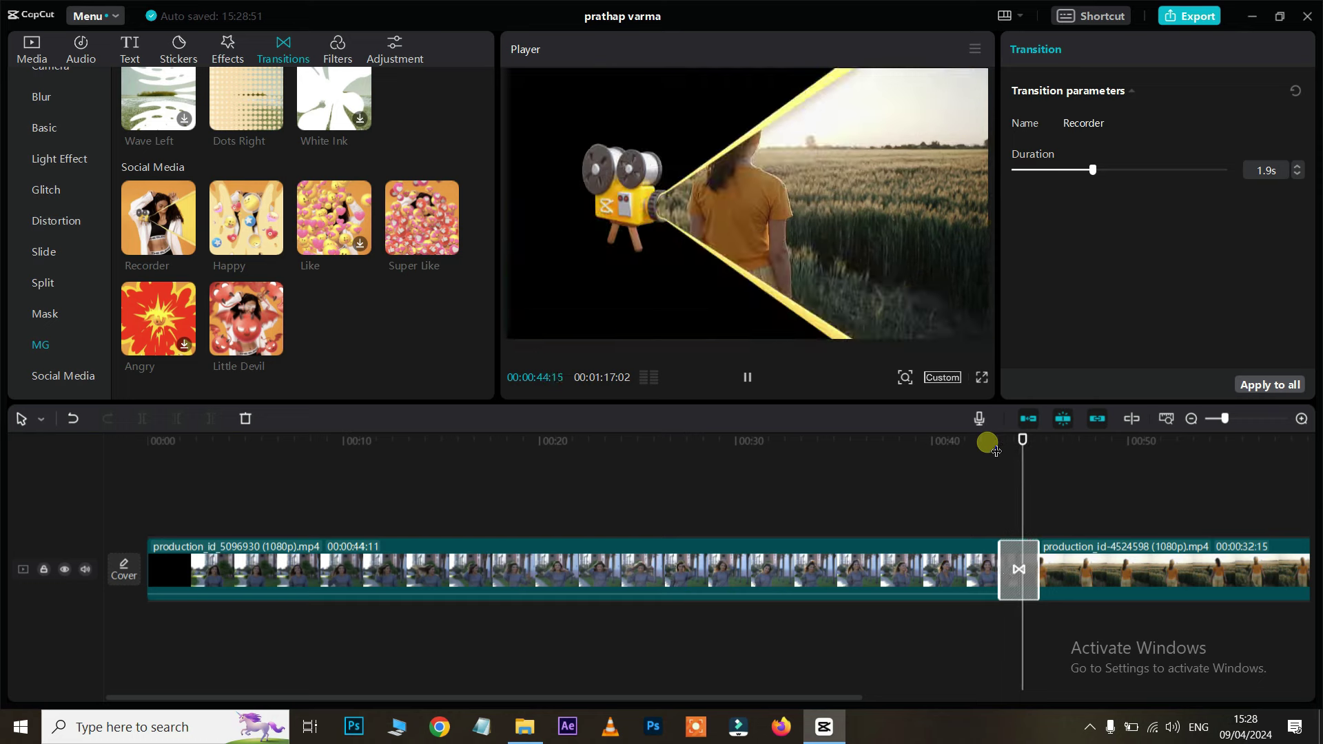
{"action": "key", "text": "Delete"}
{"action": "scroll", "coordinate": [62, 296], "scroll_direction": "up", "scroll_amount": 3}
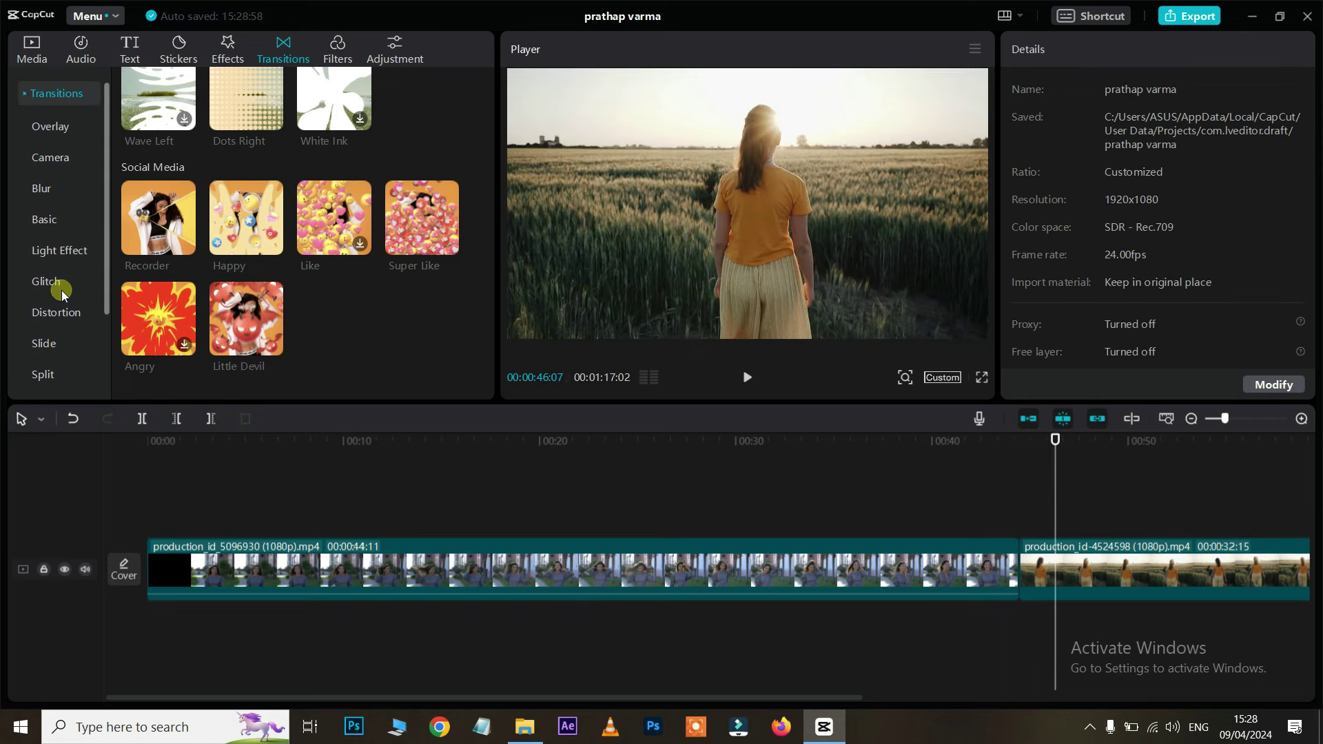
{"action": "scroll", "coordinate": [63, 165], "scroll_direction": "down", "scroll_amount": 2}
{"action": "scroll", "coordinate": [59, 295], "scroll_direction": "up", "scroll_amount": 3}
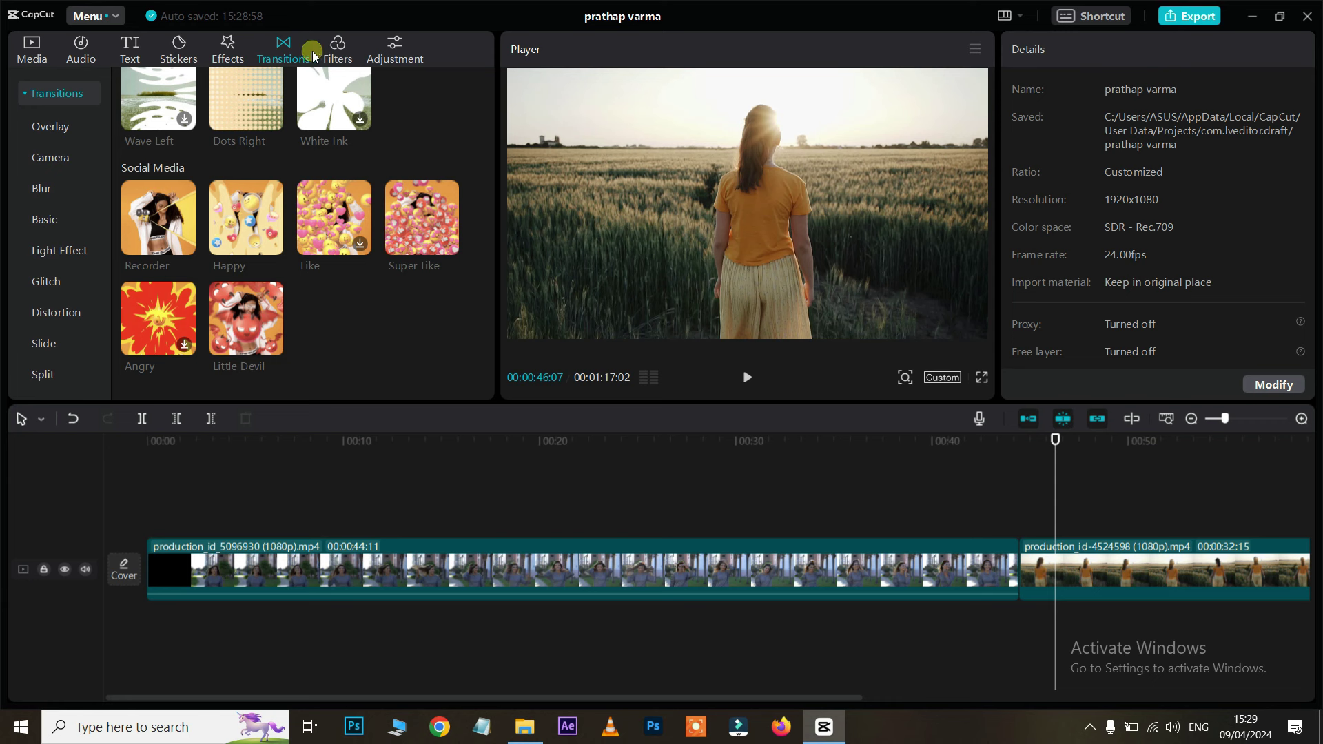
Step: Open the filter library and preview the Movies filters GTA II, Black Panther and Renoir
{"action": "left_click", "coordinate": [334, 55]}
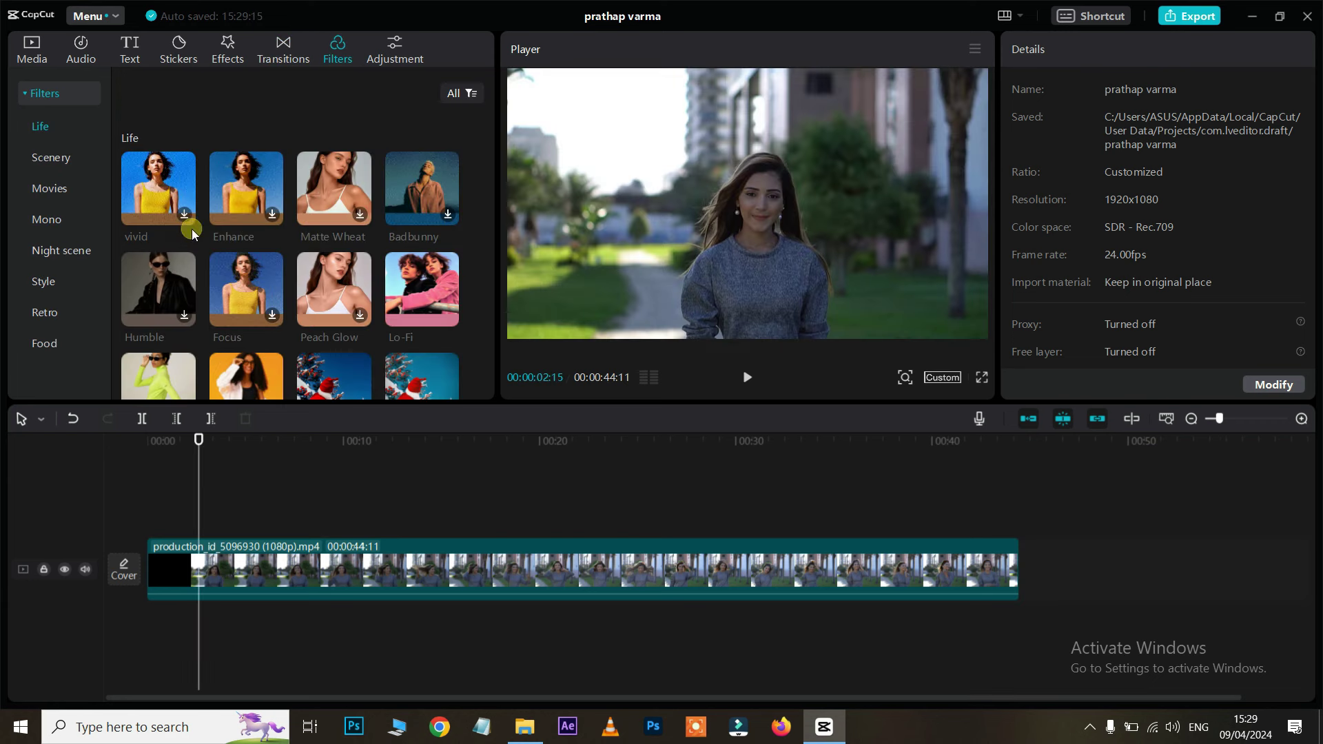
{"action": "left_click", "coordinate": [52, 190]}
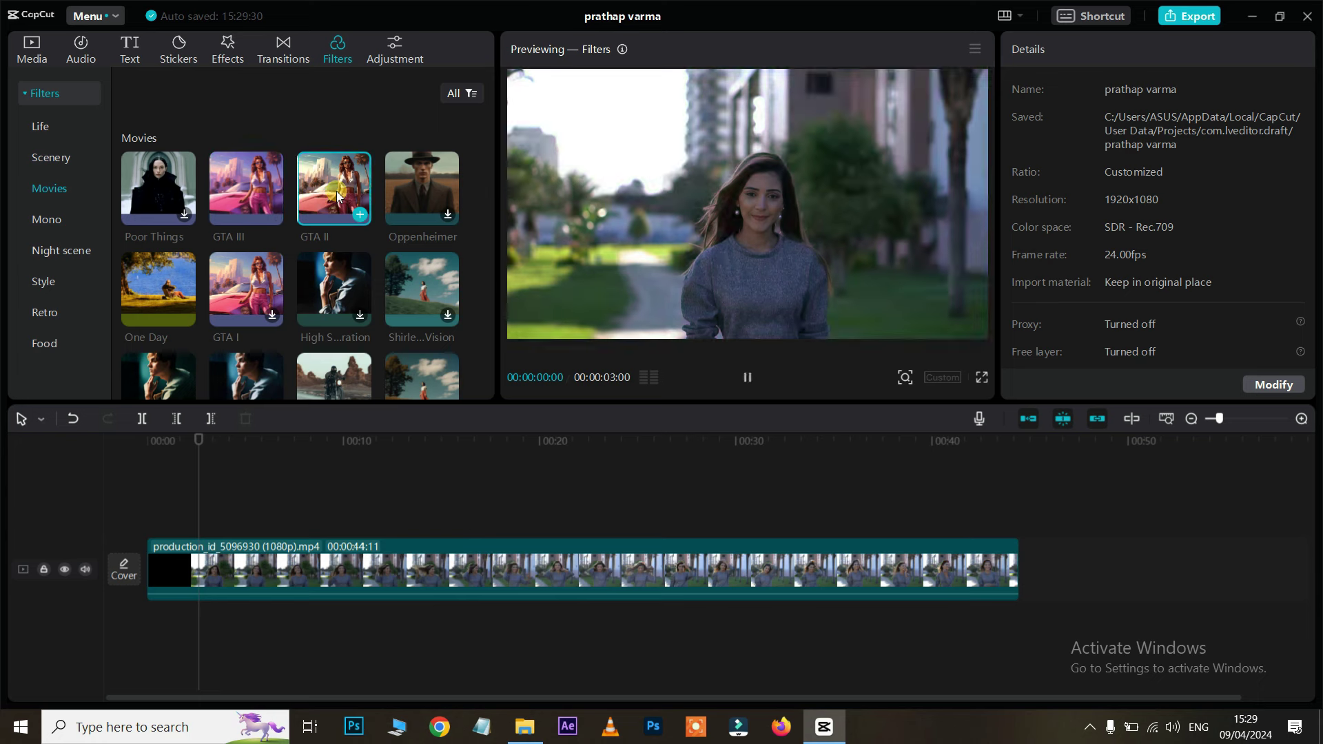
{"action": "scroll", "coordinate": [332, 250], "scroll_direction": "down", "scroll_amount": 2}
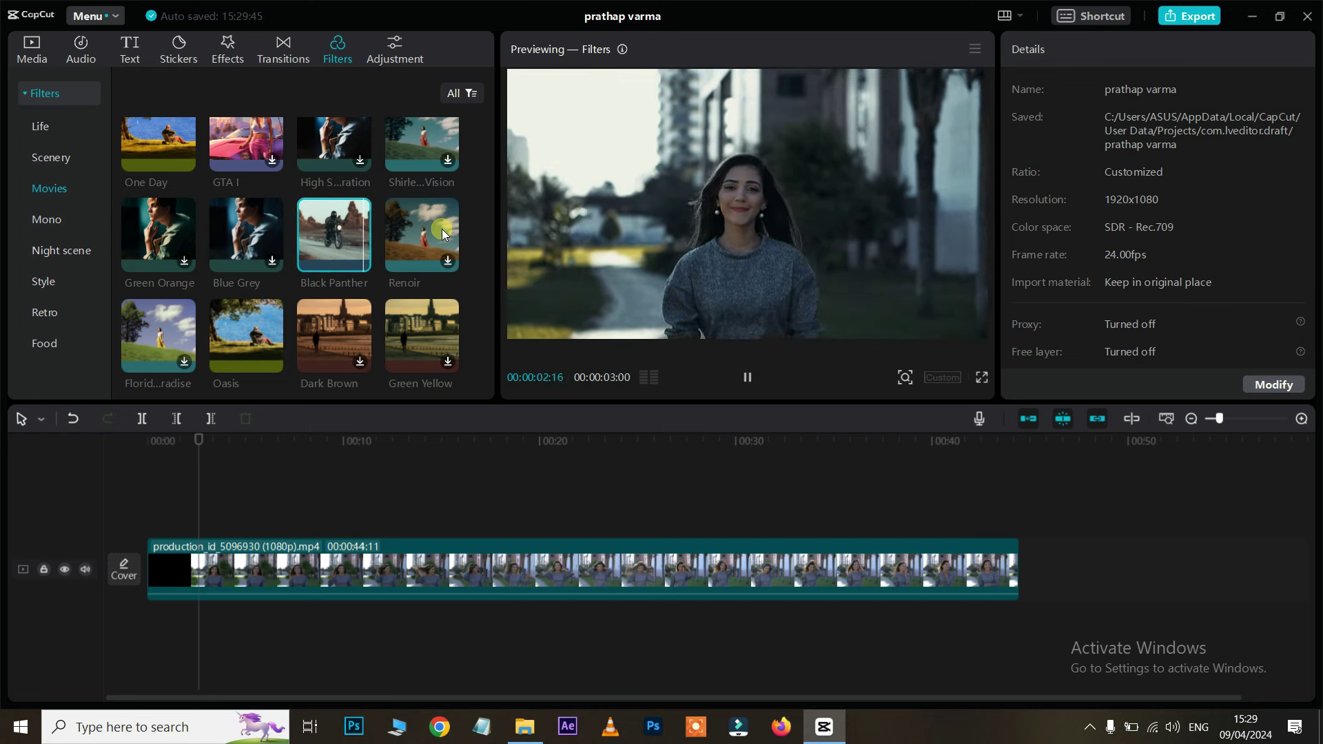
{"action": "left_click", "coordinate": [421, 237]}
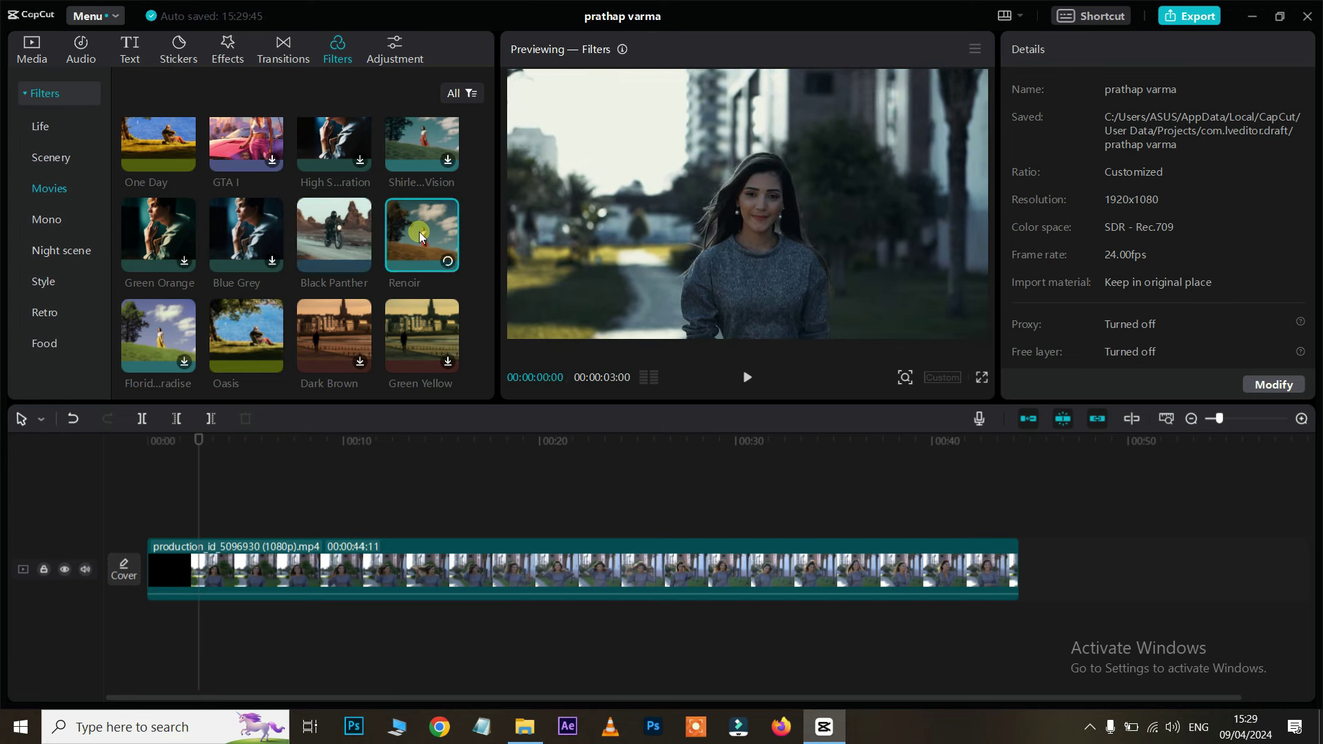
Step: Preview the Life filter vivid and the Style filters Night Vision and Pumpkin, and return to the Life filters
{"action": "left_click", "coordinate": [40, 126]}
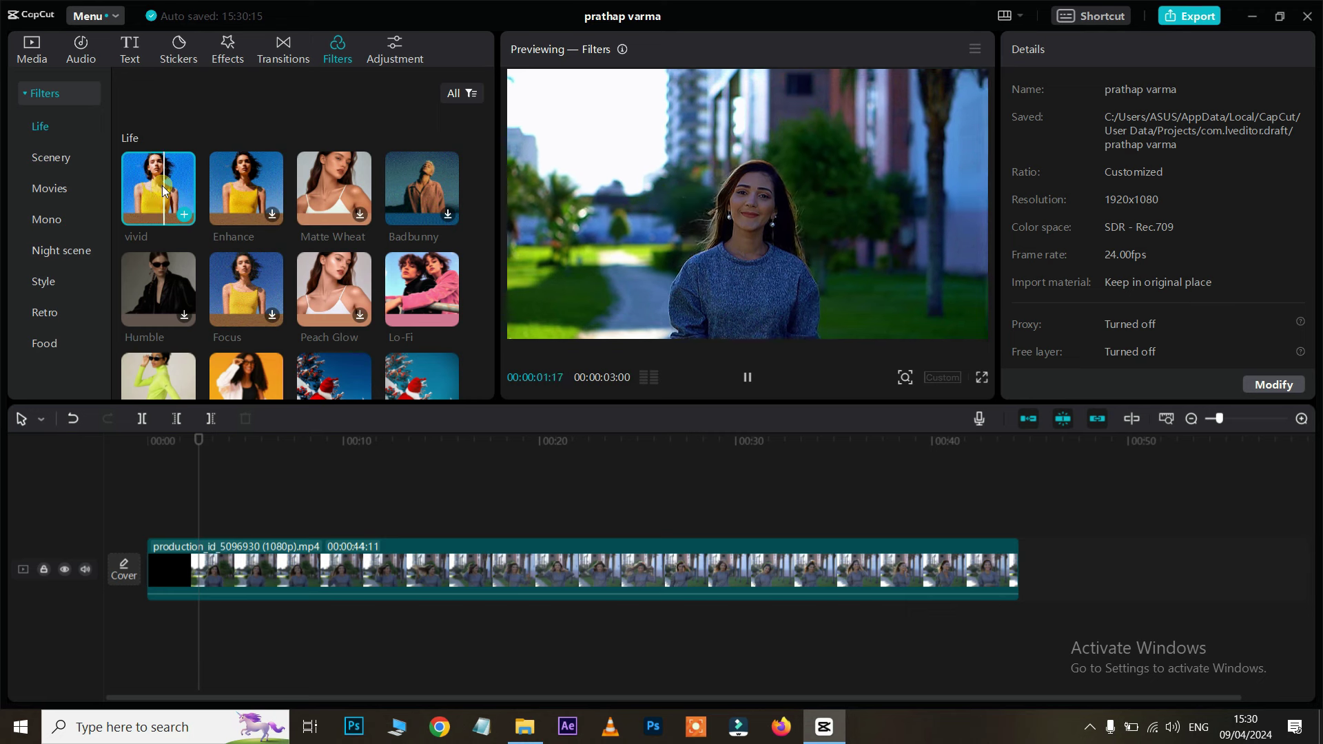
{"action": "left_click", "coordinate": [43, 281]}
{"action": "left_click", "coordinate": [407, 196]}
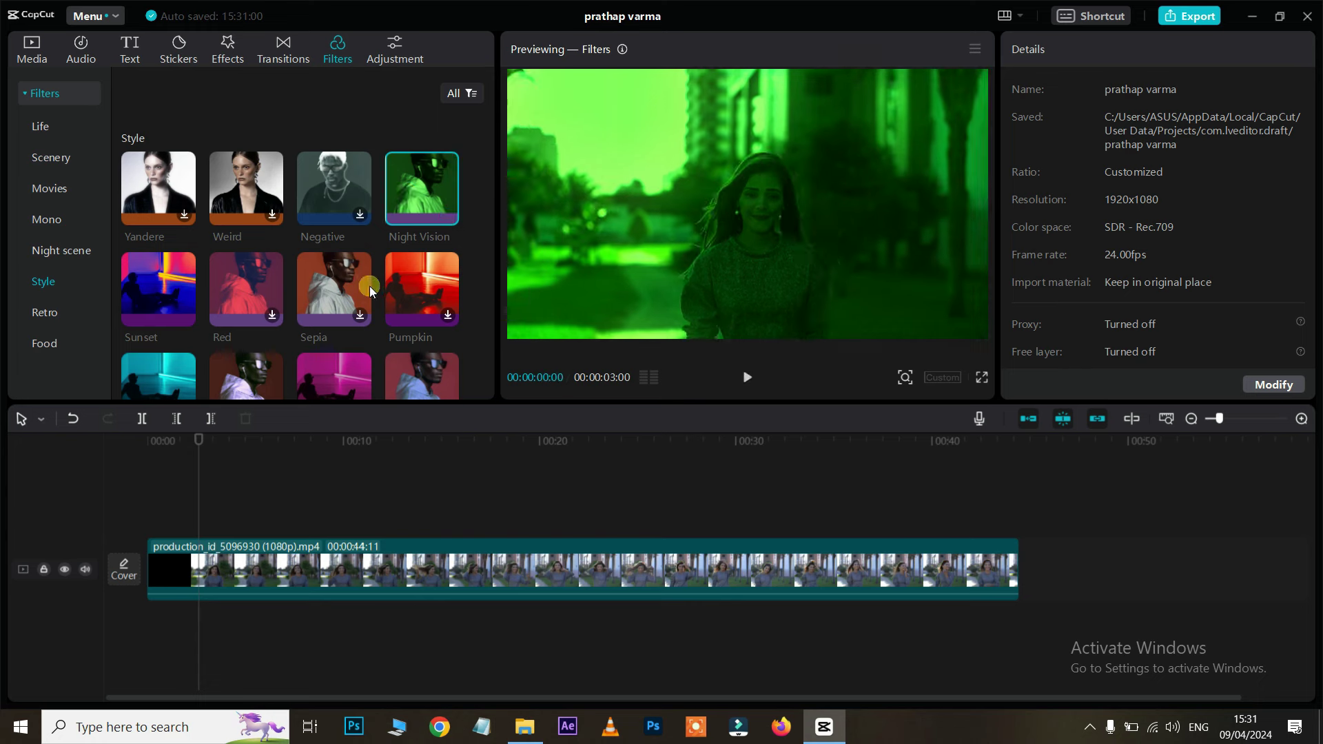
{"action": "left_click", "coordinate": [414, 284]}
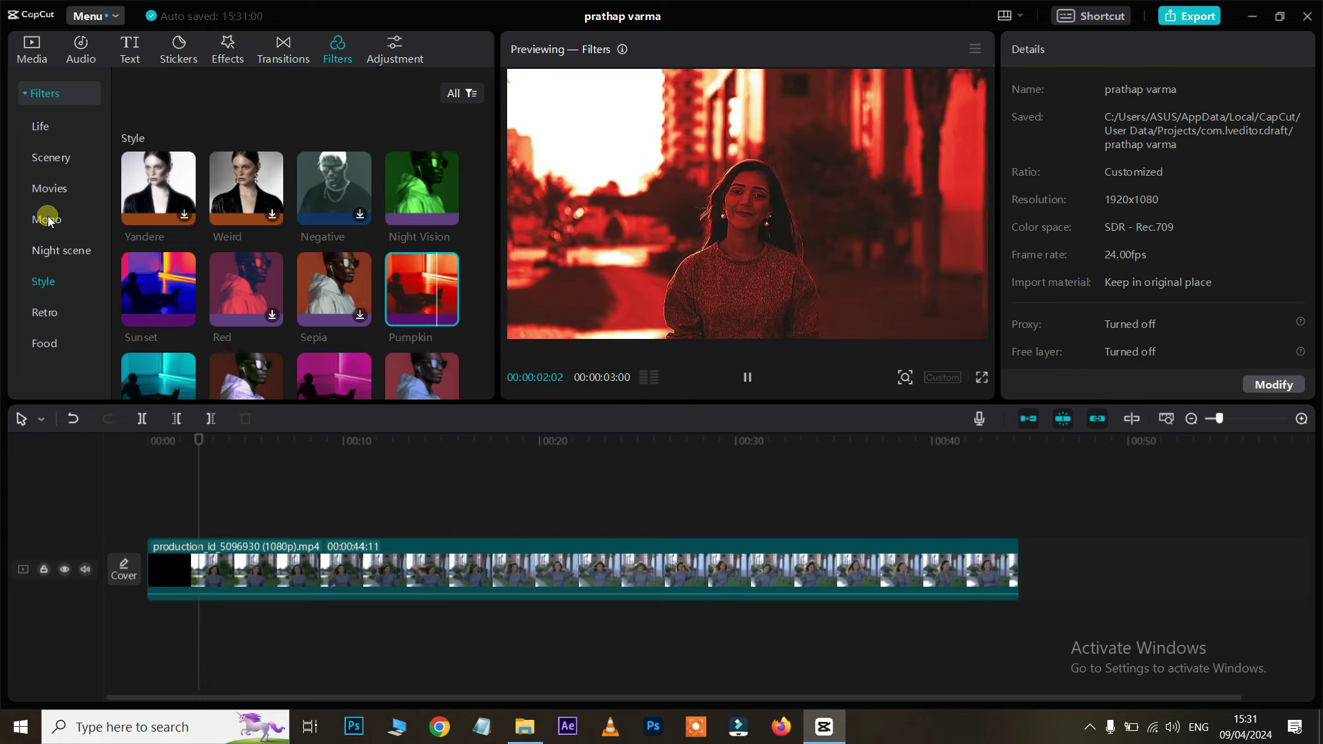
{"action": "left_click", "coordinate": [40, 126]}
{"action": "scroll", "coordinate": [246, 218], "scroll_direction": "down", "scroll_amount": 1}
{"action": "scroll", "coordinate": [217, 199], "scroll_direction": "up", "scroll_amount": 1}
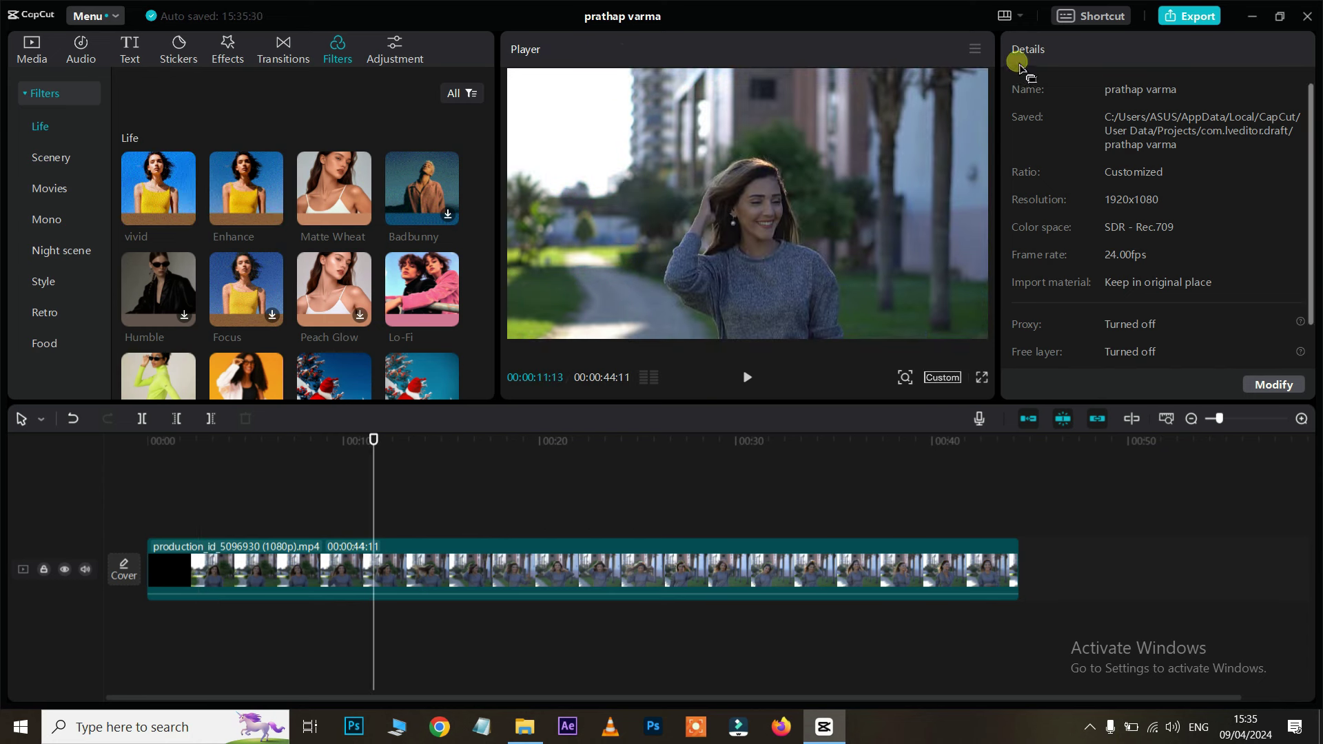
Step: Move the playhead to about 30 s, select the clip, and look through its Audio, Speed, Animation and Adjustment settings
{"action": "left_click", "coordinate": [735, 497]}
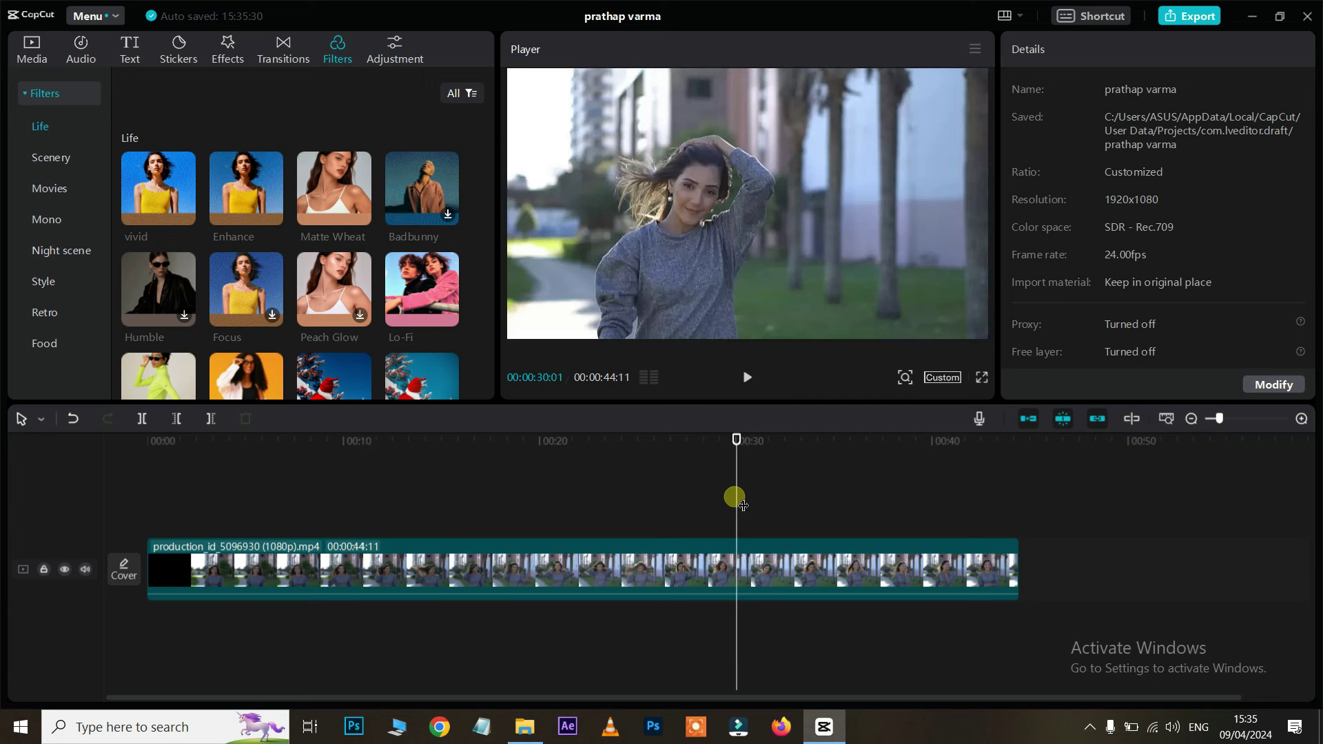
{"action": "left_click", "coordinate": [712, 570]}
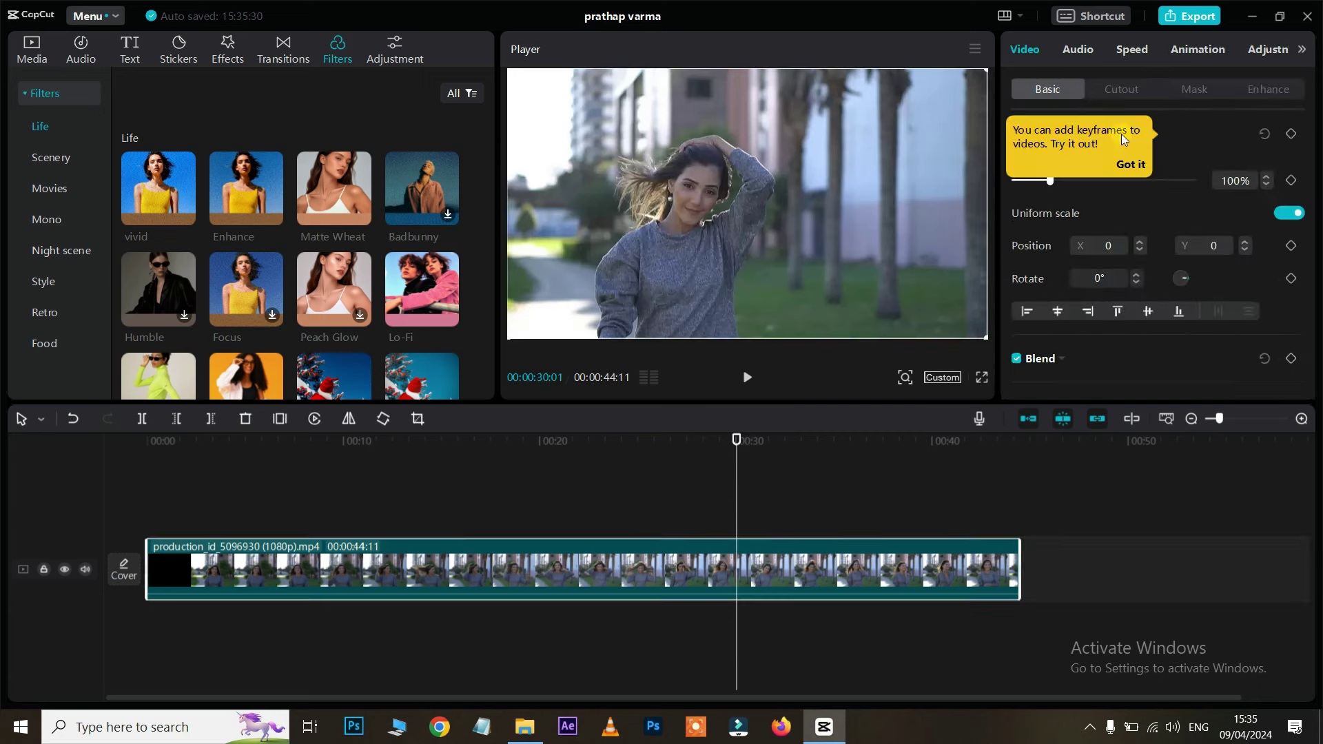
{"action": "left_click", "coordinate": [1079, 55]}
{"action": "left_click", "coordinate": [1127, 54]}
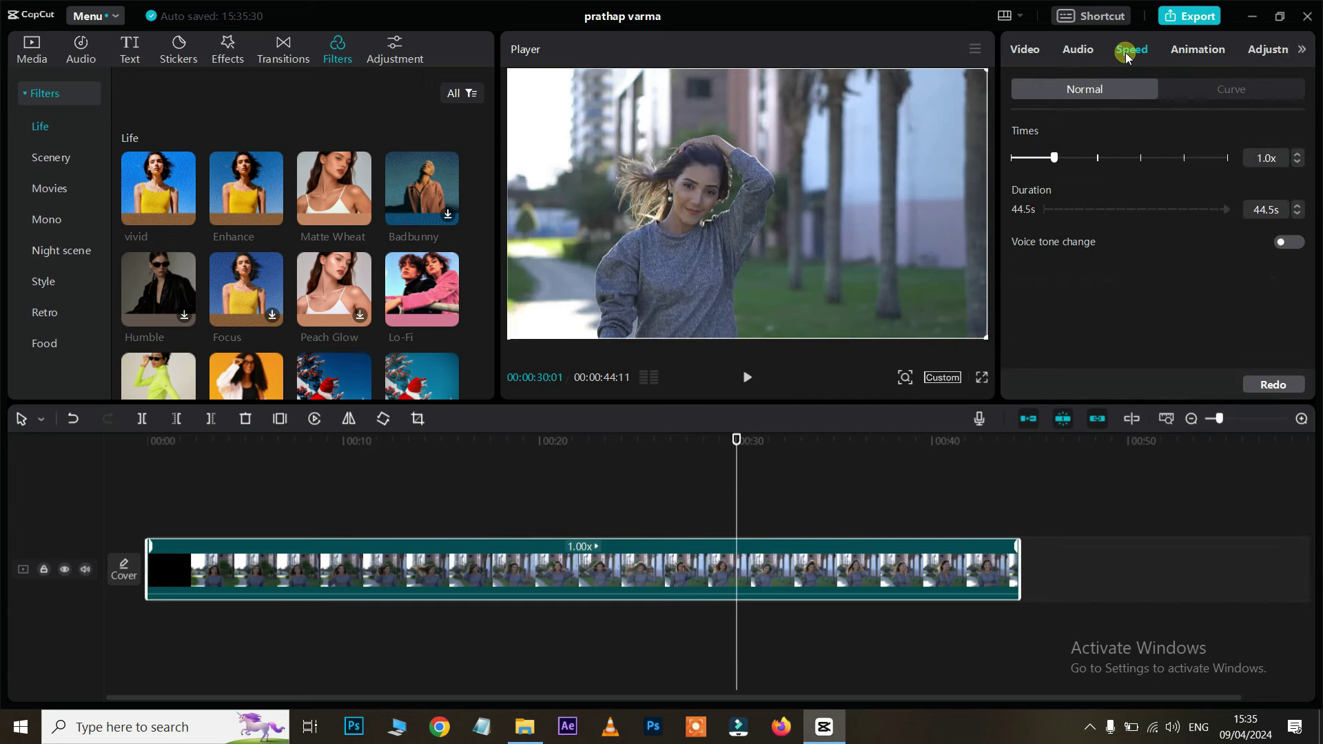
{"action": "left_click", "coordinate": [1194, 48]}
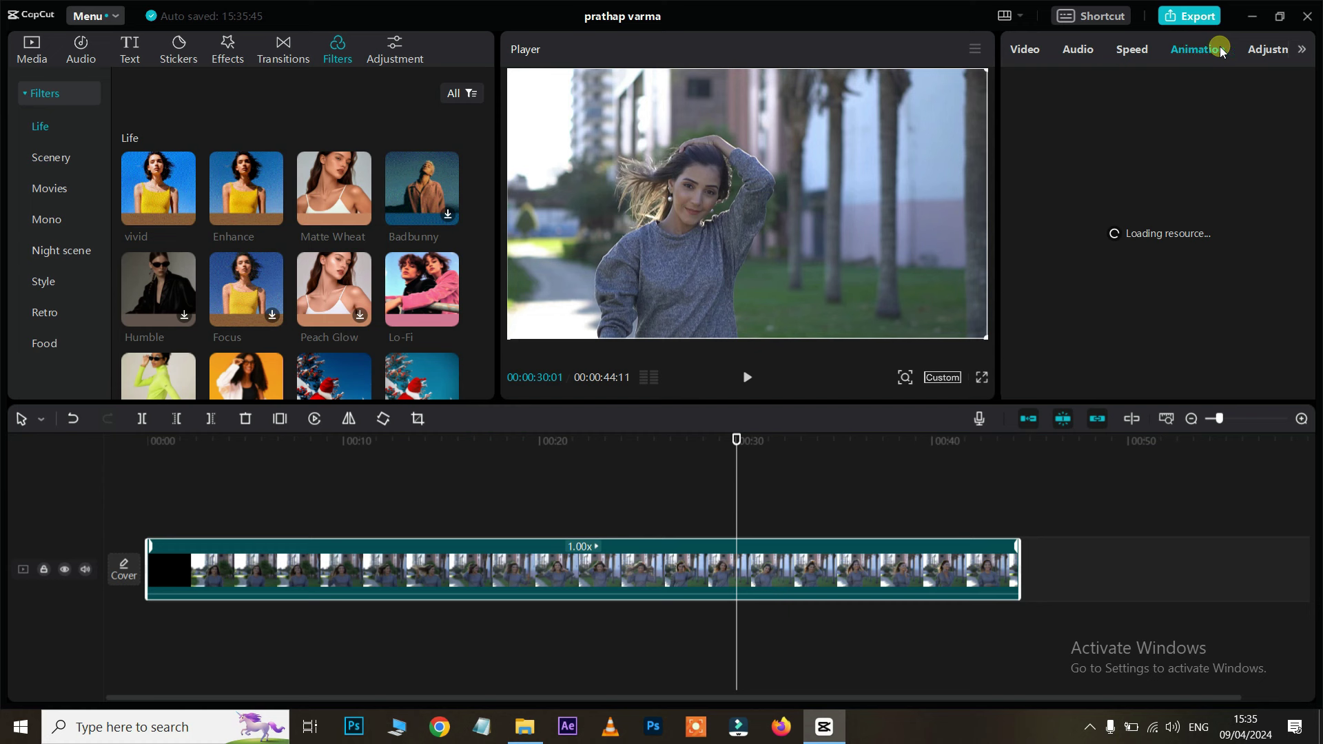
{"action": "left_click", "coordinate": [1274, 49]}
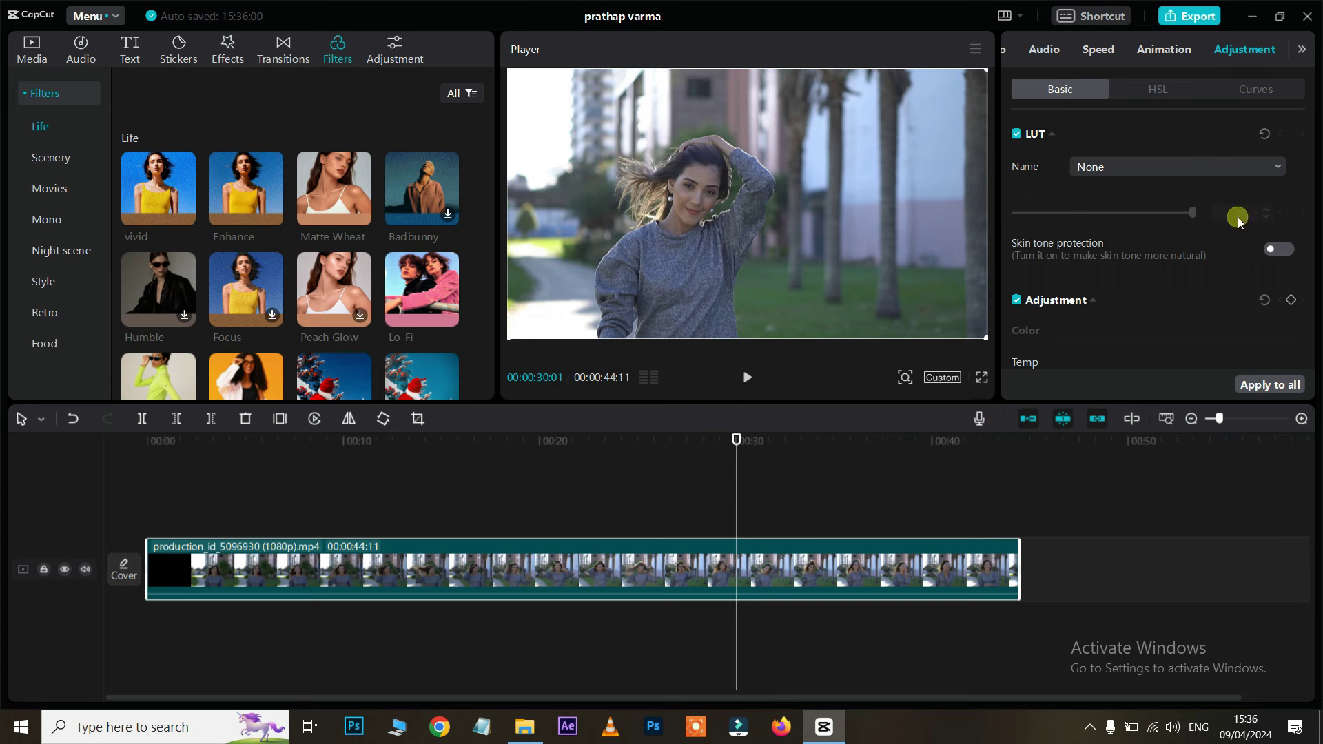
Step: Review the export settings and the project settings, cancelling both dialogs
{"action": "left_click", "coordinate": [1187, 18]}
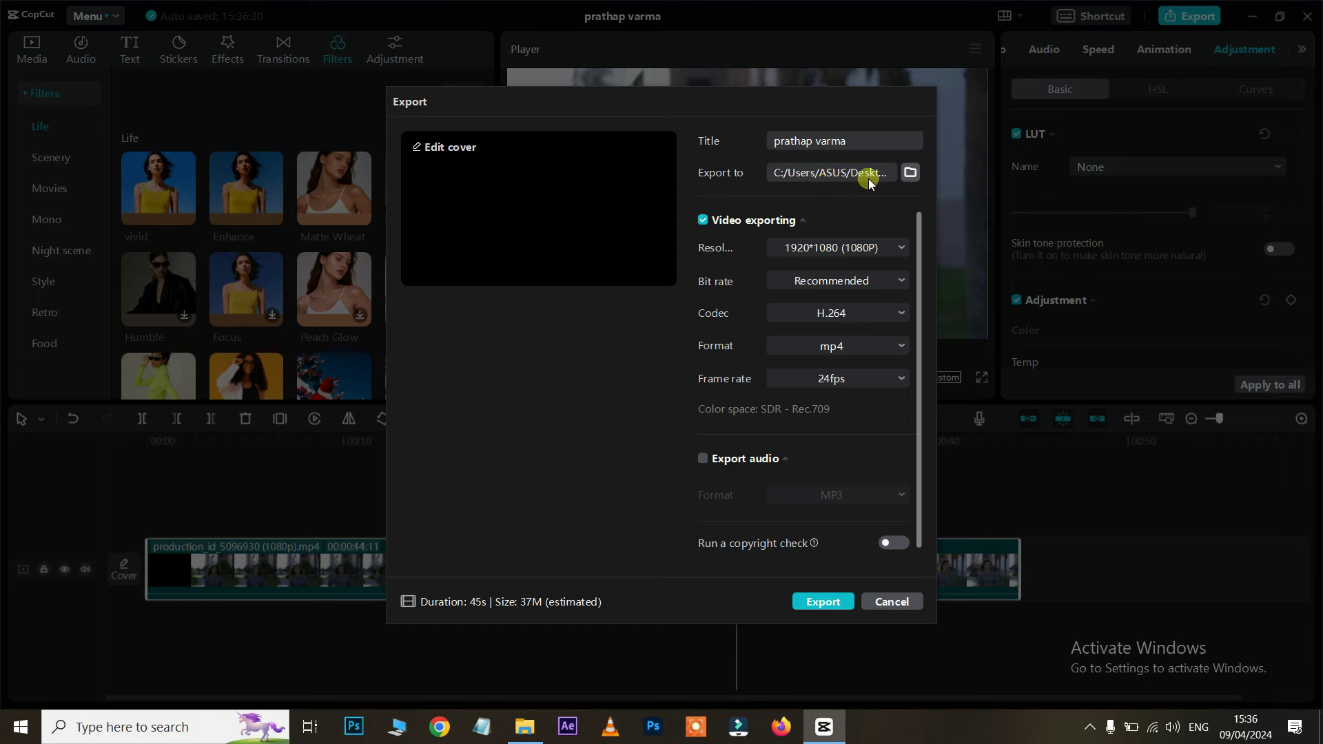
{"action": "left_click", "coordinate": [893, 602]}
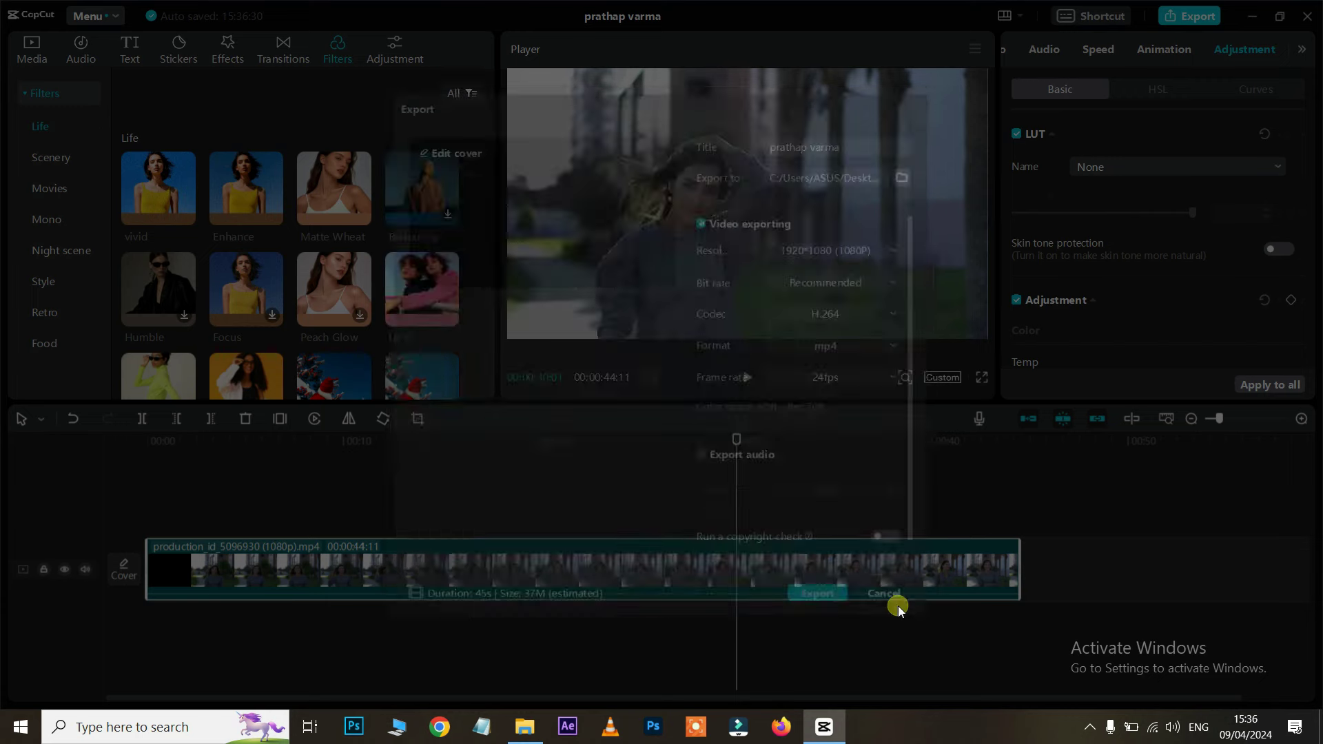
{"action": "left_click", "coordinate": [1176, 541]}
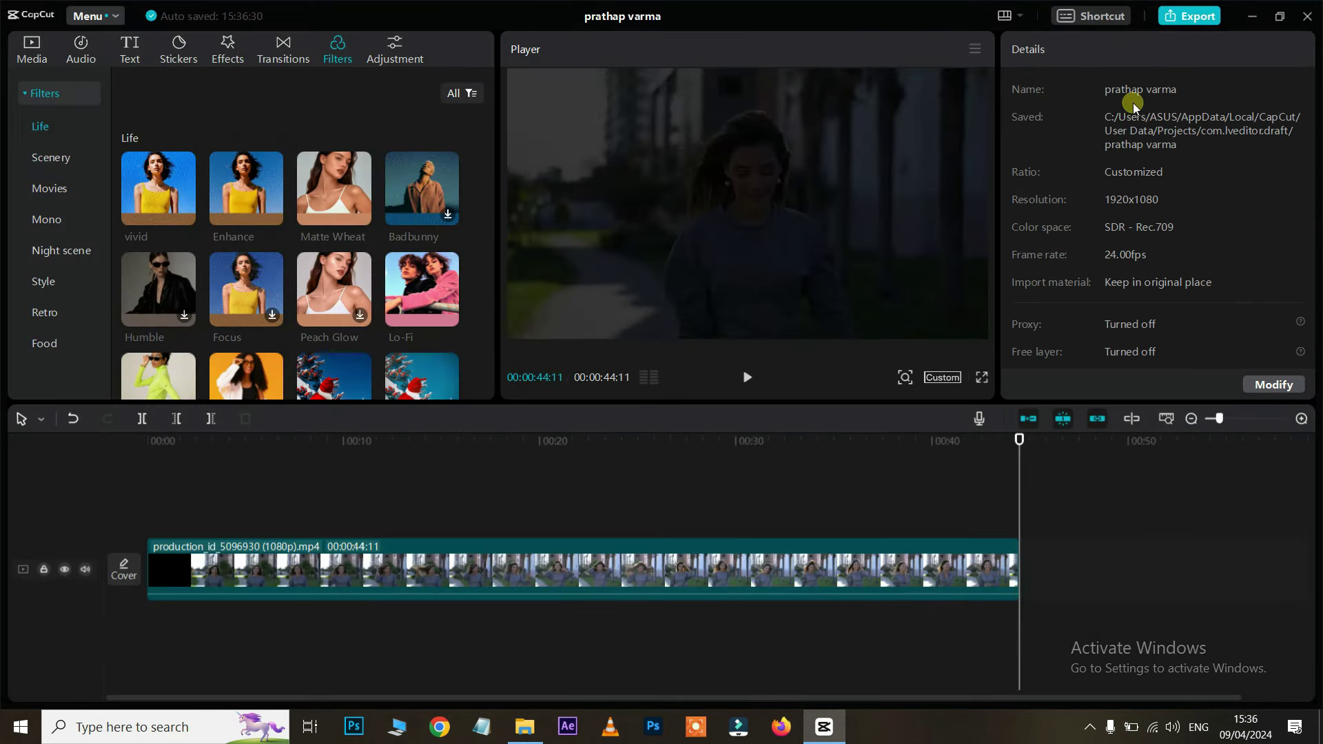
{"action": "left_click", "coordinate": [1273, 386]}
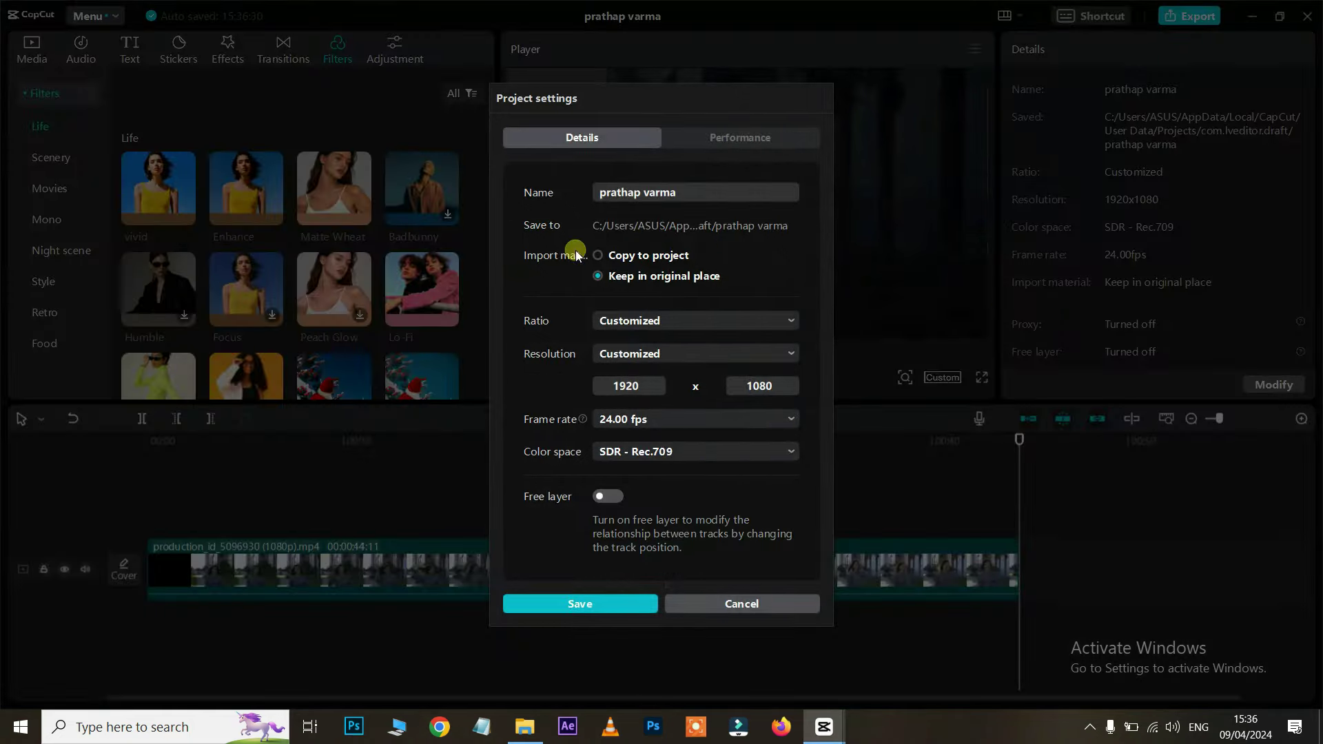
{"action": "left_click", "coordinate": [750, 606]}
Step: Set the Desktop as the export folder and export the video as a 1080P H.264 mp4 at 24fps
{"action": "left_click", "coordinate": [798, 572]}
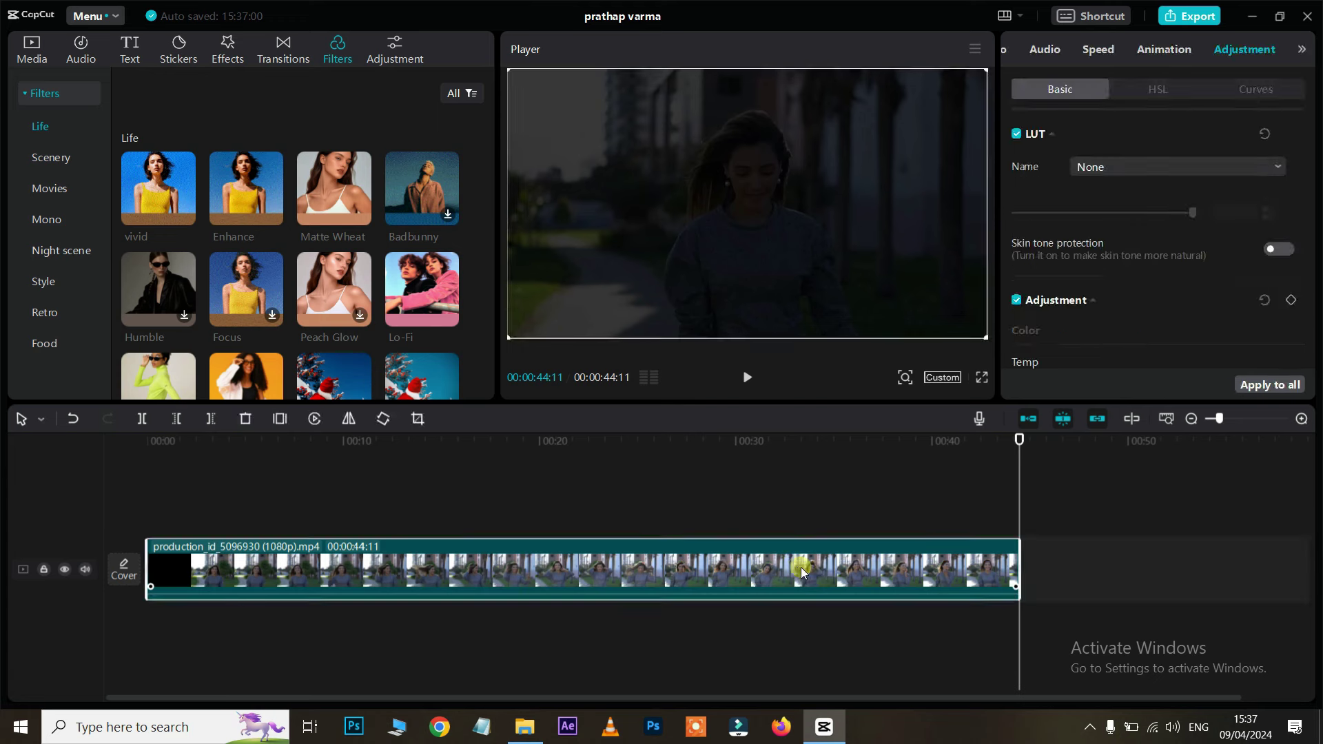
{"action": "left_click", "coordinate": [1210, 21]}
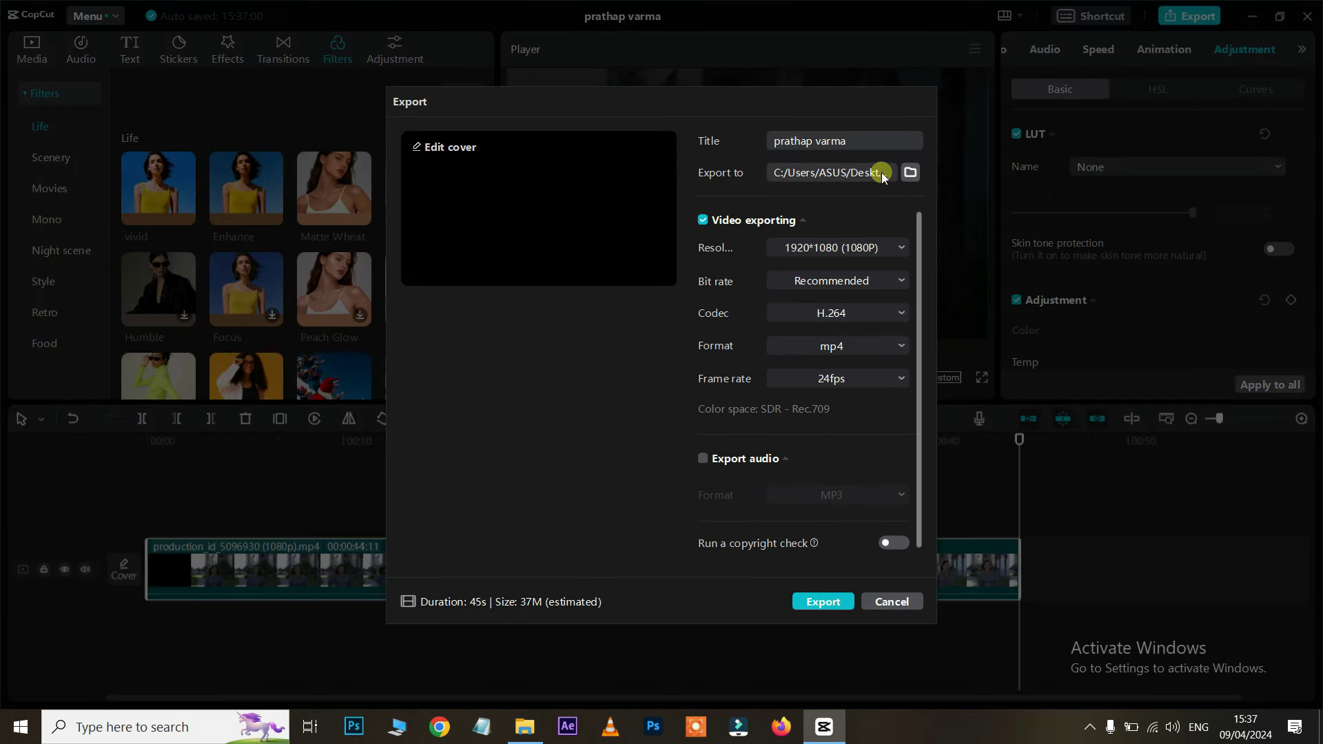
{"action": "left_click", "coordinate": [910, 172]}
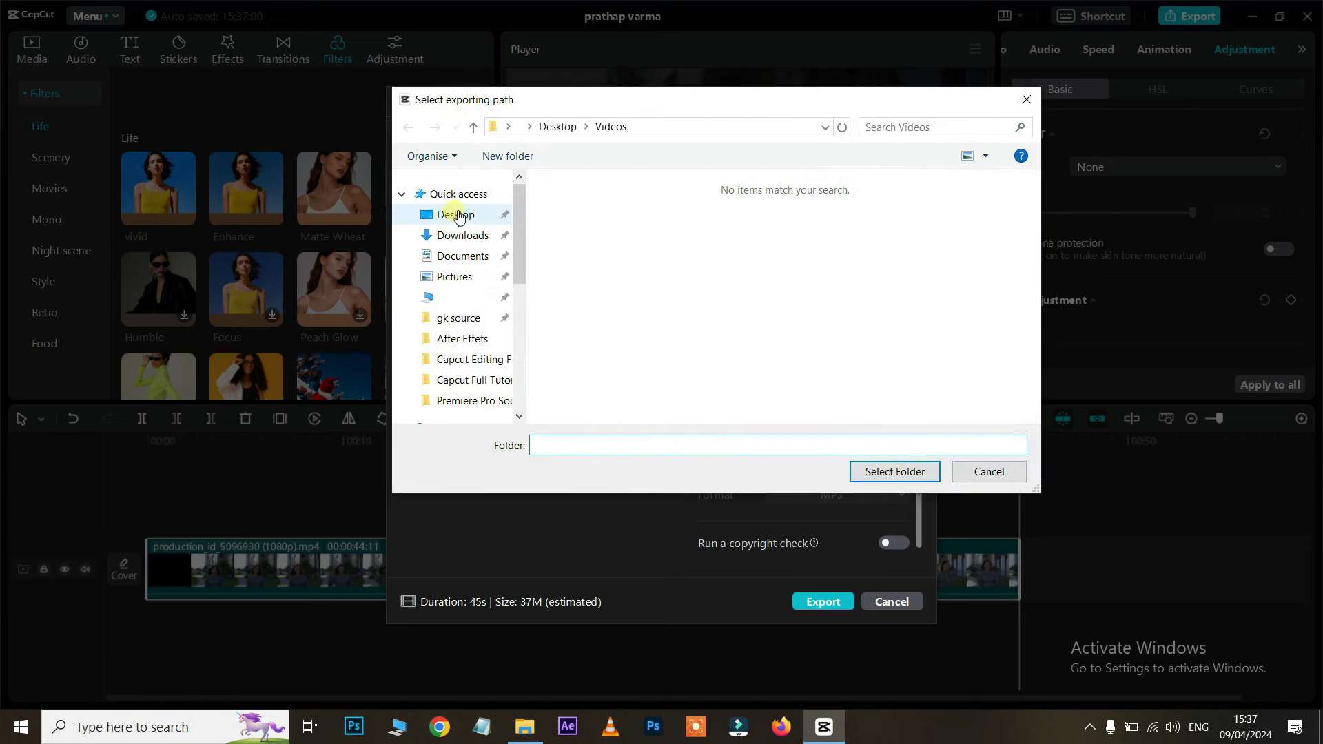
{"action": "left_click", "coordinate": [458, 215]}
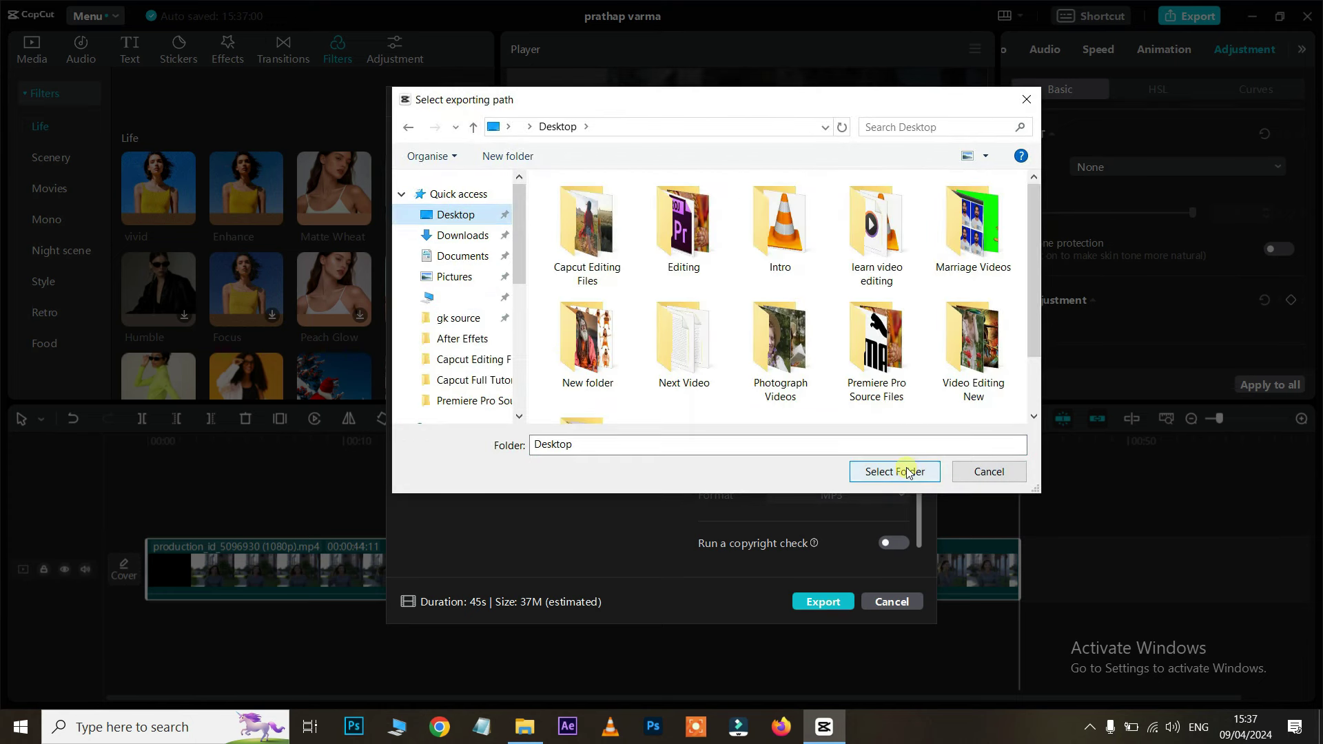
{"action": "left_click", "coordinate": [907, 472]}
{"action": "left_click", "coordinate": [825, 602]}
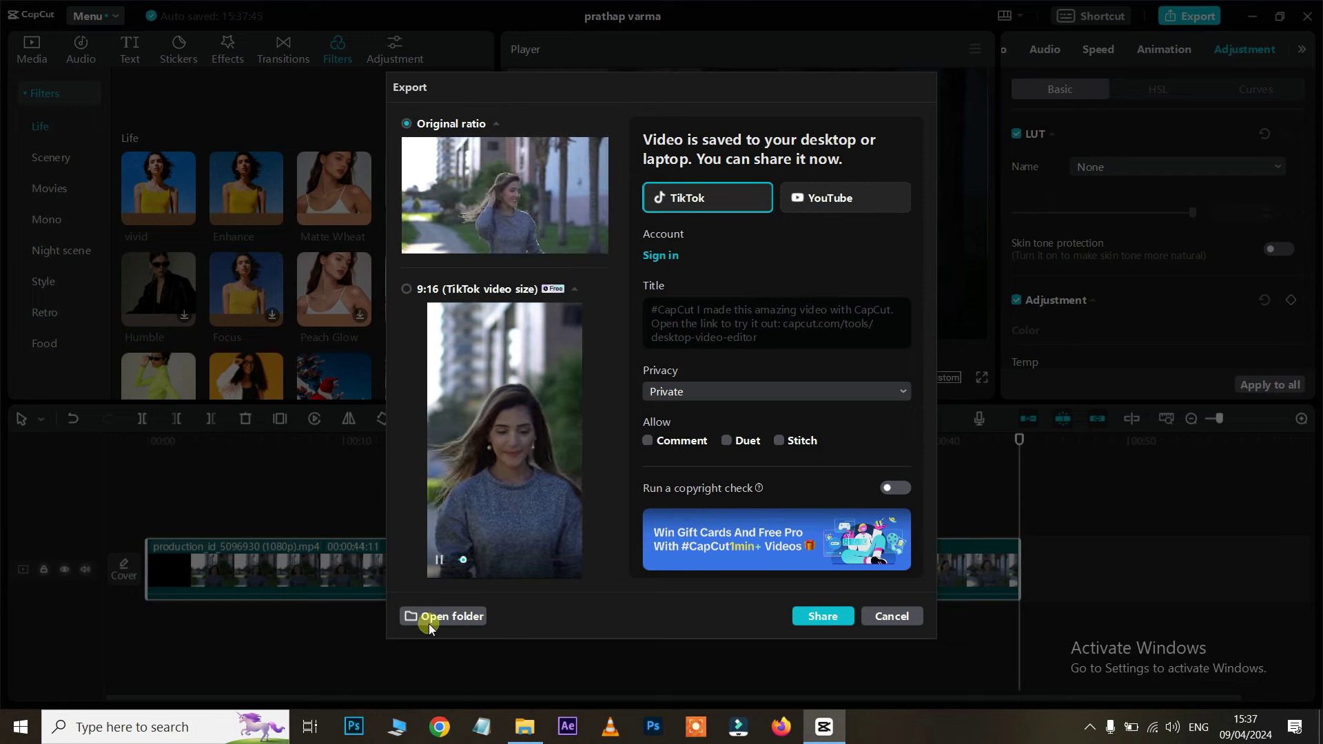
Step: Open the export folder in File Explorer and open the newly exported video for playback
{"action": "left_click", "coordinate": [462, 626]}
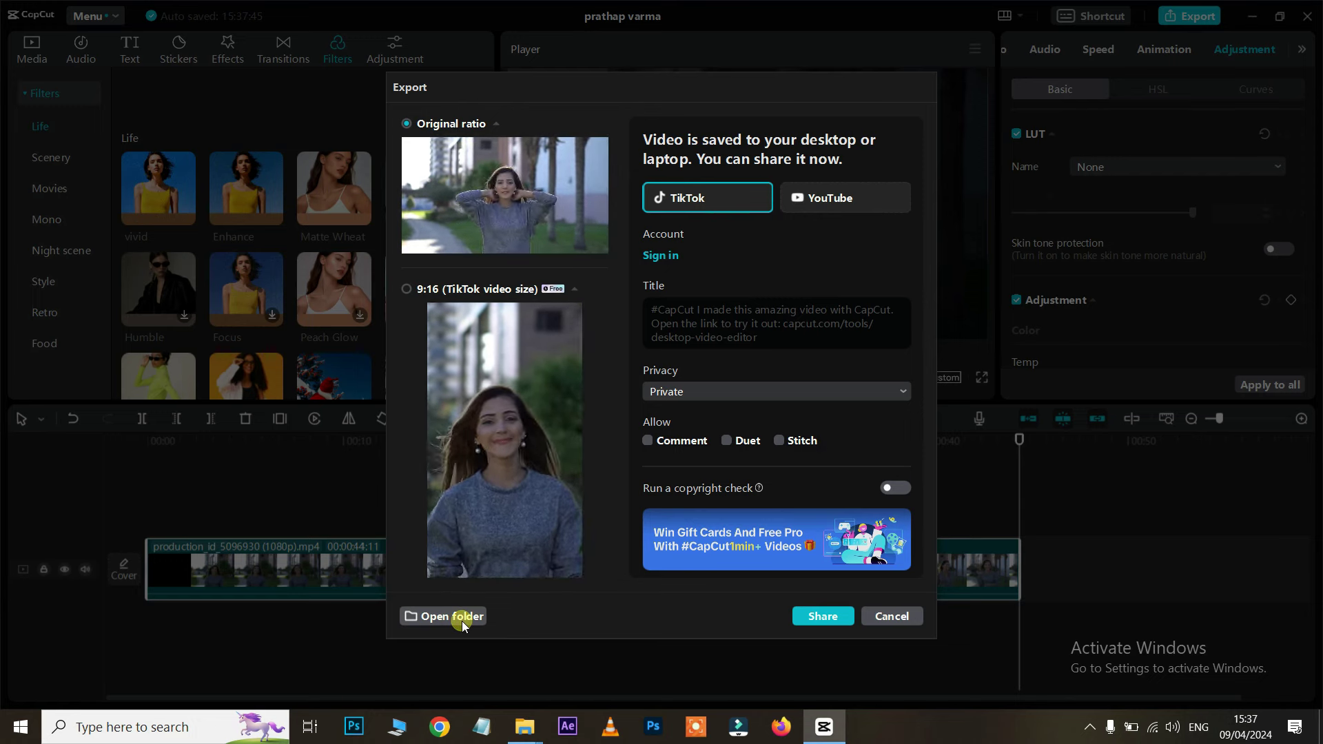
{"action": "scroll", "coordinate": [1223, 197], "scroll_direction": "up", "scroll_amount": 5}
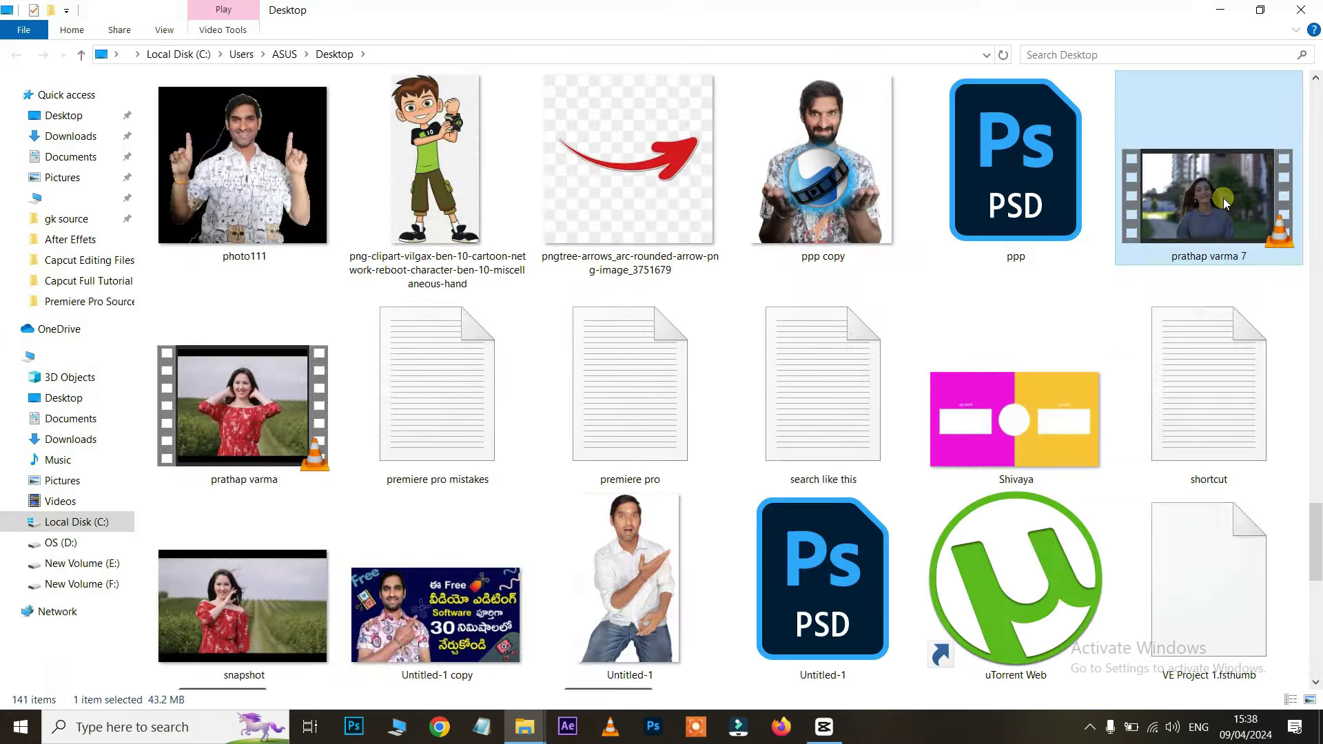
{"action": "double_click", "coordinate": [1223, 197]}
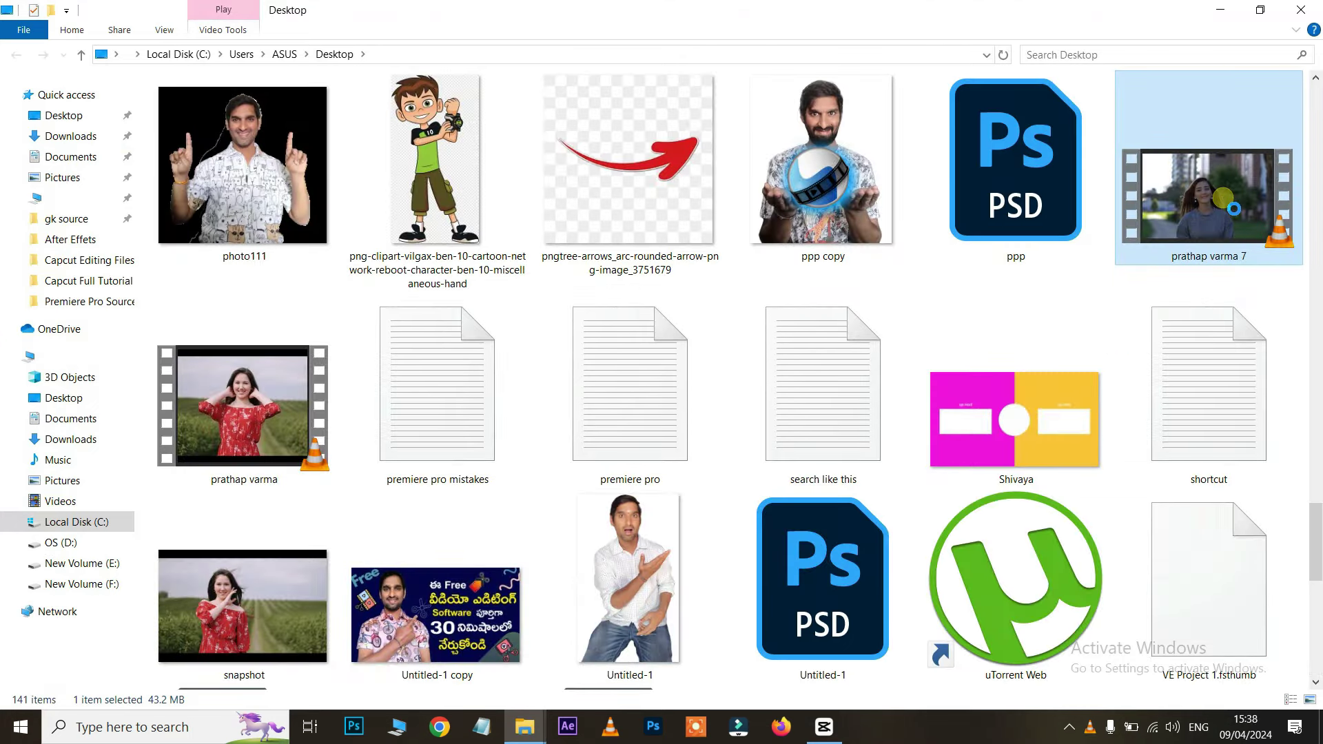